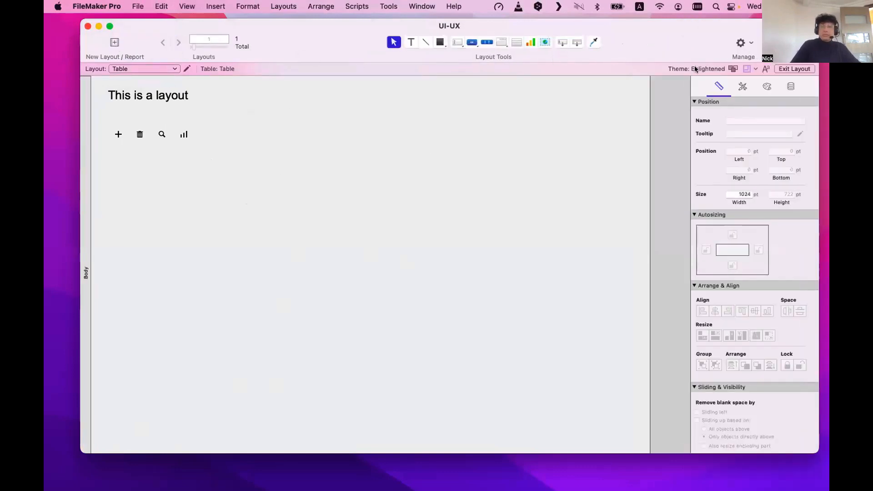
Drag all five table fields with their labels from the Fields pane onto the layout.
{"action": "key", "text": "super+alt+k"}
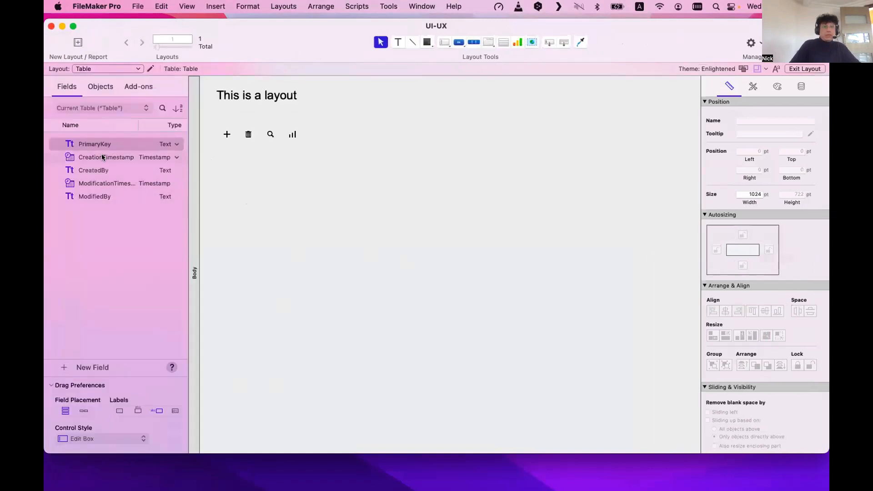
{"action": "left_click", "coordinate": [104, 145]}
{"action": "left_click", "coordinate": [107, 199], "text": "shift"}
{"action": "left_click_drag", "start_coordinate": [111, 163], "coordinate": [343, 201]}
{"action": "left_click", "coordinate": [405, 303]}
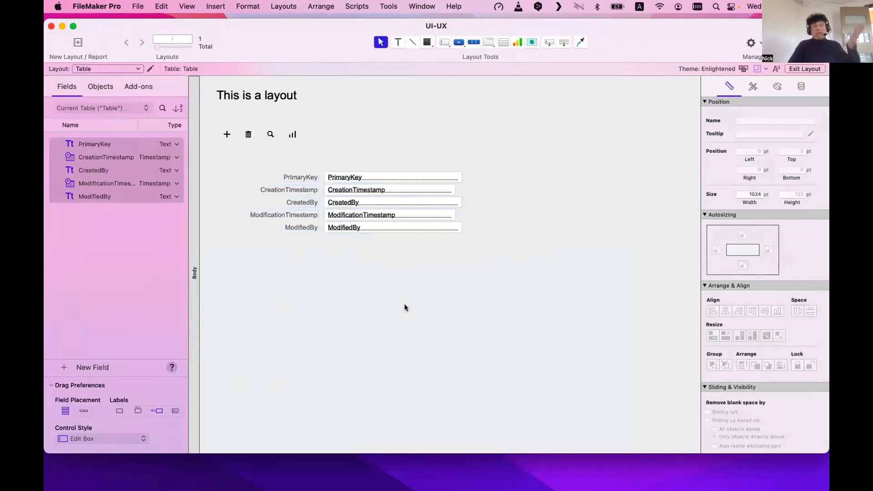
Move the ModifiedBy and ModificationTimestamp rows up closer to the rows above.
{"action": "left_click", "coordinate": [352, 227]}
{"action": "left_click", "coordinate": [309, 227], "text": "shift"}
{"action": "left_click_drag", "start_coordinate": [337, 228], "coordinate": [334, 211]}
{"action": "left_click", "coordinate": [314, 215], "text": "shift"}
{"action": "left_click", "coordinate": [337, 212], "text": "shift"}
{"action": "left_click", "coordinate": [302, 202], "text": "shift"}
Pull the CreatedBy and CreationTimestamp rows up so all five rows stack tightly.
{"action": "left_click", "coordinate": [333, 200], "text": "shift"}
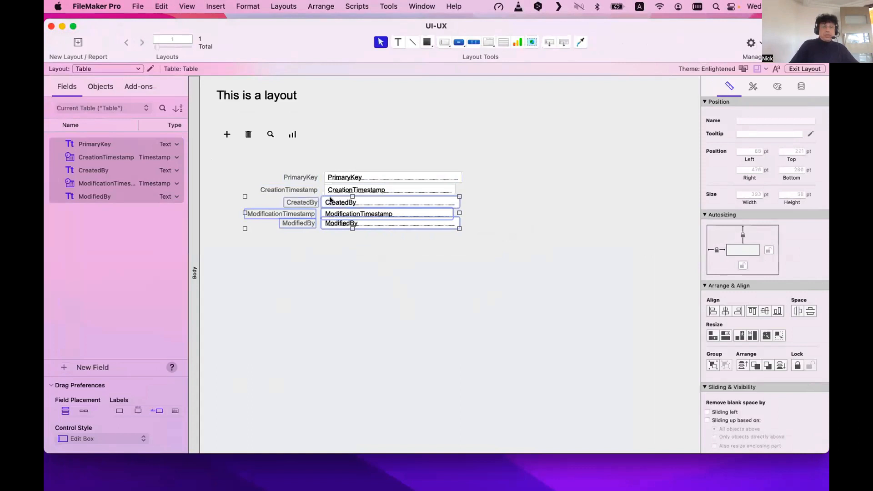
{"action": "left_click", "coordinate": [334, 200], "text": "shift"}
{"action": "left_click", "coordinate": [334, 202], "text": "shift"}
{"action": "left_click", "coordinate": [335, 203], "text": "shift"}
{"action": "left_click_drag", "start_coordinate": [335, 200], "coordinate": [338, 182]}
{"action": "left_click", "coordinate": [334, 190], "text": "shift"}
{"action": "left_click", "coordinate": [300, 189], "text": "shift"}
{"action": "left_click", "coordinate": [431, 217]}
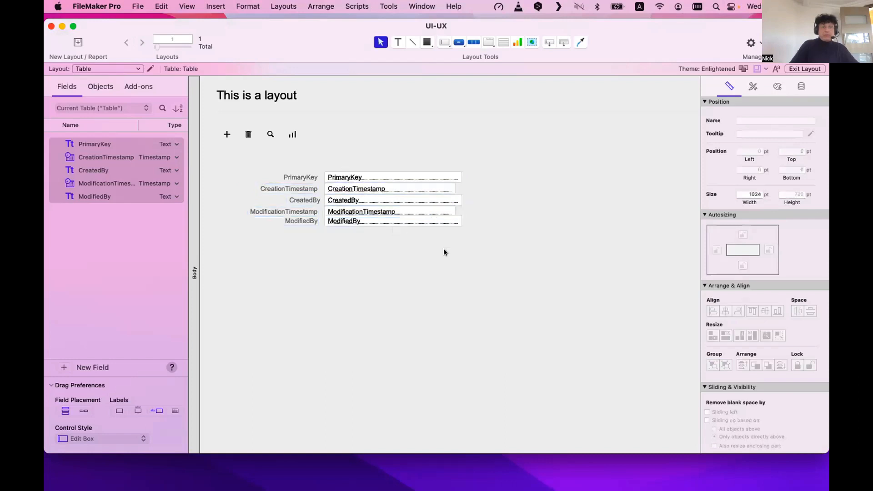
Move the field stack up and left, and narrow the CreationTimestamp label so it wraps.
{"action": "left_click_drag", "start_coordinate": [466, 249], "coordinate": [244, 166]}
{"action": "left_click_drag", "start_coordinate": [339, 174], "coordinate": [307, 159]}
{"action": "left_click", "coordinate": [239, 167]}
{"action": "left_click", "coordinate": [233, 173]}
{"action": "left_click_drag", "start_coordinate": [227, 174], "coordinate": [246, 173]}
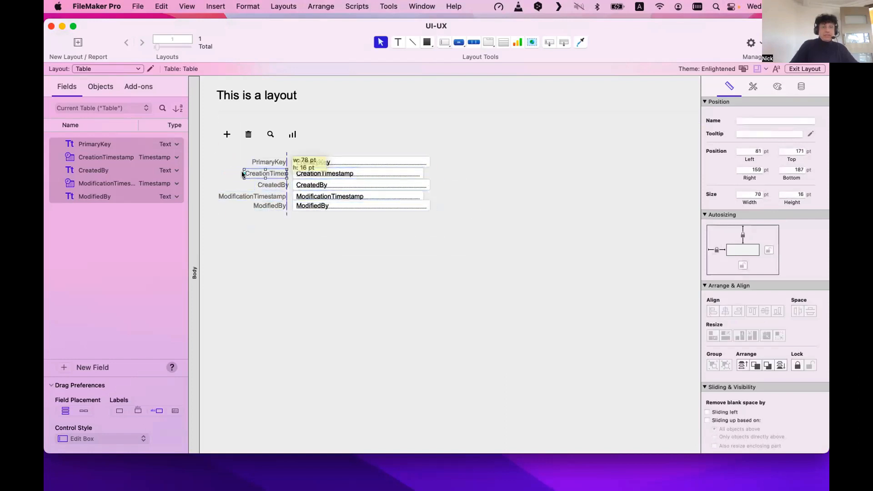
{"action": "left_click", "coordinate": [260, 268]}
Narrow the ModificationTimestamp label to wrap and shift the stack about 76 px further left.
{"action": "left_click_drag", "start_coordinate": [399, 253], "coordinate": [218, 152]}
{"action": "left_click_drag", "start_coordinate": [312, 167], "coordinate": [310, 167]}
{"action": "left_click", "coordinate": [342, 282]}
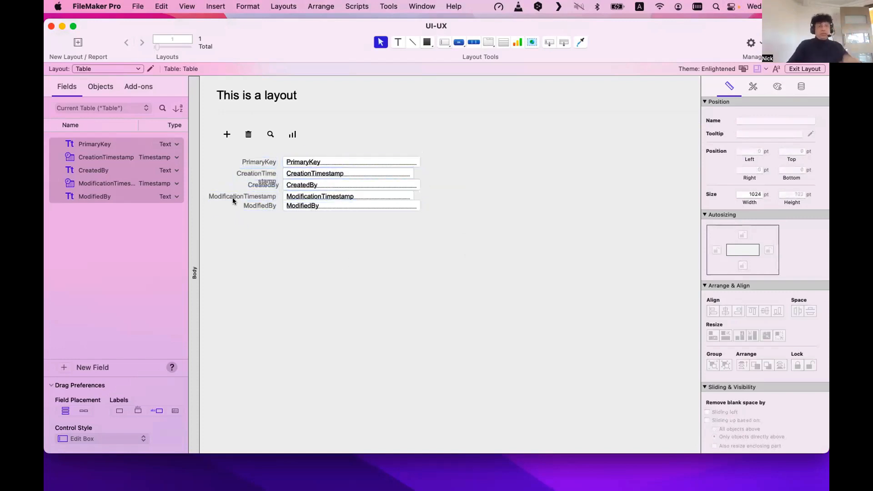
{"action": "left_click", "coordinate": [233, 197]}
{"action": "left_click_drag", "start_coordinate": [203, 194], "coordinate": [236, 194]}
{"action": "left_click", "coordinate": [264, 237]}
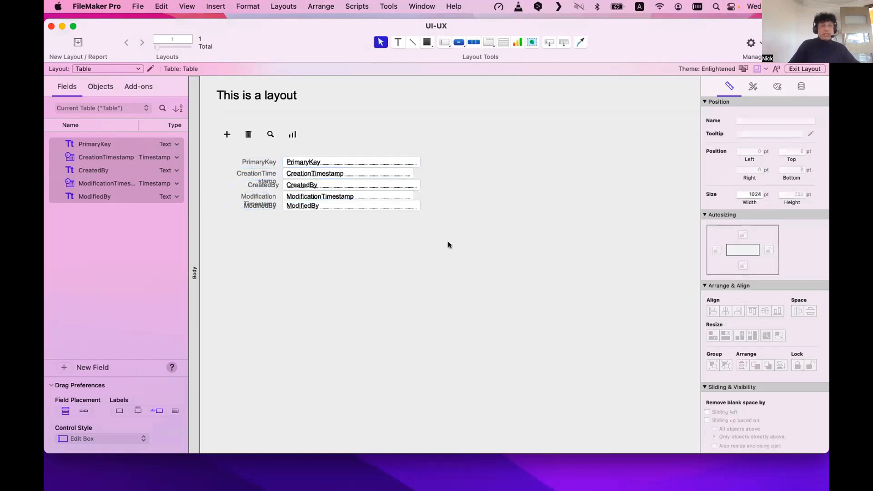
{"action": "left_click_drag", "start_coordinate": [450, 242], "coordinate": [228, 152]}
{"action": "left_click_drag", "start_coordinate": [299, 164], "coordinate": [264, 161]}
{"action": "left_click", "coordinate": [301, 254]}
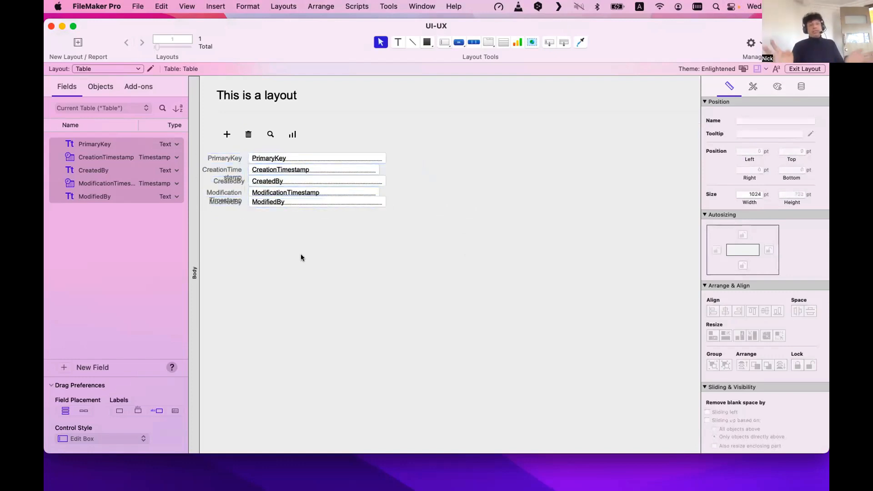
Duplicate the five-field stack several times and move the right-hand copy further right and down.
{"action": "left_click_drag", "start_coordinate": [381, 254], "coordinate": [203, 156]}
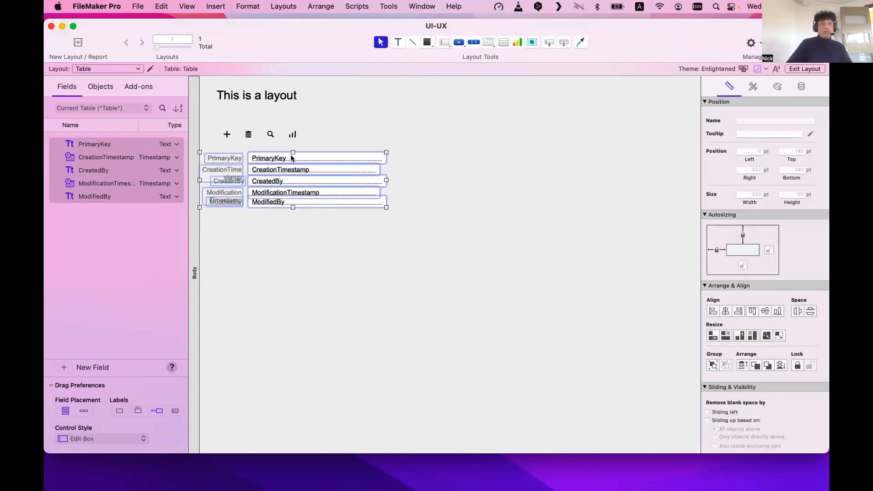
{"action": "left_click_drag", "start_coordinate": [291, 156], "coordinate": [288, 220]}
{"action": "left_click_drag", "start_coordinate": [302, 208], "coordinate": [440, 295]}
{"action": "left_click", "coordinate": [622, 227]}
{"action": "left_click_drag", "start_coordinate": [660, 246], "coordinate": [427, 154]}
{"action": "left_click_drag", "start_coordinate": [553, 216], "coordinate": [637, 251]}
{"action": "left_click", "coordinate": [609, 300]}
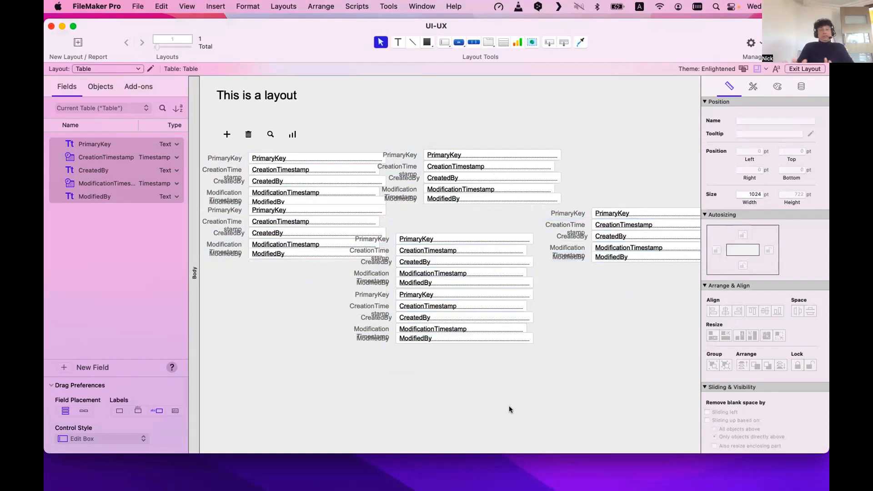
Preview the layout with real record data in Browse mode, then return to Layout mode.
{"action": "key", "text": "super+b"}
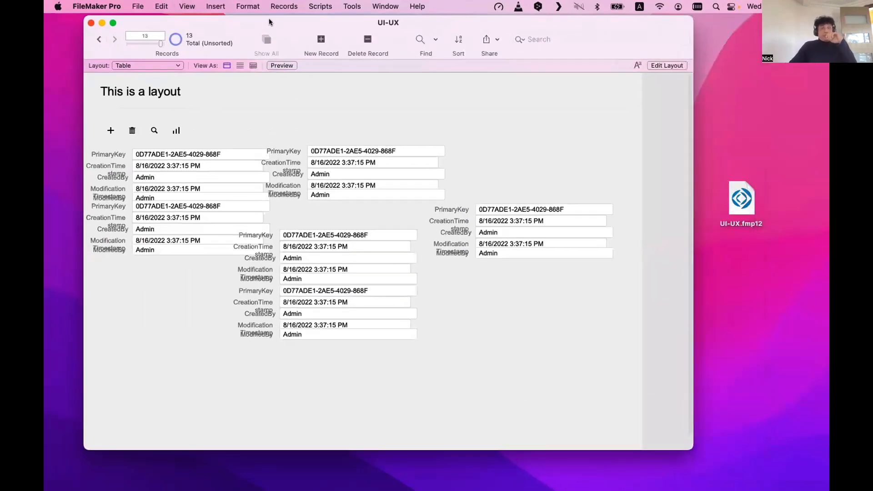
{"action": "key", "text": "super+l"}
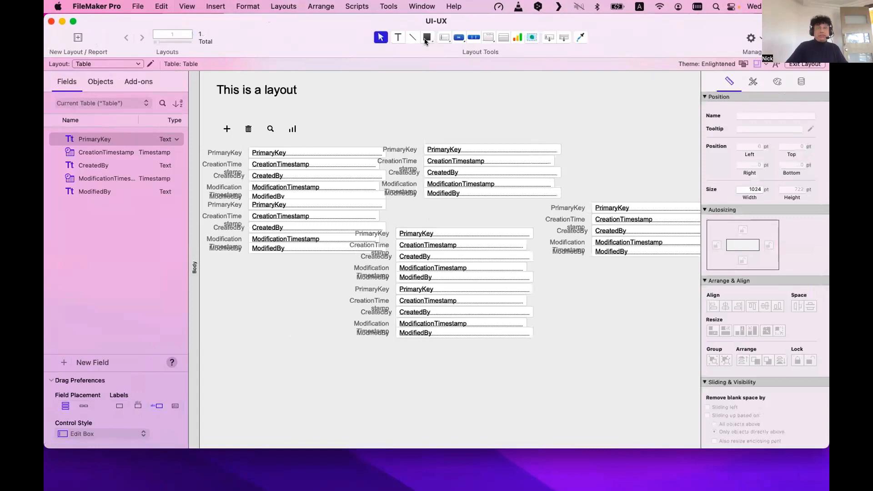
{"action": "left_click", "coordinate": [426, 38]}
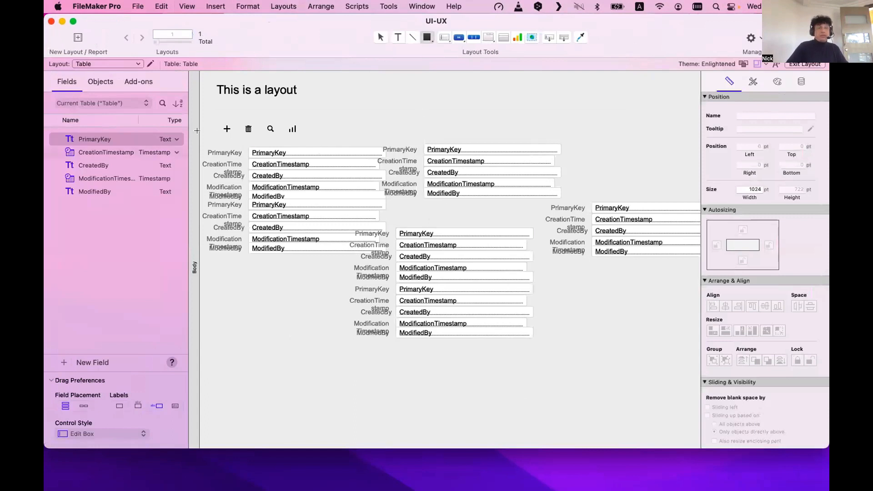
Draw a dark red rectangle behind the two left field stacks.
{"action": "mouse_move", "coordinate": [469, 106]}
{"action": "left_mouse_down"}
{"action": "mouse_move", "coordinate": [554, 151]}
{"action": "mouse_move", "coordinate": [286, 179]}
{"action": "mouse_move", "coordinate": [291, 200]}
{"action": "mouse_move", "coordinate": [450, 273]}
{"action": "left_mouse_up"}
{"action": "key", "text": "super+z"}
{"action": "left_click_drag", "start_coordinate": [285, 191], "coordinate": [389, 268]}
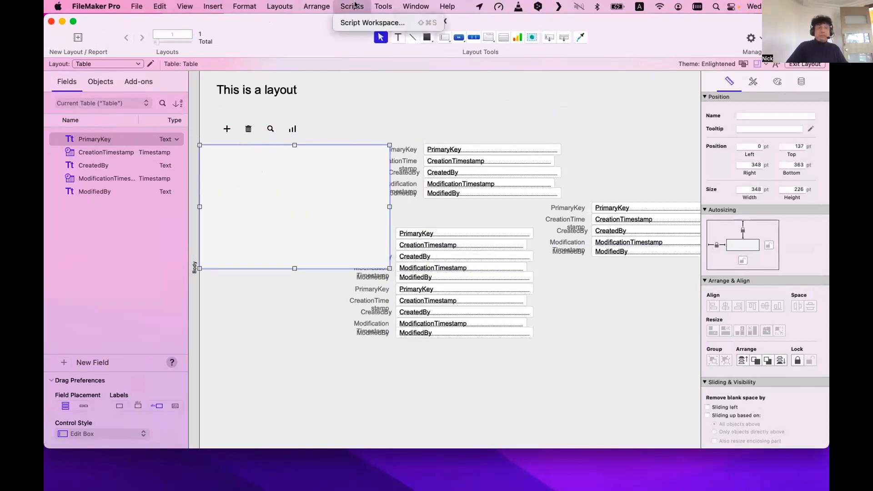
{"action": "left_click", "coordinate": [317, 6]}
{"action": "key", "text": "Return"}
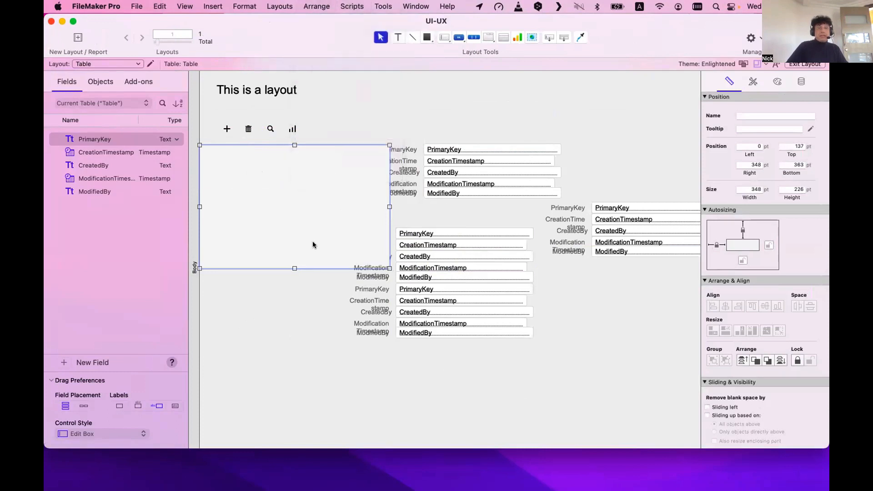
{"action": "left_click", "coordinate": [321, 6]}
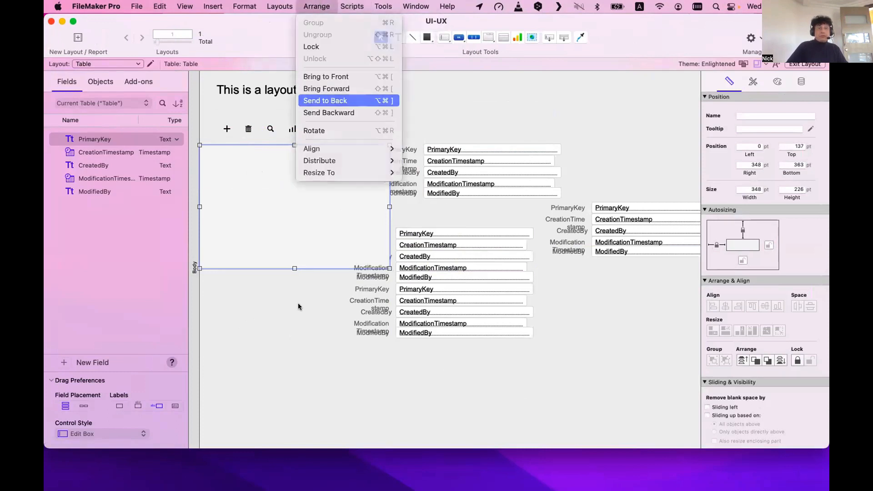
{"action": "key", "text": "Return"}
{"action": "left_click_drag", "start_coordinate": [291, 266], "coordinate": [292, 258]}
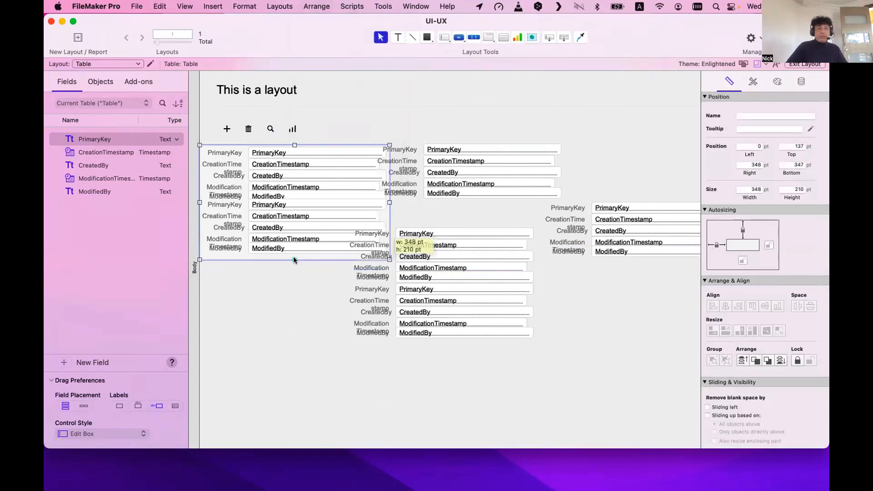
{"action": "left_click", "coordinate": [777, 83]}
{"action": "left_click", "coordinate": [732, 220]}
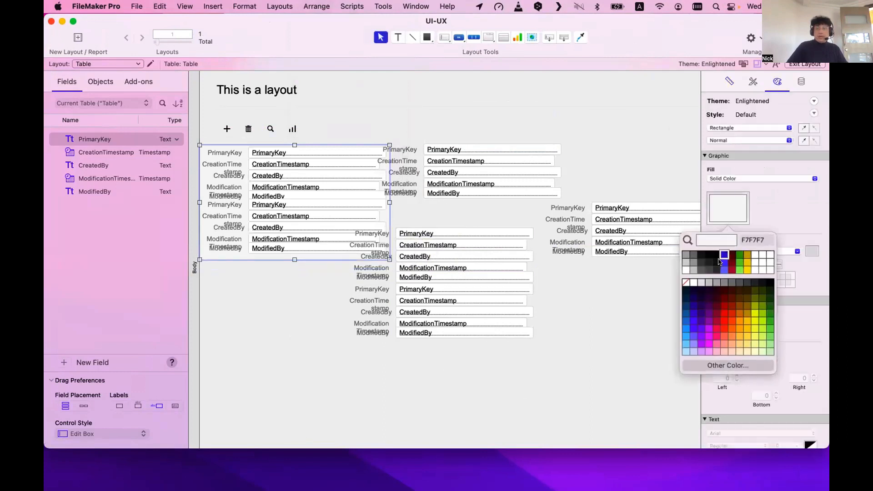
{"action": "left_click", "coordinate": [728, 264]}
Copy it to the upper-right stack as a blue panel behind the fields, trimmed to fit.
{"action": "left_click_drag", "start_coordinate": [220, 252], "coordinate": [422, 213]}
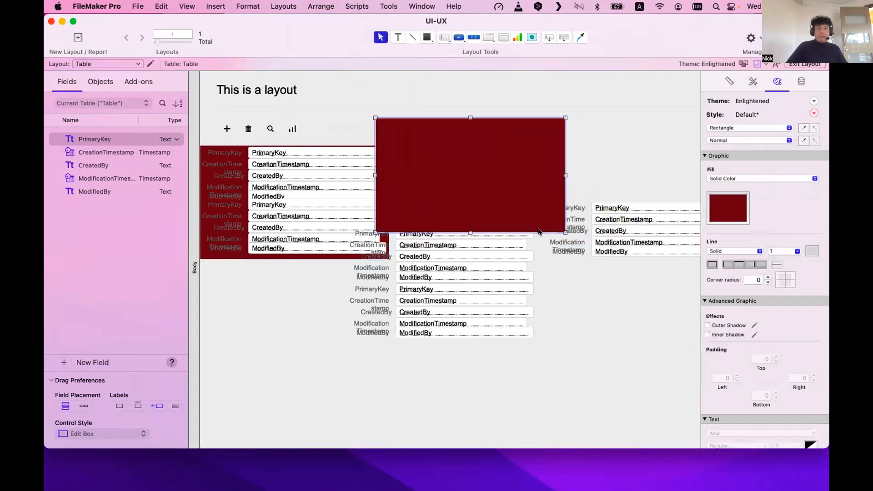
{"action": "left_click", "coordinate": [724, 201]}
{"action": "left_click", "coordinate": [726, 264]}
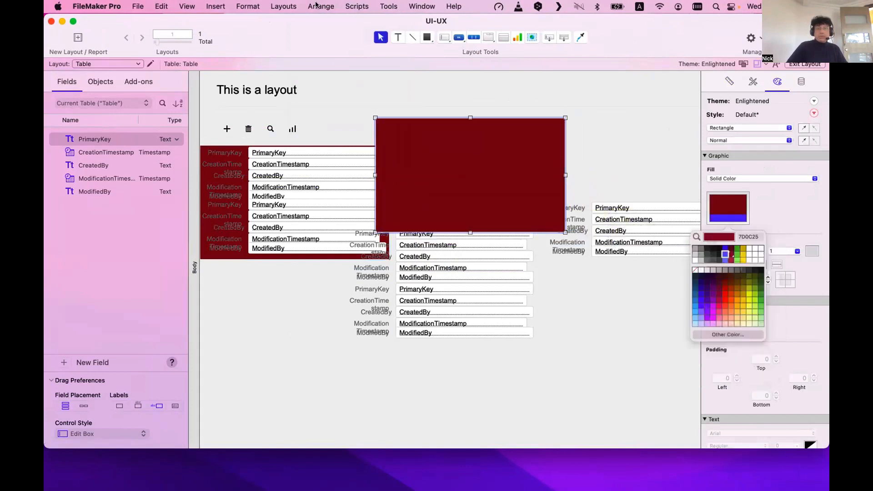
{"action": "left_click", "coordinate": [298, 6]}
{"action": "left_click", "coordinate": [318, 97]}
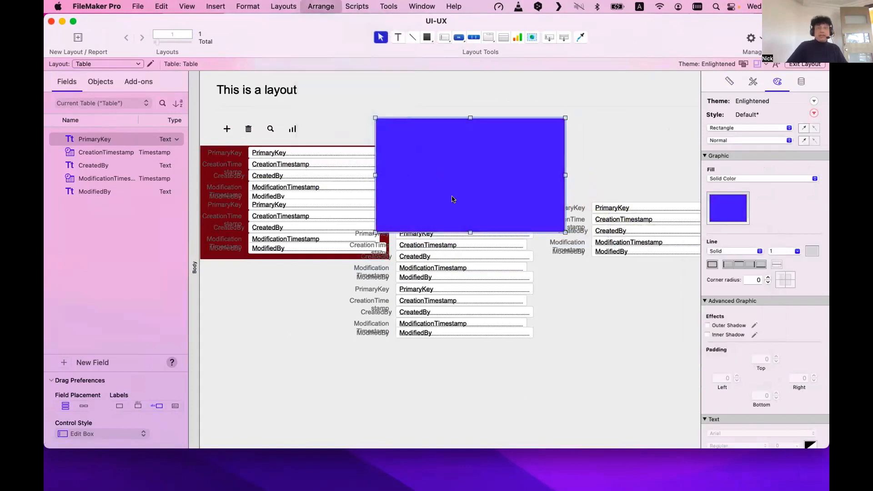
{"action": "left_click_drag", "start_coordinate": [464, 229], "coordinate": [466, 217]}
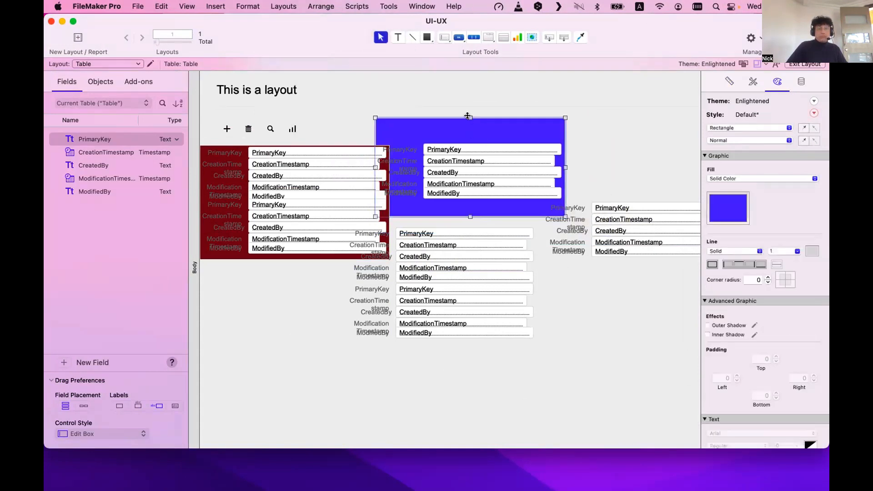
{"action": "left_click_drag", "start_coordinate": [468, 116], "coordinate": [467, 131]}
Copy the blue panel to the right-hand stack, fill it green and send it behind the fields.
{"action": "left_click_drag", "start_coordinate": [433, 208], "coordinate": [602, 273]}
{"action": "scroll", "coordinate": [500, 255], "scroll_direction": "right", "scroll_amount": 5}
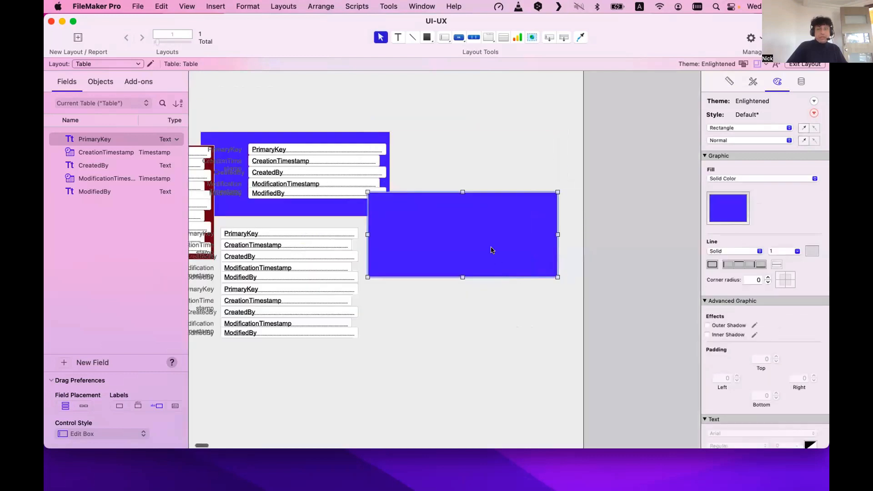
{"action": "left_click", "coordinate": [722, 220]}
{"action": "left_click", "coordinate": [715, 291]}
{"action": "left_click", "coordinate": [321, 6]}
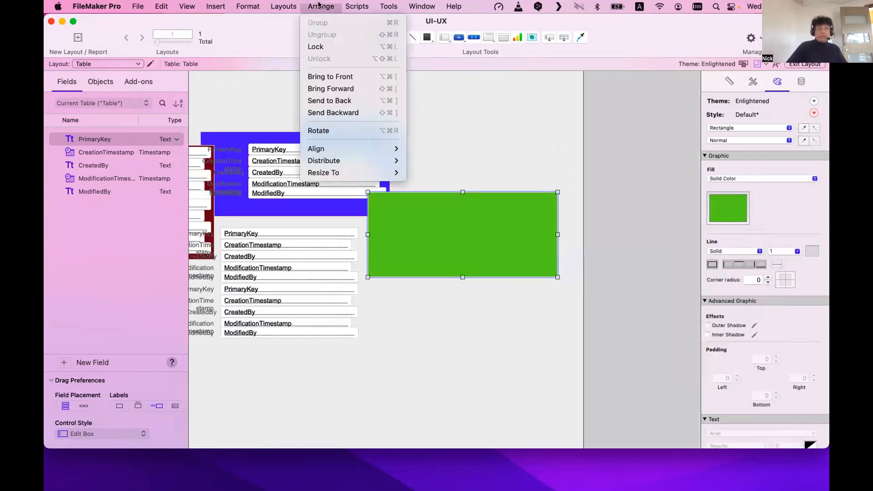
{"action": "left_click", "coordinate": [332, 101]}
Add another dark red panel behind the lower middle stacks.
{"action": "scroll", "coordinate": [431, 117], "scroll_direction": "left", "scroll_amount": 4}
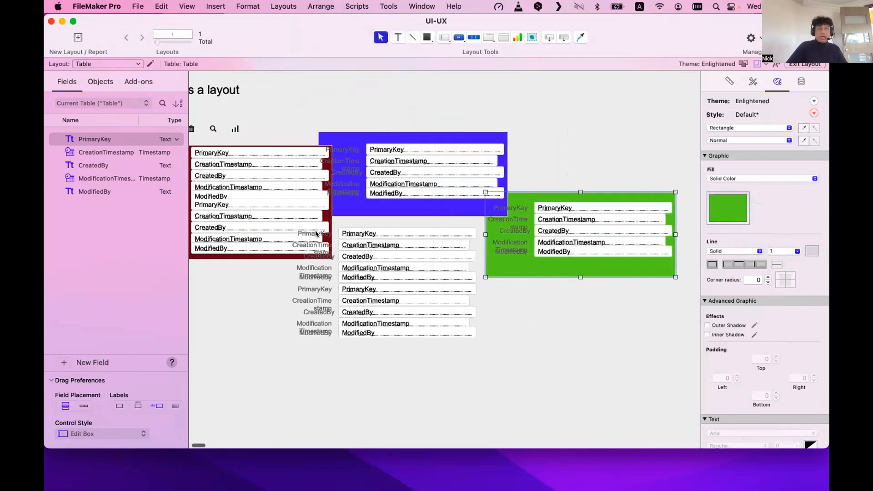
{"action": "scroll", "coordinate": [316, 234], "scroll_direction": "left", "scroll_amount": 1}
{"action": "left_click_drag", "start_coordinate": [235, 261], "coordinate": [405, 341]}
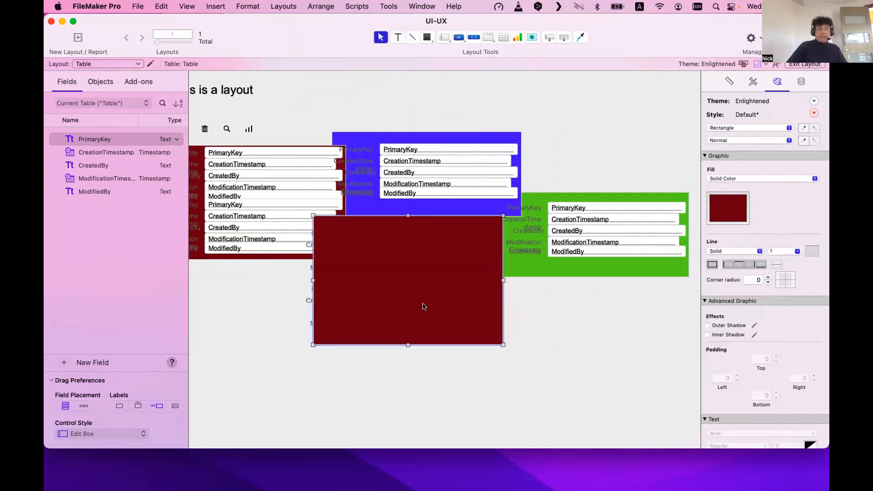
{"action": "left_click", "coordinate": [321, 7]}
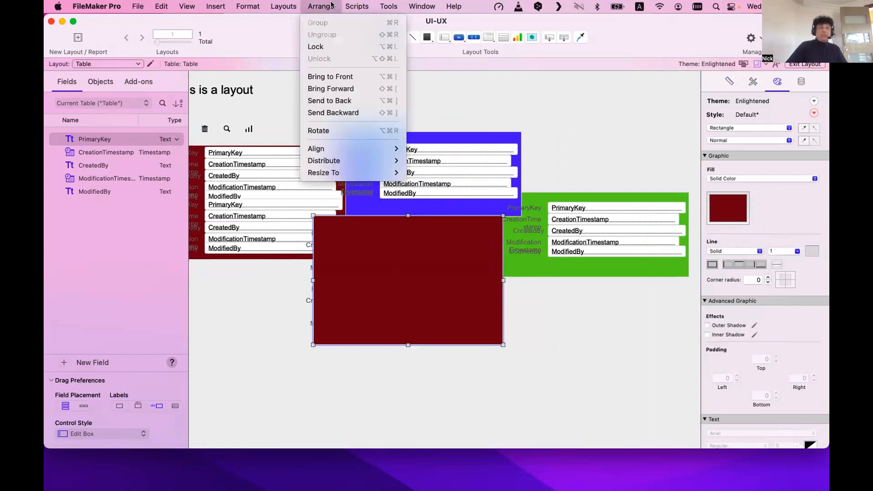
{"action": "left_click", "coordinate": [487, 96]}
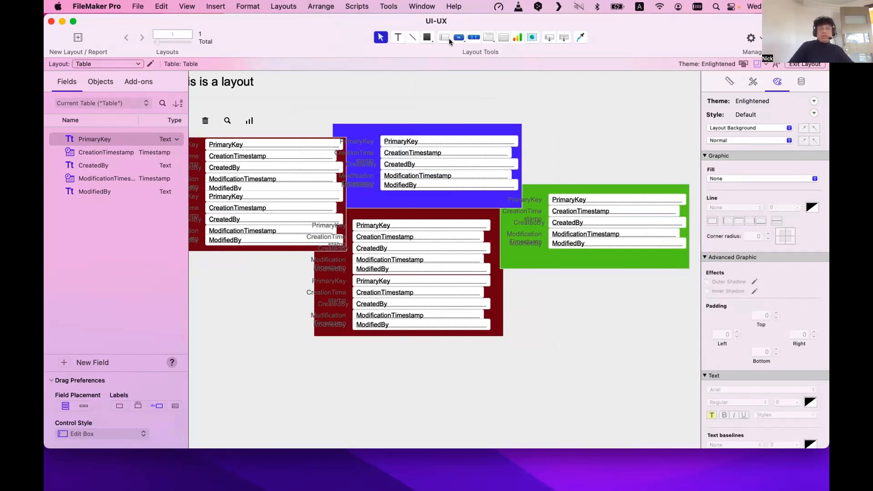
Create a 'Blue = Contacts' text label at the layout's top right.
{"action": "left_click", "coordinate": [398, 37]}
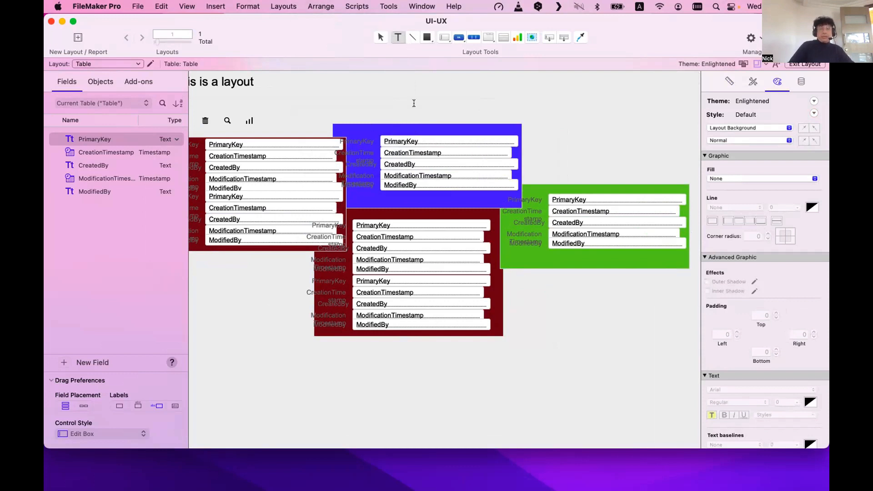
{"action": "key", "text": "Escape"}
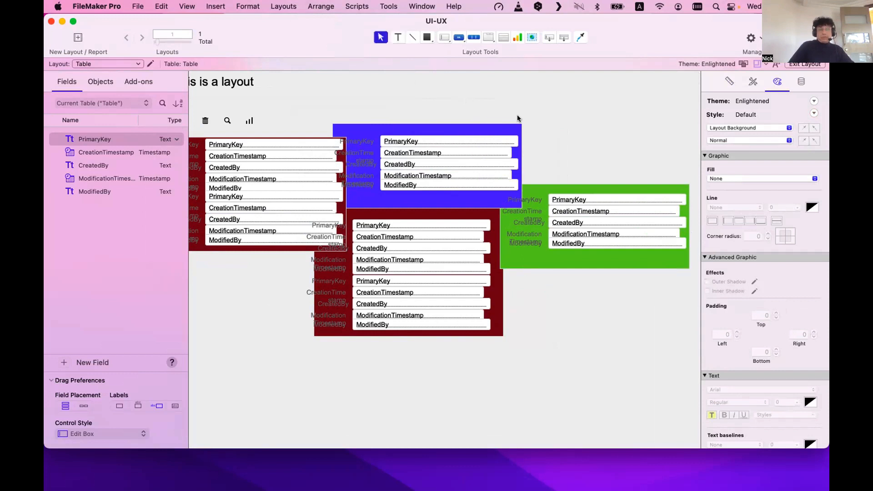
{"action": "left_click", "coordinate": [396, 38]}
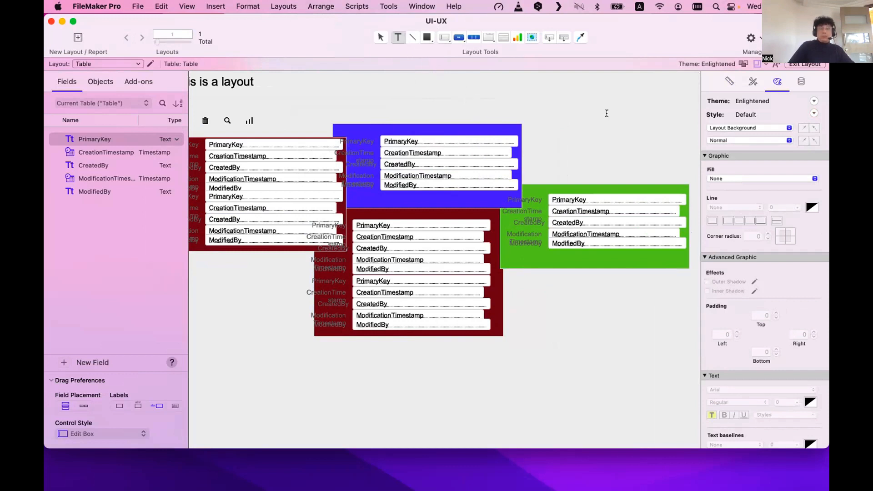
{"action": "left_click_drag", "start_coordinate": [577, 88], "coordinate": [669, 104]}
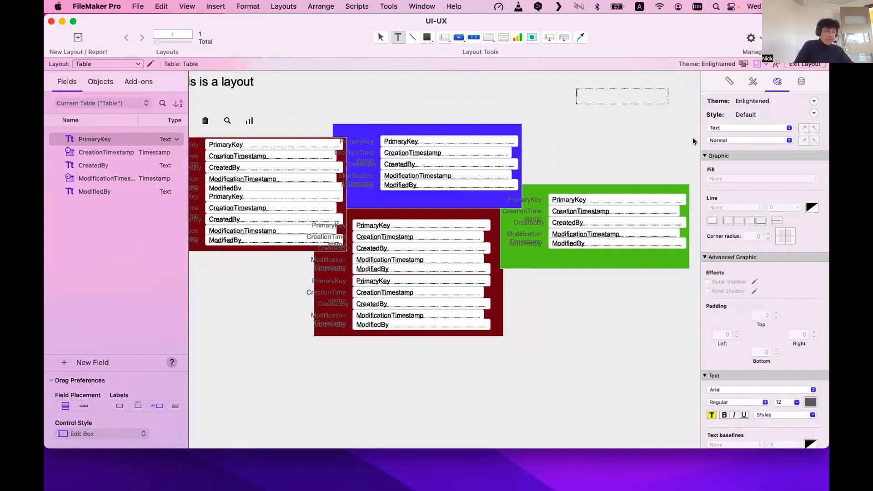
{"action": "key", "text": "BackSpace"}
{"action": "key", "text": "BackSpace"}
{"action": "key", "text": "BackSpace"}
{"action": "key", "text": "BackSpace"}
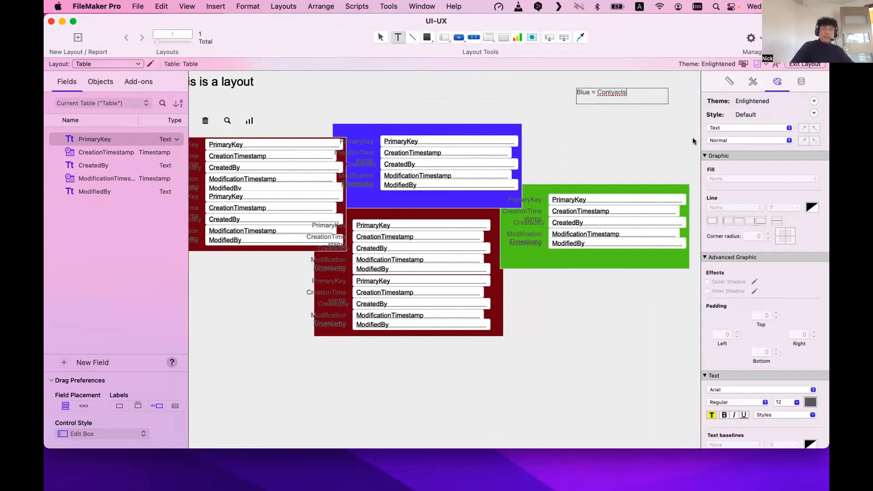
{"action": "scroll", "coordinate": [694, 141], "scroll_direction": "right", "scroll_amount": 1}
{"action": "double_click", "coordinate": [606, 91]}
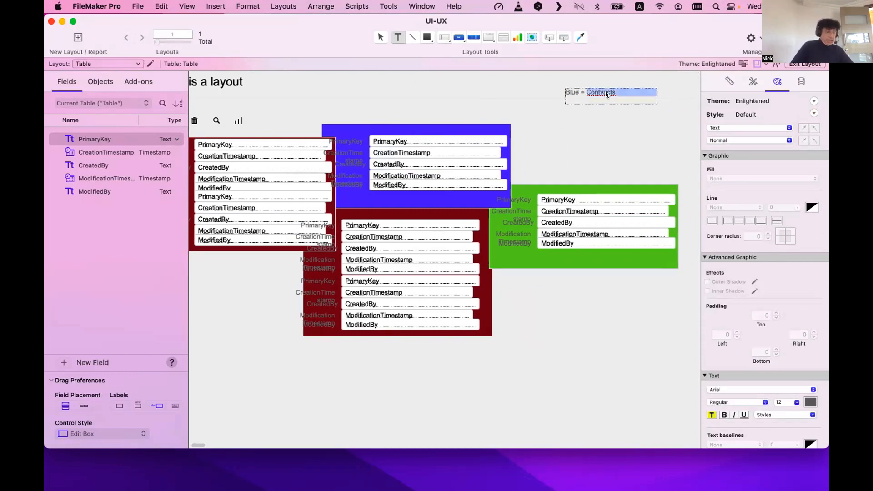
{"action": "type", "text": "Contacts"}
{"action": "key", "text": "Escape"}
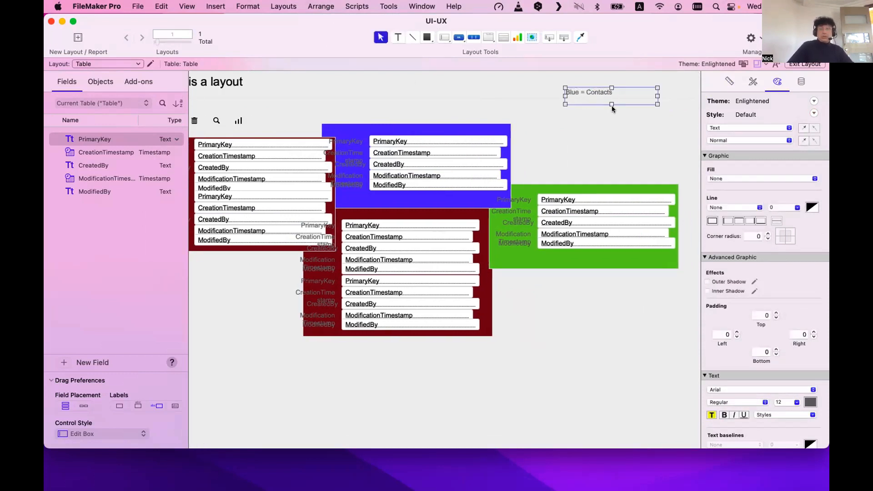
Duplicate the label below and change it to 'Green = Accounts'.
{"action": "left_click_drag", "start_coordinate": [607, 104], "coordinate": [607, 105]}
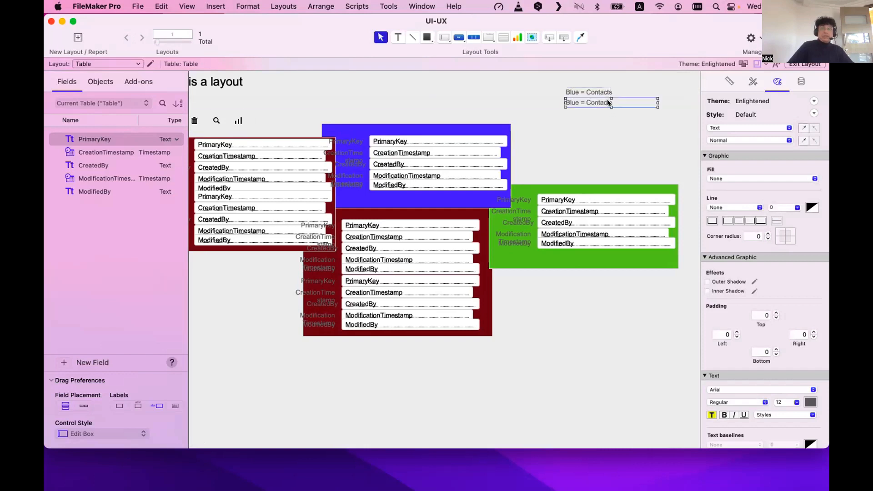
{"action": "double_click", "coordinate": [569, 103]}
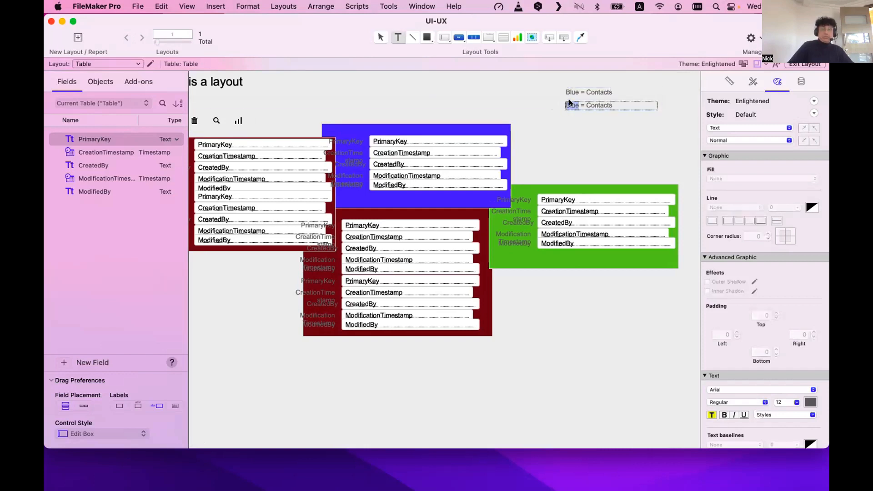
{"action": "type", "text": "Green"}
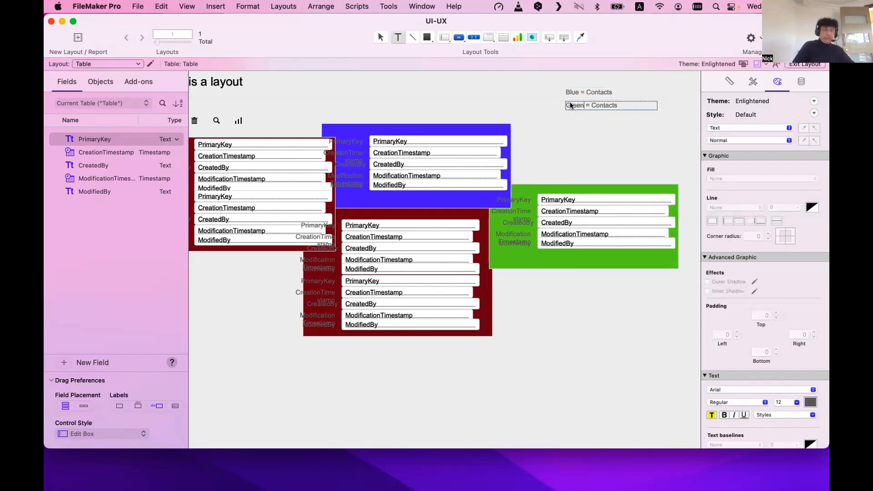
{"action": "double_click", "coordinate": [609, 105]}
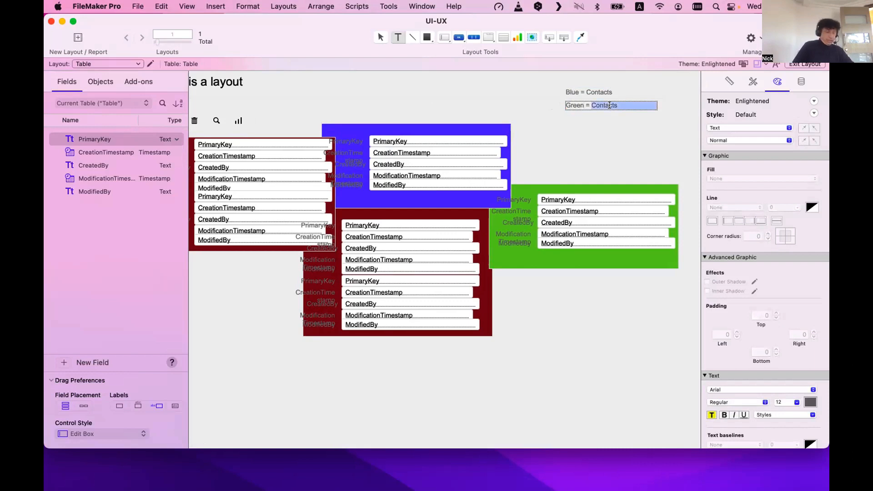
{"action": "type", "text": "Accounts"}
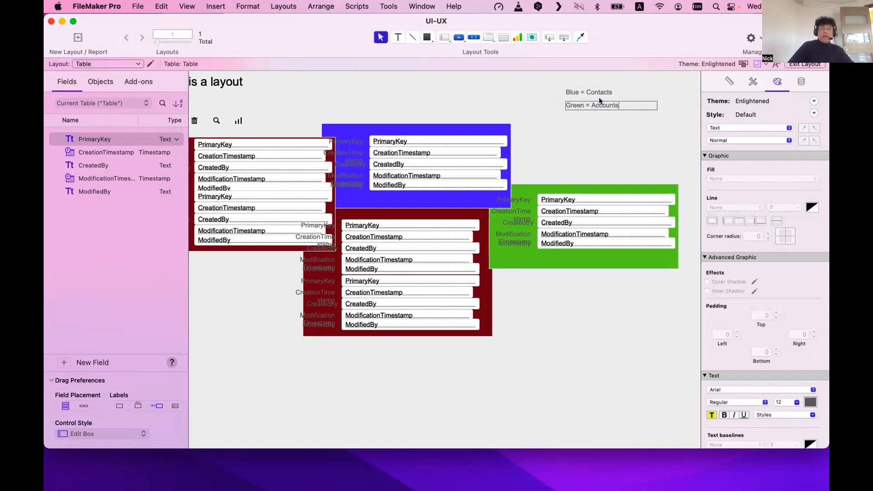
Duplicate again below and change it to 'Red = Projects'.
{"action": "key", "text": "super+d"}
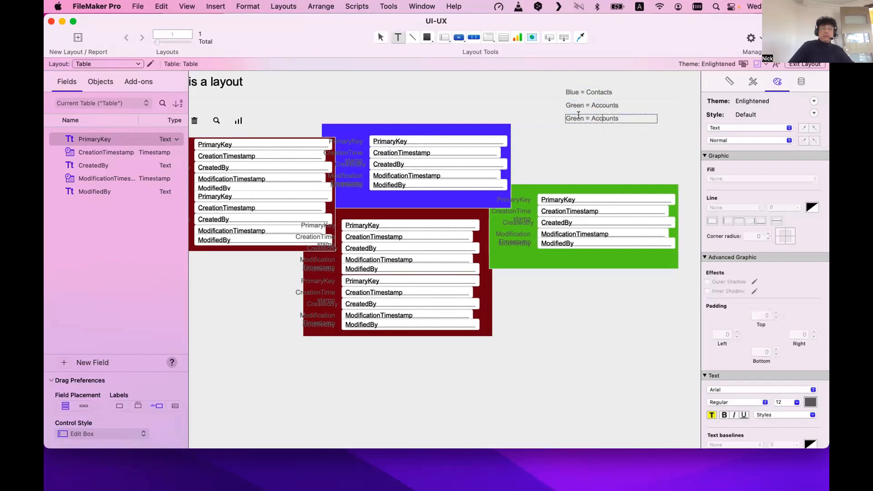
{"action": "double_click", "coordinate": [578, 116]}
{"action": "type", "text": "red"}
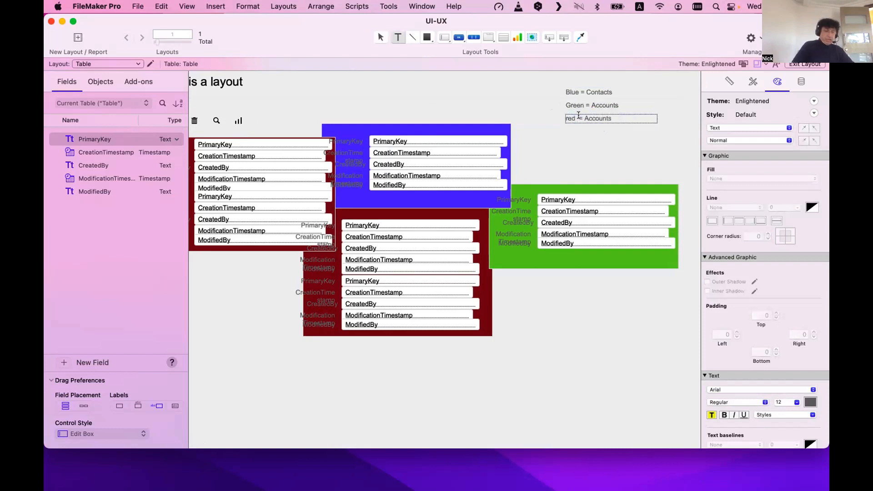
{"action": "double_click", "coordinate": [600, 117]}
{"action": "type", "text": "Projects"}
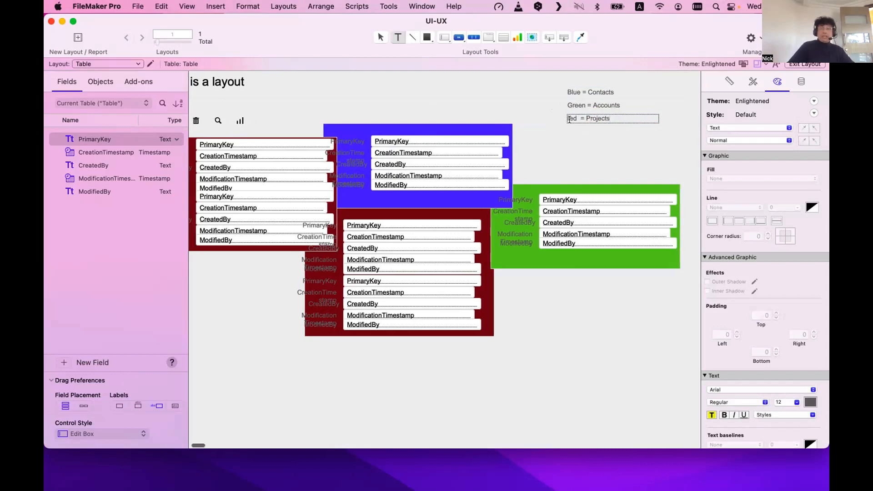
{"action": "double_click", "coordinate": [571, 118]}
{"action": "type", "text": "Red"}
{"action": "key", "text": "Escape"}
Move the three legend labels together up and to the right.
{"action": "scroll", "coordinate": [587, 124], "scroll_direction": "right", "scroll_amount": 5}
{"action": "left_click", "coordinate": [518, 105], "text": "shift"}
{"action": "left_click", "coordinate": [519, 92], "text": "shift"}
{"action": "left_click_drag", "start_coordinate": [519, 90], "coordinate": [549, 80]}
Colour the legend text blue, green and red to match each line.
{"action": "left_click", "coordinate": [541, 81]}
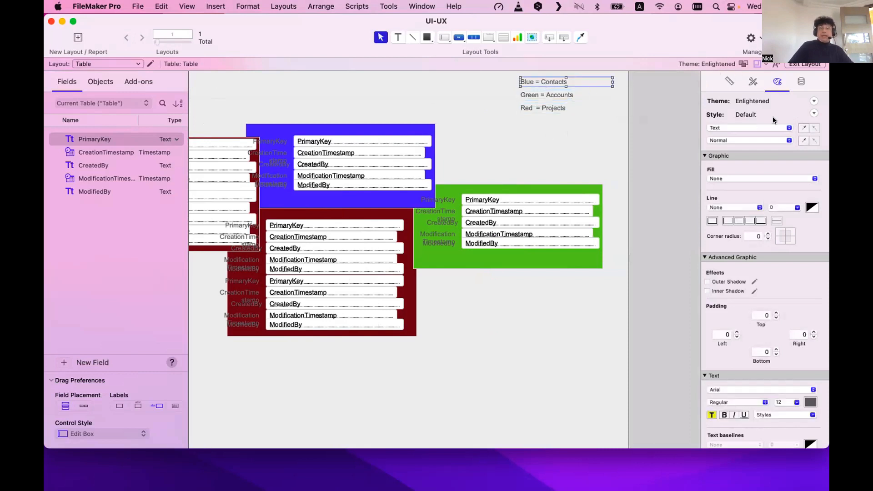
{"action": "left_click", "coordinate": [808, 402]}
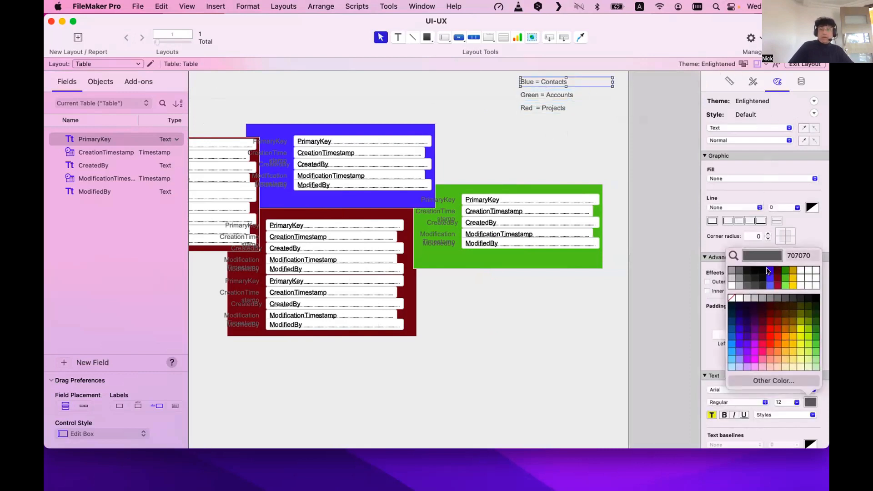
{"action": "left_click", "coordinate": [770, 278]}
{"action": "key", "text": "Tab"}
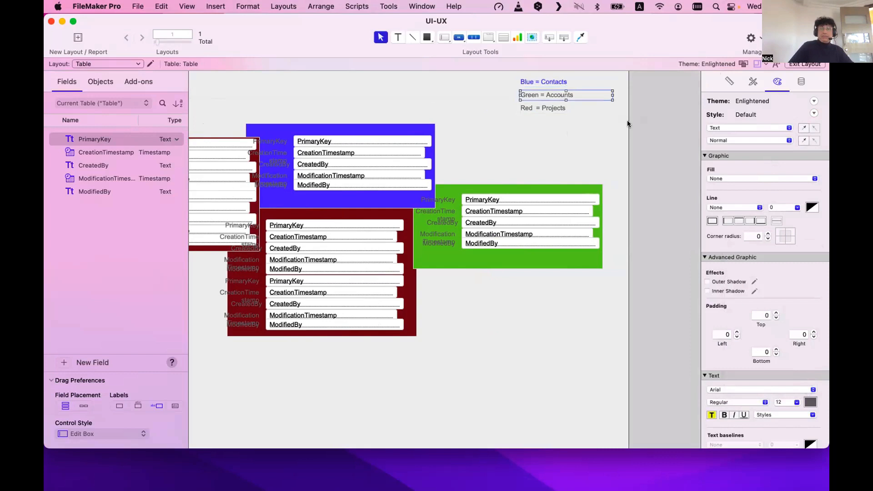
{"action": "left_click", "coordinate": [809, 402]}
{"action": "left_click", "coordinate": [781, 282]}
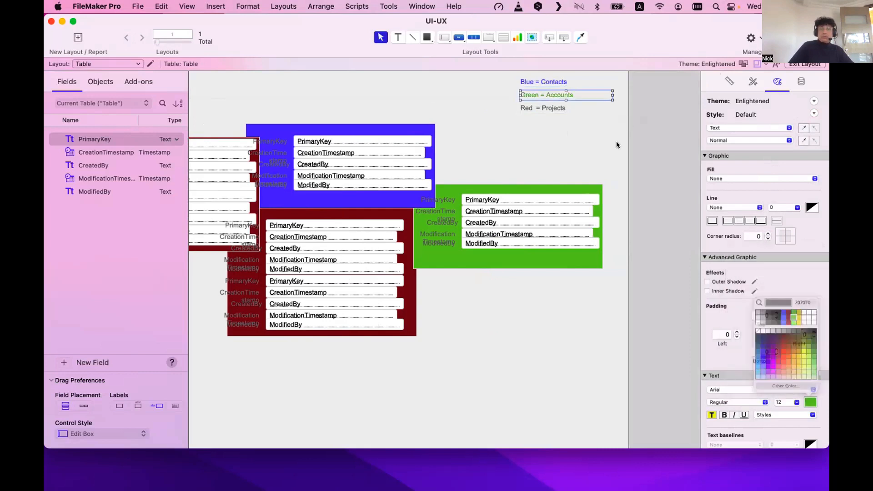
{"action": "left_click", "coordinate": [557, 110]}
{"action": "left_click", "coordinate": [808, 402]}
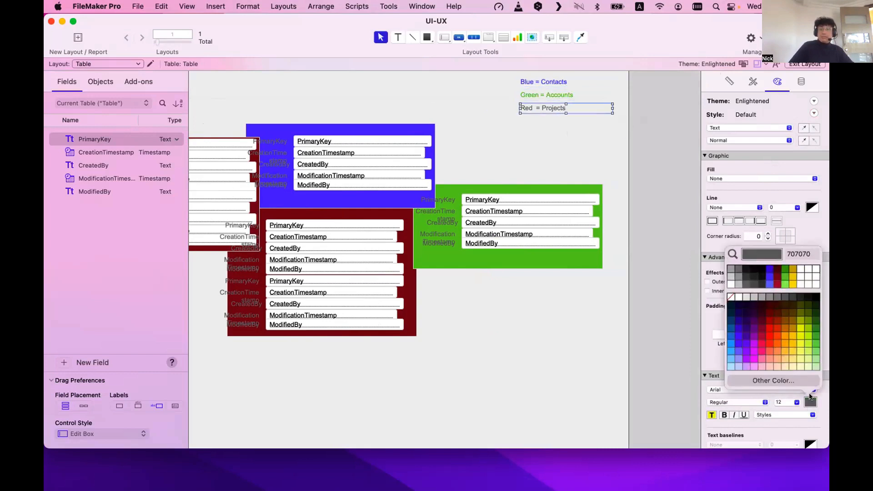
{"action": "left_click", "coordinate": [775, 279]}
{"action": "left_click", "coordinate": [502, 314]}
{"action": "scroll", "coordinate": [448, 159], "scroll_direction": "left", "scroll_amount": 5}
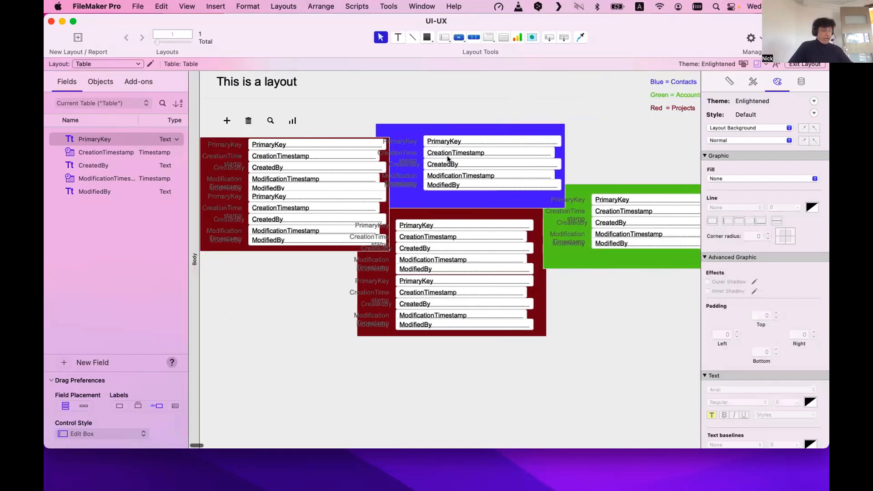
Switch to Browse mode and inspect the full PrimaryKey value of the record.
{"action": "key", "text": "super+b"}
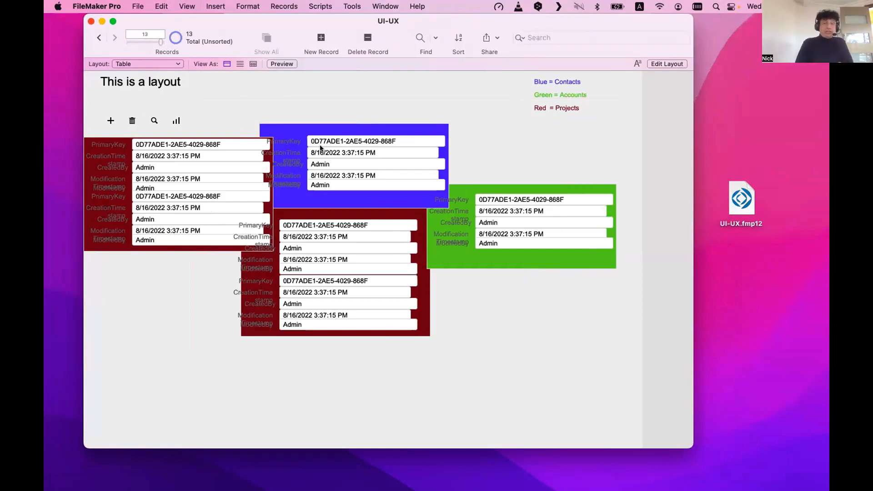
{"action": "left_click", "coordinate": [216, 144]}
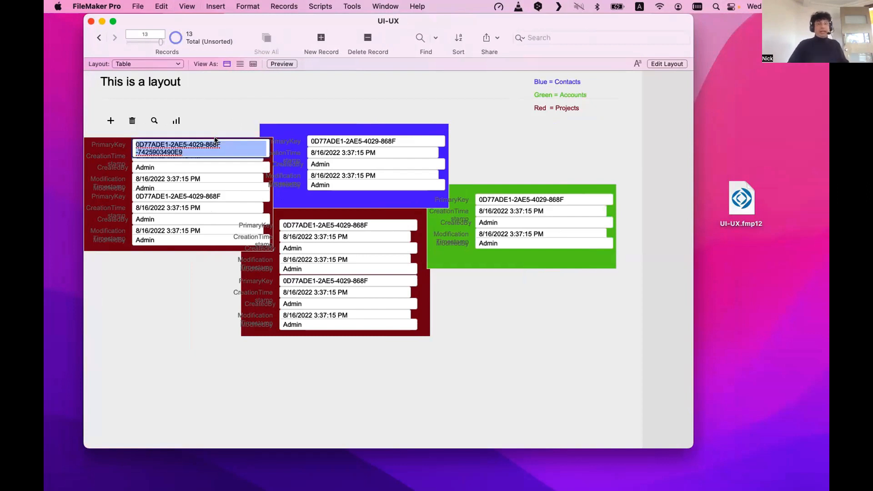
{"action": "scroll", "coordinate": [230, 118], "scroll_direction": "up", "scroll_amount": 1}
{"action": "left_click", "coordinate": [230, 117]}
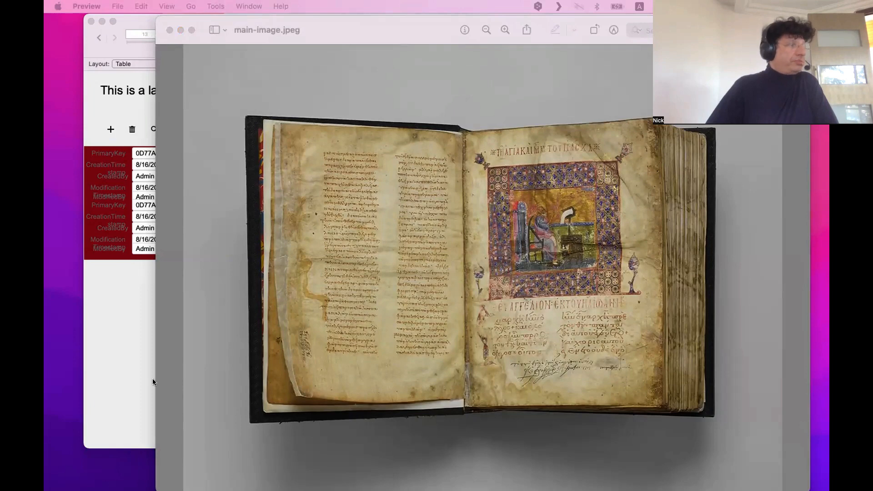
Outline the manuscript's left text column with a Markup rectangle in Preview.
{"action": "left_click", "coordinate": [526, 329]}
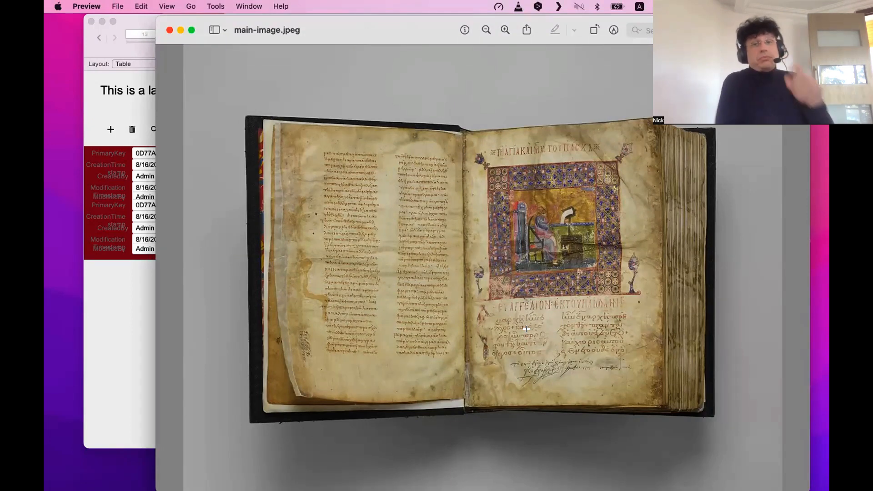
{"action": "left_click", "coordinate": [614, 30]}
{"action": "left_click", "coordinate": [302, 50]}
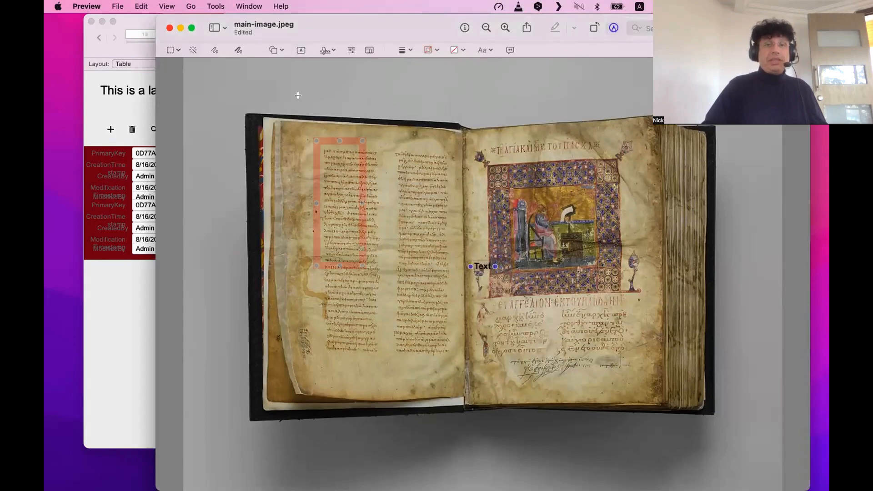
{"action": "left_click_drag", "start_coordinate": [362, 266], "coordinate": [381, 359]}
Copy the rectangle over the other three text blocks, then switch to Safari's newspaper results.
{"action": "left_click_drag", "start_coordinate": [382, 318], "coordinate": [547, 339]}
{"action": "left_click_drag", "start_coordinate": [512, 165], "coordinate": [513, 291]}
{"action": "left_click_drag", "start_coordinate": [545, 348], "coordinate": [637, 339]}
{"action": "left_click", "coordinate": [556, 272]}
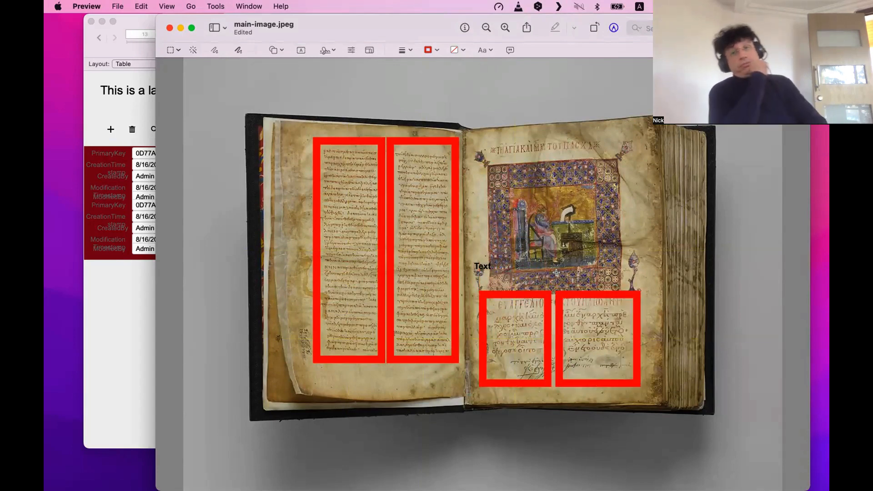
{"action": "scroll", "coordinate": [556, 272], "scroll_direction": "up", "scroll_amount": 1}
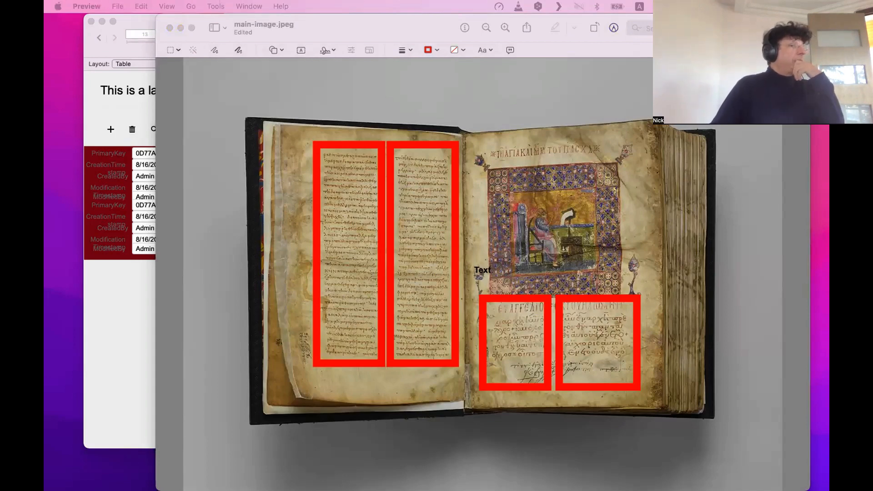
{"action": "key", "text": "super+Tab"}
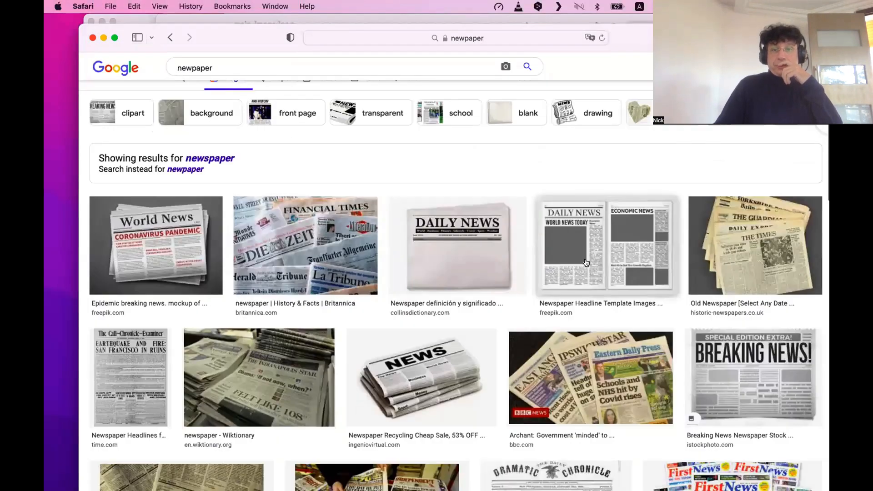
Scroll the newspaper results and open a Daily News image in a larger view.
{"action": "scroll", "coordinate": [633, 253], "scroll_direction": "down", "scroll_amount": 4}
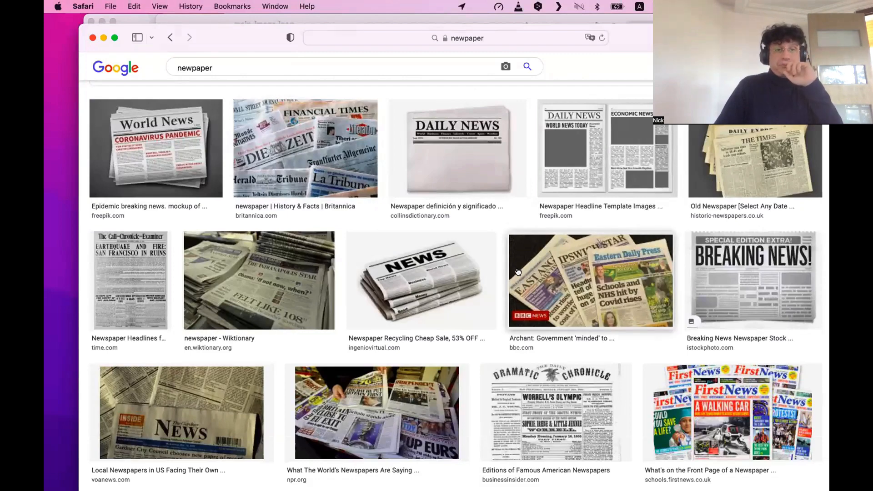
{"action": "scroll", "coordinate": [517, 271], "scroll_direction": "down", "scroll_amount": 1}
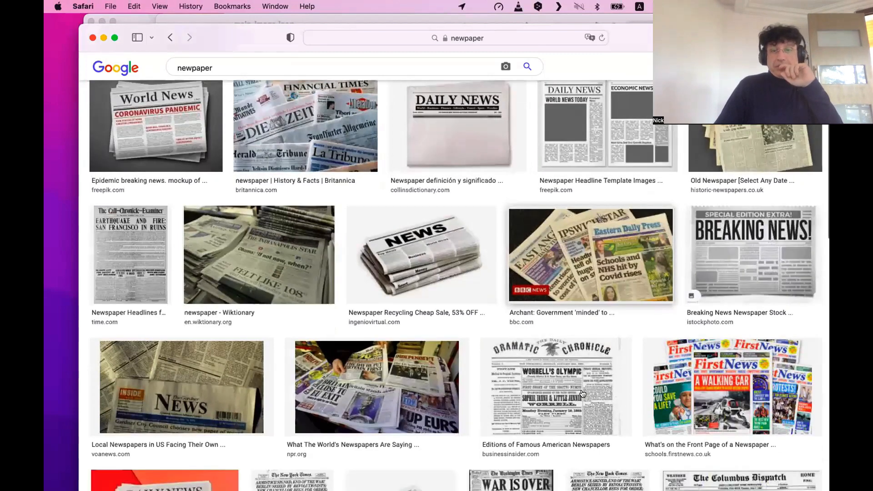
{"action": "scroll", "coordinate": [613, 308], "scroll_direction": "down", "scroll_amount": 4}
{"action": "scroll", "coordinate": [612, 308], "scroll_direction": "down", "scroll_amount": 4}
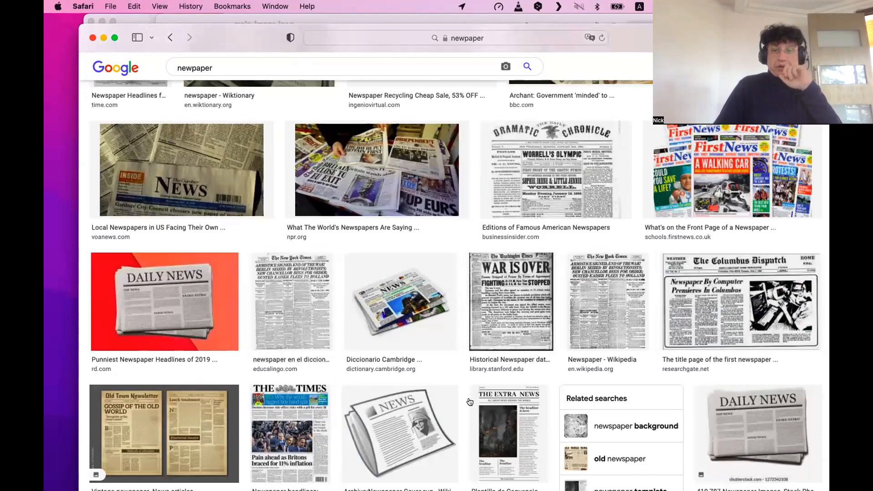
{"action": "scroll", "coordinate": [717, 306], "scroll_direction": "down", "scroll_amount": 3}
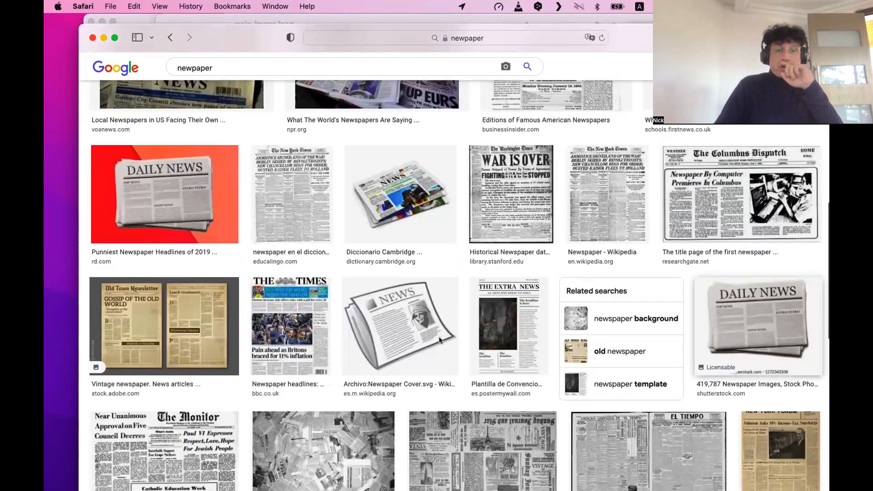
{"action": "scroll", "coordinate": [741, 228], "scroll_direction": "down", "scroll_amount": 3}
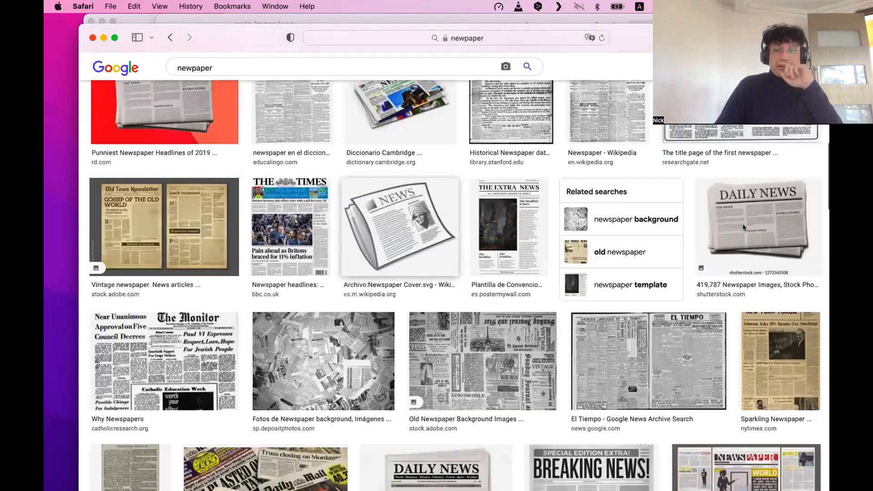
{"action": "left_click", "coordinate": [743, 223]}
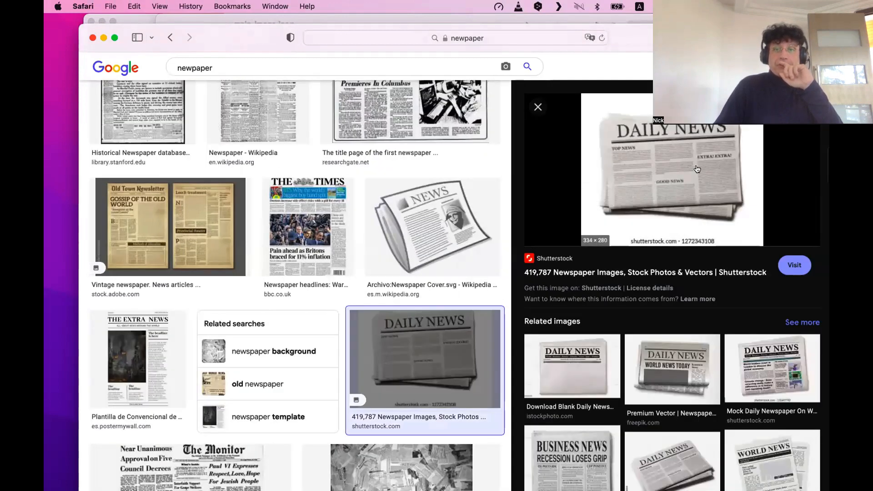
View the angled Daily News related image, then the vintage New York Times front page.
{"action": "scroll", "coordinate": [604, 282], "scroll_direction": "down", "scroll_amount": 2}
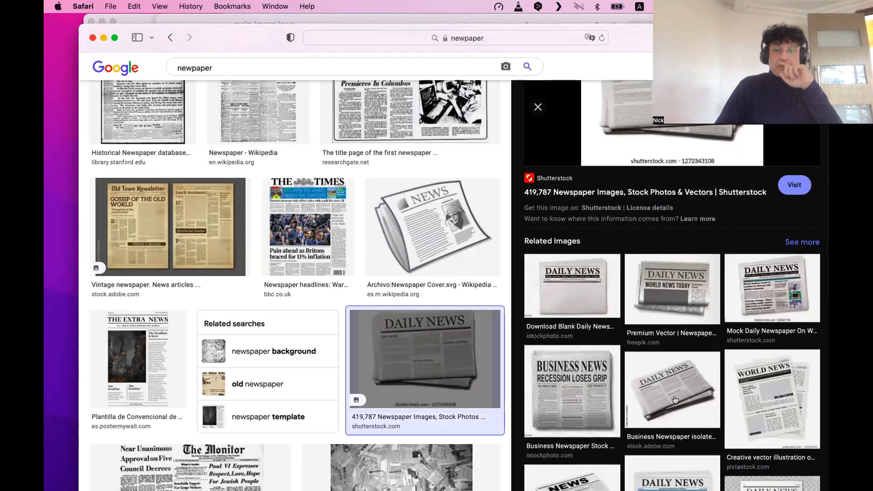
{"action": "left_click", "coordinate": [677, 401]}
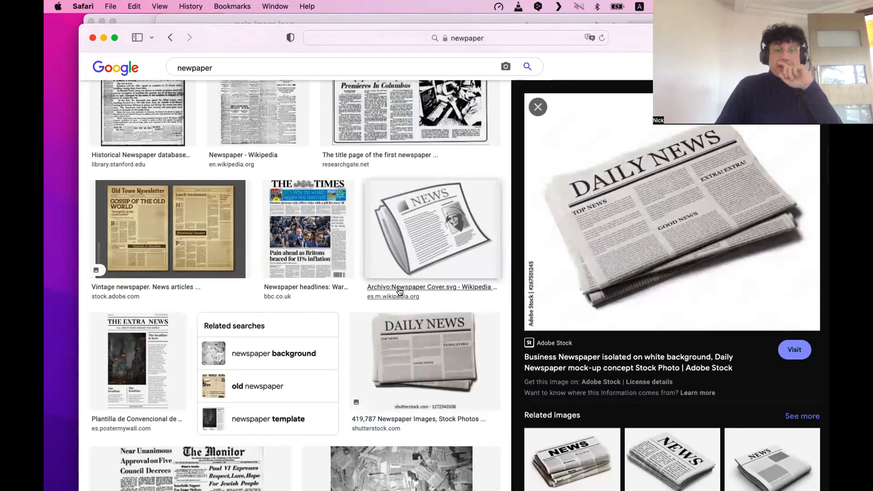
{"action": "scroll", "coordinate": [409, 300], "scroll_direction": "down", "scroll_amount": 4}
{"action": "scroll", "coordinate": [397, 338], "scroll_direction": "down", "scroll_amount": 2}
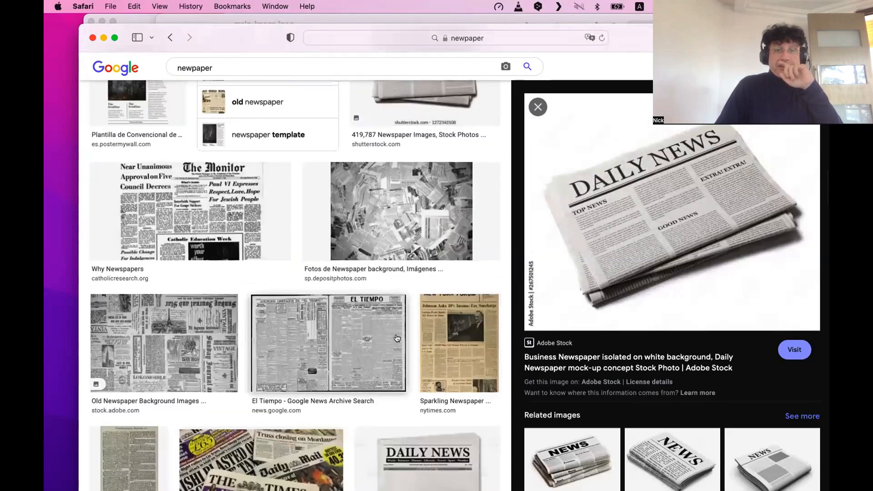
{"action": "left_click", "coordinate": [443, 332]}
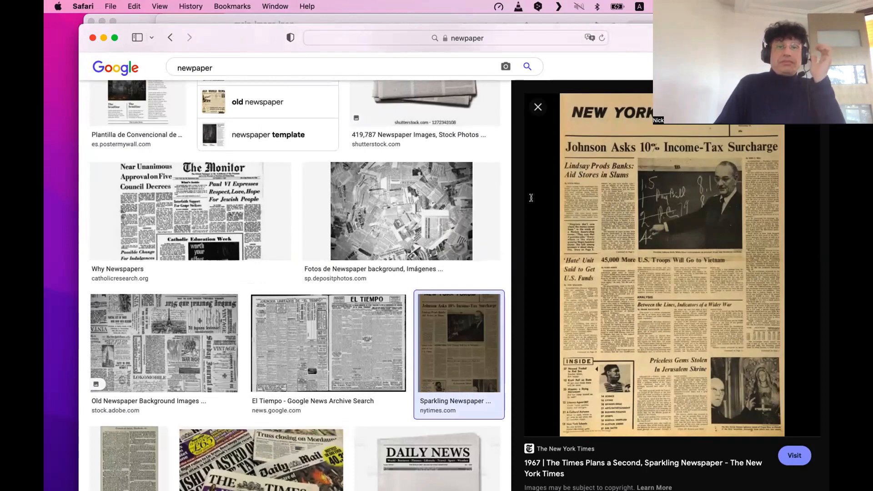
{"action": "scroll", "coordinate": [348, 233], "scroll_direction": "down", "scroll_amount": 1}
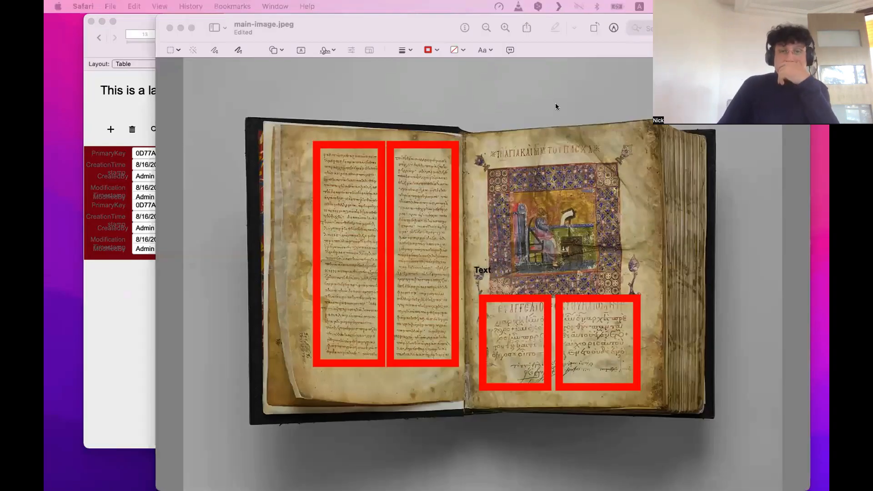
Minimise the annotated manuscript image window in Preview to reveal the FileMaker layout.
{"action": "left_click", "coordinate": [524, 97]}
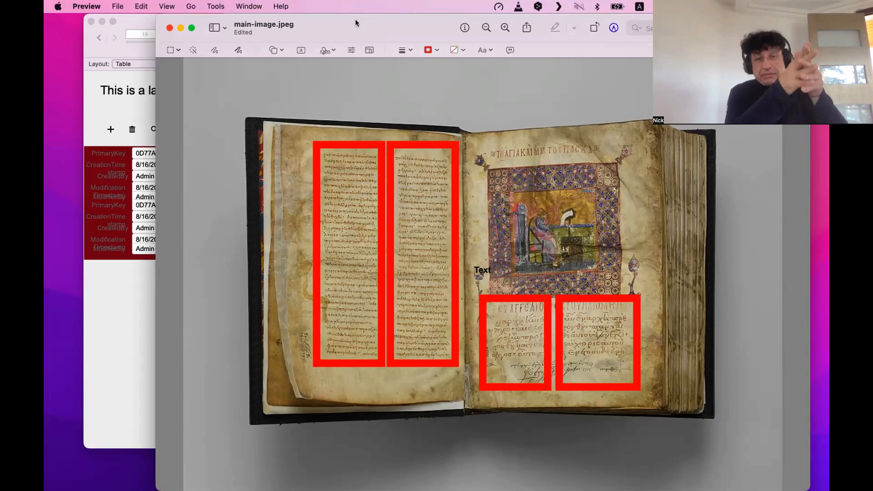
{"action": "scroll", "coordinate": [470, 86], "scroll_direction": "up", "scroll_amount": 1}
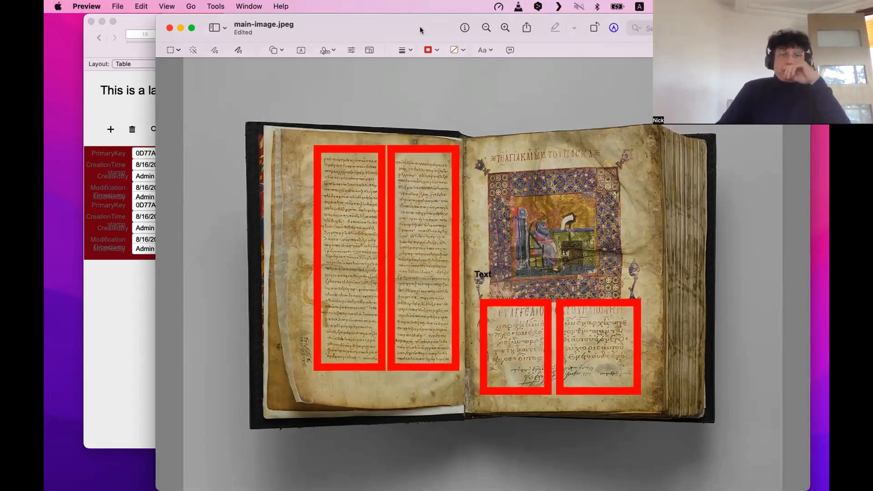
{"action": "key", "text": "super+m"}
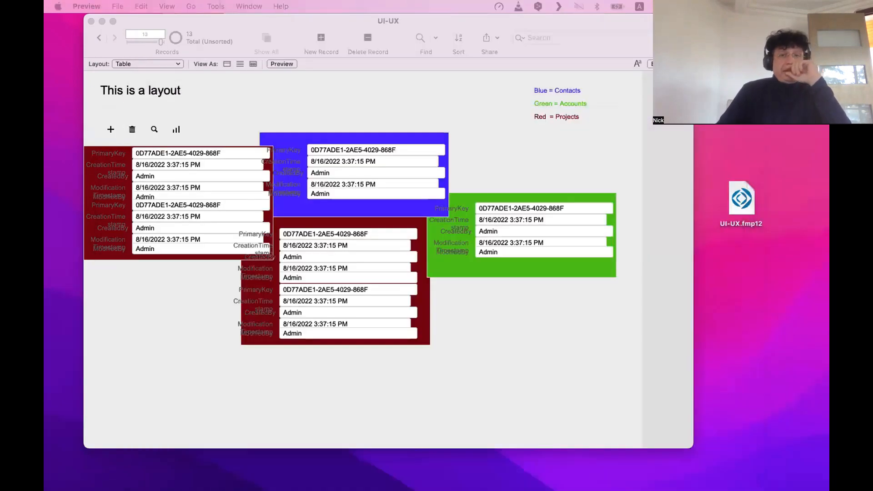
Bring the UI-UX layout window to the front and switch it to Layout mode.
{"action": "left_click", "coordinate": [430, 401]}
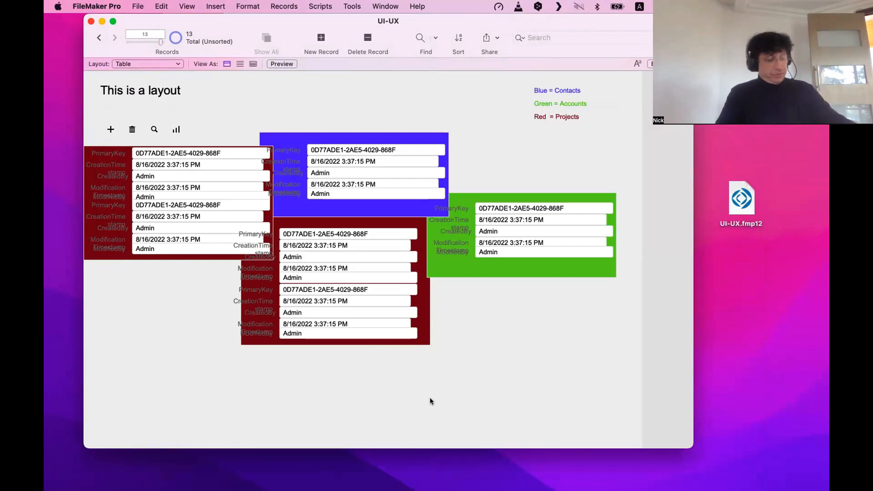
{"action": "key", "text": "super+l"}
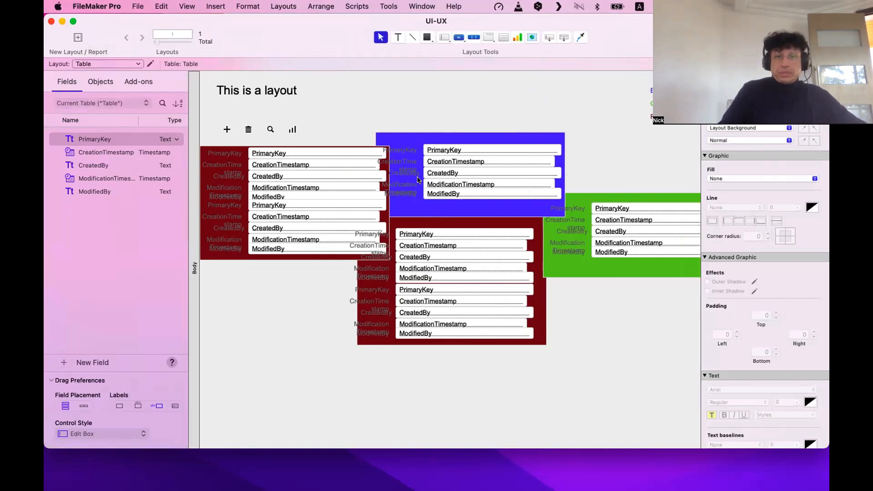
Fill the lower dark-red panel with gold yellow, then return to Browse mode.
{"action": "left_click", "coordinate": [400, 343]}
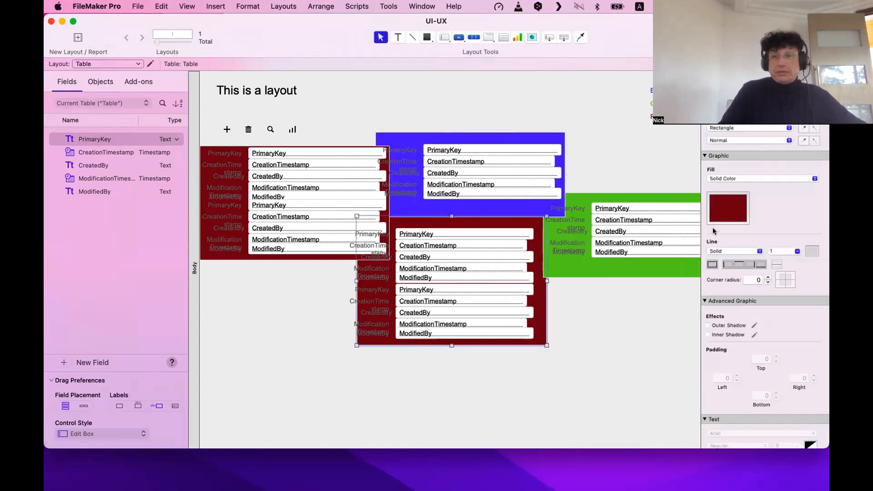
{"action": "left_click", "coordinate": [722, 223]}
{"action": "left_click", "coordinate": [748, 265]}
{"action": "left_click", "coordinate": [562, 362]}
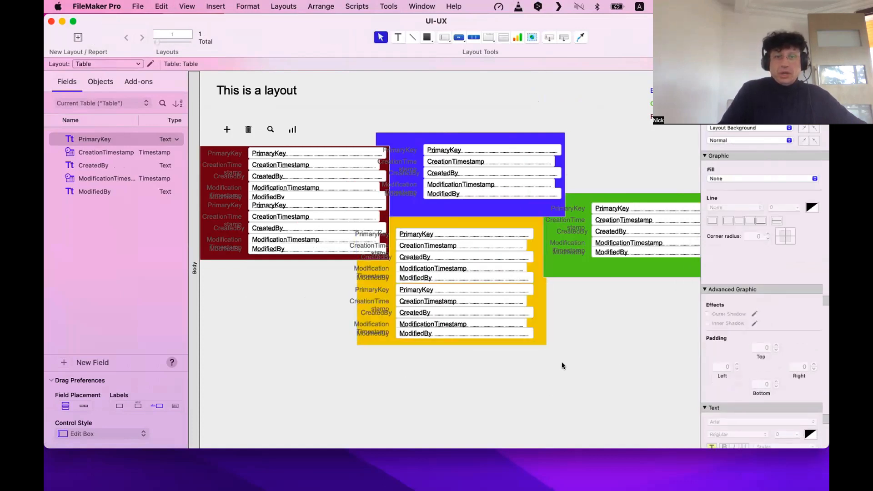
{"action": "key", "text": "super+b"}
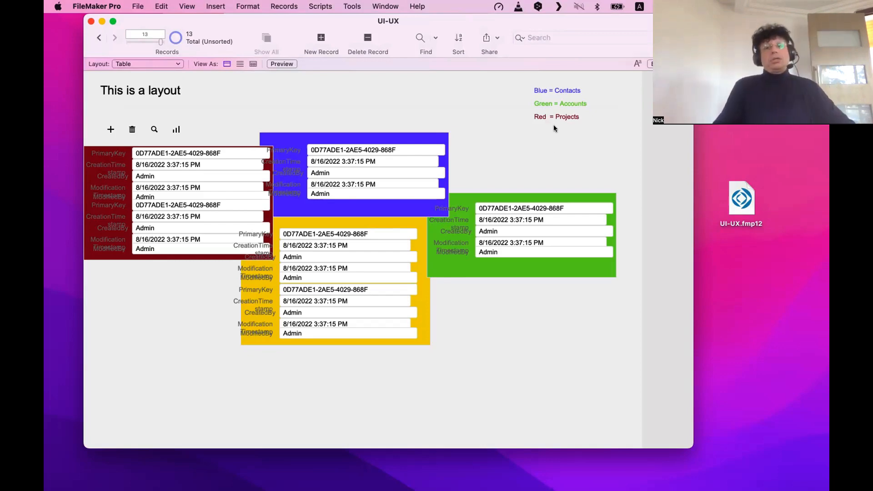
Duplicate the Table layout as Table Copy and switch to it in Layout mode.
{"action": "key", "text": "super+l"}
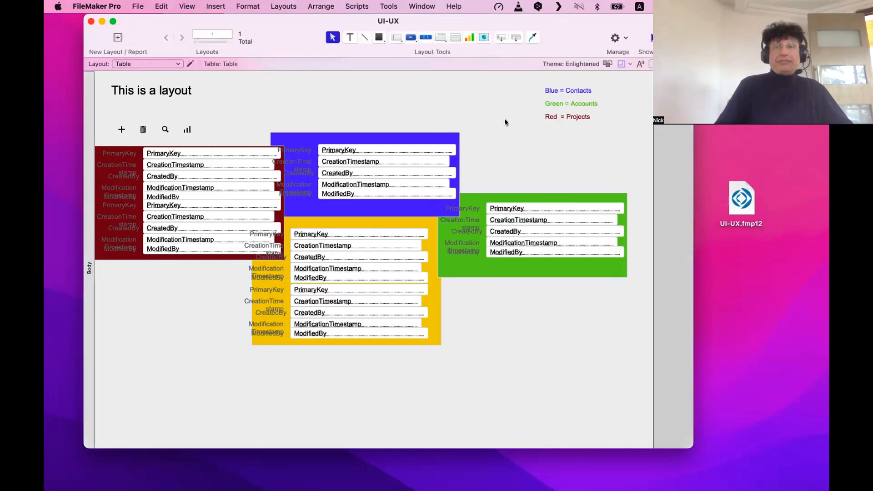
{"action": "scroll", "coordinate": [503, 119], "scroll_direction": "right", "scroll_amount": 4}
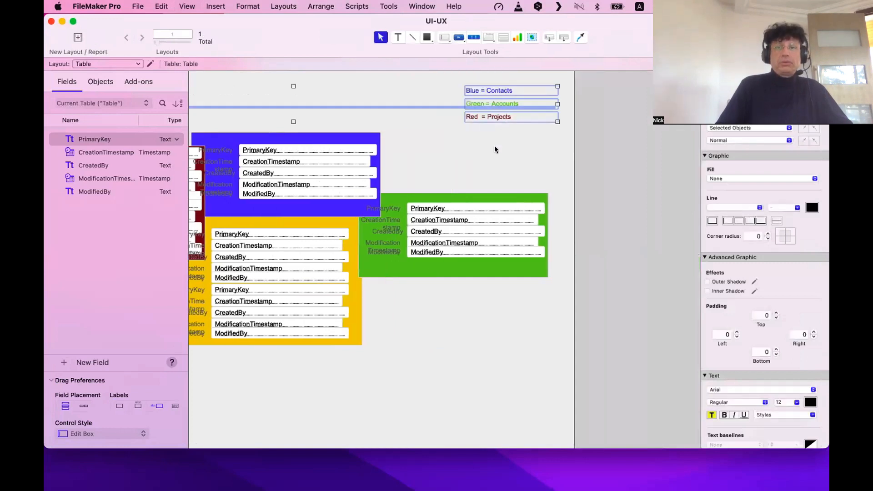
{"action": "key", "text": "shift+super+l"}
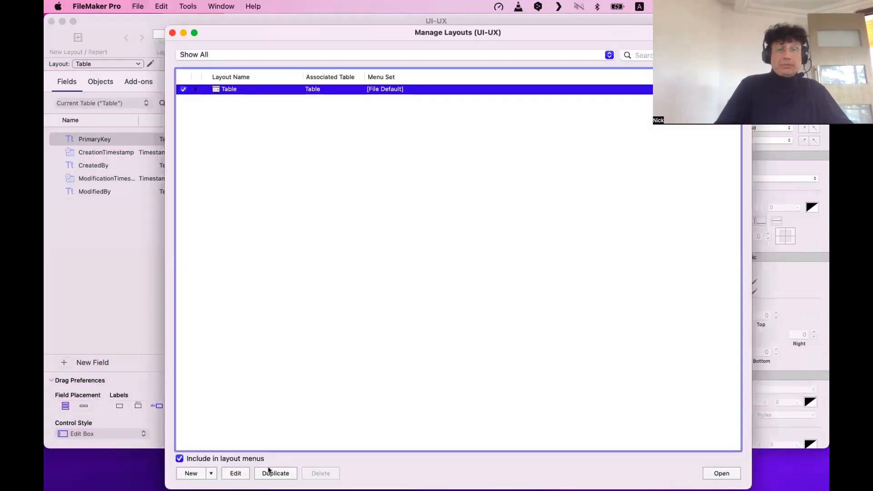
{"action": "left_click", "coordinate": [270, 473]}
{"action": "left_click", "coordinate": [172, 33]}
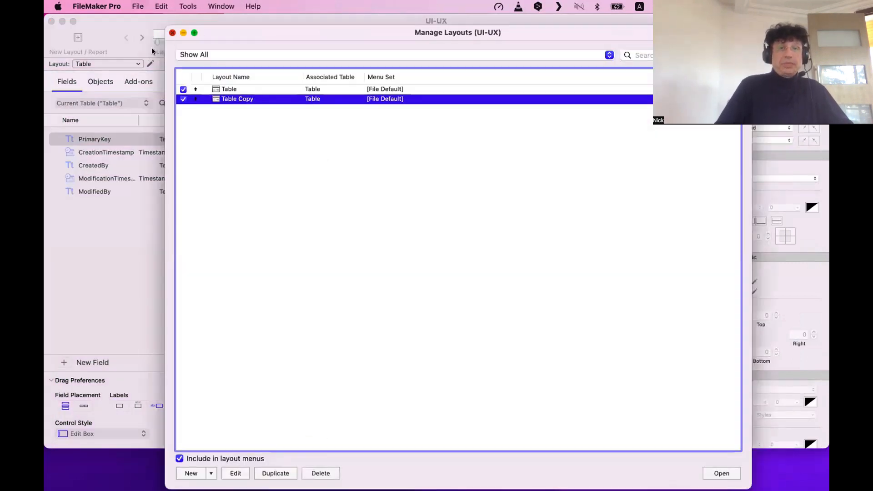
{"action": "left_click", "coordinate": [141, 38]}
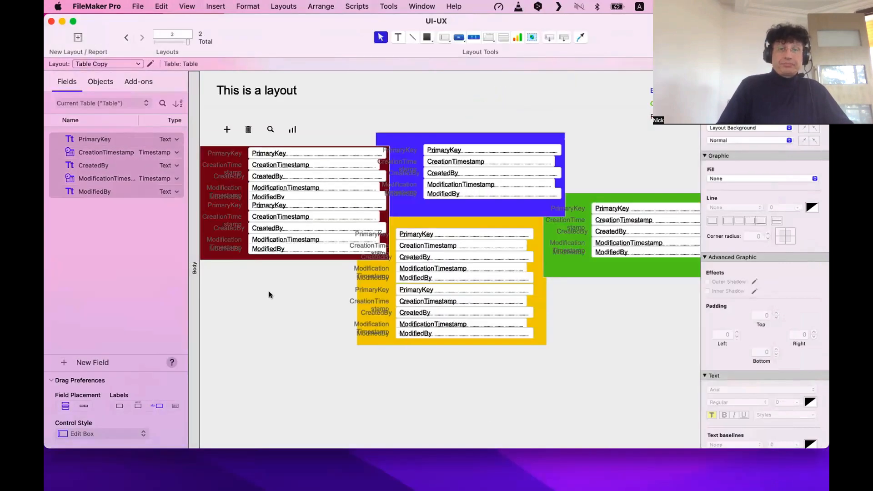
Delete the dark-red, yellow, blue and green background panels from Table Copy.
{"action": "left_click", "coordinate": [237, 258]}
{"action": "key", "text": "Delete"}
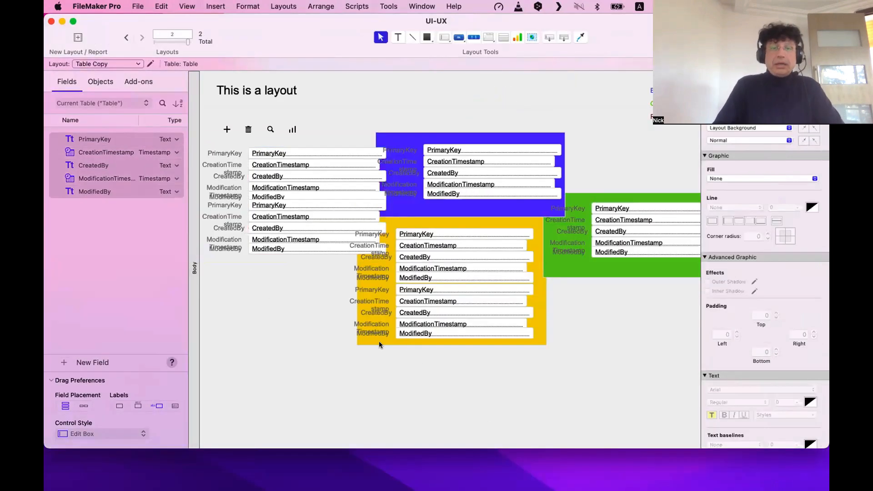
{"action": "left_click", "coordinate": [378, 341]}
{"action": "key", "text": "Delete"}
{"action": "left_click", "coordinate": [500, 209]}
{"action": "key", "text": "Delete"}
{"action": "left_click", "coordinate": [574, 272]}
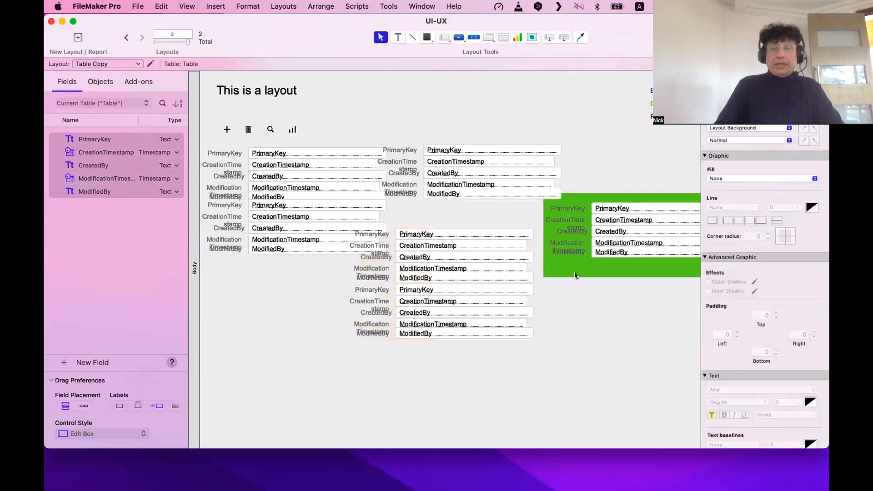
{"action": "key", "text": "Delete"}
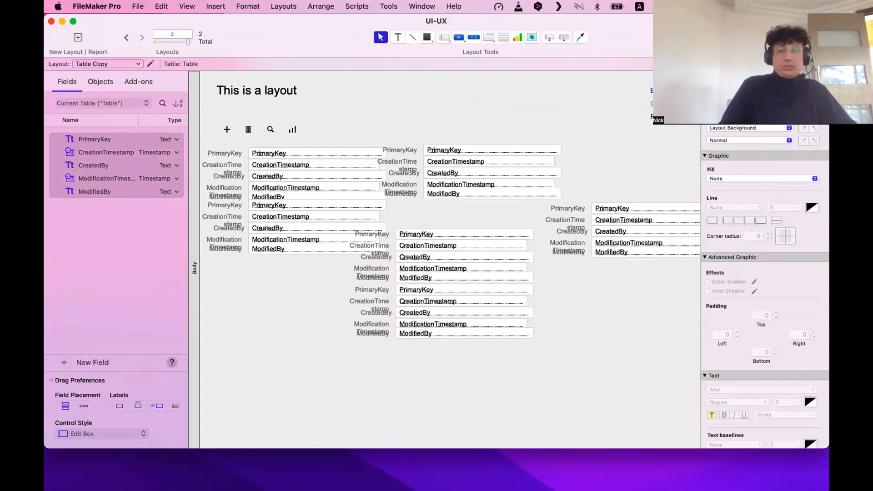
{"action": "double_click", "coordinate": [370, 448]}
Marquee-select the middle label-and-field block and ungroup it into separate objects.
{"action": "left_click", "coordinate": [319, 458]}
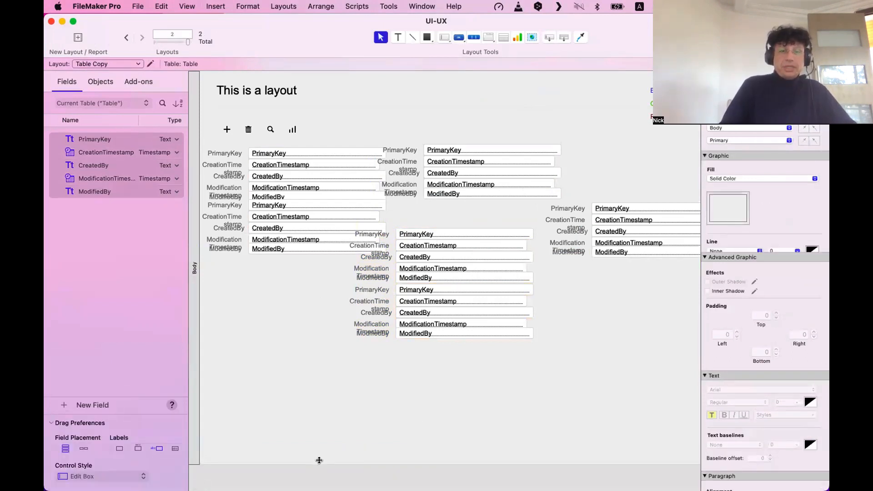
{"action": "left_click", "coordinate": [322, 427]}
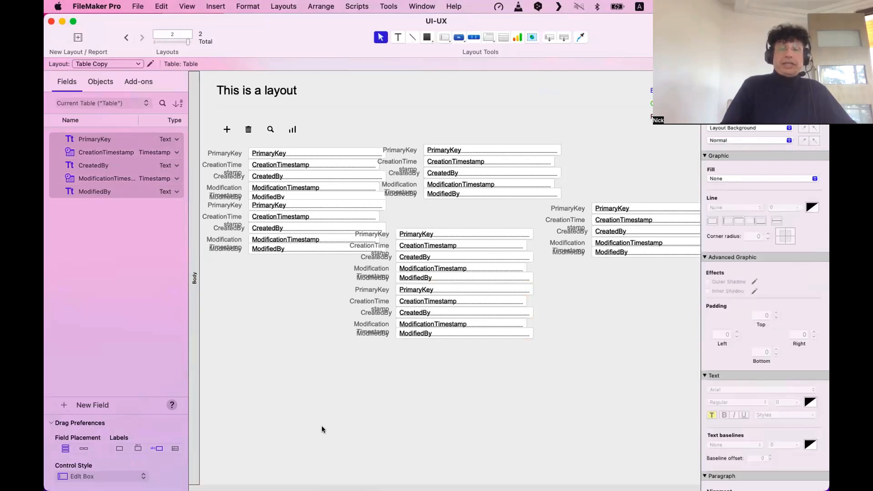
{"action": "scroll", "coordinate": [325, 428], "scroll_direction": "down", "scroll_amount": 1}
{"action": "left_click_drag", "start_coordinate": [591, 371], "coordinate": [338, 217]}
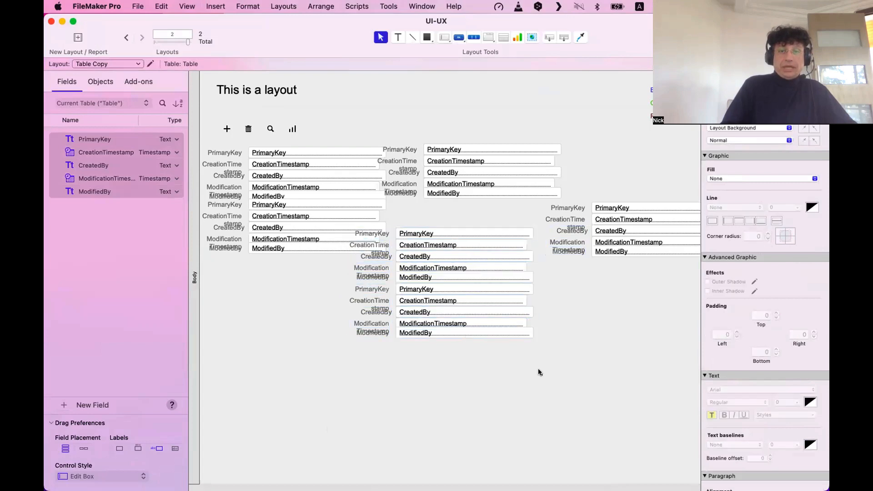
{"action": "left_click_drag", "start_coordinate": [537, 291], "coordinate": [740, 400]}
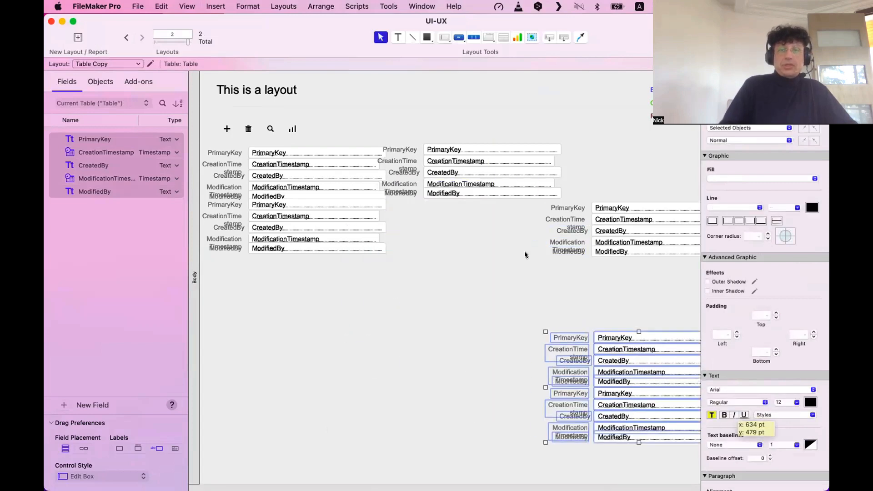
{"action": "left_click", "coordinate": [514, 229]}
{"action": "key", "text": "super+v"}
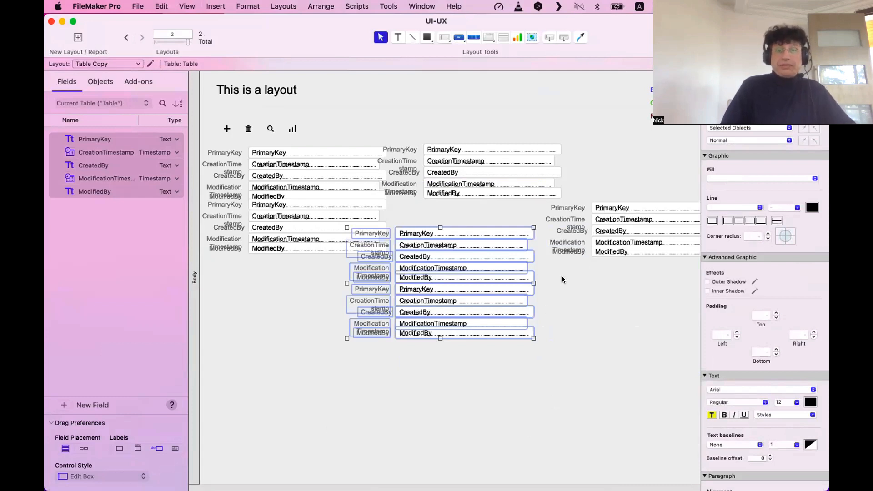
{"action": "key", "text": "super+r"}
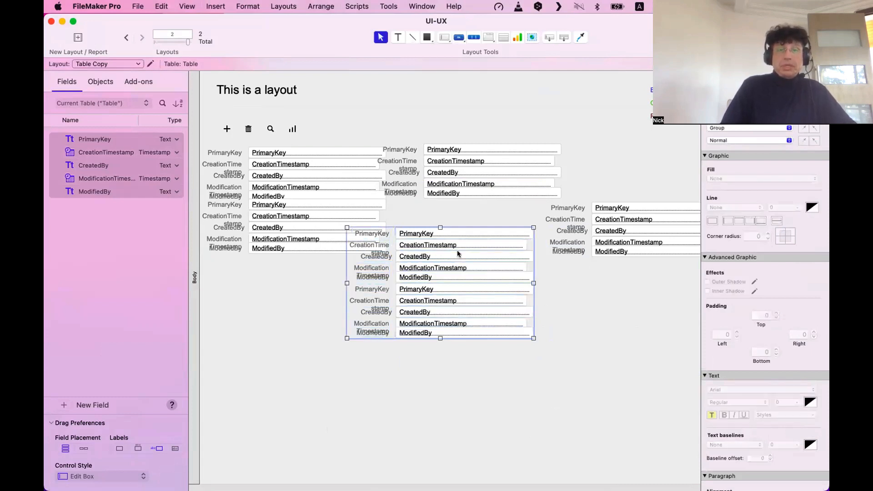
{"action": "key", "text": "shift+super+r"}
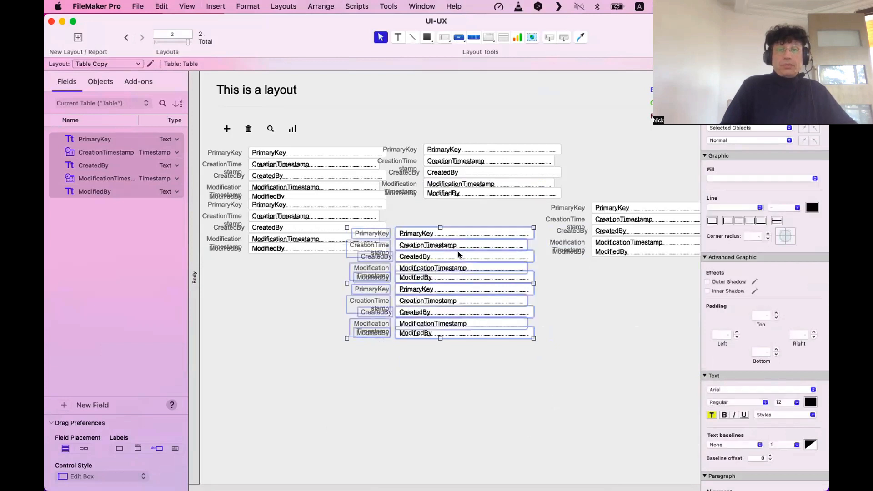
{"action": "left_click", "coordinate": [305, 5]}
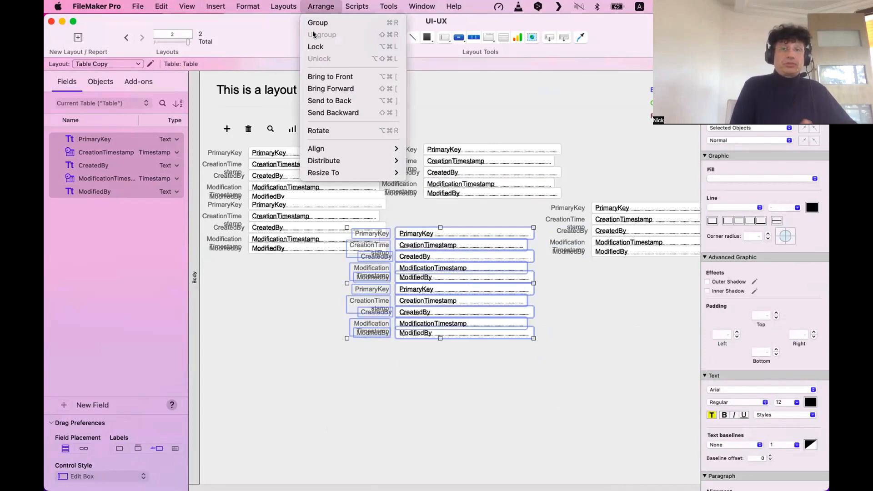
Group the selected fields and drag the duplicate field groups toward the right side.
{"action": "key", "text": "Escape"}
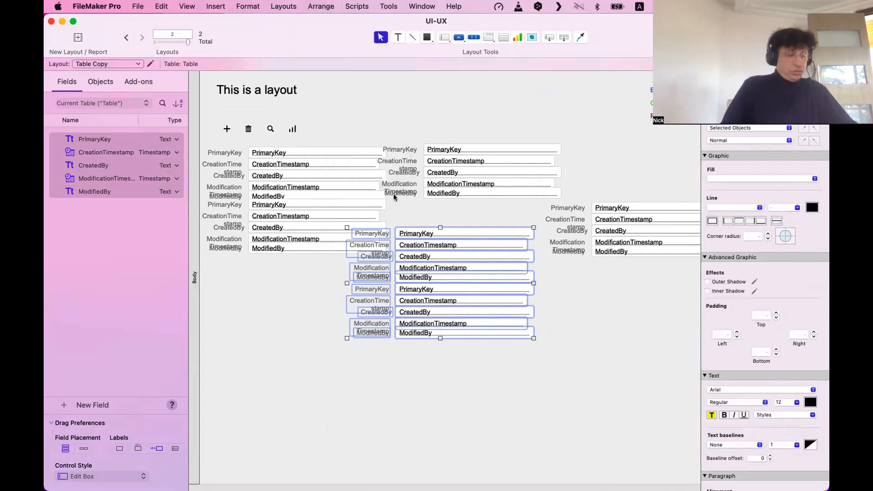
{"action": "key", "text": "super+r"}
{"action": "left_click_drag", "start_coordinate": [416, 233], "coordinate": [554, 344]}
{"action": "left_click_drag", "start_coordinate": [504, 252], "coordinate": [399, 114]}
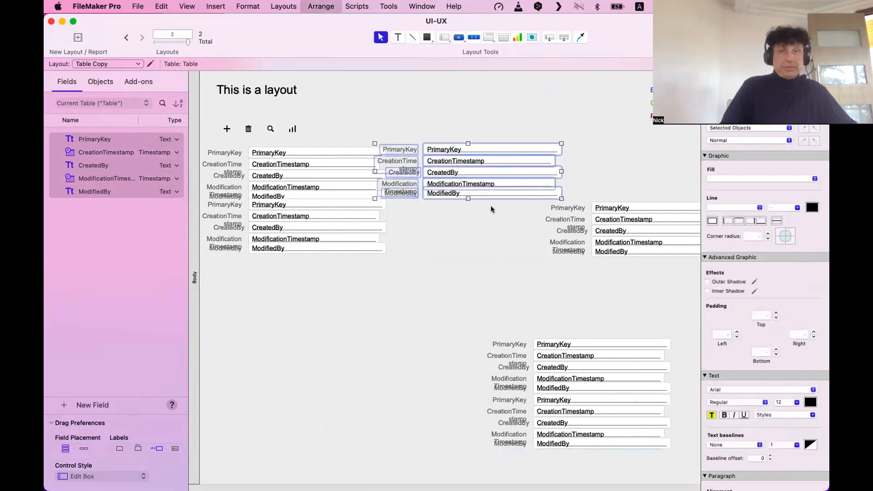
{"action": "left_click_drag", "start_coordinate": [477, 170], "coordinate": [648, 380]}
{"action": "scroll", "coordinate": [536, 265], "scroll_direction": "right", "scroll_amount": 5}
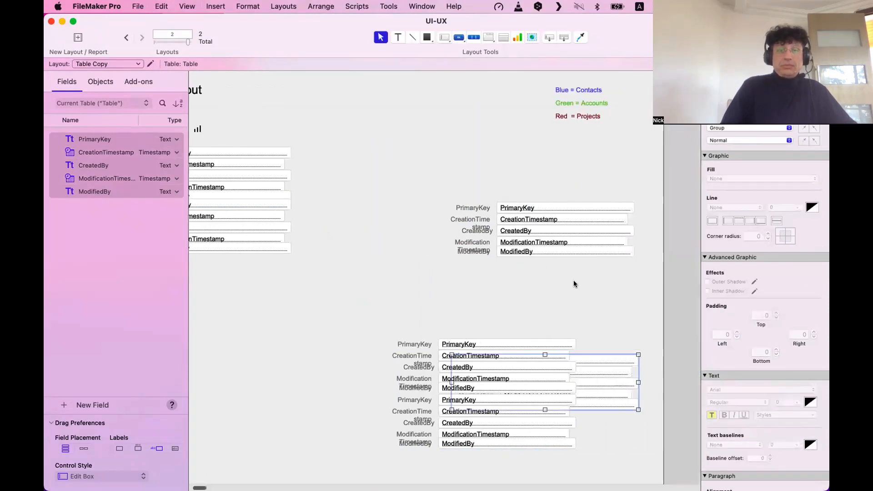
{"action": "left_click_drag", "start_coordinate": [574, 280], "coordinate": [446, 180]}
{"action": "key", "text": "super+shift+r"}
{"action": "left_click_drag", "start_coordinate": [499, 260], "coordinate": [628, 271]}
{"action": "left_click", "coordinate": [523, 354]}
{"action": "left_click_drag", "start_coordinate": [522, 354], "coordinate": [522, 236]}
Push both duplicate field groups further right, then marquee-select the remaining left stack.
{"action": "left_click_drag", "start_coordinate": [403, 169], "coordinate": [702, 342]}
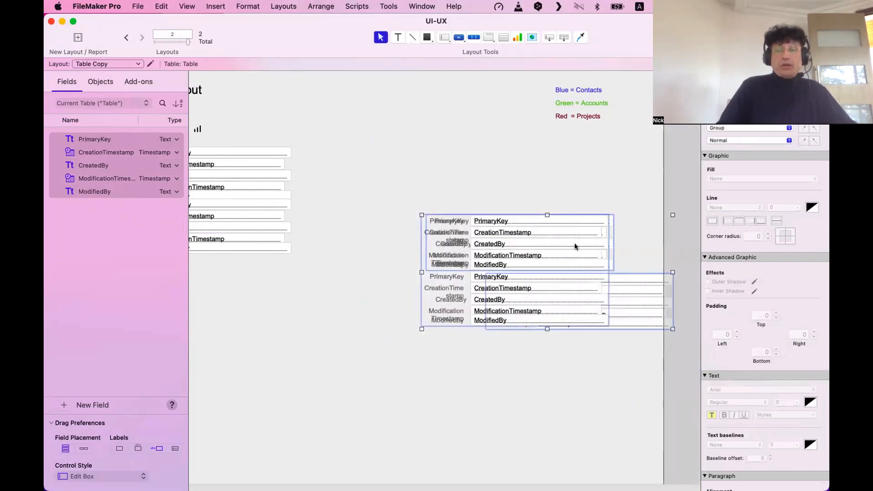
{"action": "key", "text": "super+shift+r"}
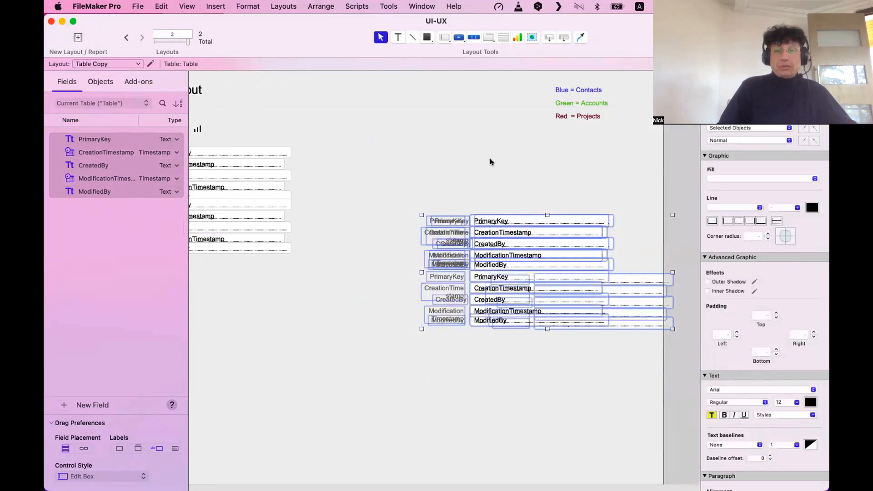
{"action": "key", "text": "super+z"}
{"action": "left_click_drag", "start_coordinate": [555, 271], "coordinate": [596, 419]}
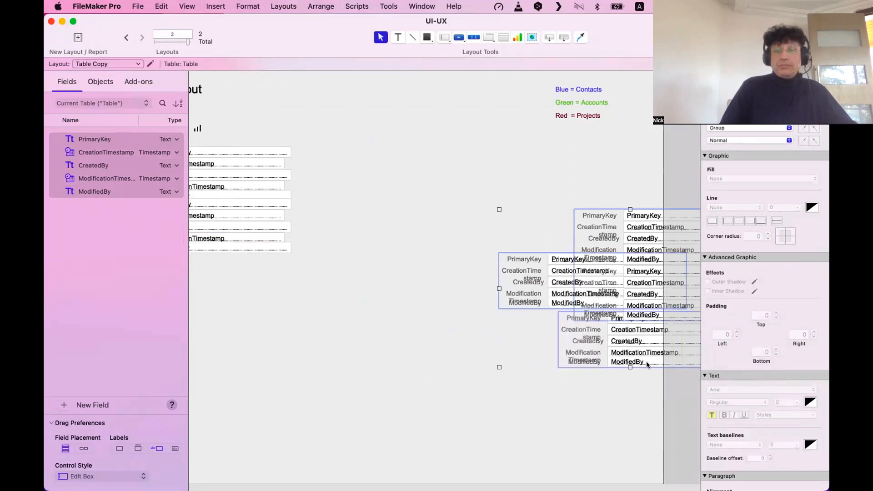
{"action": "left_click", "coordinate": [483, 278]}
{"action": "left_click_drag", "start_coordinate": [556, 292], "coordinate": [607, 419]}
{"action": "left_click_drag", "start_coordinate": [645, 363], "coordinate": [631, 266]}
{"action": "scroll", "coordinate": [455, 314], "scroll_direction": "left", "scroll_amount": 5}
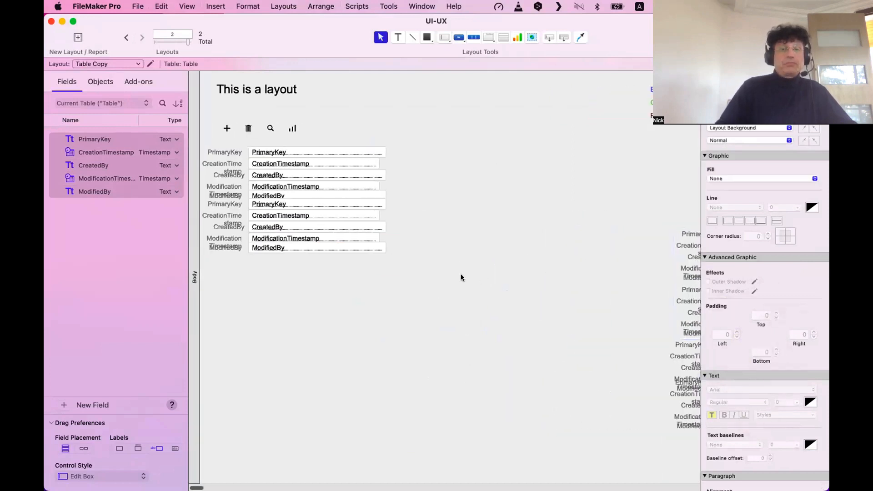
{"action": "left_click_drag", "start_coordinate": [582, 288], "coordinate": [214, 146]}
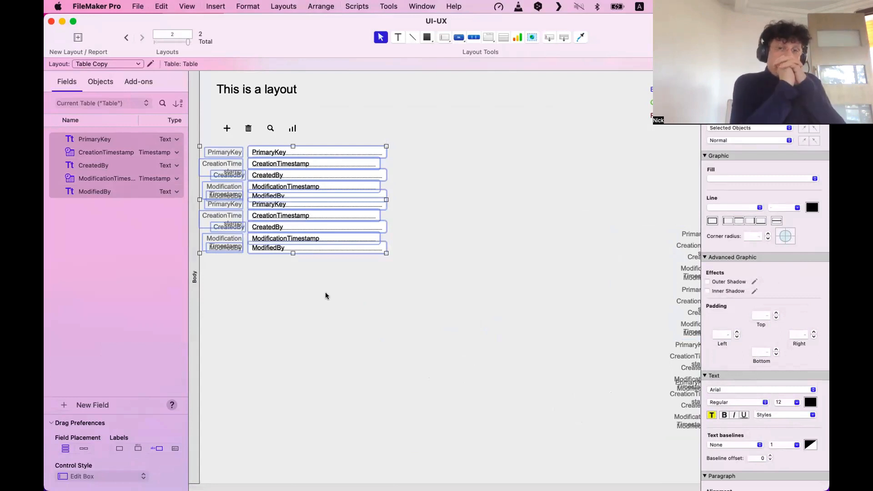
{"action": "left_click", "coordinate": [360, 290]}
Switch to Browse mode and inspect the second group's full PrimaryKey and CreationTime values.
{"action": "key", "text": "super+b"}
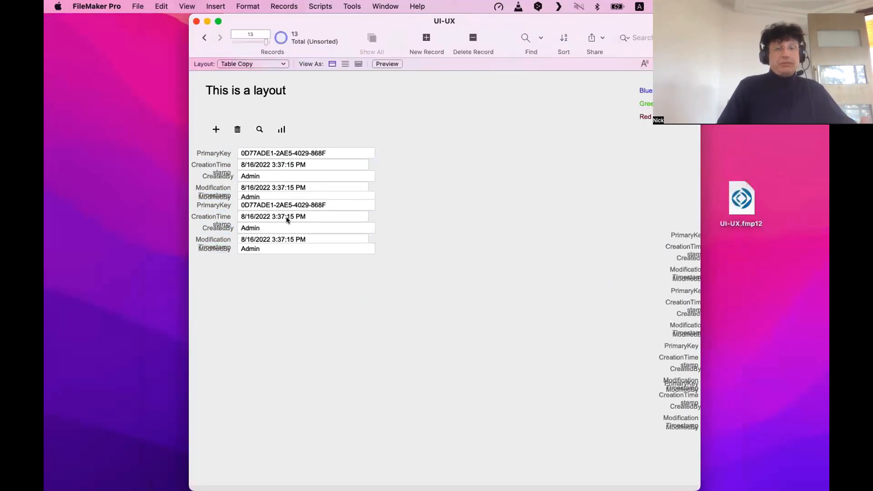
{"action": "left_click", "coordinate": [285, 205]}
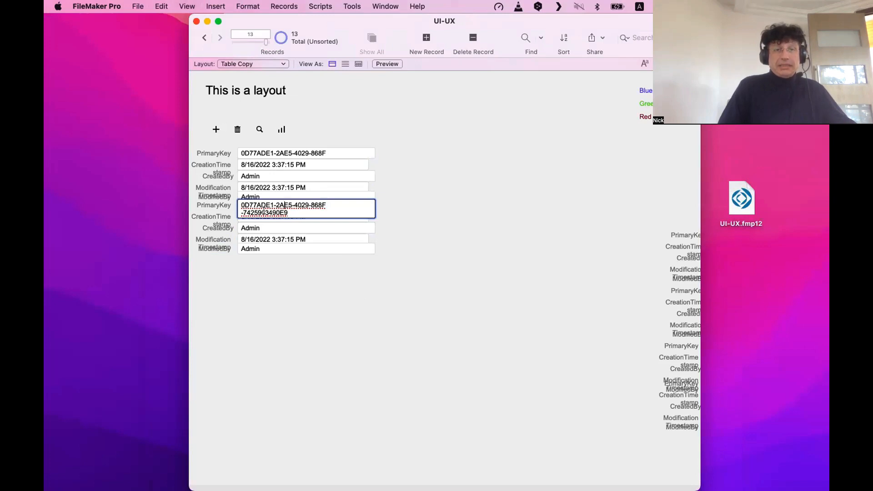
{"action": "key", "text": "super+a"}
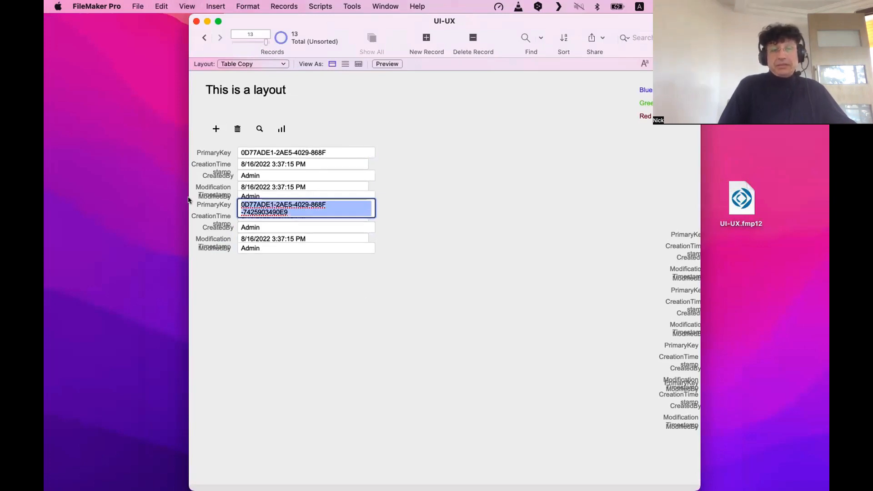
{"action": "left_click", "coordinate": [253, 217]}
{"action": "key", "text": "super+a"}
{"action": "left_click", "coordinate": [266, 206]}
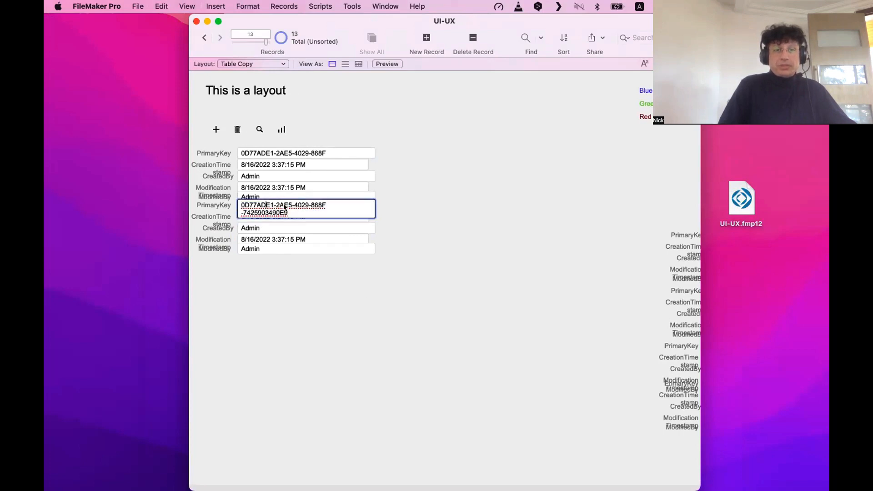
{"action": "left_click", "coordinate": [451, 197]}
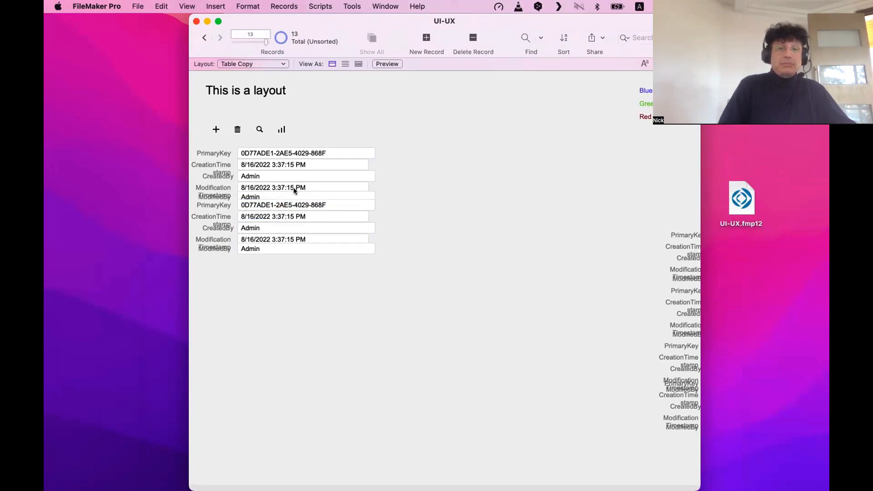
Check the first group's Modification, ModifiedBy and CreatedBy values, then widen the window.
{"action": "left_click", "coordinate": [295, 187]}
{"action": "left_click", "coordinate": [264, 198]}
{"action": "left_click", "coordinate": [240, 176]}
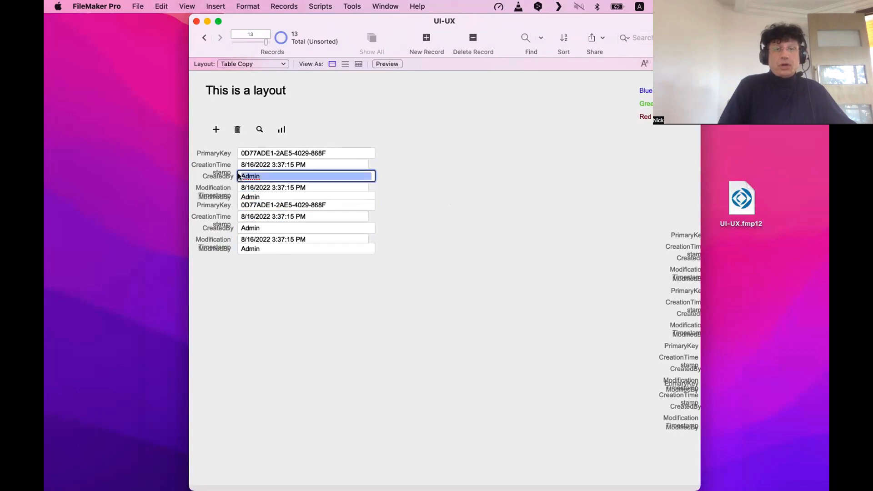
{"action": "left_click", "coordinate": [259, 156]}
{"action": "key", "text": "Tab"}
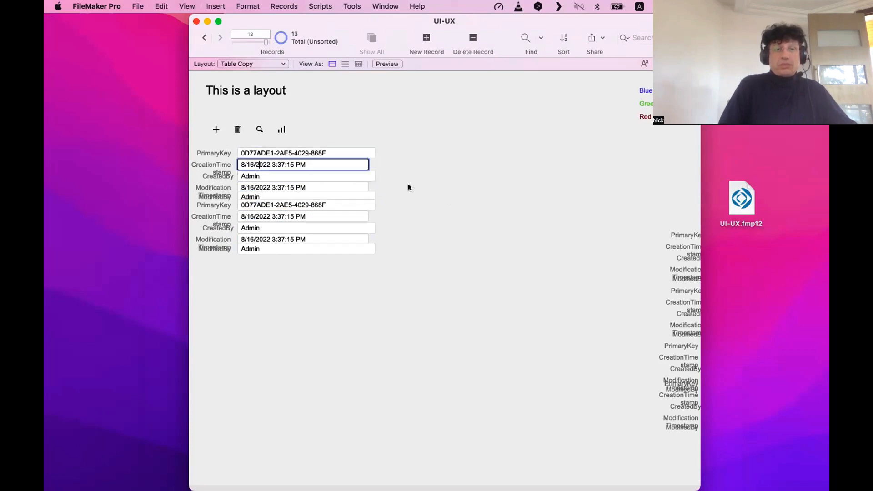
{"action": "left_click", "coordinate": [404, 178]}
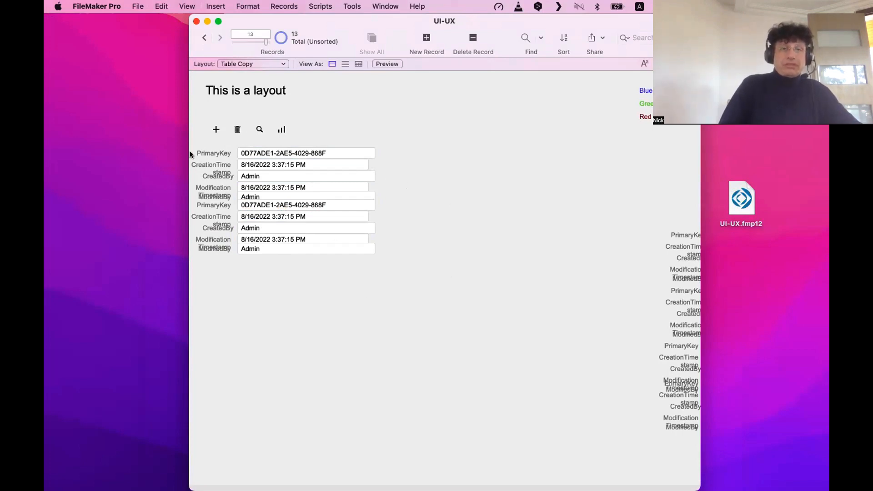
{"action": "left_click_drag", "start_coordinate": [183, 190], "coordinate": [157, 190]}
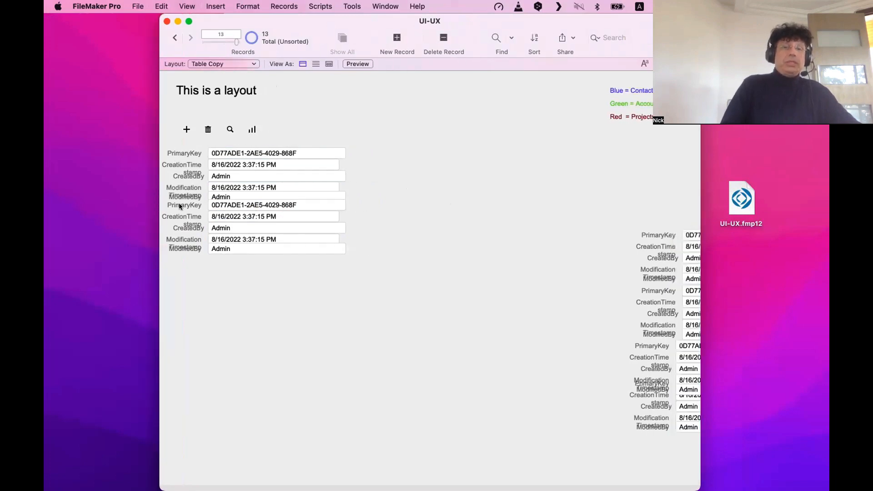
Move the whole label and field stack slightly down, then check it with record data.
{"action": "key", "text": "super+l"}
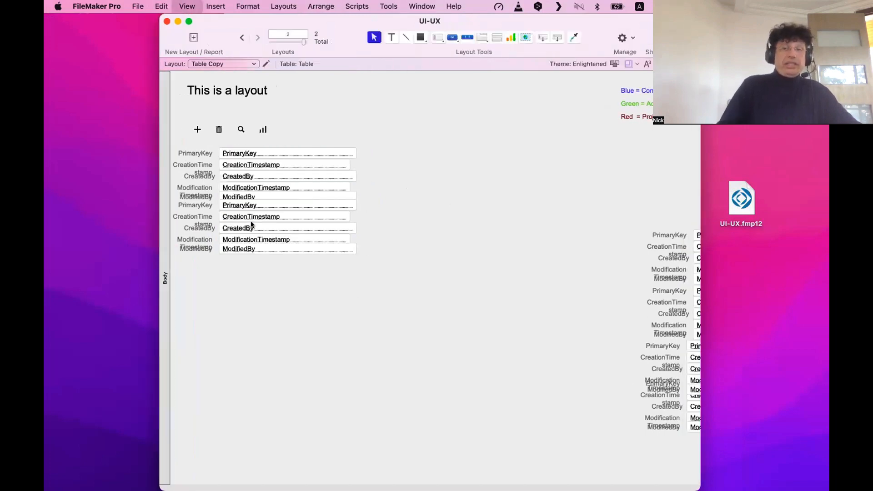
{"action": "left_click_drag", "start_coordinate": [409, 275], "coordinate": [232, 161]}
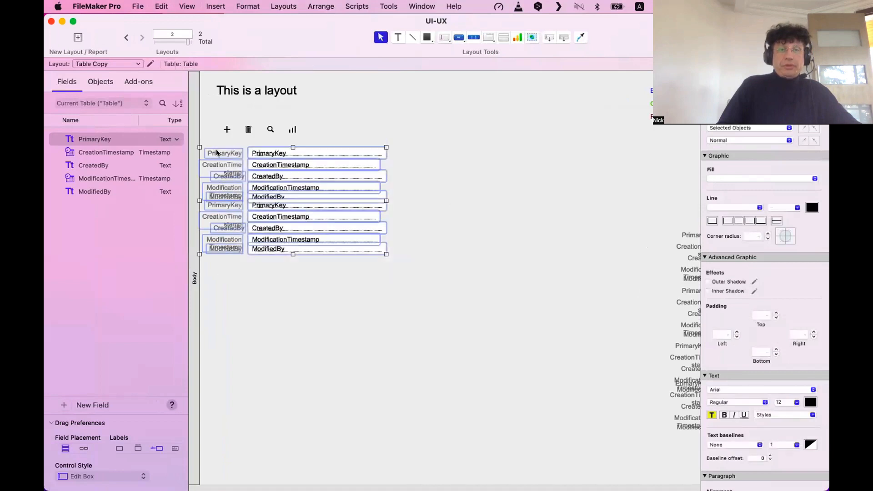
{"action": "left_click_drag", "start_coordinate": [229, 203], "coordinate": [251, 206]}
{"action": "left_click", "coordinate": [288, 308]}
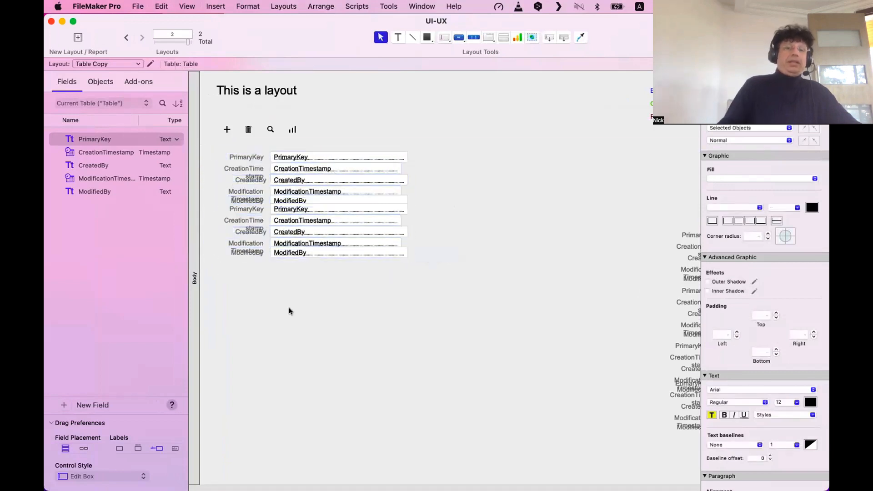
{"action": "left_click_drag", "start_coordinate": [497, 306], "coordinate": [191, 144]}
{"action": "left_click_drag", "start_coordinate": [247, 154], "coordinate": [225, 161]}
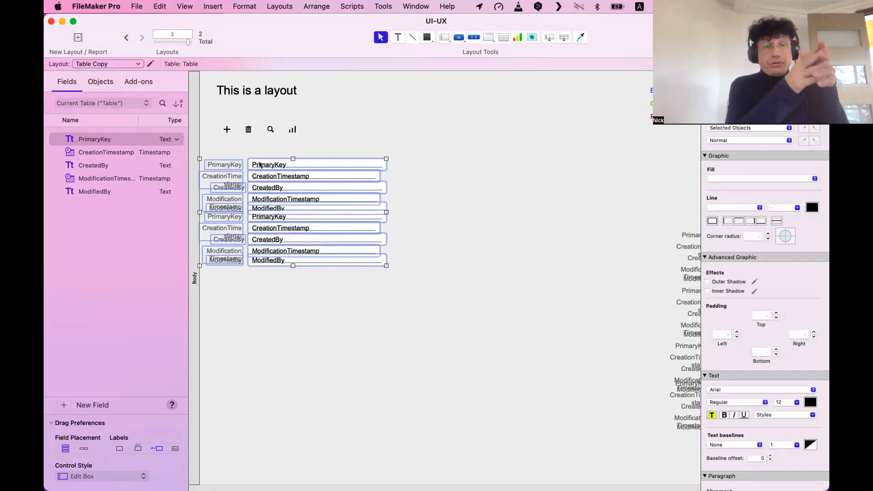
{"action": "key", "text": "super+b"}
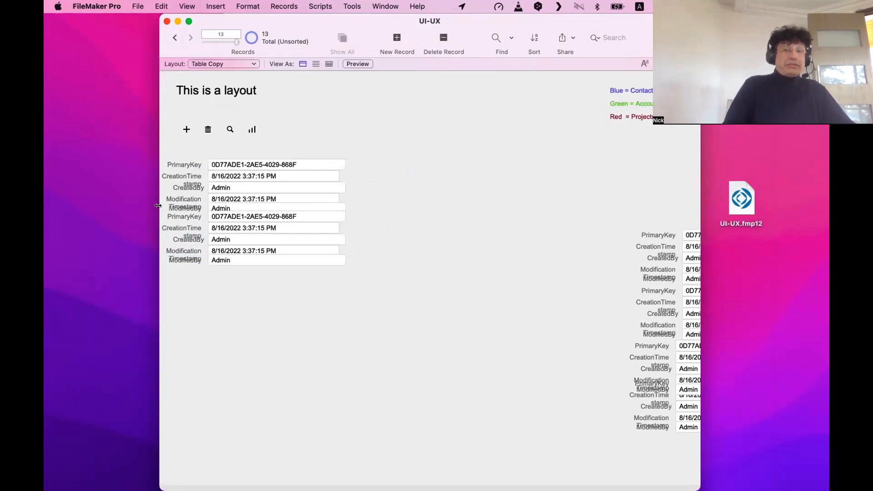
Nudge the stack right and up, view the data, and compare with the manuscript image.
{"action": "key", "text": "super+l"}
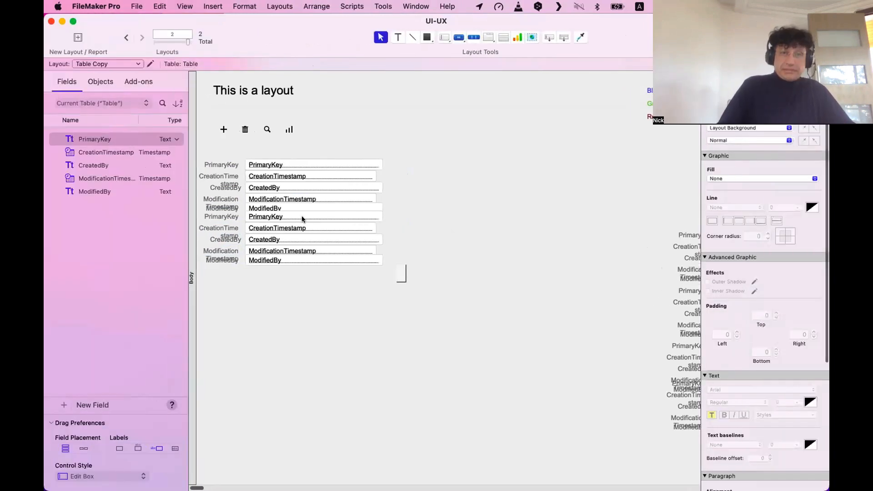
{"action": "left_click_drag", "start_coordinate": [402, 282], "coordinate": [241, 154]}
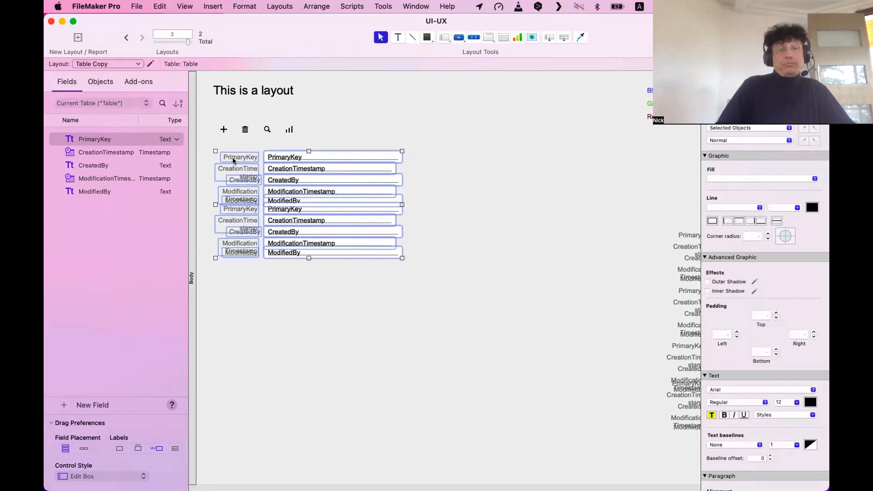
{"action": "left_click", "coordinate": [280, 278]}
{"action": "key", "text": "super+b"}
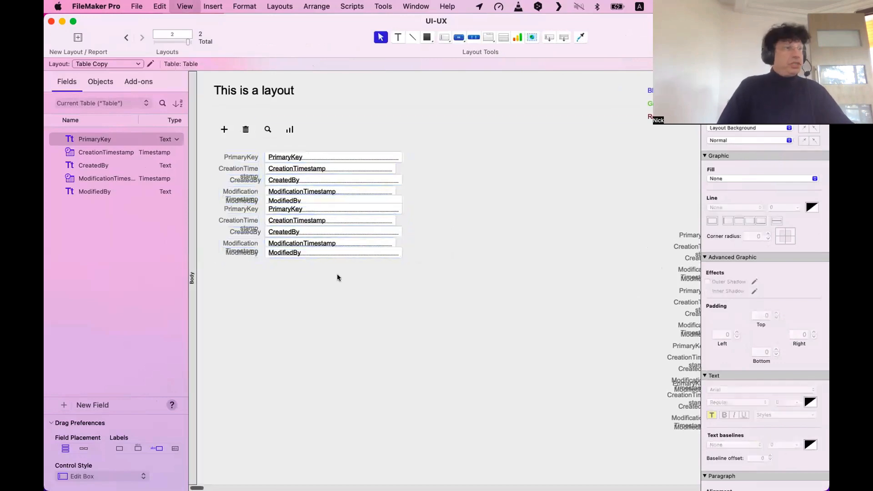
{"action": "key", "text": "super+Tab"}
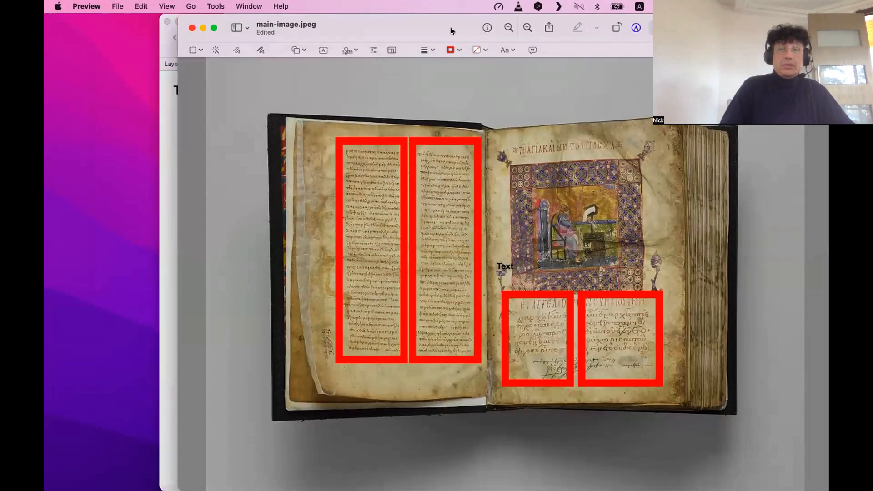
{"action": "key", "text": "super+w"}
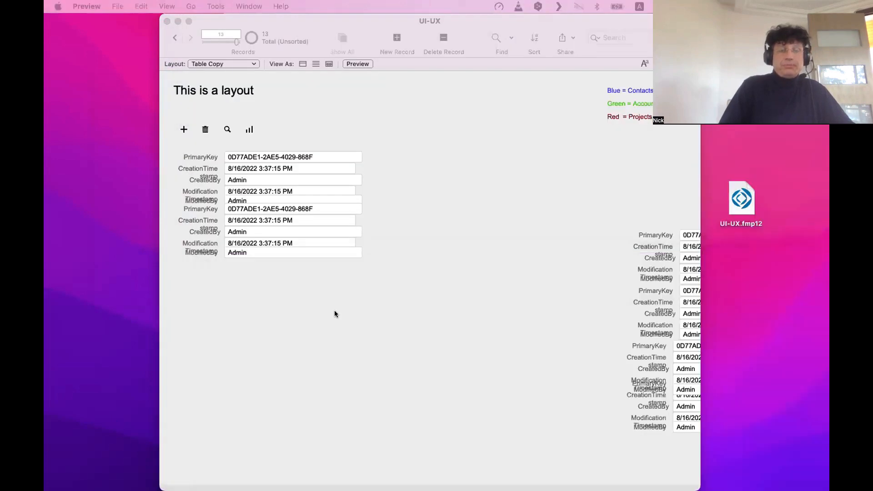
Reposition the label and field stack about 90 px in from the left edge.
{"action": "key", "text": "super+l"}
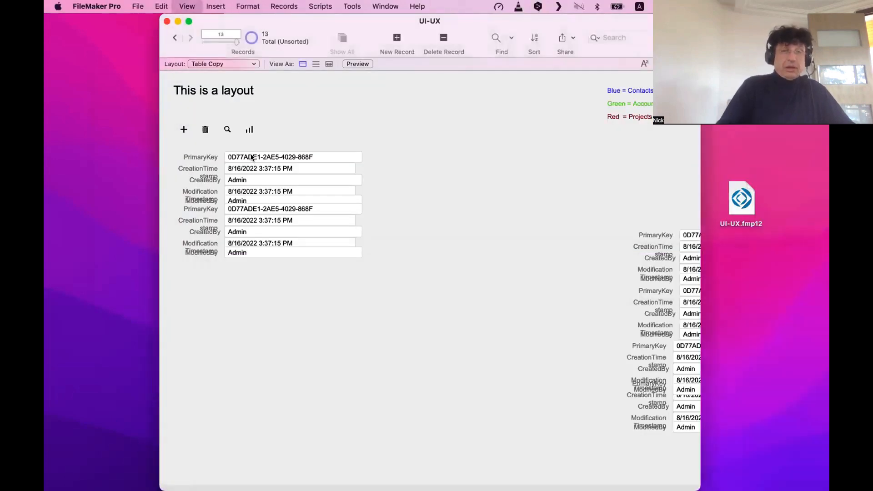
{"action": "left_click_drag", "start_coordinate": [432, 278], "coordinate": [278, 161]}
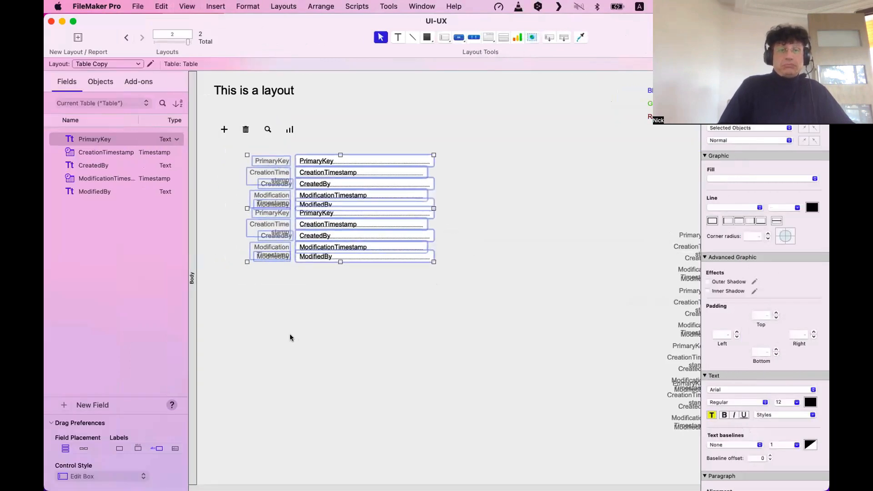
{"action": "left_click", "coordinate": [278, 305]}
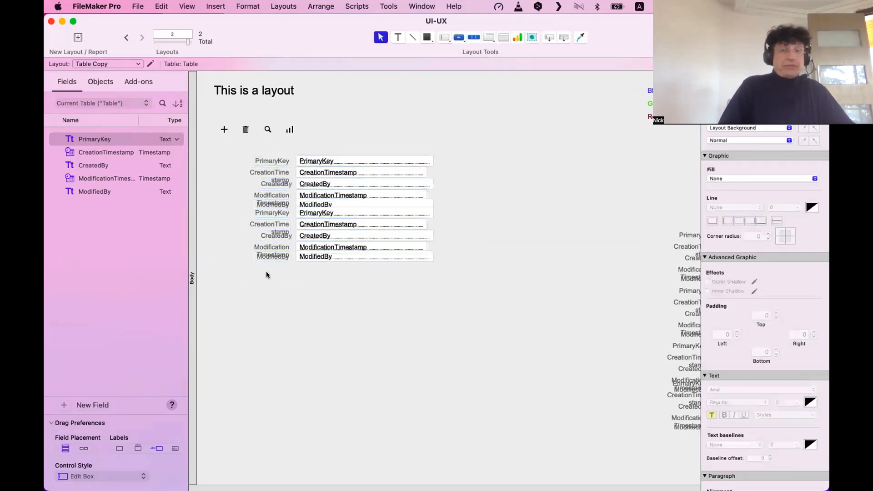
{"action": "left_click_drag", "start_coordinate": [283, 276], "coordinate": [246, 146]}
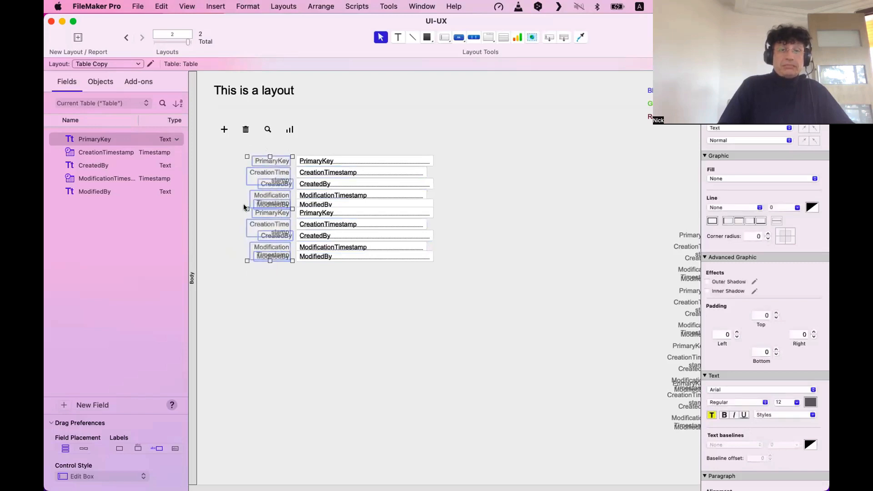
{"action": "left_click", "coordinate": [269, 303]}
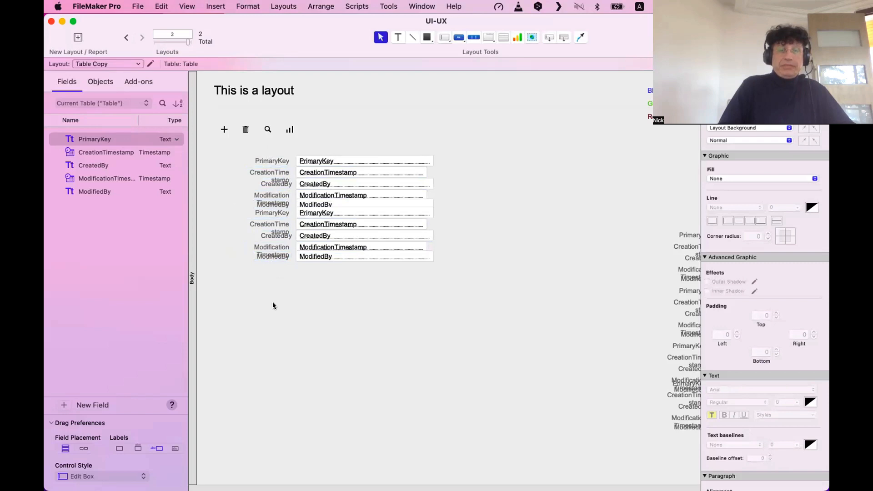
{"action": "left_click_drag", "start_coordinate": [359, 302], "coordinate": [187, 159]}
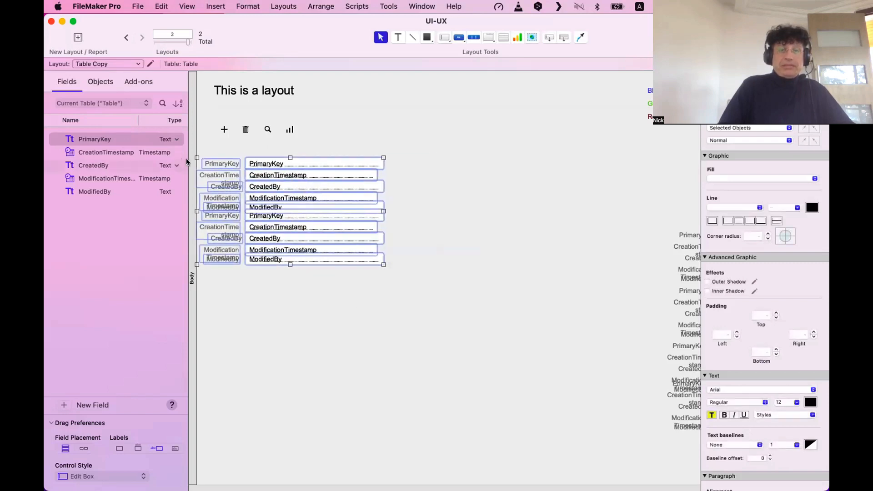
{"action": "left_click", "coordinate": [264, 309]}
{"action": "mouse_move", "coordinate": [409, 311]}
{"action": "left_mouse_down"}
{"action": "mouse_move", "coordinate": [214, 188]}
{"action": "mouse_move", "coordinate": [207, 155]}
{"action": "mouse_move", "coordinate": [258, 158]}
{"action": "left_mouse_up"}
{"action": "left_click_drag", "start_coordinate": [264, 289], "coordinate": [244, 149]}
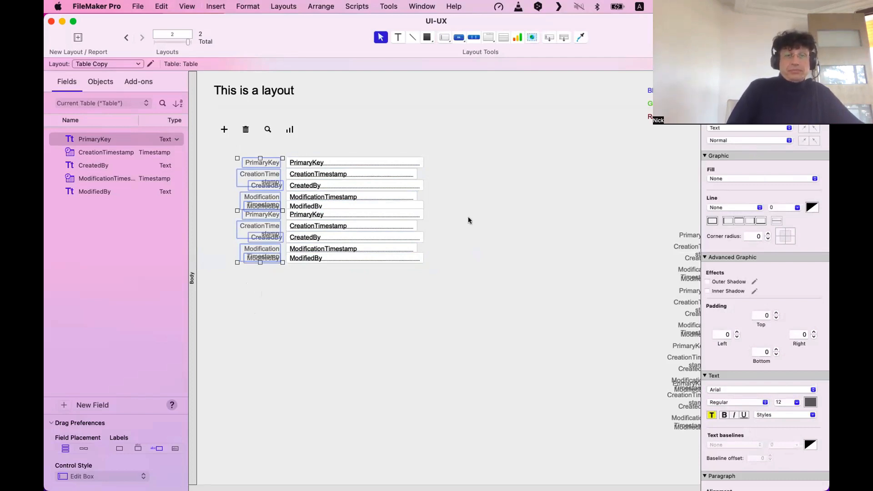
Widen the label column to 187 pt so full names fit, and shift the group right.
{"action": "left_click_drag", "start_coordinate": [275, 325], "coordinate": [236, 160]}
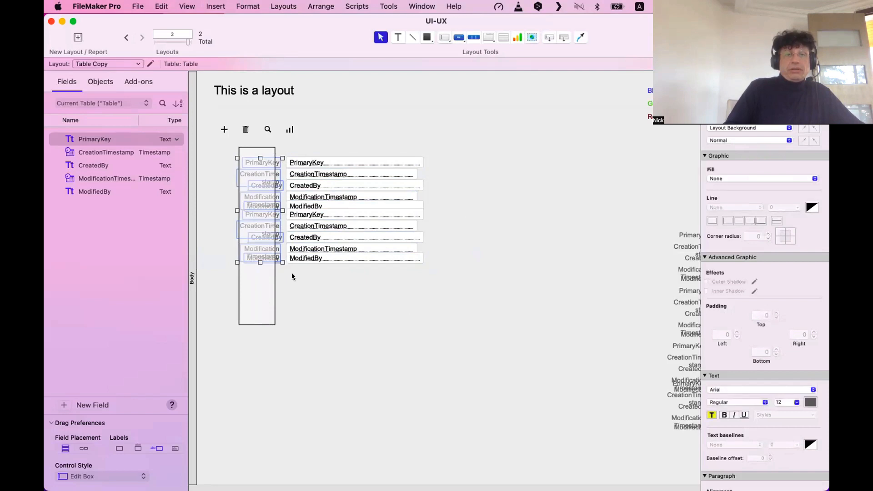
{"action": "scroll", "coordinate": [242, 199], "scroll_direction": "down", "scroll_amount": 1}
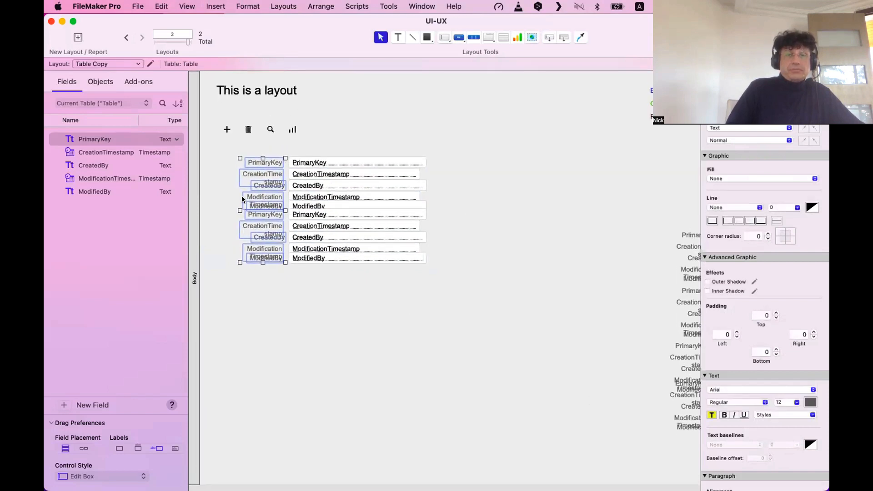
{"action": "left_click_drag", "start_coordinate": [238, 208], "coordinate": [179, 211]}
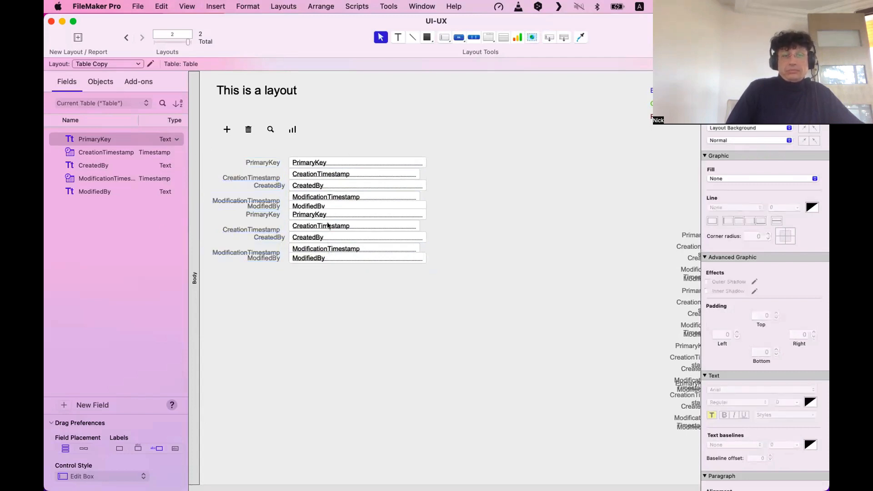
{"action": "left_click_drag", "start_coordinate": [220, 151], "coordinate": [422, 239]}
{"action": "left_click_drag", "start_coordinate": [279, 287], "coordinate": [250, 118]}
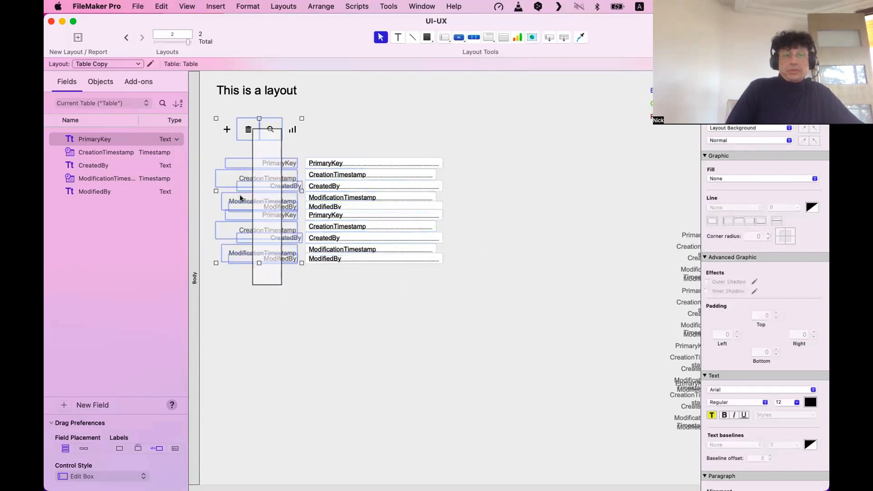
{"action": "left_click_drag", "start_coordinate": [284, 277], "coordinate": [191, 212]}
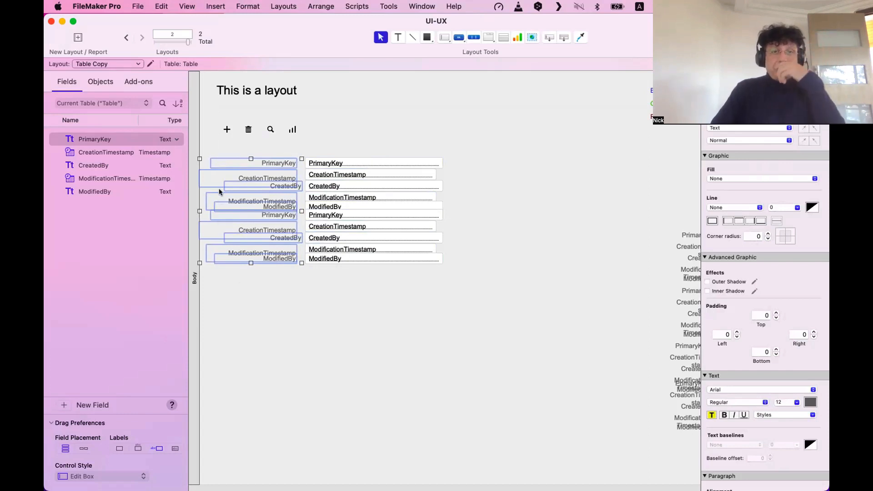
Restore the PrimaryKey label's size and shrink all tall labels to one-line height.
{"action": "left_click", "coordinate": [271, 143]}
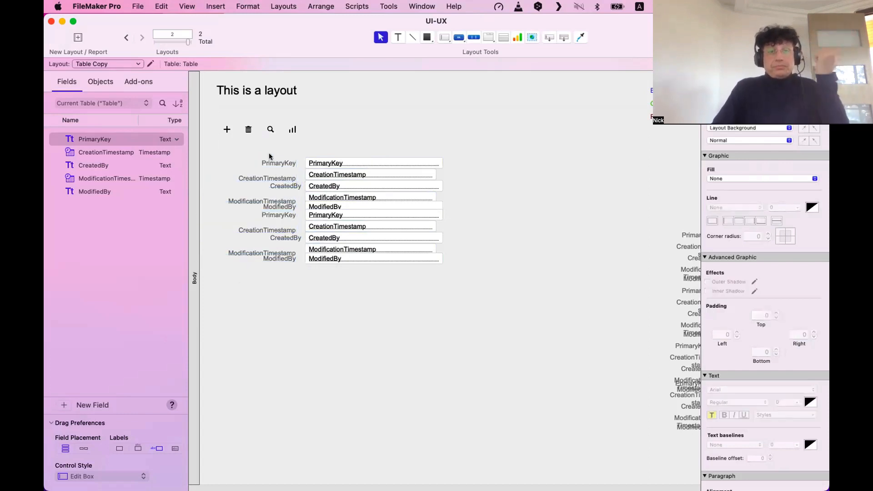
{"action": "left_click", "coordinate": [275, 164]}
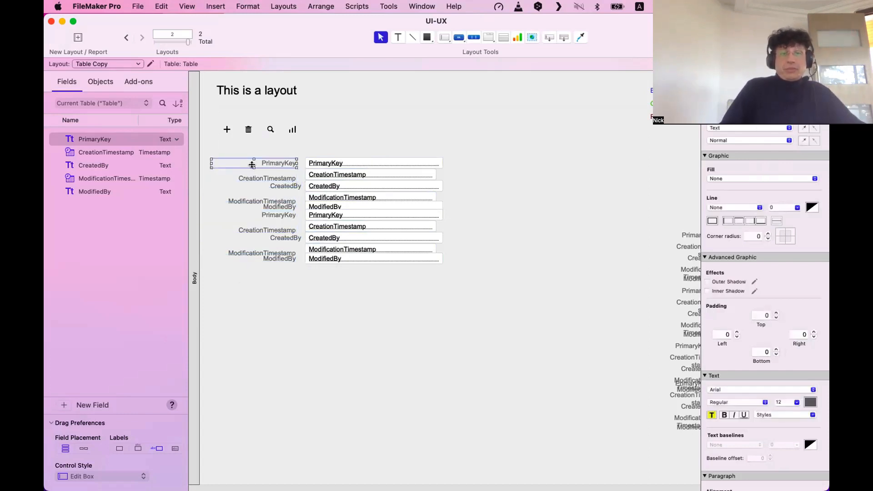
{"action": "left_click_drag", "start_coordinate": [253, 167], "coordinate": [198, 280]}
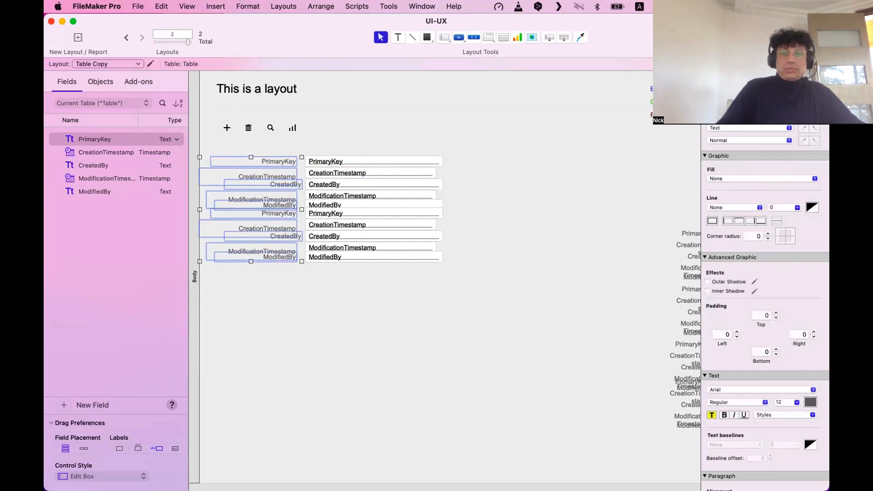
{"action": "left_click", "coordinate": [727, 91]}
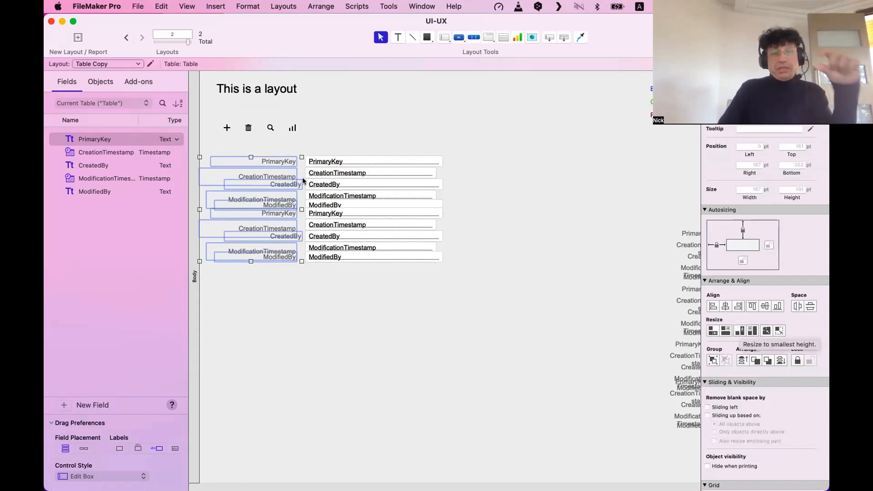
{"action": "left_click", "coordinate": [233, 155]}
{"action": "scroll", "coordinate": [229, 162], "scroll_direction": "down", "scroll_amount": 1}
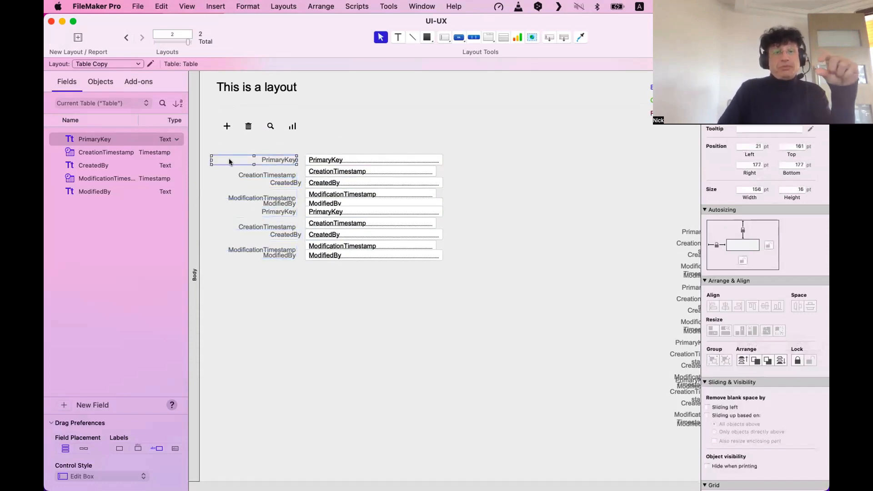
{"action": "left_click_drag", "start_coordinate": [230, 141], "coordinate": [277, 263]}
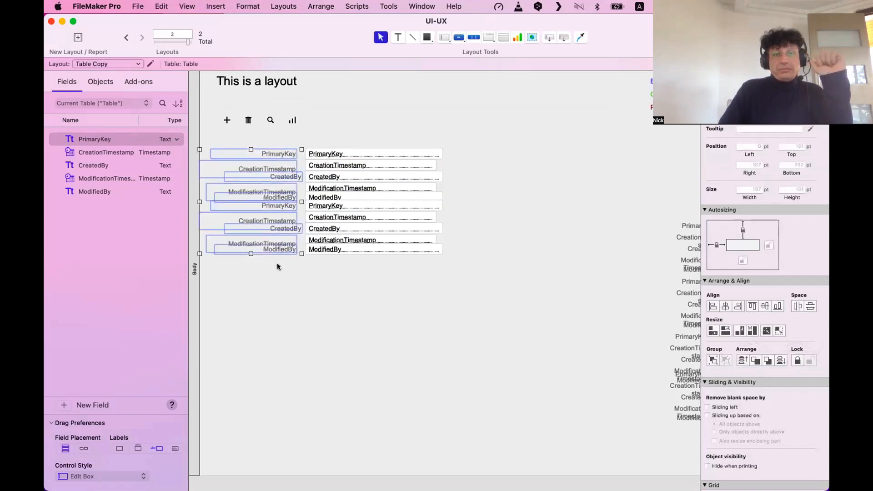
{"action": "scroll", "coordinate": [273, 255], "scroll_direction": "up", "scroll_amount": 1}
{"action": "left_click", "coordinate": [229, 157]}
{"action": "left_click", "coordinate": [273, 166]}
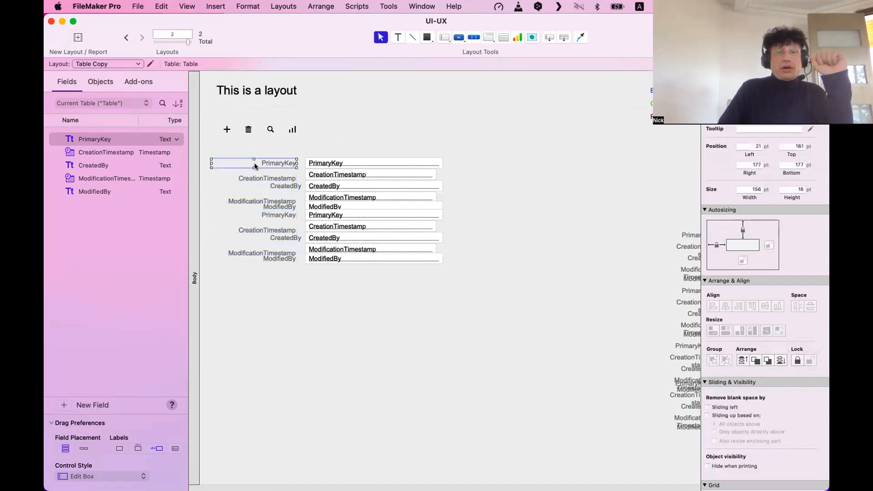
{"action": "left_click_drag", "start_coordinate": [252, 167], "coordinate": [298, 301]}
{"action": "left_click", "coordinate": [231, 150]}
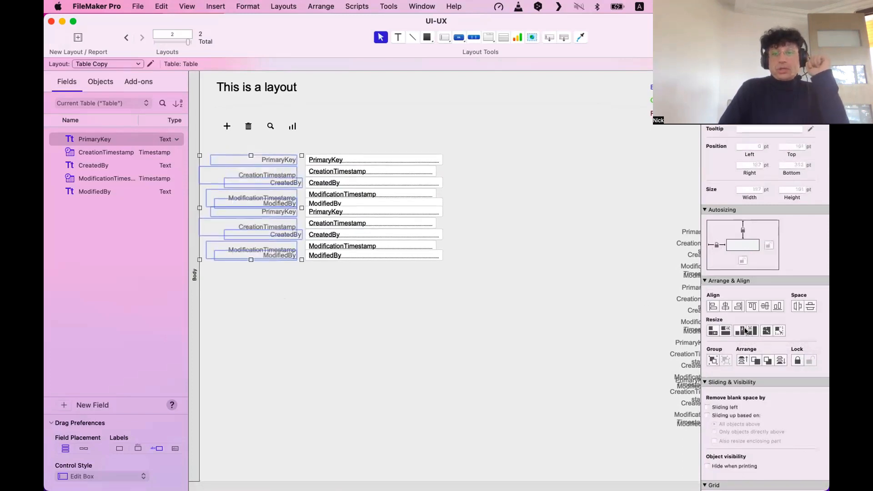
{"action": "left_click", "coordinate": [738, 328]}
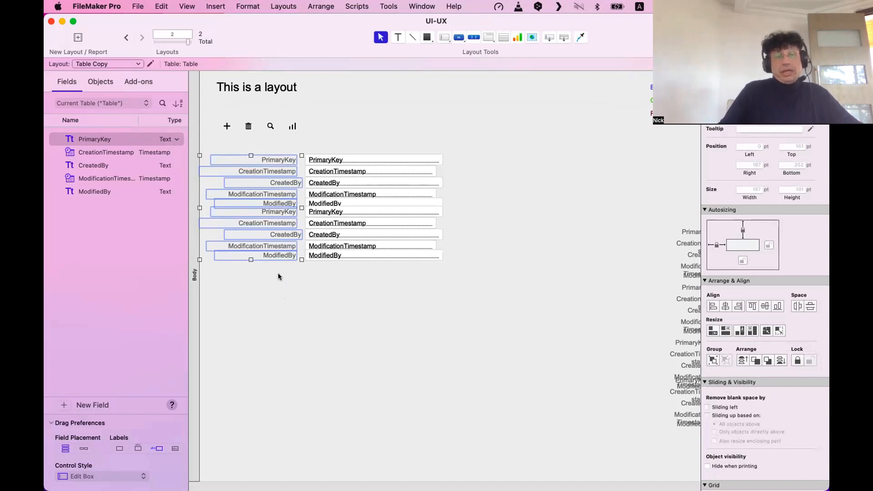
Align the selected field labels along their right edges.
{"action": "left_click", "coordinate": [780, 111]}
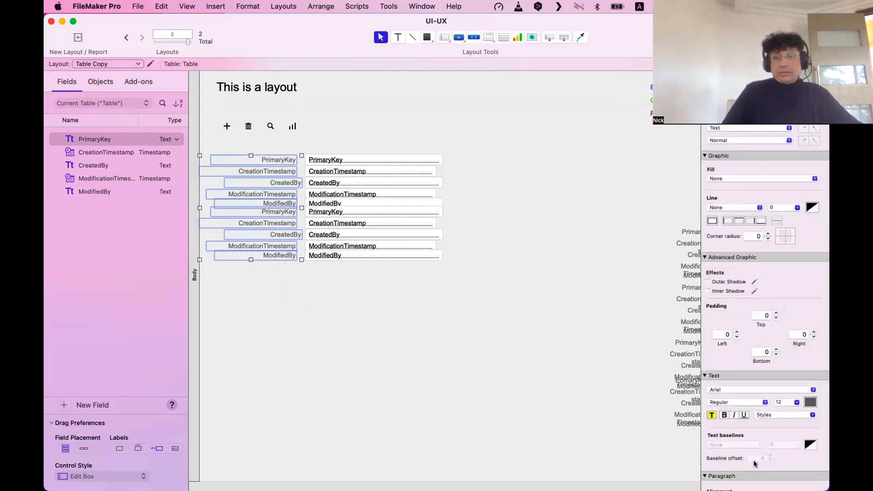
{"action": "scroll", "coordinate": [751, 364], "scroll_direction": "down", "scroll_amount": 5}
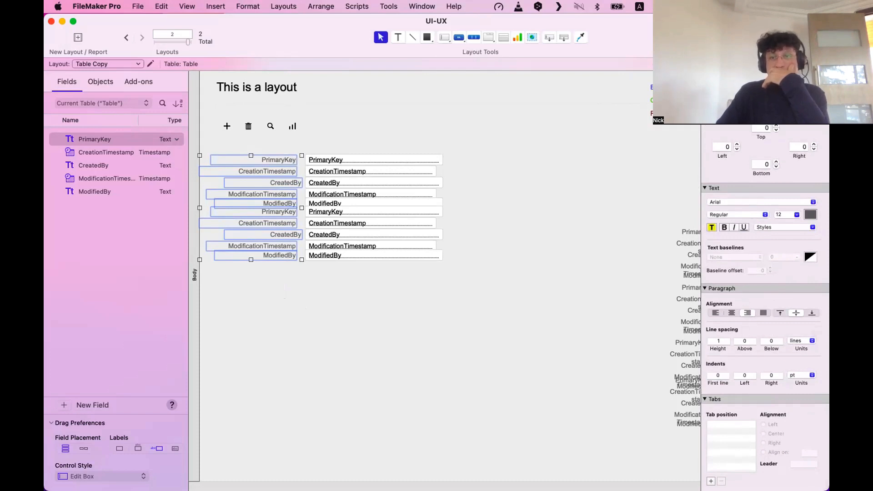
{"action": "left_click", "coordinate": [727, 91]}
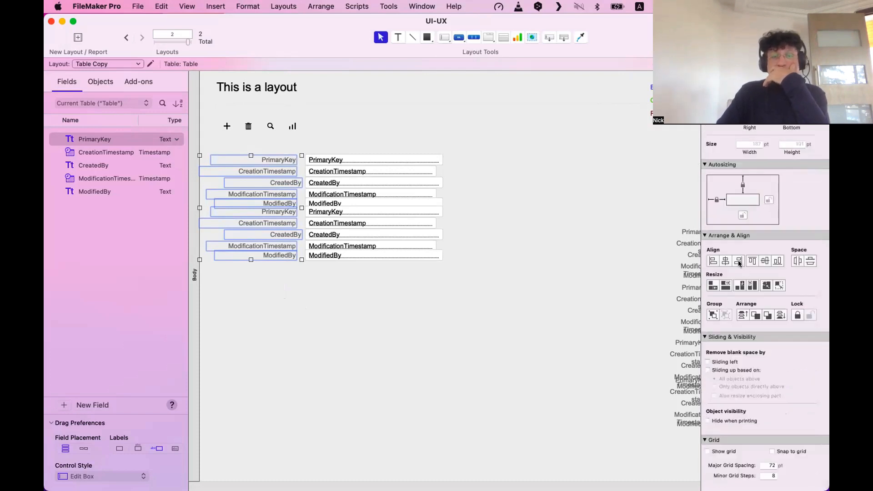
{"action": "left_click", "coordinate": [739, 263]}
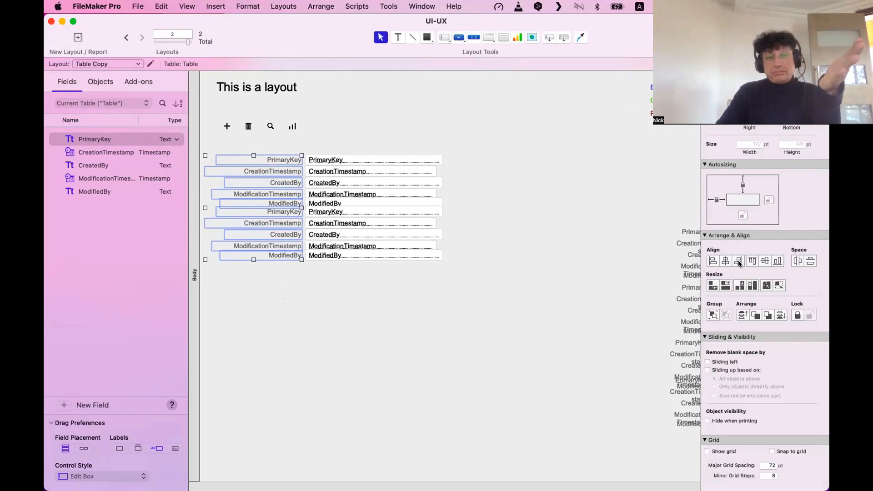
{"action": "left_click", "coordinate": [490, 284]}
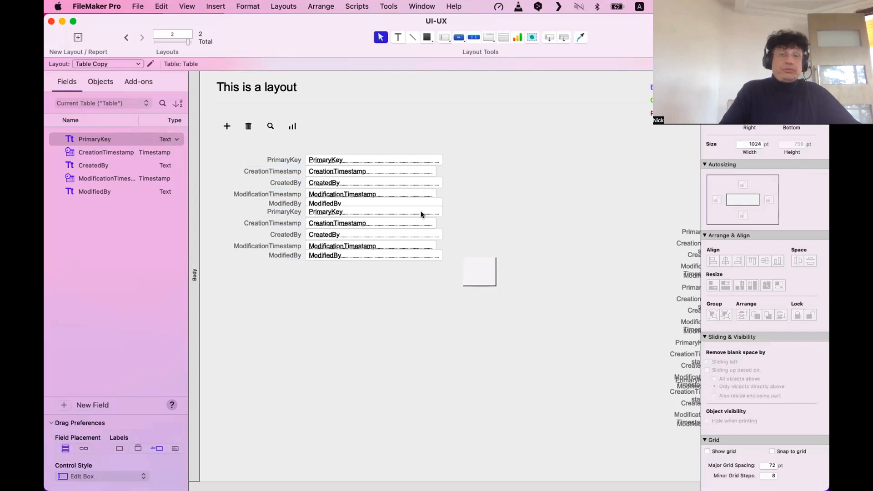
Drag the top PrimaryKey field's right handle out to a 342 pt width.
{"action": "left_click_drag", "start_coordinate": [421, 214], "coordinate": [371, 157]}
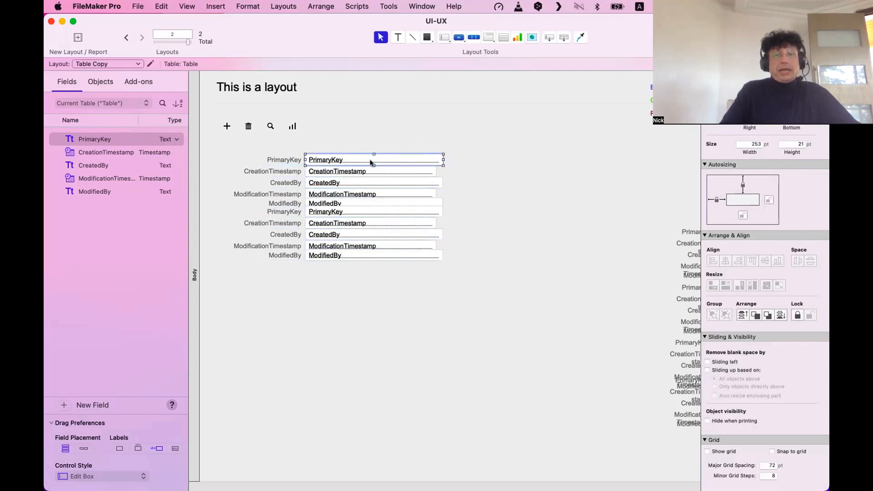
{"action": "left_click_drag", "start_coordinate": [371, 163], "coordinate": [371, 159]}
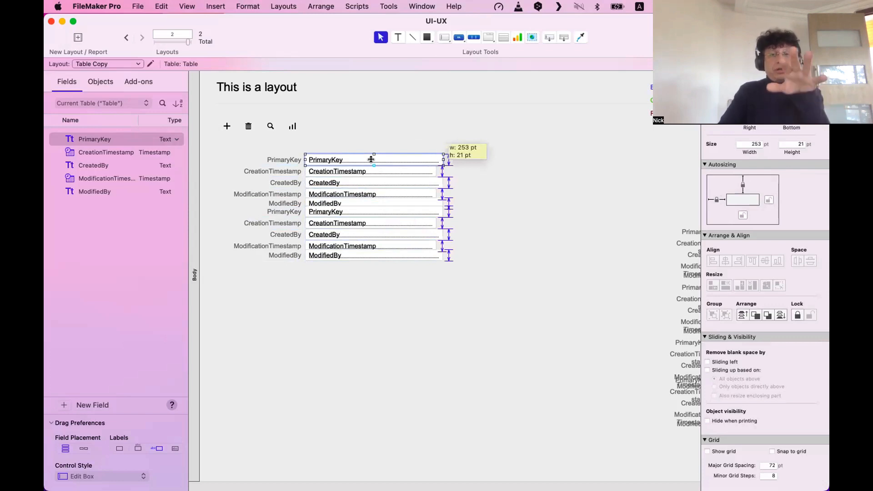
{"action": "left_click_drag", "start_coordinate": [371, 160], "coordinate": [371, 159]}
{"action": "left_click", "coordinate": [356, 257]}
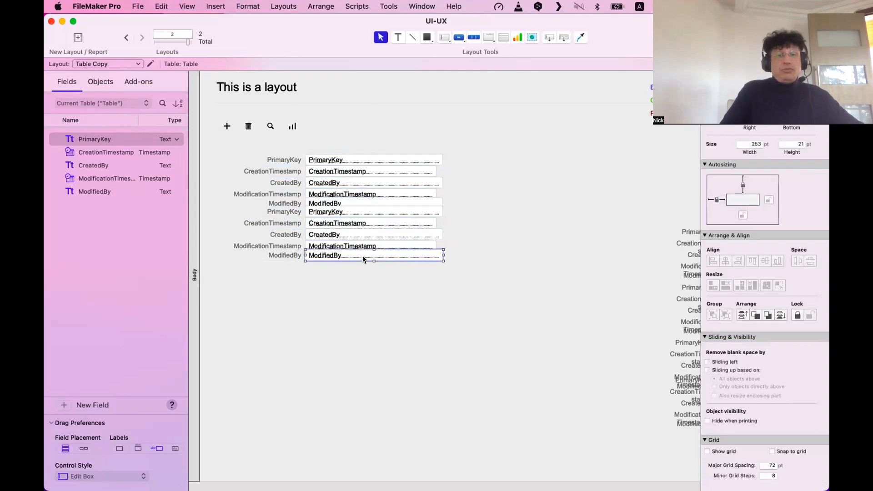
{"action": "left_click_drag", "start_coordinate": [372, 260], "coordinate": [372, 264]}
{"action": "left_click", "coordinate": [372, 249]}
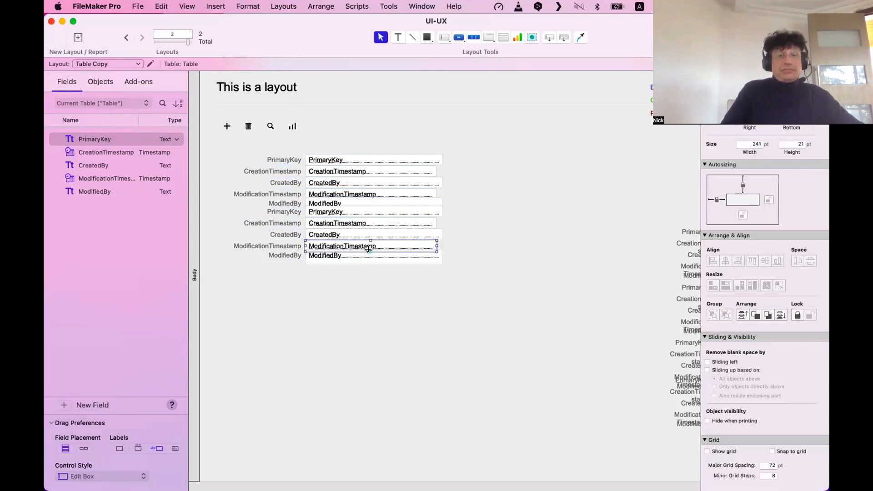
{"action": "left_click", "coordinate": [371, 210]}
{"action": "left_click_drag", "start_coordinate": [374, 217], "coordinate": [375, 226]}
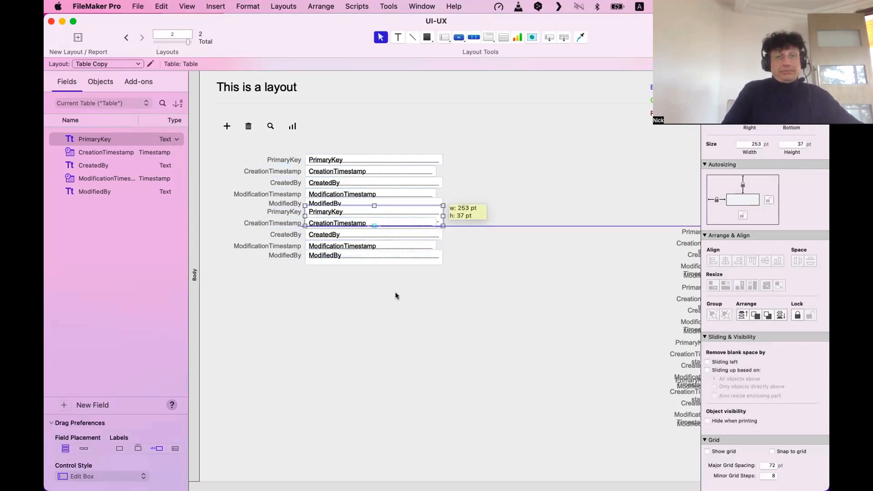
{"action": "left_click", "coordinate": [396, 296]}
{"action": "left_click", "coordinate": [372, 162]}
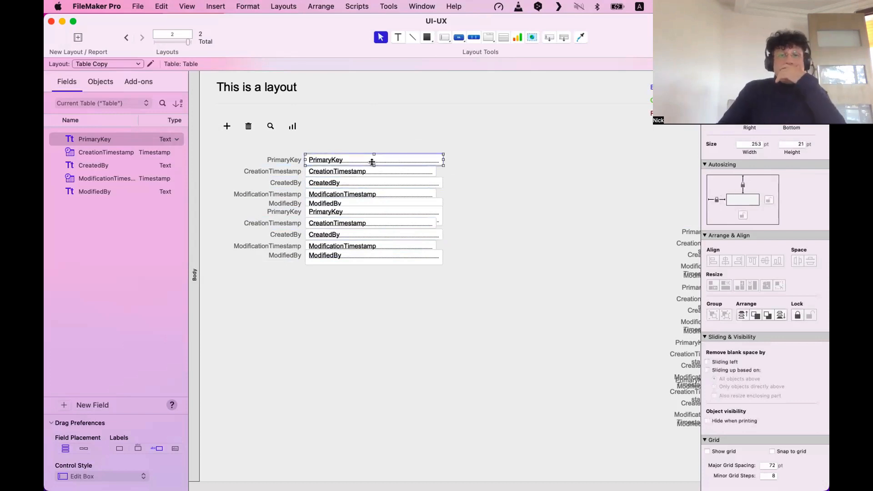
{"action": "left_click", "coordinate": [372, 162]}
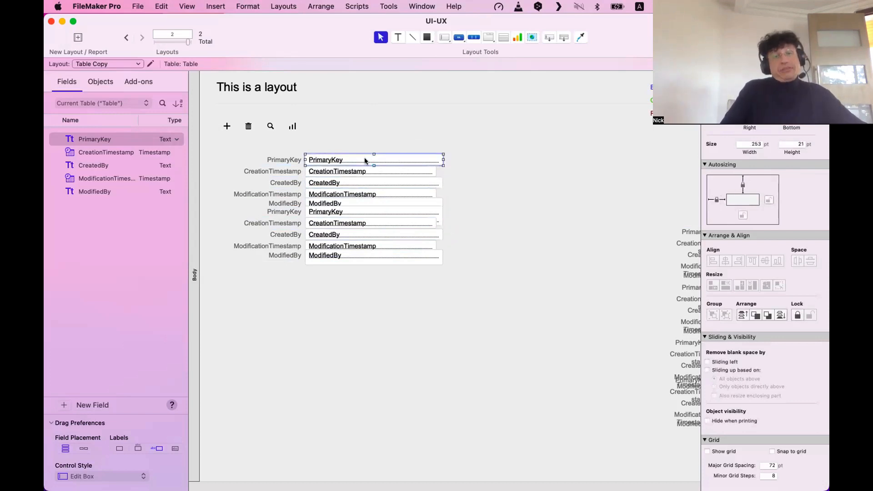
{"action": "left_click_drag", "start_coordinate": [442, 156], "coordinate": [491, 161]}
{"action": "left_click", "coordinate": [484, 252]}
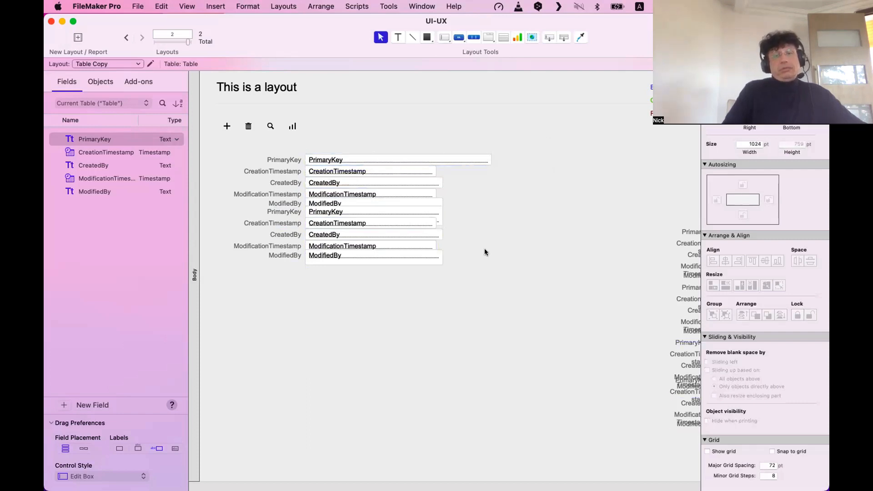
Select all the field boxes and resize them to one uniform smallest height.
{"action": "left_click_drag", "start_coordinate": [526, 291], "coordinate": [319, 138]}
{"action": "left_click_drag", "start_coordinate": [522, 316], "coordinate": [337, 145]}
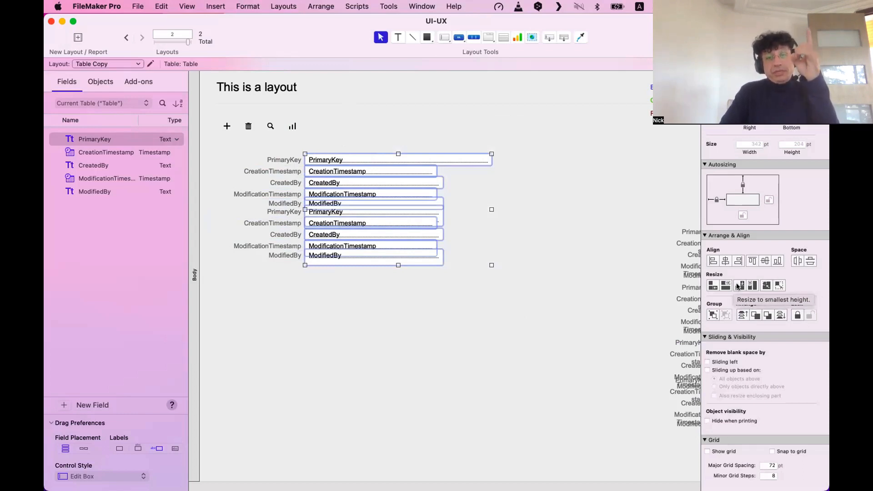
{"action": "left_click", "coordinate": [548, 212]}
{"action": "left_click", "coordinate": [479, 154]}
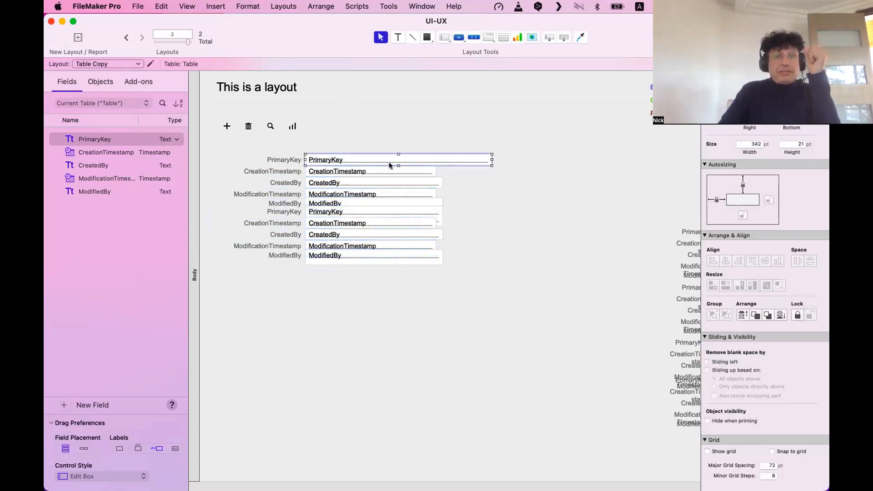
{"action": "left_click_drag", "start_coordinate": [393, 160], "coordinate": [394, 158]}
{"action": "left_click_drag", "start_coordinate": [577, 267], "coordinate": [369, 145]}
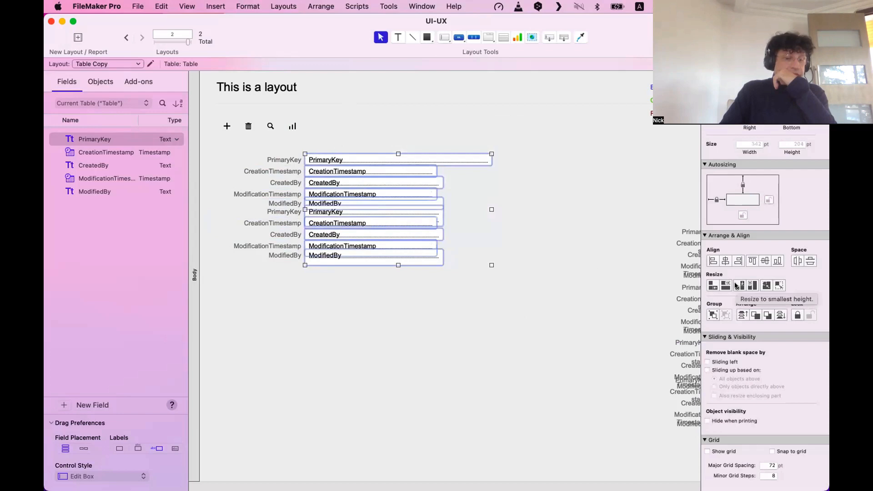
{"action": "left_click", "coordinate": [737, 286]}
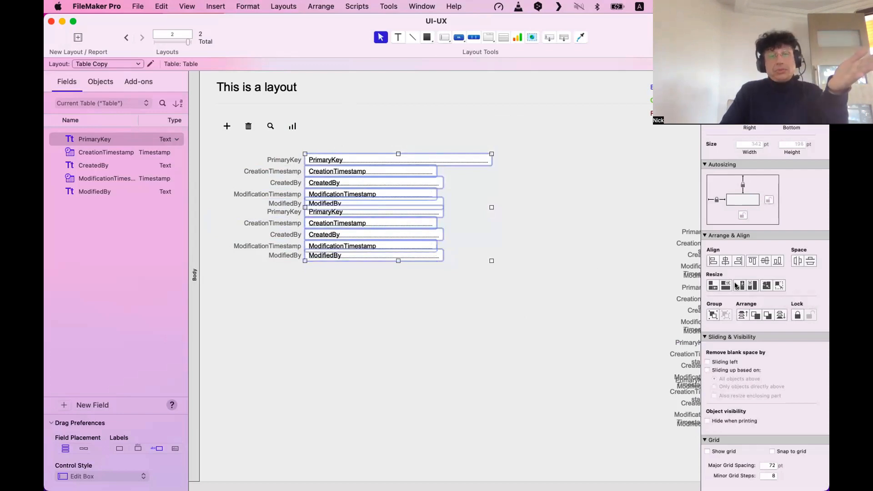
Nudge the bottom ModifiedBy field right, then move it back up into the stack.
{"action": "left_click", "coordinate": [428, 293]}
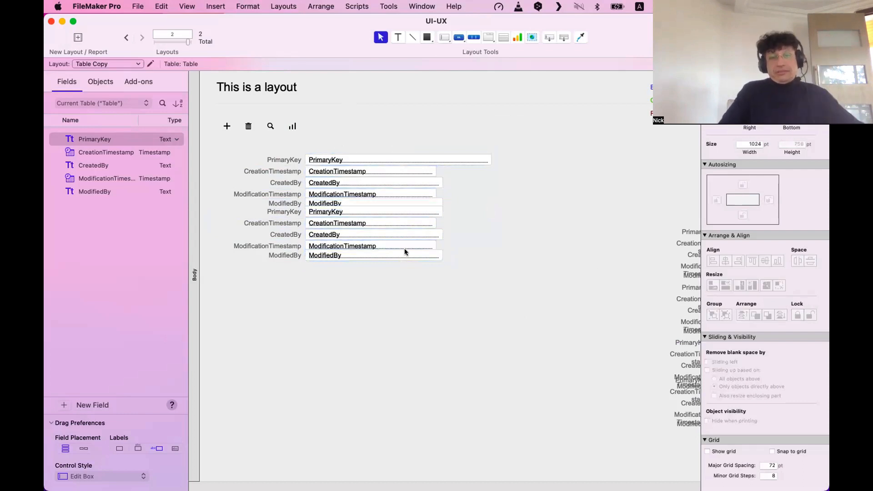
{"action": "left_click", "coordinate": [410, 250]}
{"action": "left_click_drag", "start_coordinate": [411, 250], "coordinate": [424, 252]}
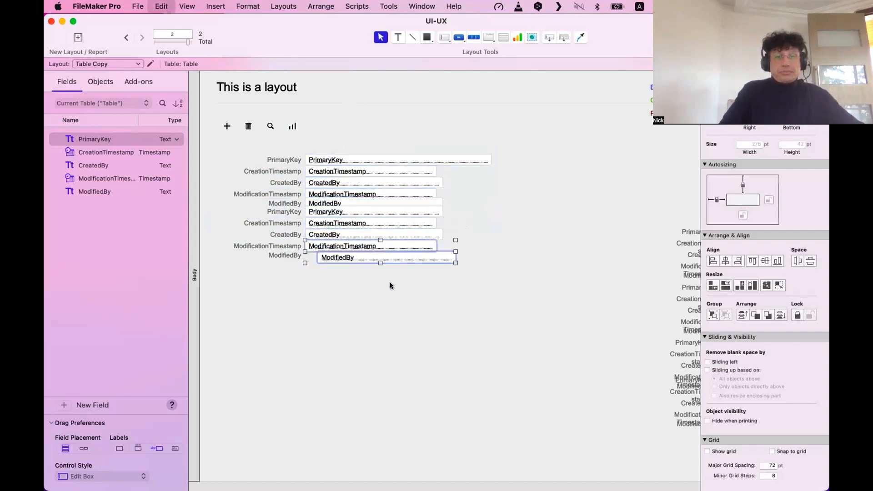
{"action": "left_click", "coordinate": [361, 265]}
{"action": "left_click_drag", "start_coordinate": [354, 255], "coordinate": [376, 210]}
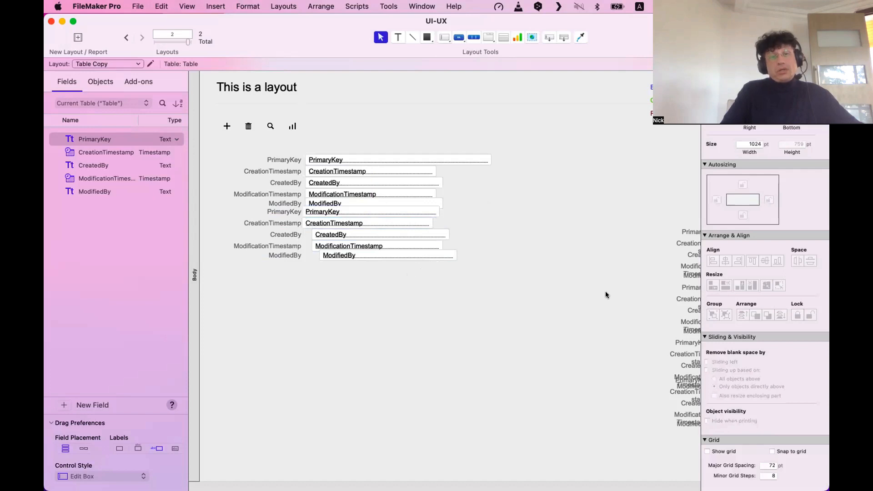
Marquee-select all ten field boxes and review their appearance settings.
{"action": "left_click_drag", "start_coordinate": [565, 284], "coordinate": [381, 145]}
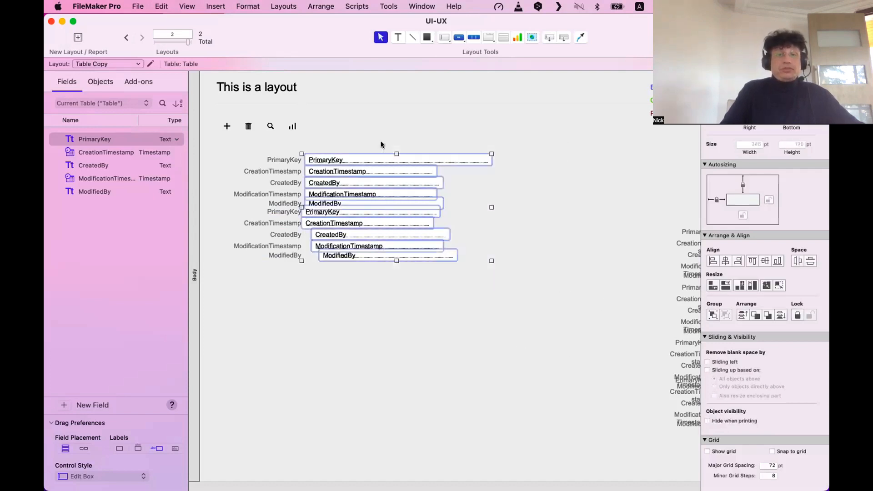
{"action": "left_click_drag", "start_coordinate": [554, 297], "coordinate": [399, 152]}
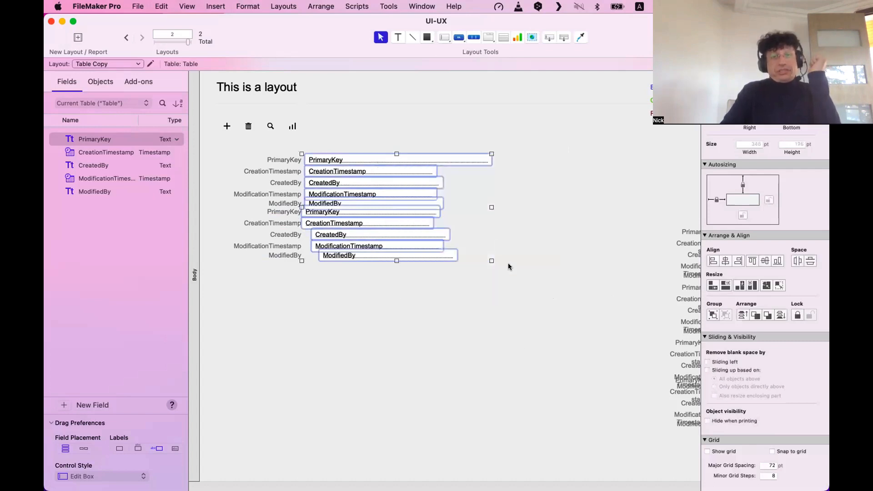
{"action": "left_click", "coordinate": [569, 304]}
{"action": "left_click_drag", "start_coordinate": [568, 302], "coordinate": [385, 150]}
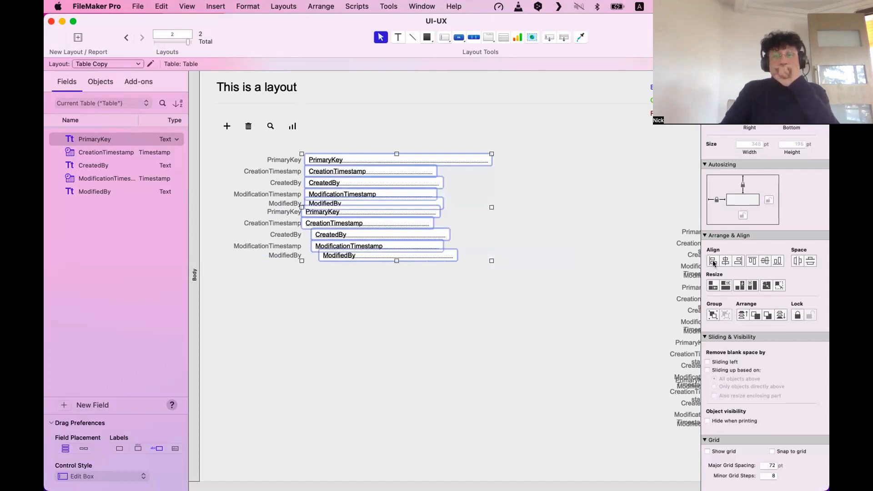
{"action": "left_click", "coordinate": [399, 218]}
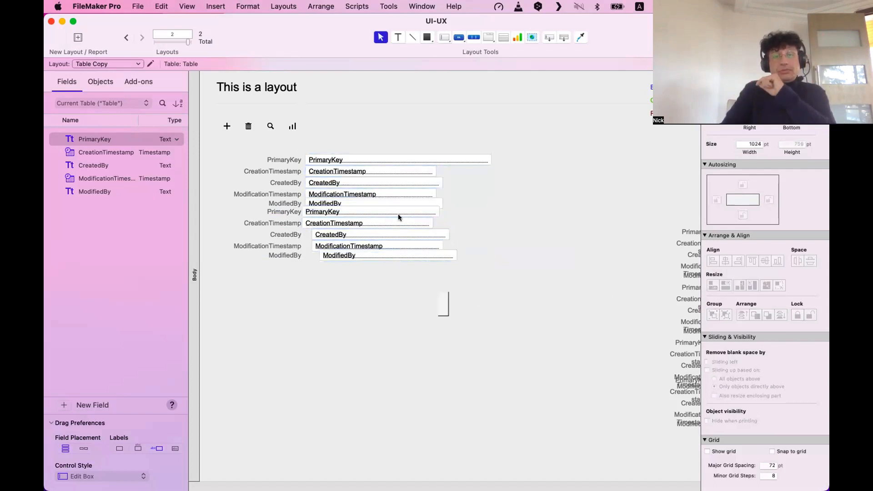
{"action": "left_click_drag", "start_coordinate": [448, 316], "coordinate": [351, 115]}
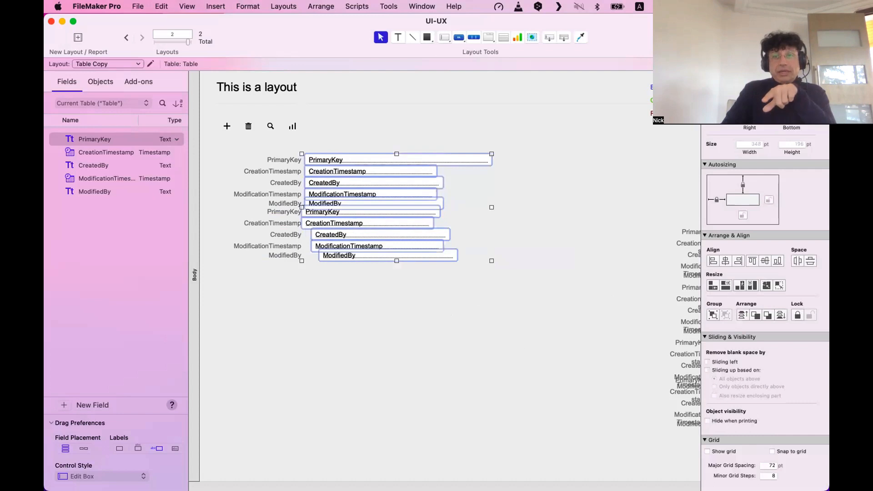
{"action": "left_click", "coordinate": [781, 113]}
{"action": "scroll", "coordinate": [778, 376], "scroll_direction": "down", "scroll_amount": 3}
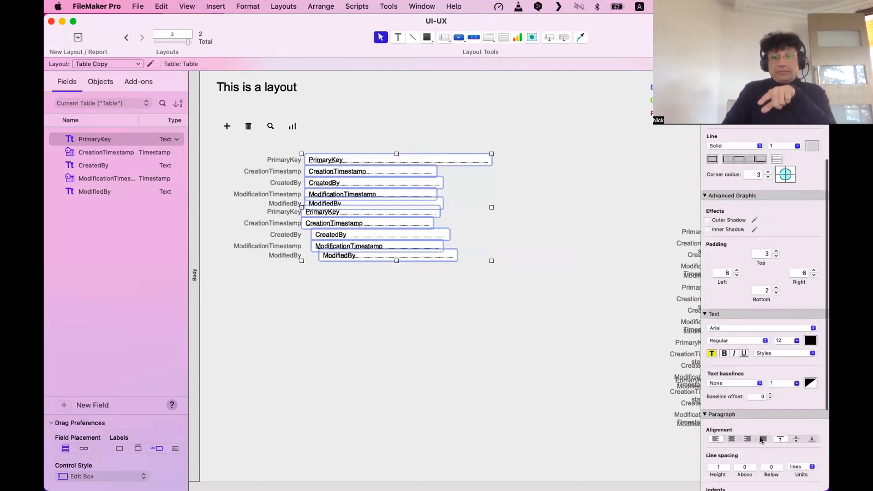
Align the ten fields on a common left edge and resize all to the widest, 342 pt.
{"action": "left_click", "coordinate": [438, 355]}
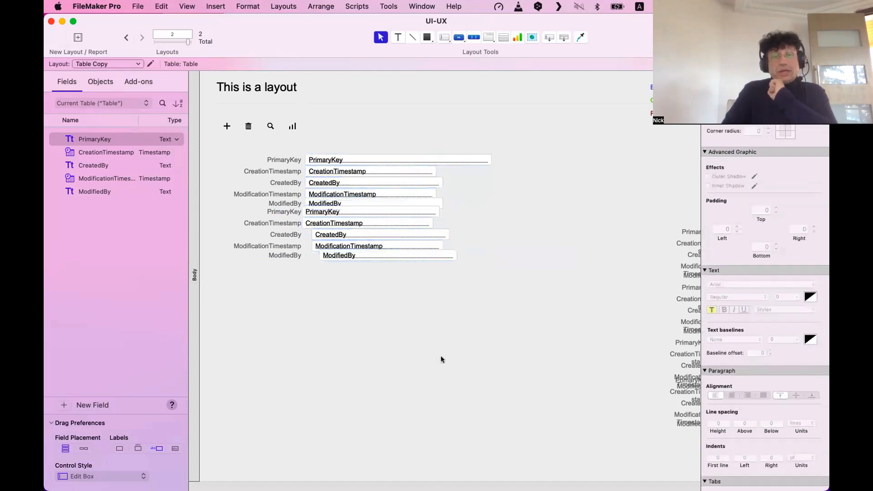
{"action": "left_click_drag", "start_coordinate": [542, 336], "coordinate": [360, 134]}
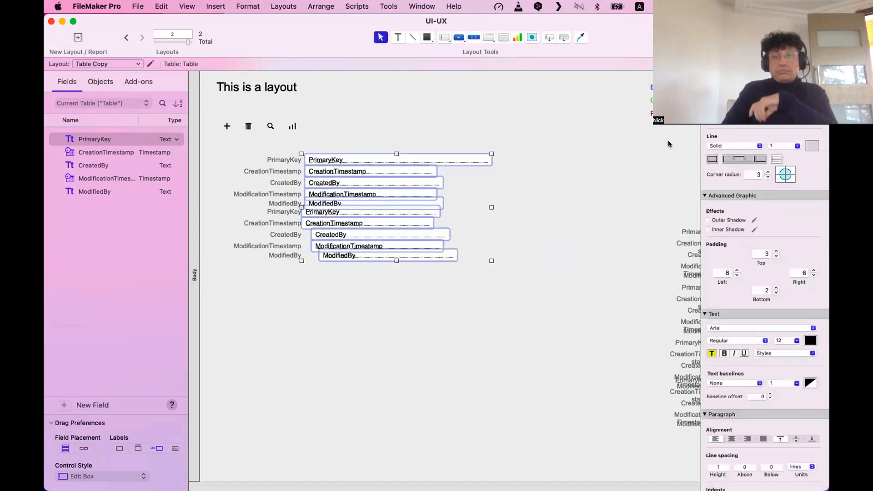
{"action": "left_click", "coordinate": [717, 114]}
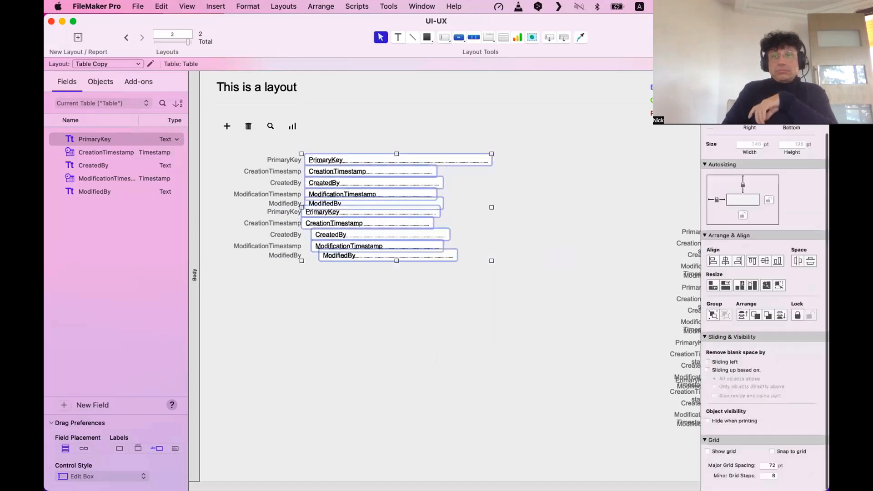
{"action": "left_click", "coordinate": [712, 261]}
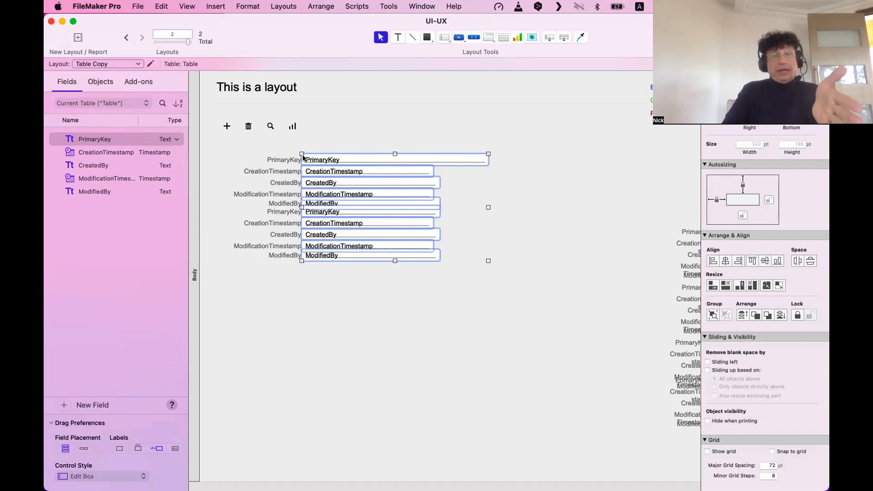
{"action": "left_click", "coordinate": [721, 284]}
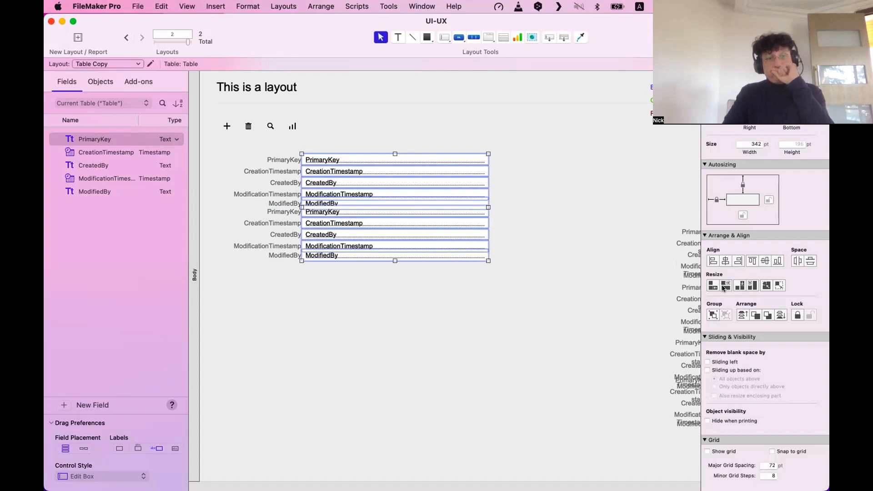
{"action": "left_click", "coordinate": [544, 317]}
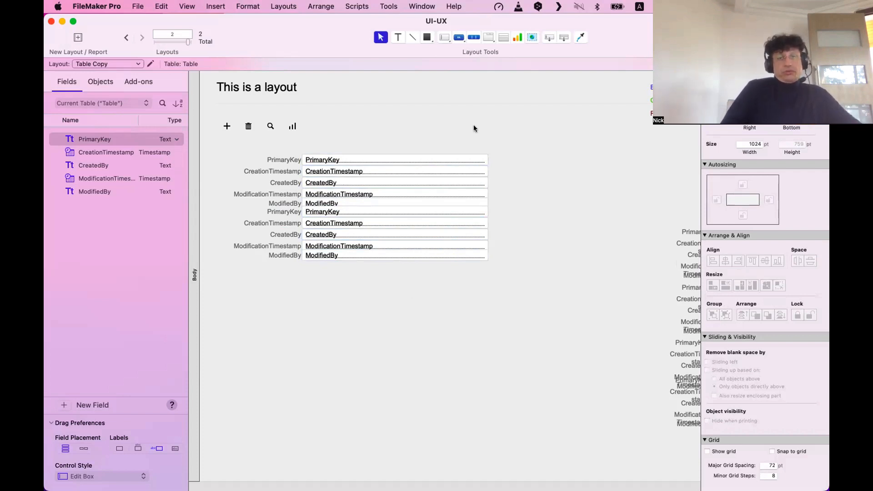
Select the upper fields down from PrimaryKey one by one, then deselect them.
{"action": "left_click", "coordinate": [460, 161]}
{"action": "left_click", "coordinate": [479, 174], "text": "shift"}
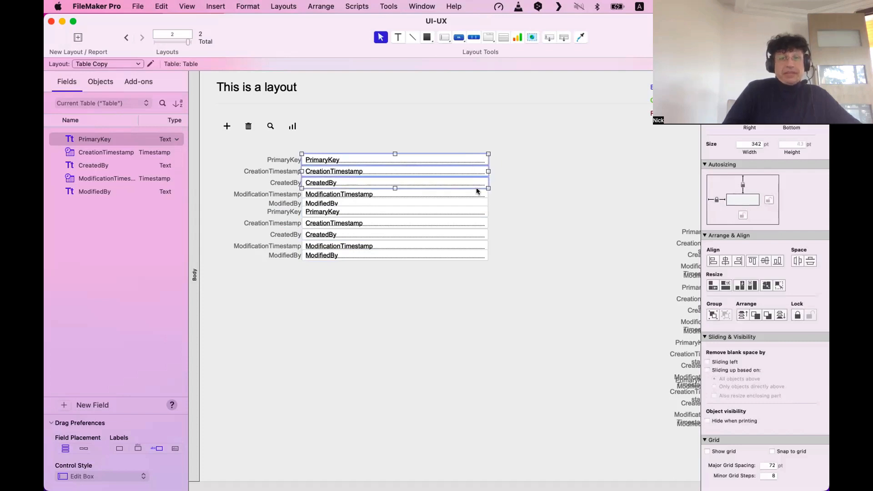
{"action": "left_click", "coordinate": [476, 186], "text": "shift"}
{"action": "left_click", "coordinate": [473, 195], "text": "shift"}
{"action": "left_click", "coordinate": [470, 203], "text": "shift"}
{"action": "left_click", "coordinate": [517, 201]}
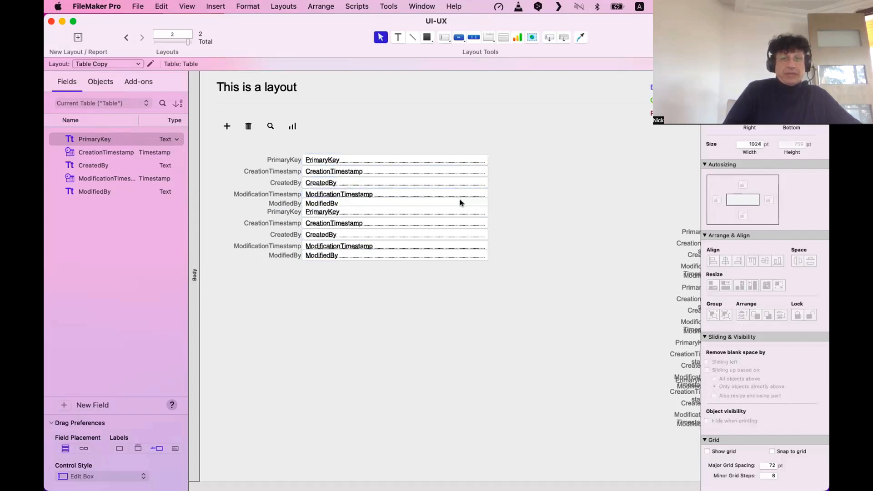
{"action": "scroll", "coordinate": [520, 230], "scroll_direction": "right", "scroll_amount": 2}
{"action": "scroll", "coordinate": [348, 250], "scroll_direction": "left", "scroll_amount": 2}
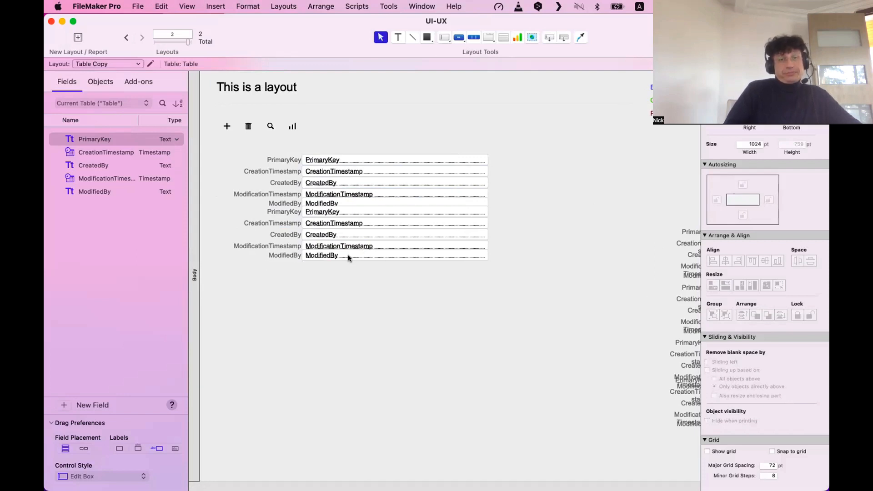
Drag the last ModifiedBy field slightly lower and marquee-select the lower group of fields.
{"action": "left_click", "coordinate": [347, 256]}
{"action": "left_click_drag", "start_coordinate": [349, 259], "coordinate": [348, 265]}
{"action": "left_click", "coordinate": [350, 320]}
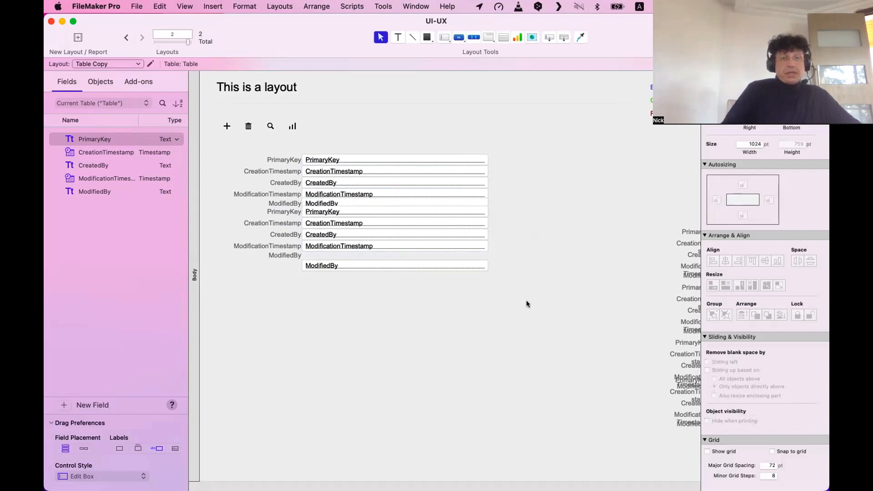
{"action": "left_click_drag", "start_coordinate": [530, 294], "coordinate": [440, 142]}
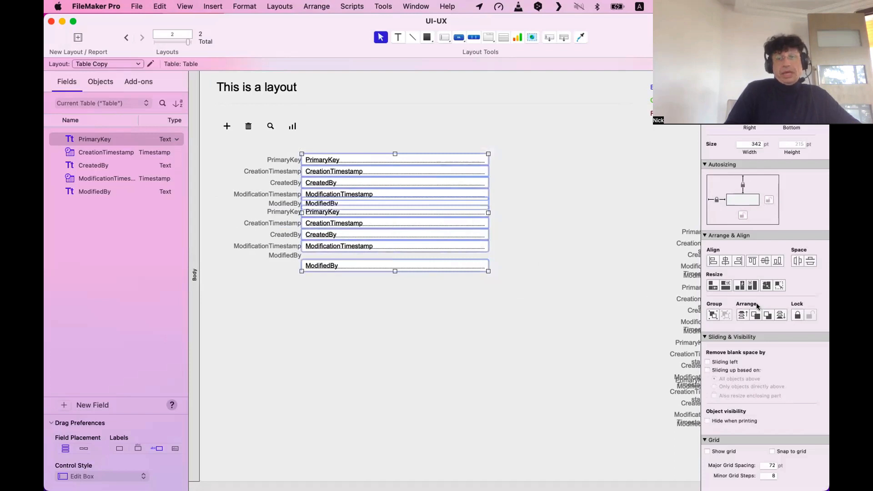
{"action": "left_click", "coordinate": [806, 262]}
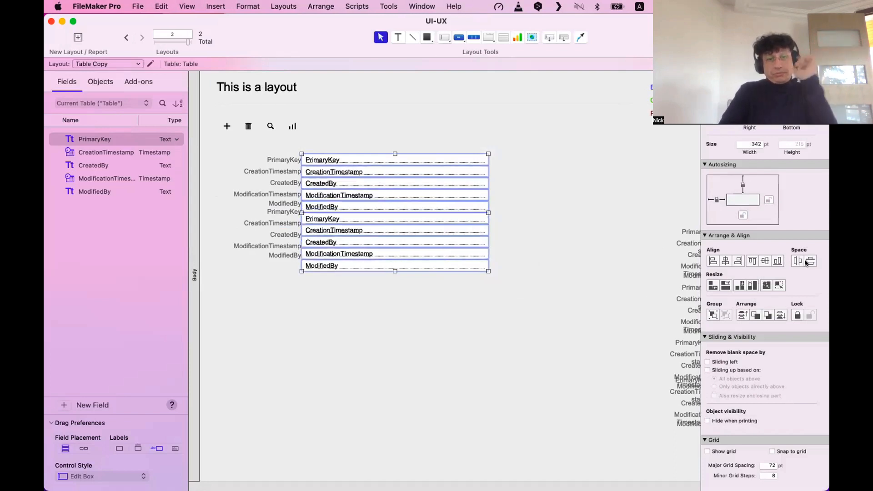
{"action": "left_click", "coordinate": [557, 345]}
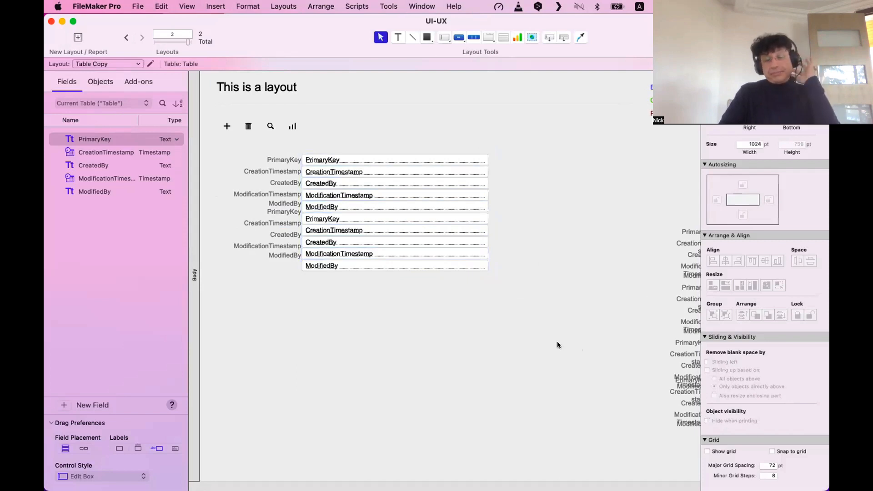
{"action": "left_click", "coordinate": [370, 265]}
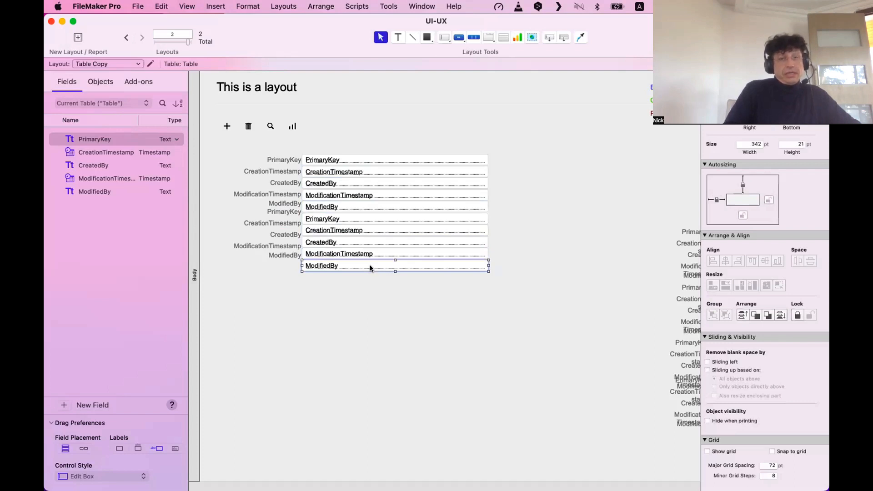
{"action": "mouse_move", "coordinate": [369, 268]}
{"action": "left_mouse_down"}
{"action": "mouse_move", "coordinate": [371, 282]}
{"action": "mouse_move", "coordinate": [383, 260]}
{"action": "mouse_move", "coordinate": [376, 287]}
{"action": "mouse_move", "coordinate": [376, 280]}
{"action": "left_mouse_up"}
{"action": "left_click", "coordinate": [374, 284]}
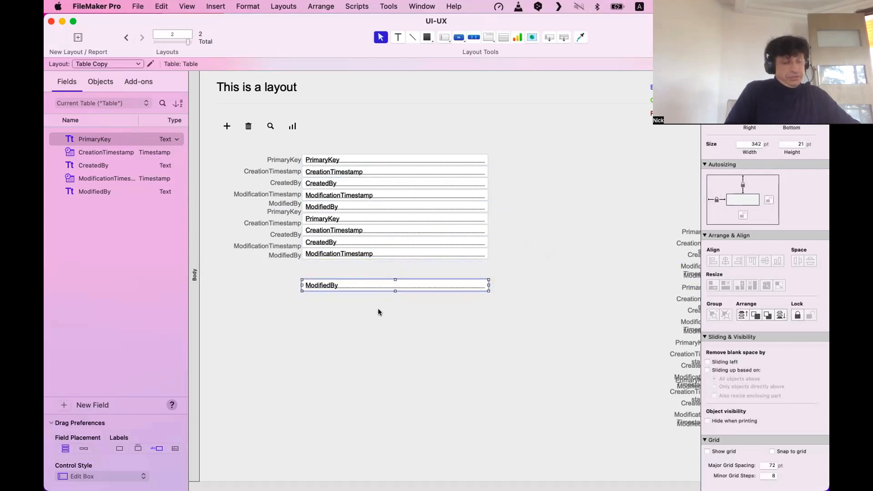
{"action": "key", "text": "super+z"}
{"action": "left_click", "coordinate": [381, 295]}
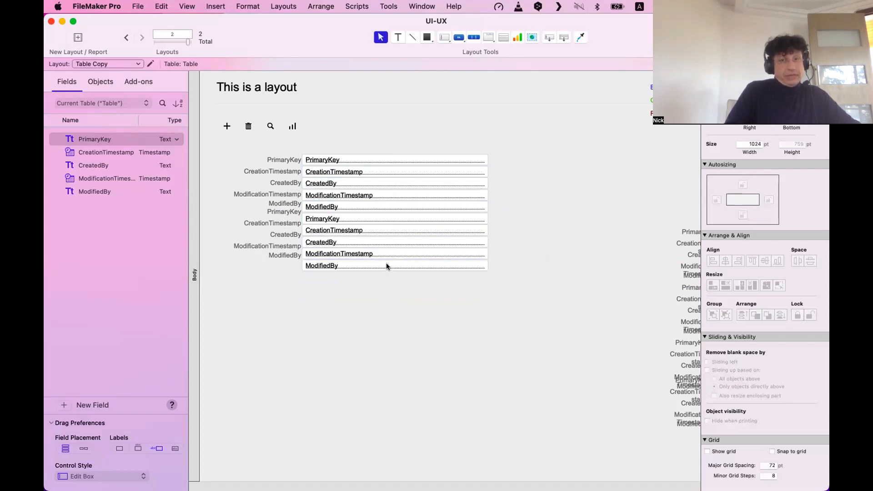
{"action": "left_click_drag", "start_coordinate": [386, 266], "coordinate": [400, 282]}
{"action": "key", "text": "Up"}
{"action": "key", "text": "Up"}
{"action": "key", "text": "Up"}
{"action": "key", "text": "Up"}
{"action": "key", "text": "Up"}
{"action": "key", "text": "Up"}
{"action": "key", "text": "Up"}
{"action": "key", "text": "Up"}
{"action": "key", "text": "Up"}
{"action": "key", "text": "Up"}
{"action": "key", "text": "Up"}
{"action": "key", "text": "Up"}
{"action": "key", "text": "Up"}
{"action": "key", "text": "Up"}
{"action": "key", "text": "Up"}
{"action": "key", "text": "Up"}
{"action": "key", "text": "Up"}
{"action": "key", "text": "Up"}
{"action": "key", "text": "Up"}
{"action": "key", "text": "Up"}
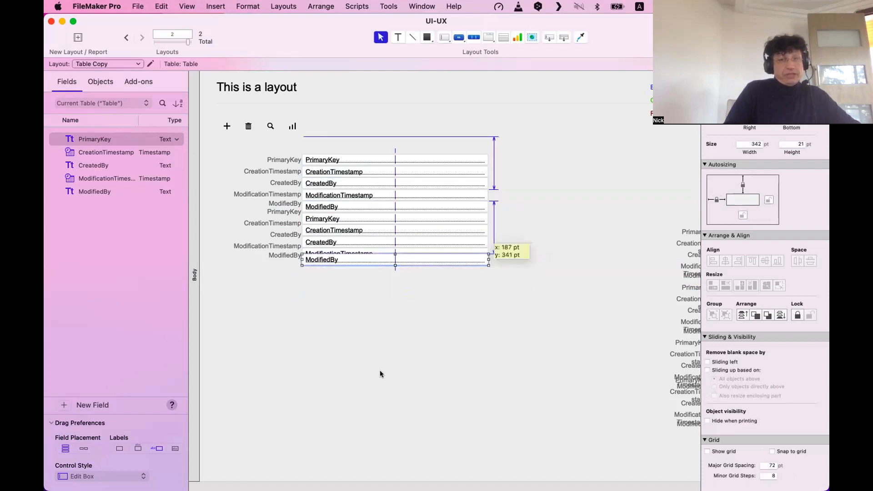
{"action": "left_click_drag", "start_coordinate": [381, 374], "coordinate": [430, 318]}
{"action": "key", "text": "super+z"}
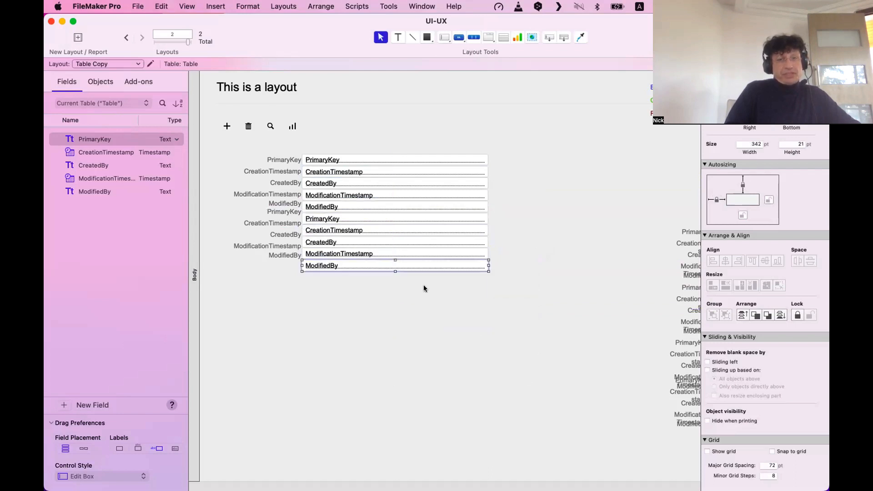
{"action": "left_click", "coordinate": [395, 272]}
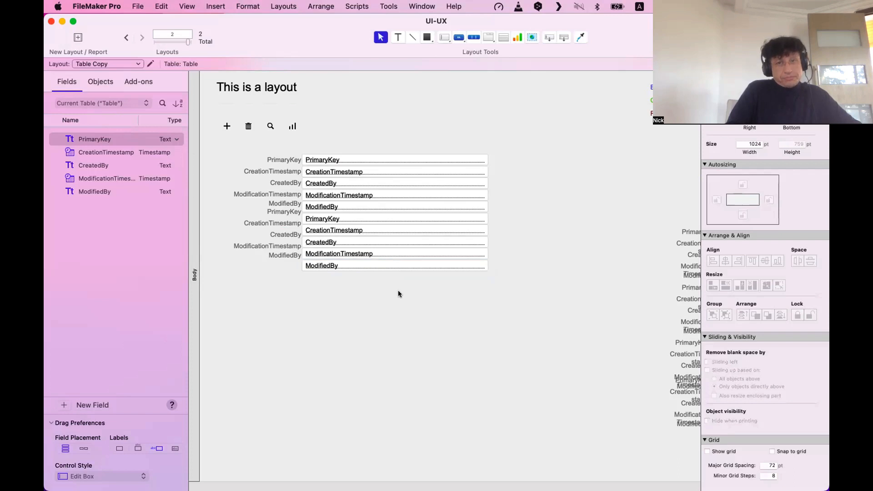
{"action": "left_click_drag", "start_coordinate": [399, 267], "coordinate": [398, 320]}
{"action": "key", "text": "super+z"}
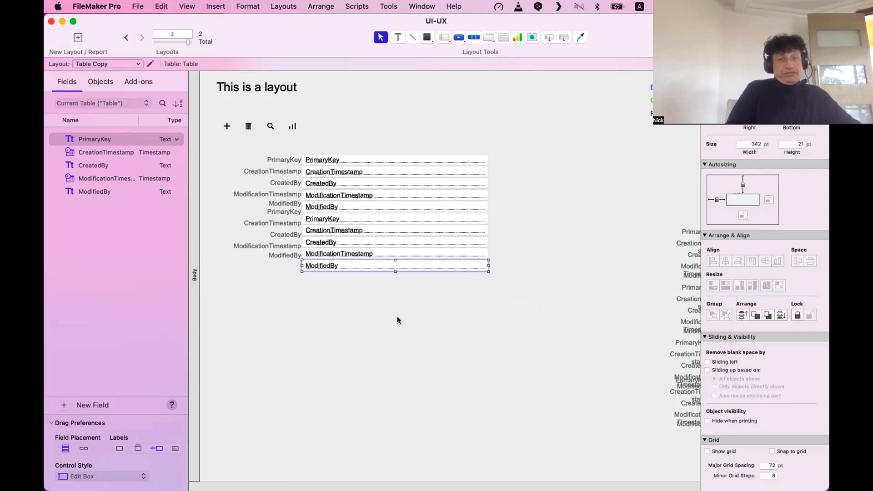
{"action": "left_click", "coordinate": [397, 318]}
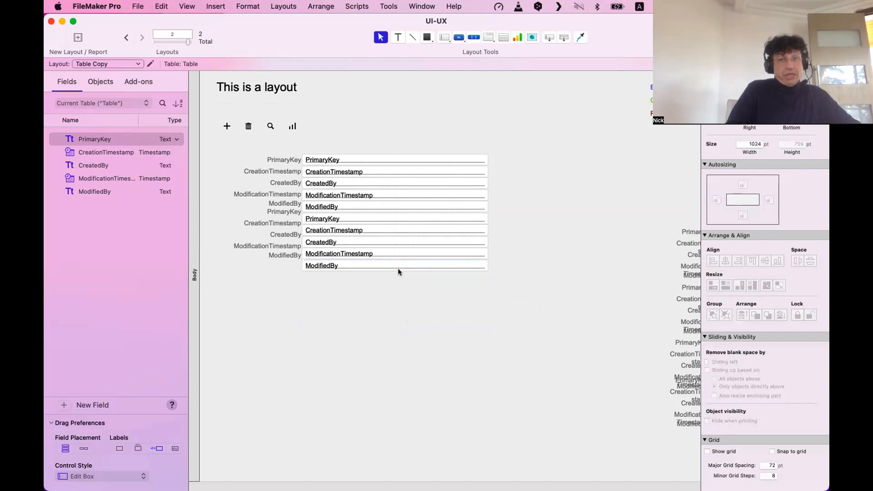
{"action": "left_click_drag", "start_coordinate": [397, 265], "coordinate": [400, 319]}
{"action": "key", "text": "super+z"}
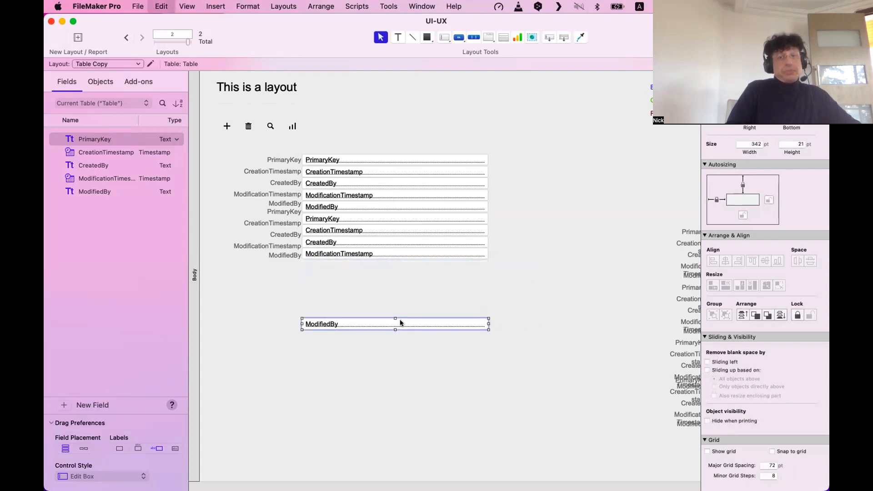
{"action": "left_click_drag", "start_coordinate": [393, 265], "coordinate": [394, 342]}
{"action": "key", "text": "super+z"}
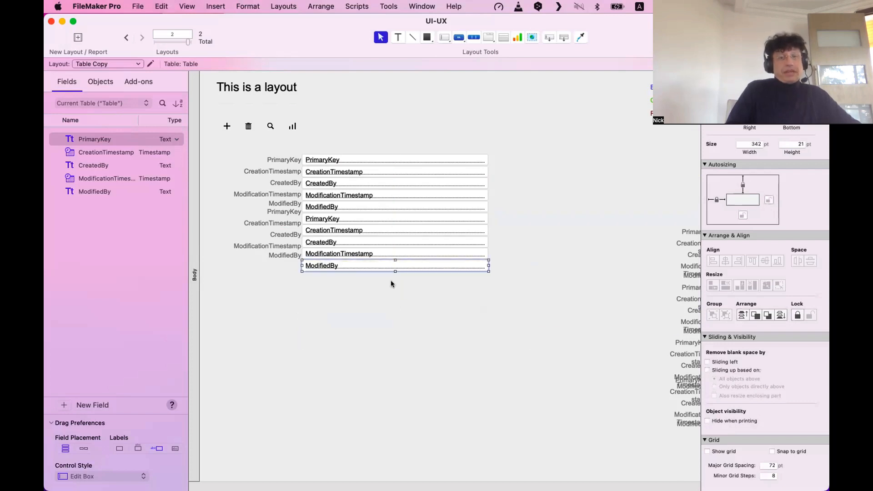
{"action": "left_click", "coordinate": [399, 289]}
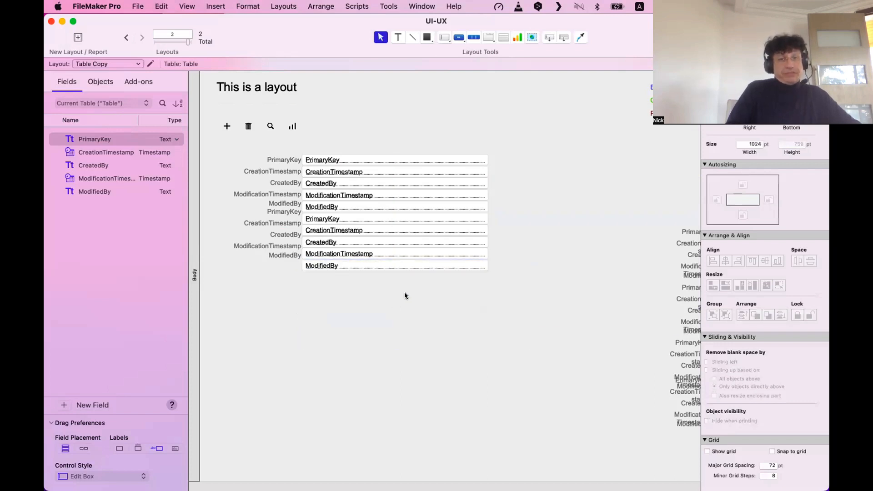
{"action": "left_click_drag", "start_coordinate": [390, 265], "coordinate": [417, 289]}
{"action": "key", "text": "super+z"}
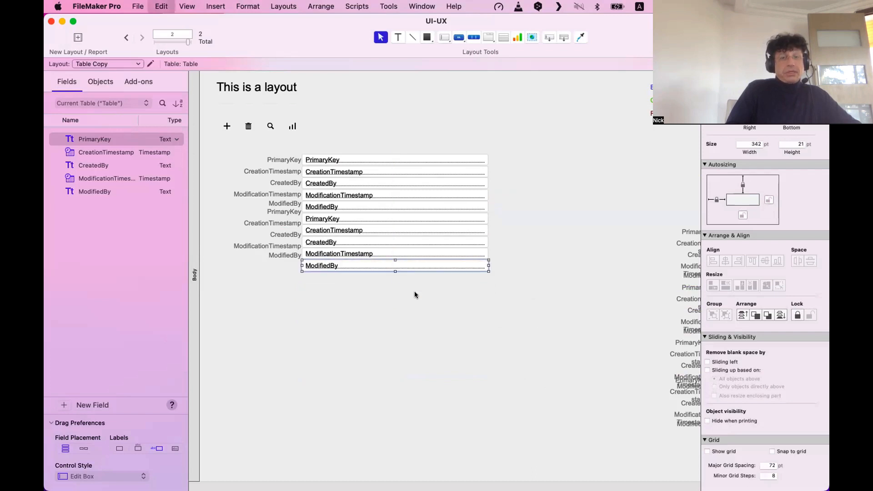
{"action": "left_click", "coordinate": [407, 284]}
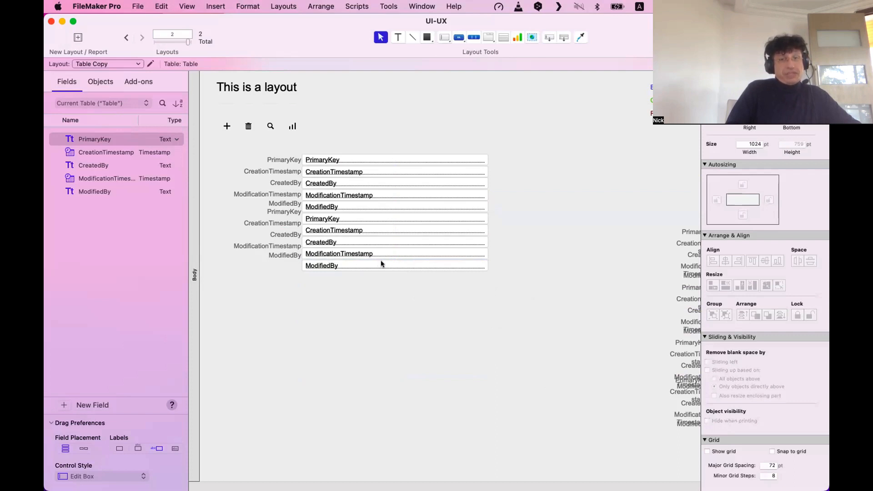
{"action": "left_click_drag", "start_coordinate": [476, 265], "coordinate": [386, 299]}
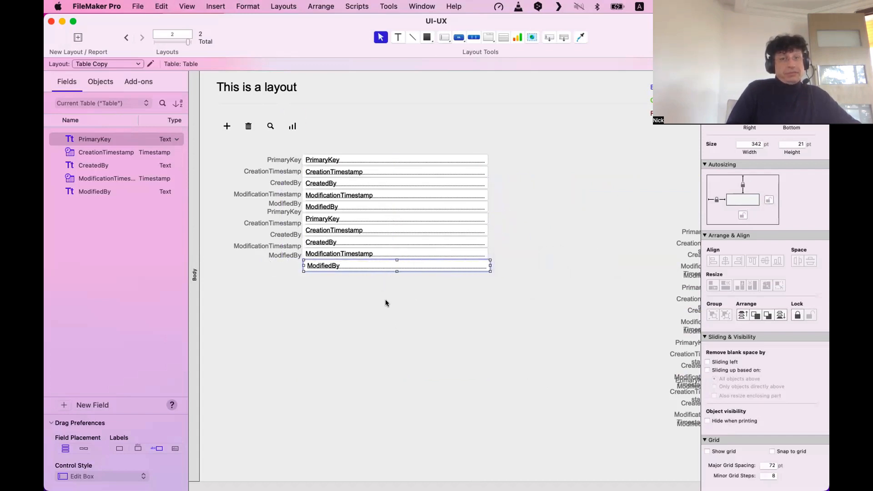
{"action": "left_click_drag", "start_coordinate": [399, 266], "coordinate": [398, 267]}
{"action": "left_click", "coordinate": [408, 291]}
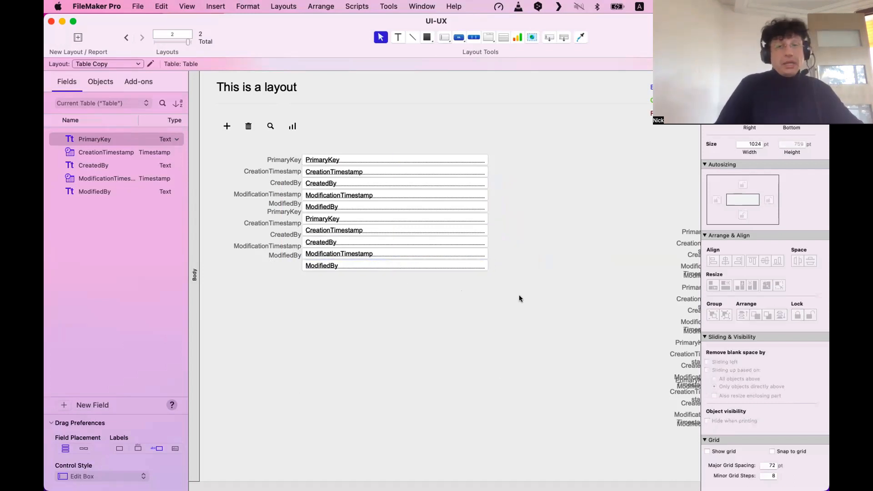
{"action": "left_click_drag", "start_coordinate": [532, 300], "coordinate": [208, 121]}
{"action": "left_click_drag", "start_coordinate": [607, 295], "coordinate": [266, 148]}
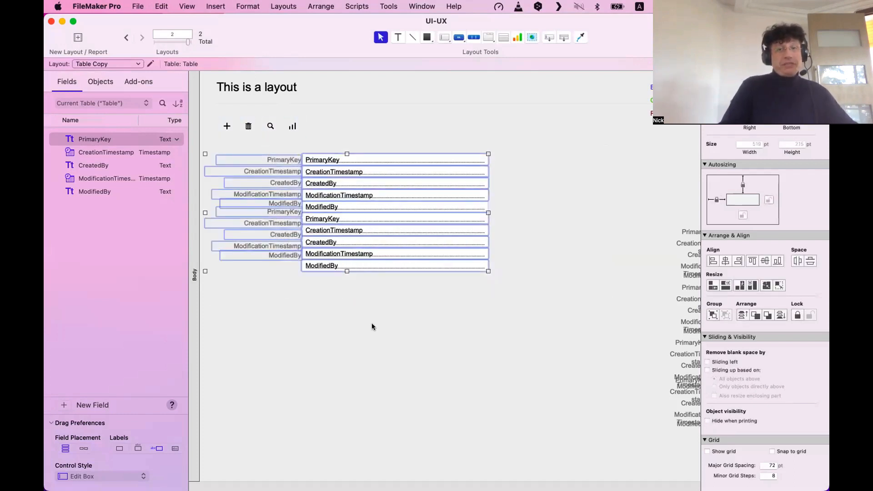
Move the fields and labels up the layout, then undo that move.
{"action": "left_click_drag", "start_coordinate": [370, 207], "coordinate": [374, 263]}
{"action": "key", "text": "super+z"}
{"action": "left_click", "coordinate": [411, 339]}
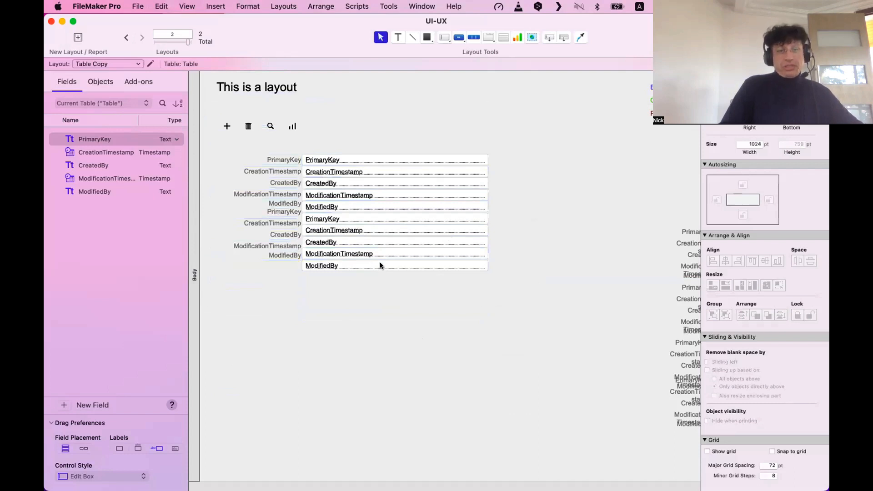
Lower the ModifiedBy field slightly and distribute all ten fields evenly in the vertical direction.
{"action": "left_click_drag", "start_coordinate": [380, 265], "coordinate": [381, 277]}
{"action": "left_click_drag", "start_coordinate": [493, 316], "coordinate": [415, 163]}
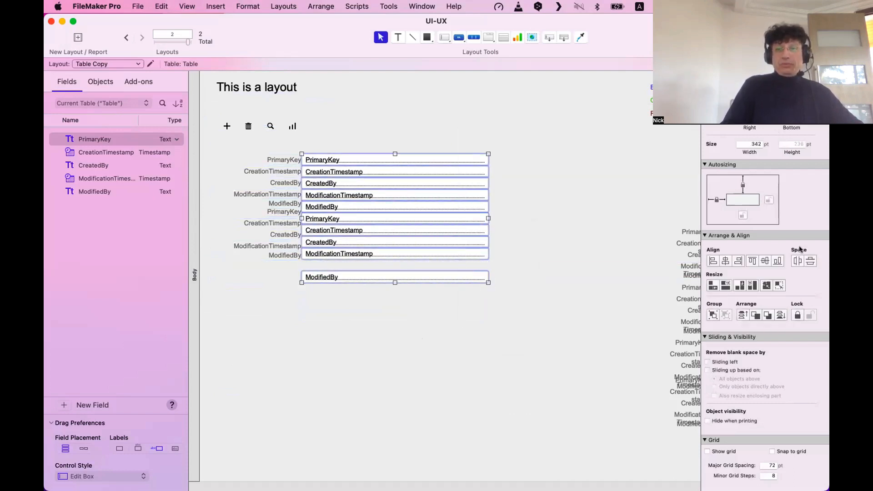
{"action": "left_click", "coordinate": [808, 261]}
{"action": "left_click", "coordinate": [479, 353]}
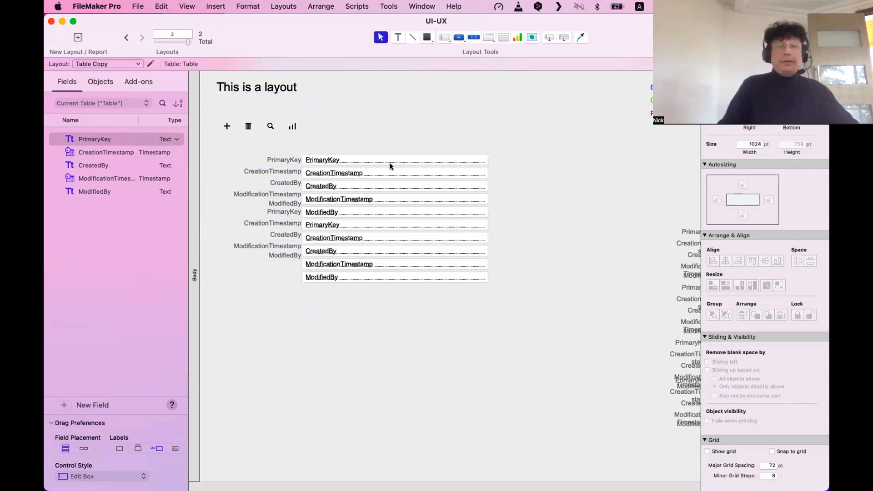
{"action": "left_click", "coordinate": [481, 172]}
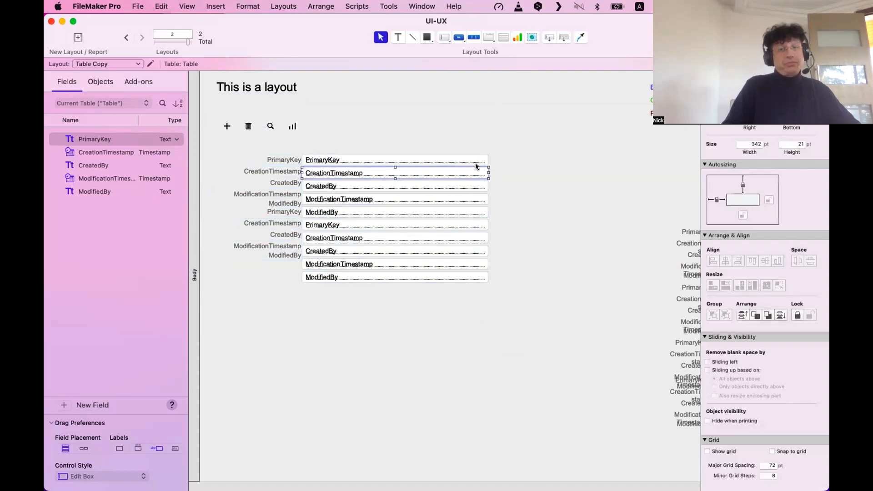
Drag the ModifiedBy field lower and distribute the ten fields evenly in the vertical direction.
{"action": "left_click", "coordinate": [416, 279]}
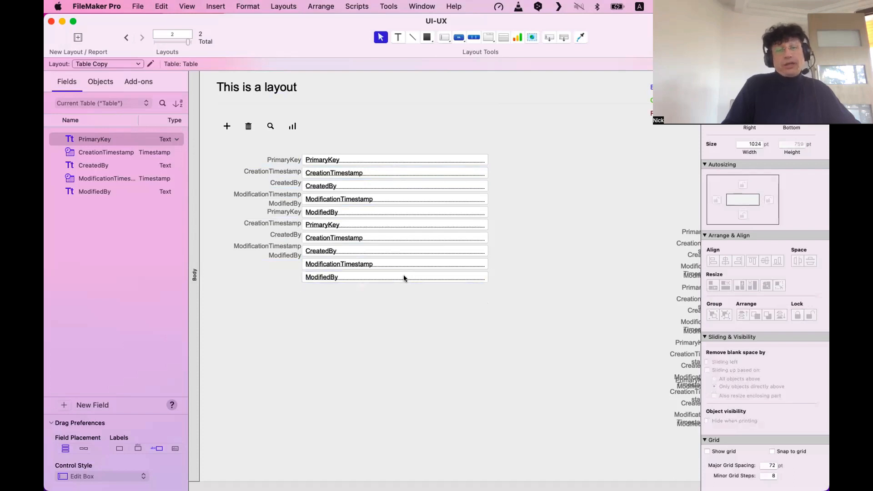
{"action": "left_click_drag", "start_coordinate": [404, 278], "coordinate": [408, 295]}
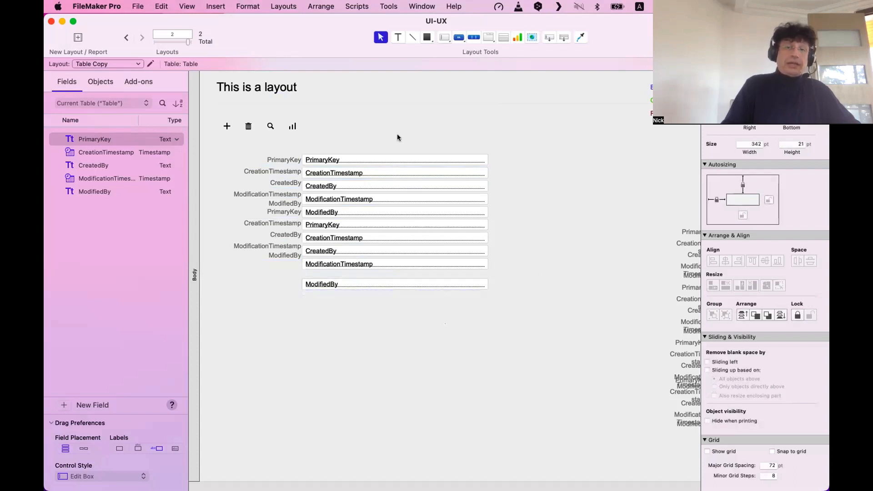
{"action": "left_click_drag", "start_coordinate": [398, 136], "coordinate": [446, 325]}
{"action": "left_click", "coordinate": [810, 260]}
{"action": "left_click", "coordinate": [610, 345]}
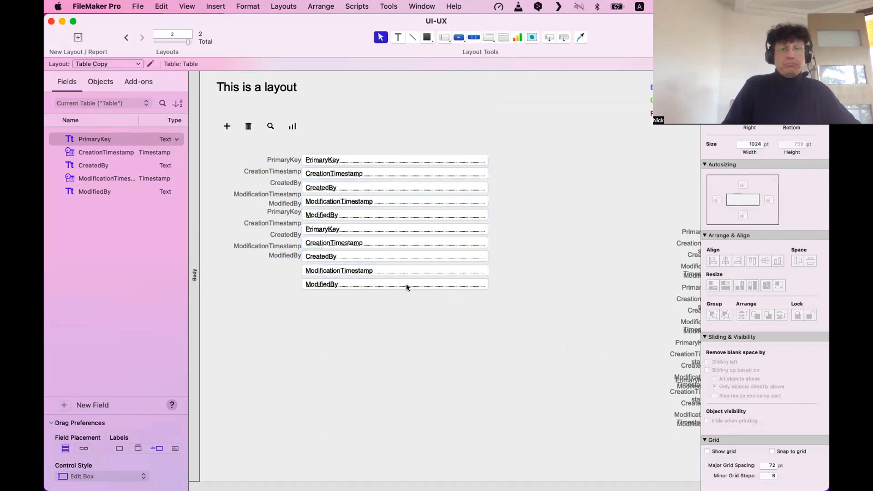
Nudge ModifiedBy slightly lower again, respace all ten fields evenly, and check the top fields.
{"action": "left_click_drag", "start_coordinate": [406, 285], "coordinate": [405, 289]}
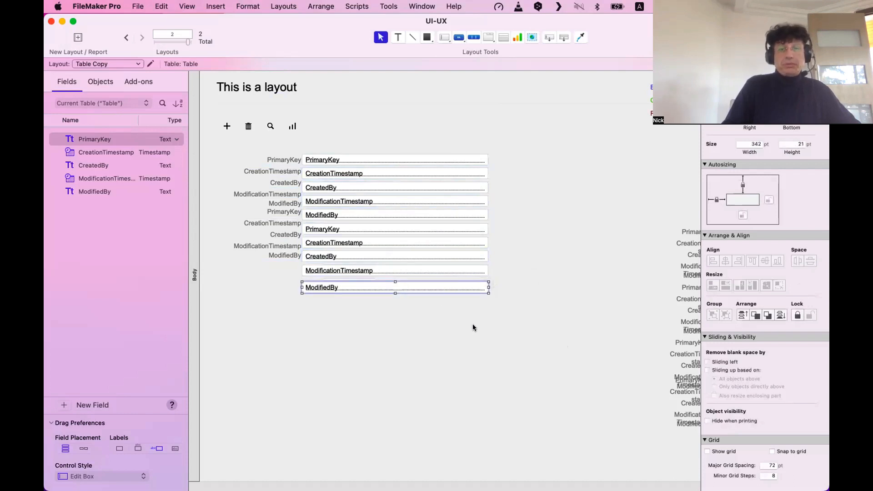
{"action": "left_click_drag", "start_coordinate": [474, 331], "coordinate": [440, 127]}
{"action": "left_click", "coordinate": [810, 260]}
{"action": "left_click", "coordinate": [509, 355]}
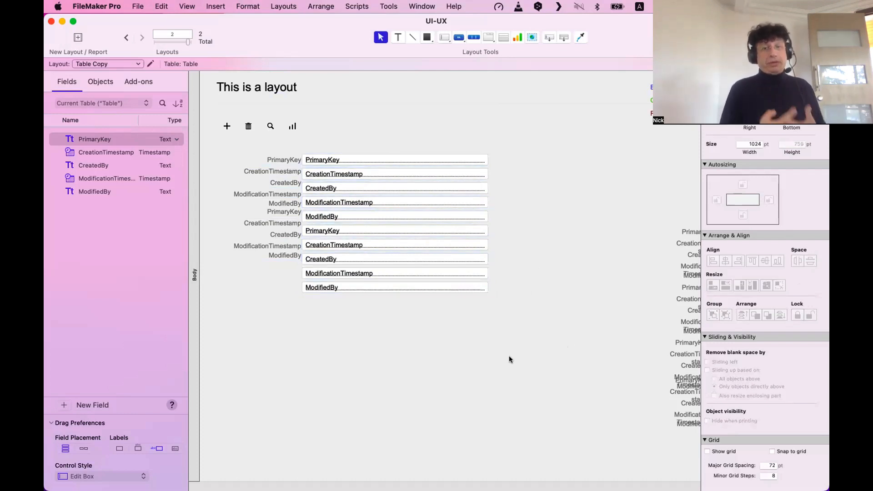
{"action": "left_click", "coordinate": [479, 172]}
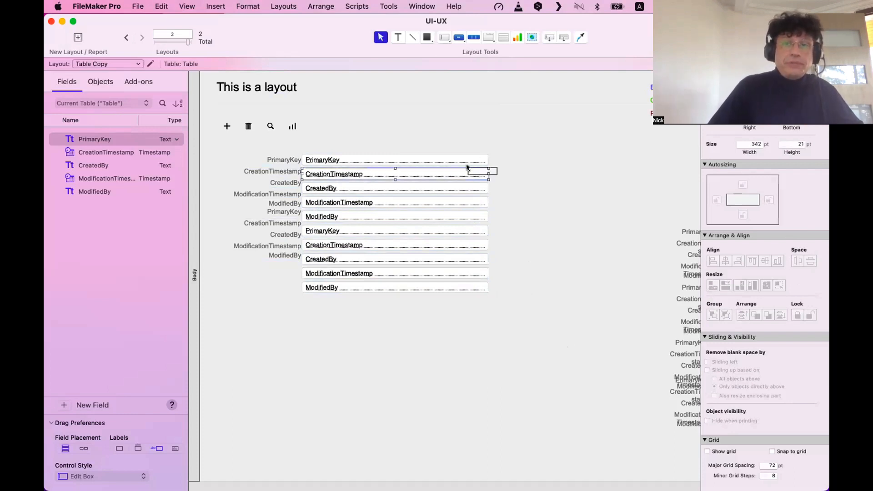
{"action": "left_click", "coordinate": [465, 161], "text": "shift"}
{"action": "left_click", "coordinate": [555, 214]}
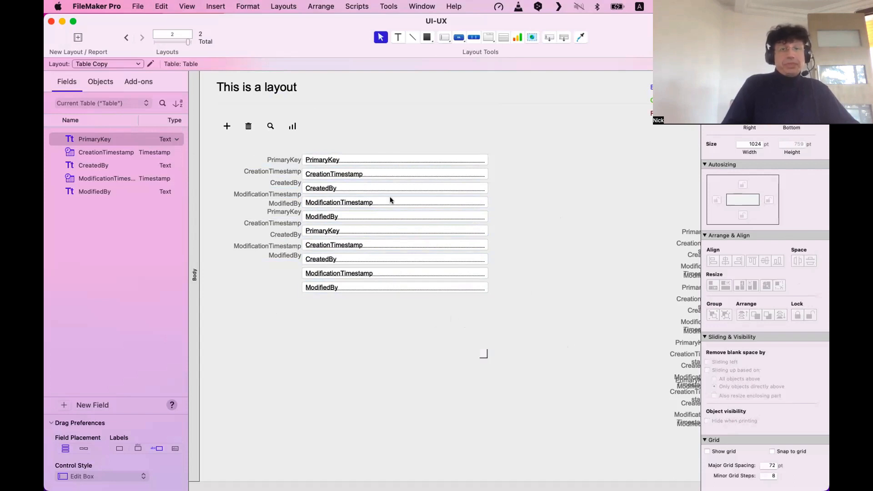
{"action": "left_click_drag", "start_coordinate": [486, 356], "coordinate": [282, 278]}
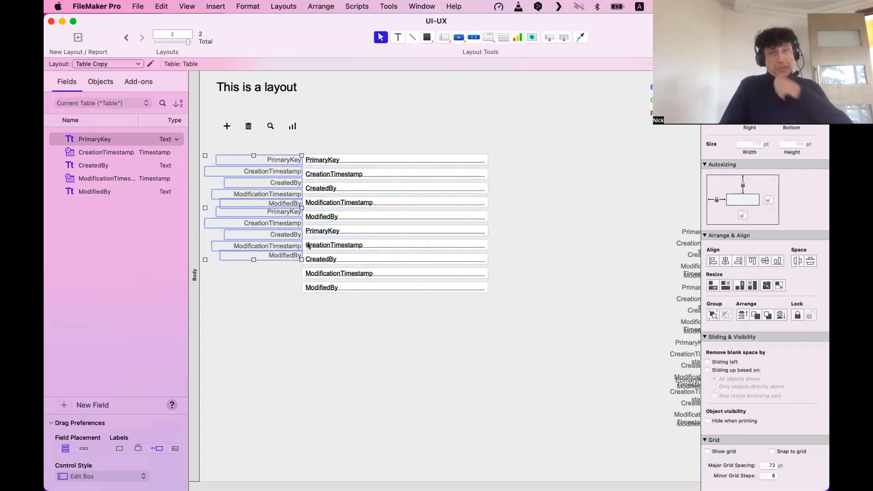
Shift all ten fields slightly to the right.
{"action": "left_click", "coordinate": [348, 288]}
{"action": "left_click_drag", "start_coordinate": [366, 303], "coordinate": [354, 137]}
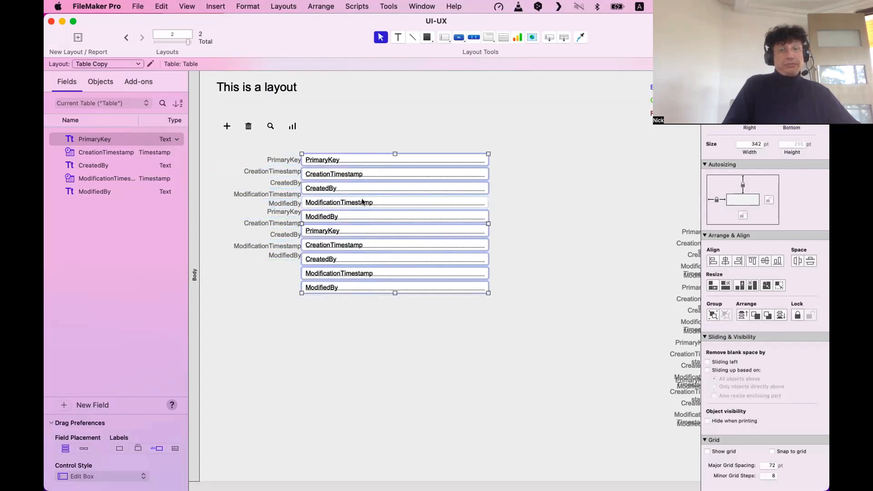
{"action": "mouse_move", "coordinate": [369, 200]}
{"action": "left_mouse_down"}
{"action": "mouse_move", "coordinate": [410, 201]}
{"action": "mouse_move", "coordinate": [378, 199]}
{"action": "left_mouse_up"}
{"action": "left_click", "coordinate": [430, 344]}
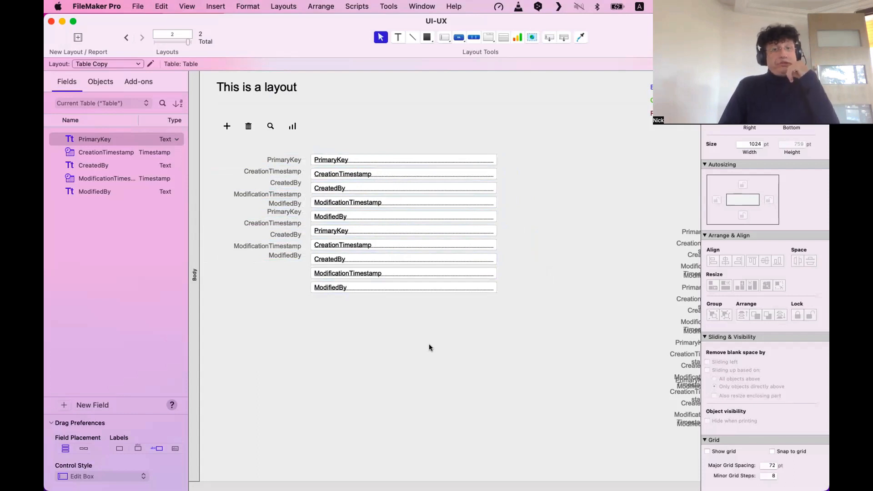
Select labels in the label column to inspect their positions.
{"action": "left_click_drag", "start_coordinate": [306, 324], "coordinate": [285, 161]}
{"action": "left_click", "coordinate": [276, 280]}
{"action": "left_click", "coordinate": [283, 205]}
{"action": "left_click", "coordinate": [283, 167], "text": "shift"}
{"action": "left_click", "coordinate": [303, 327]}
{"action": "left_click", "coordinate": [264, 350]}
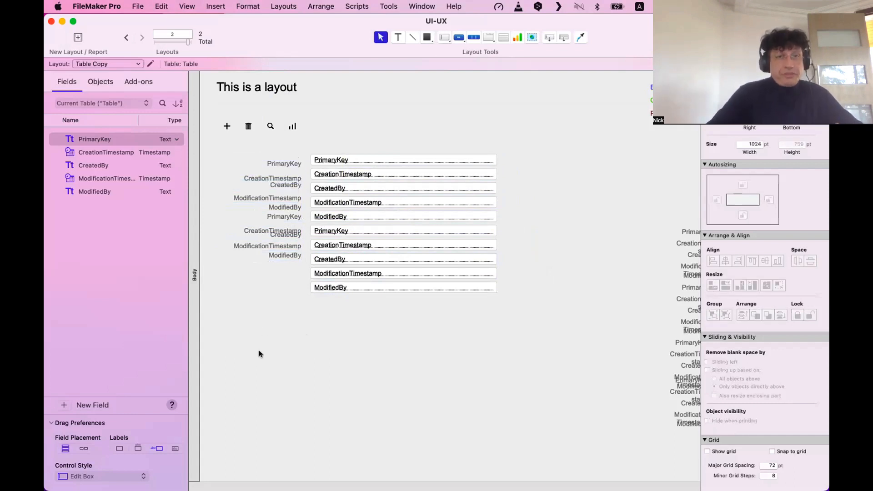
{"action": "scroll", "coordinate": [293, 314], "scroll_direction": "down", "scroll_amount": 1}
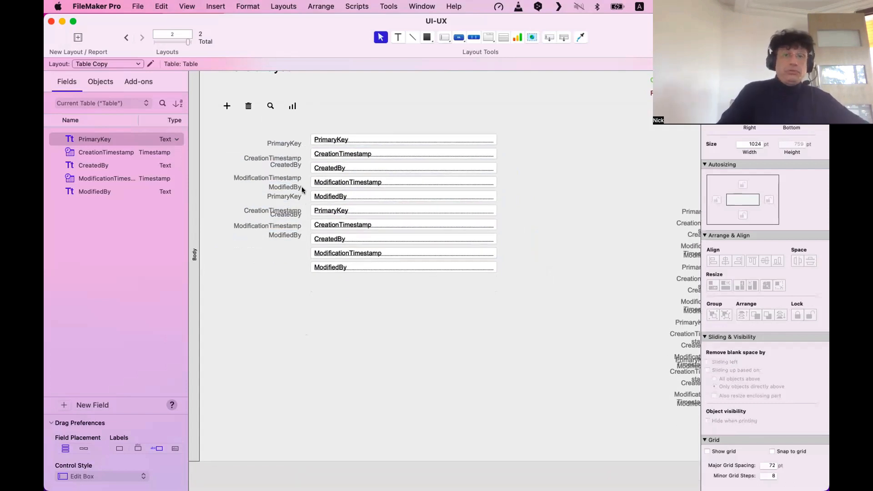
{"action": "scroll", "coordinate": [287, 184], "scroll_direction": "up", "scroll_amount": 1}
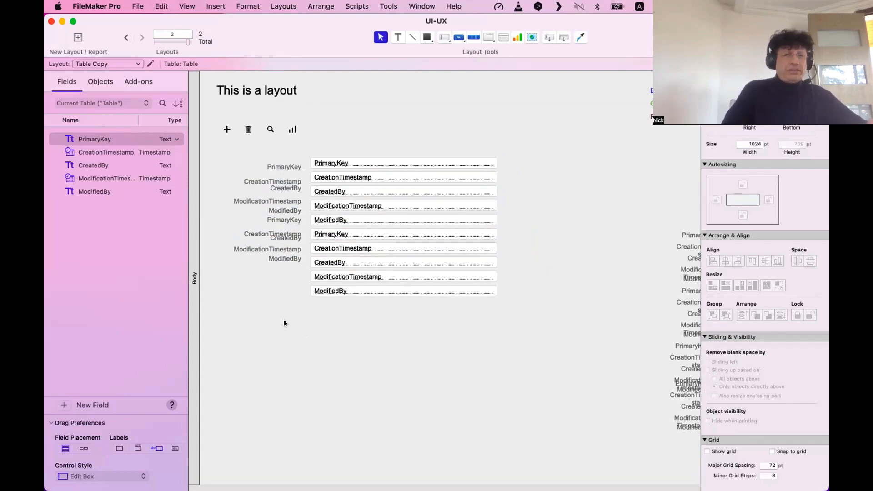
Move the PrimaryKey label level with its field and compare their alignment.
{"action": "left_click", "coordinate": [285, 259]}
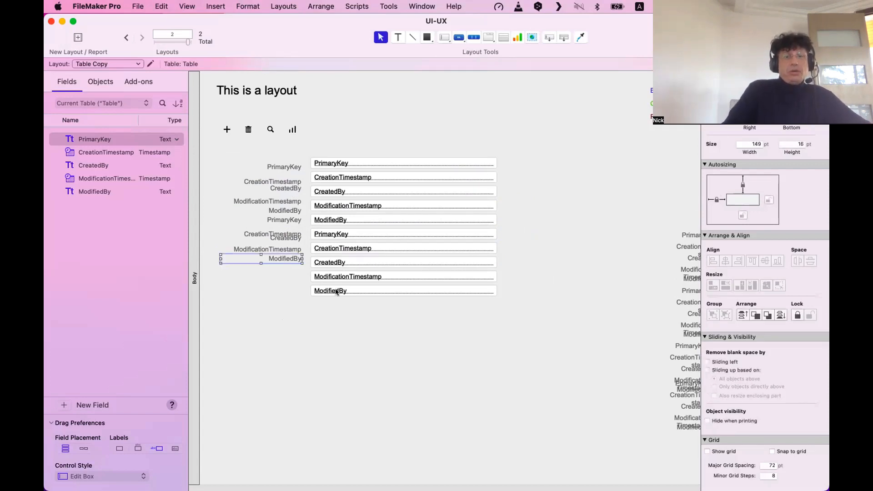
{"action": "left_click", "coordinate": [336, 292], "text": "shift"}
{"action": "left_click", "coordinate": [277, 277]}
{"action": "left_click", "coordinate": [290, 167]}
{"action": "left_click", "coordinate": [340, 166], "text": "shift"}
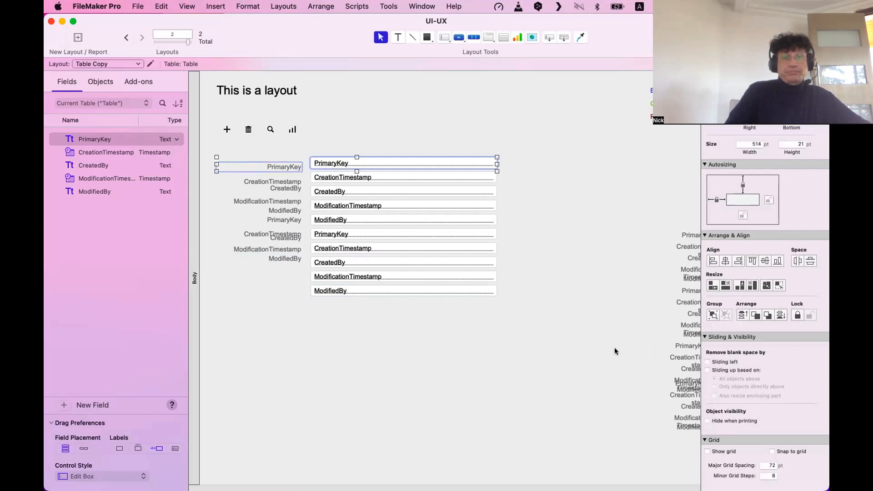
{"action": "left_click", "coordinate": [398, 411]}
{"action": "left_click_drag", "start_coordinate": [284, 159], "coordinate": [285, 161]}
{"action": "left_click", "coordinate": [295, 166]}
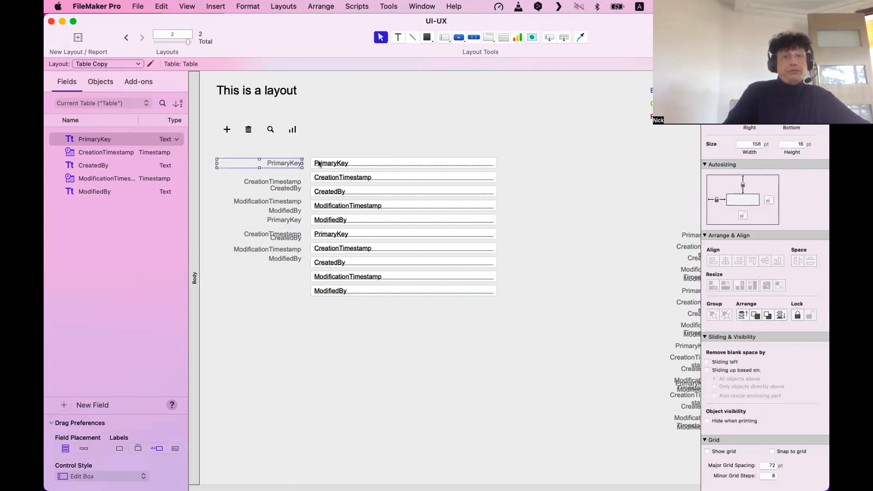
{"action": "left_click", "coordinate": [335, 162], "text": "shift"}
Move the bottom ModifiedBy label down level with its field and check the alignment.
{"action": "left_click", "coordinate": [277, 347]}
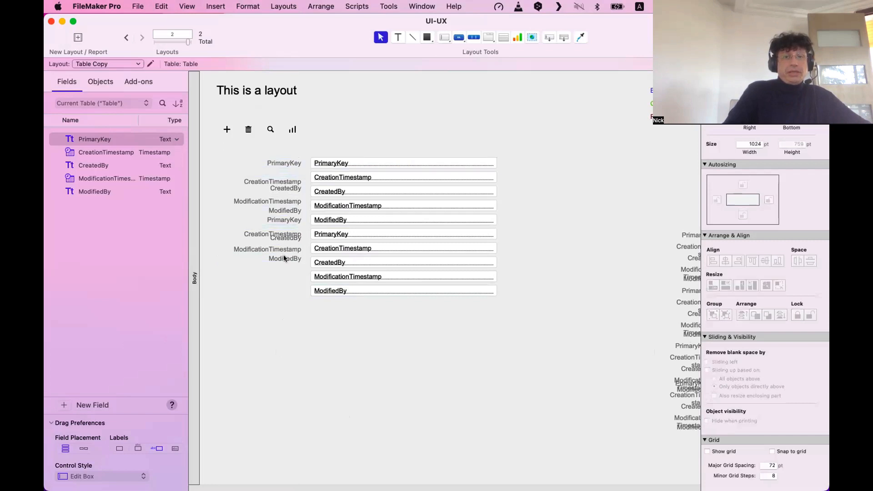
{"action": "left_click_drag", "start_coordinate": [283, 256], "coordinate": [285, 295]}
{"action": "left_click", "coordinate": [296, 347]}
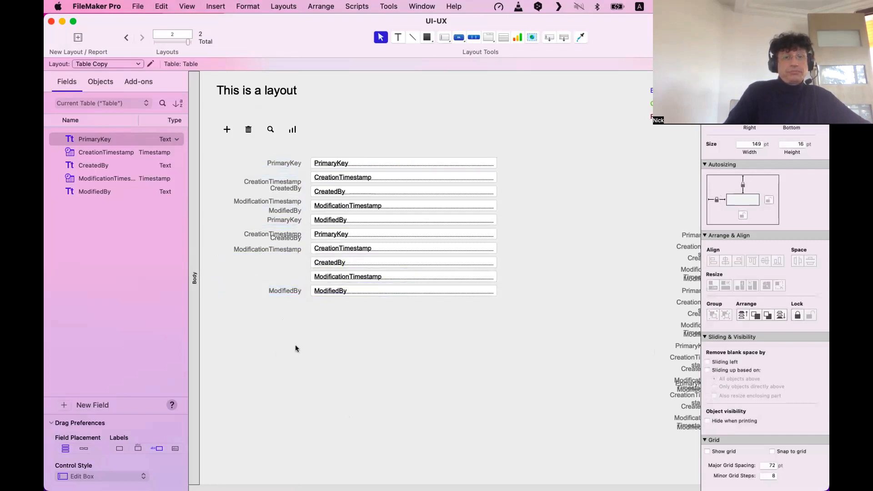
{"action": "left_click", "coordinate": [286, 291]}
{"action": "left_click", "coordinate": [318, 292], "text": "shift"}
{"action": "left_click", "coordinate": [315, 362]}
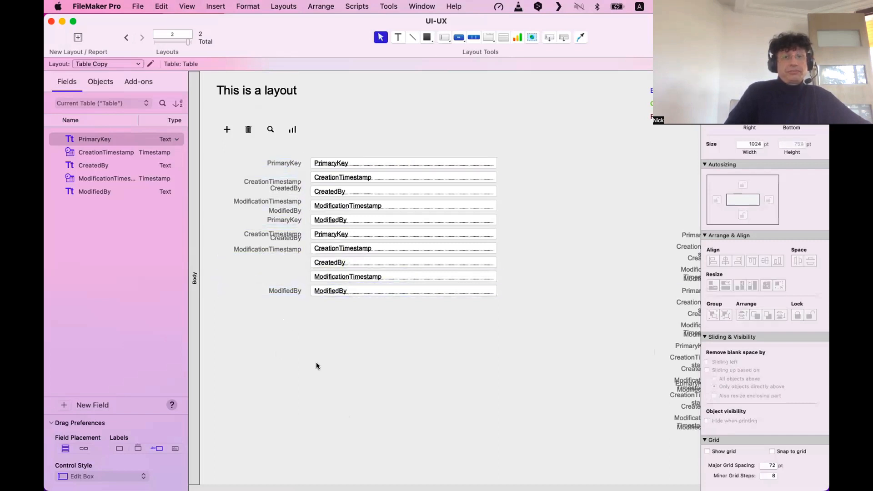
Compare the PrimaryKey and ModifiedBy labels against their fields.
{"action": "left_click_drag", "start_coordinate": [282, 337], "coordinate": [269, 151]}
{"action": "left_click", "coordinate": [332, 165]}
{"action": "left_click", "coordinate": [334, 289], "text": "shift"}
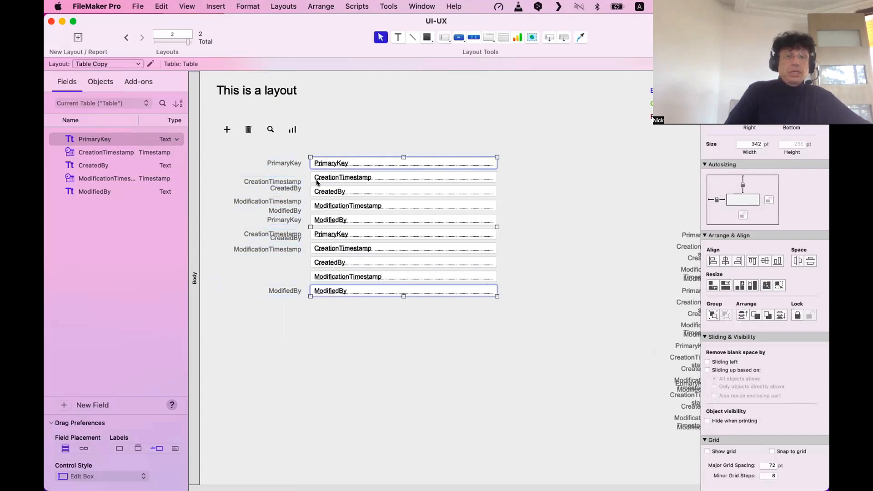
{"action": "left_click", "coordinate": [291, 161]}
{"action": "left_click", "coordinate": [334, 165], "text": "shift"}
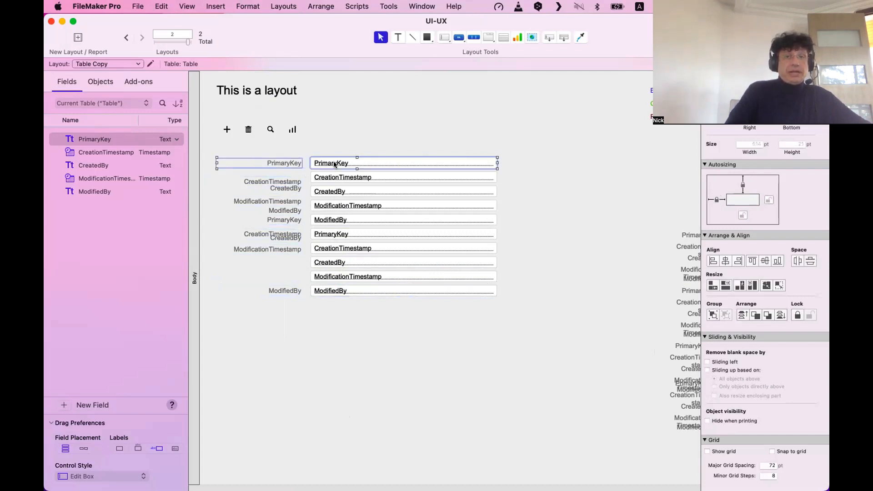
{"action": "left_click", "coordinate": [302, 293]}
{"action": "left_click", "coordinate": [341, 293]}
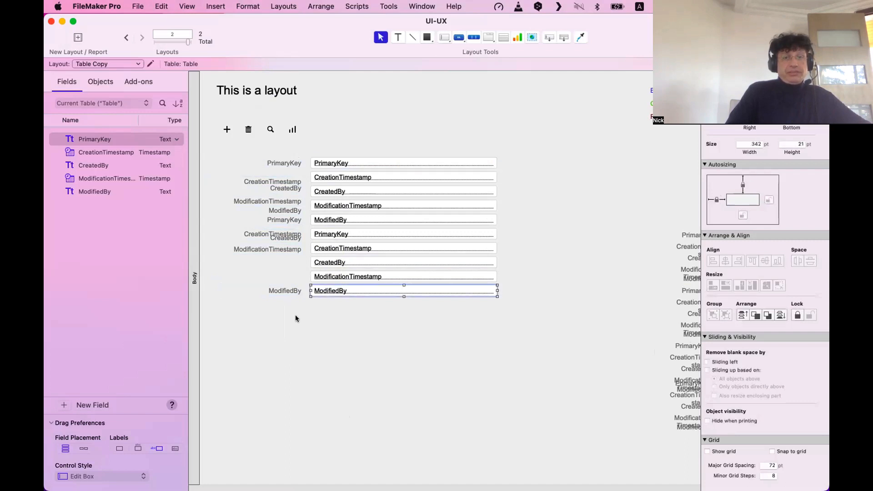
Resize all ten labels to the same width, then undo it.
{"action": "left_click_drag", "start_coordinate": [295, 318], "coordinate": [262, 147]}
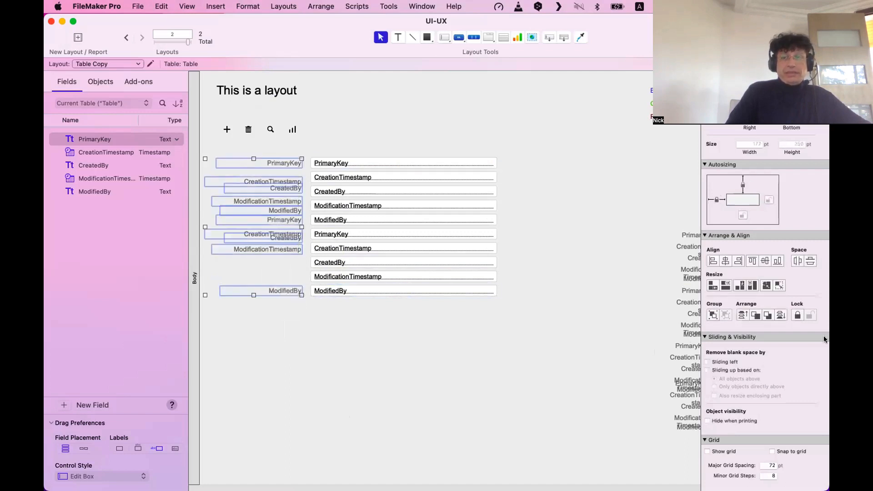
{"action": "left_click", "coordinate": [766, 287]}
{"action": "left_click", "coordinate": [392, 410]}
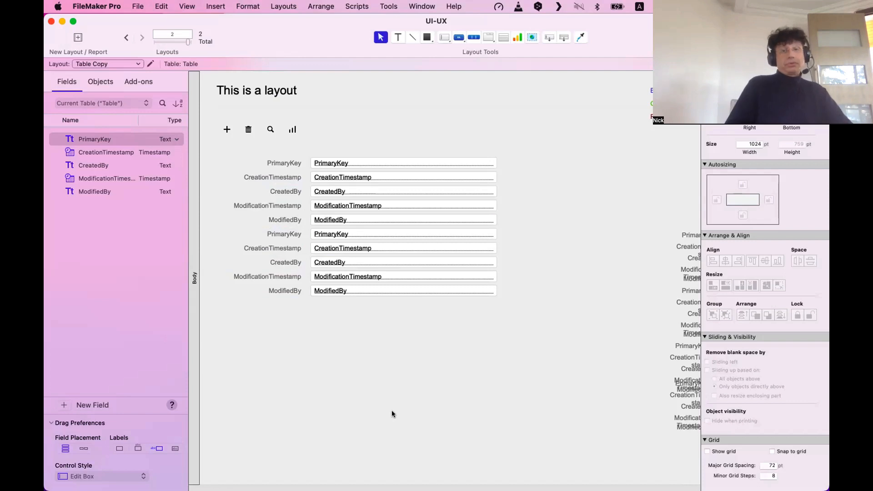
{"action": "key", "text": "super+z"}
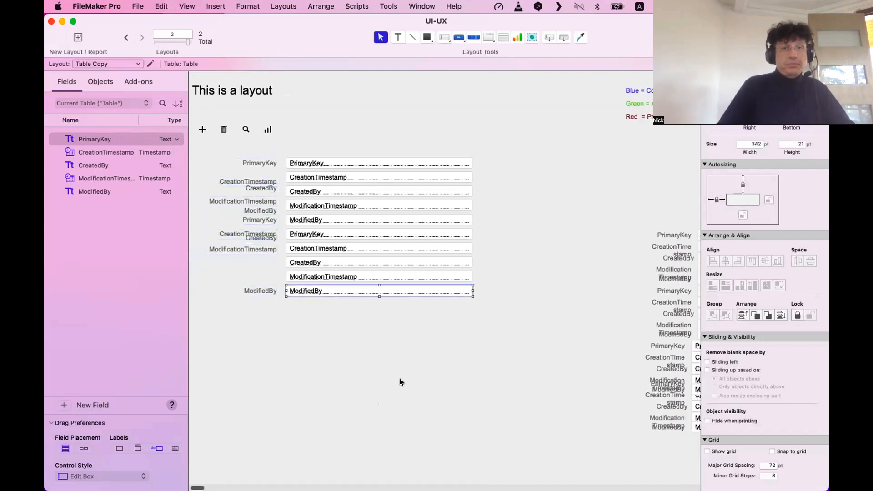
Undo further label changes and set the PrimaryKey and ModifiedBy labels level with their fields.
{"action": "key", "text": "super+z"}
{"action": "key", "text": "super+z"}
{"action": "key", "text": "super+z"}
{"action": "key", "text": "super+z"}
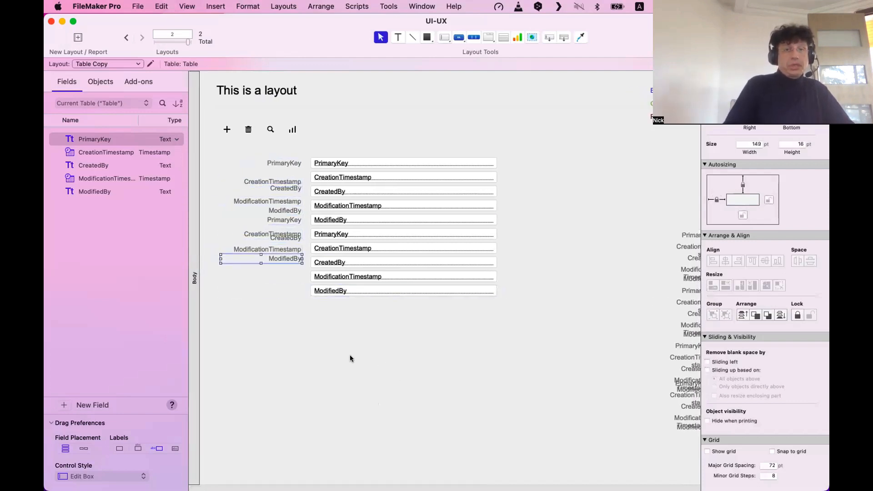
{"action": "left_click", "coordinate": [351, 359]}
{"action": "left_click_drag", "start_coordinate": [283, 164], "coordinate": [284, 173]}
{"action": "left_click", "coordinate": [290, 326]}
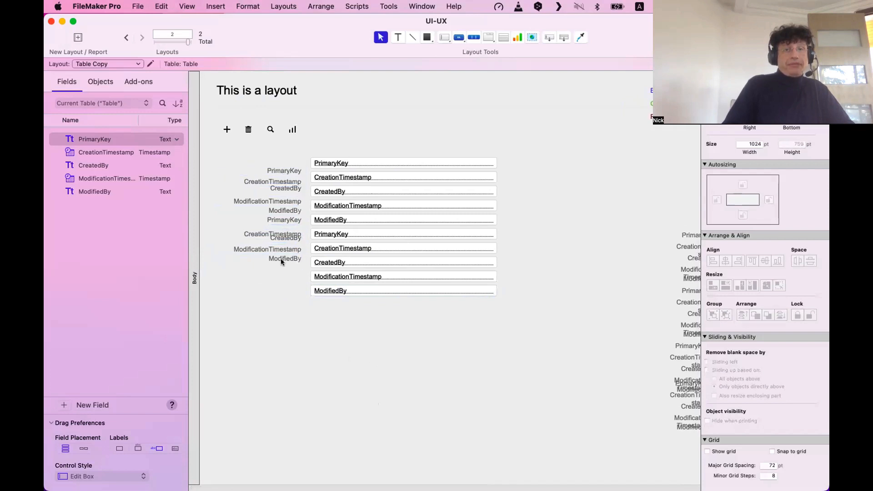
{"action": "left_click_drag", "start_coordinate": [280, 258], "coordinate": [284, 295]}
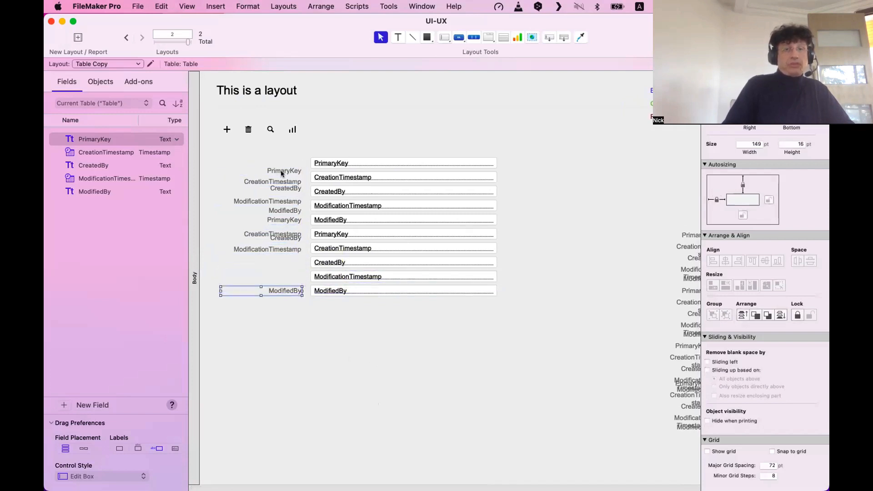
{"action": "left_click_drag", "start_coordinate": [283, 172], "coordinate": [282, 164]}
{"action": "left_click", "coordinate": [296, 376]}
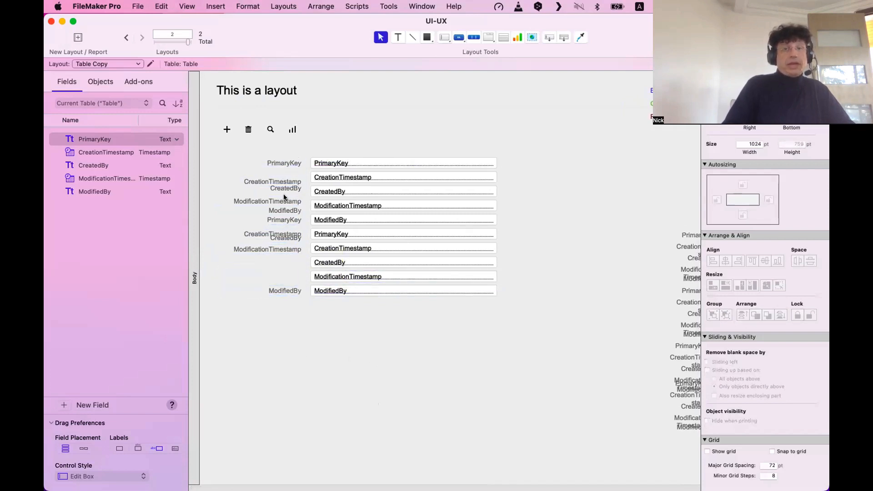
Compare the PrimaryKey and ModifiedBy labels with their fields and the ten-field column.
{"action": "left_click", "coordinate": [292, 163]}
{"action": "left_click", "coordinate": [318, 163], "text": "shift"}
{"action": "left_click", "coordinate": [287, 291], "text": "shift"}
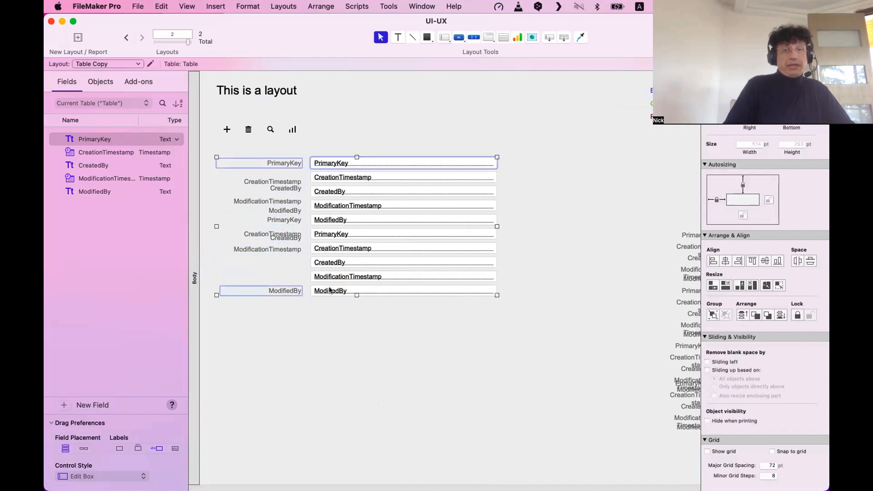
{"action": "left_click", "coordinate": [318, 291], "text": "shift"}
{"action": "left_click", "coordinate": [392, 150]}
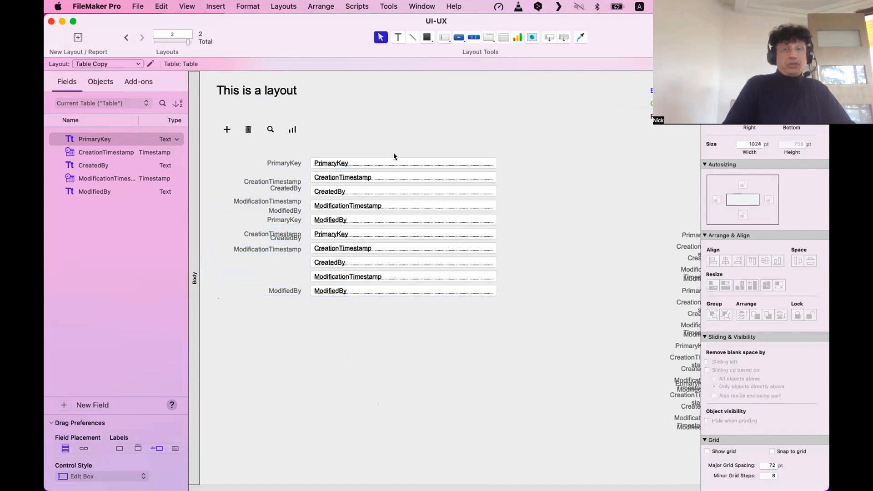
{"action": "left_click", "coordinate": [397, 161]}
{"action": "left_click_drag", "start_coordinate": [451, 310], "coordinate": [439, 142]}
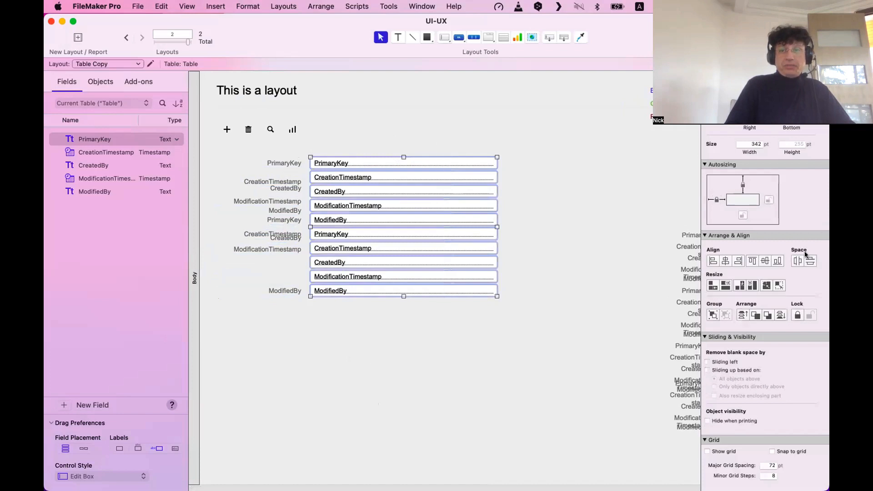
{"action": "left_click", "coordinate": [318, 318]}
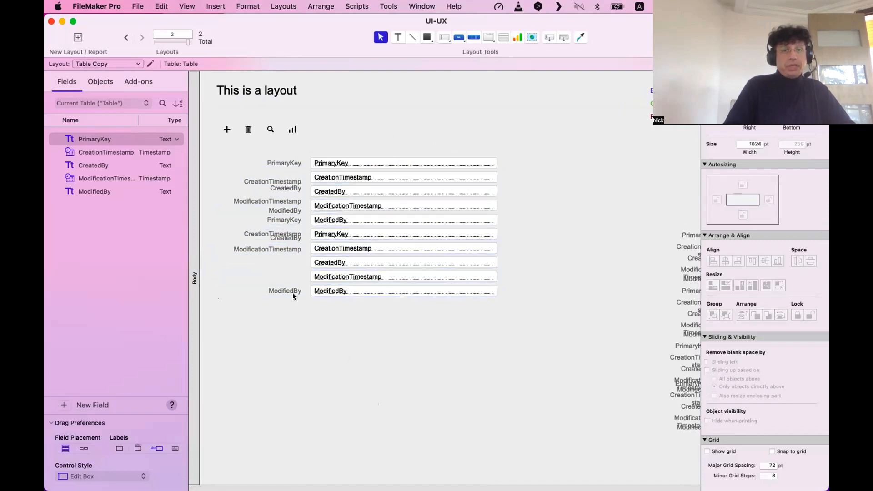
Recheck that the ModifiedBy and PrimaryKey labels align with their fields.
{"action": "left_click", "coordinate": [293, 292]}
{"action": "left_click", "coordinate": [332, 291], "text": "shift"}
{"action": "left_click", "coordinate": [293, 162]}
{"action": "left_click", "coordinate": [312, 164], "text": "shift"}
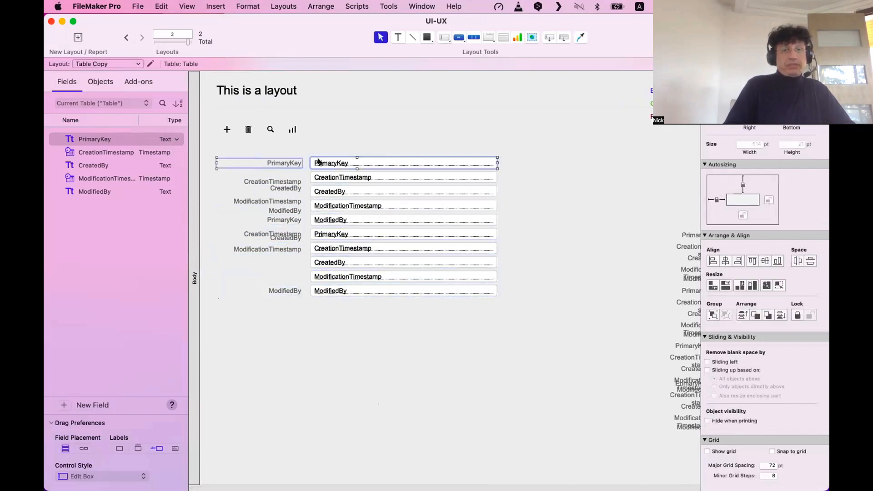
{"action": "left_click", "coordinate": [283, 328]}
Distribute all ten labels evenly in the vertical direction and confirm ModificationTimestamp sits level with its field.
{"action": "left_click_drag", "start_coordinate": [280, 368], "coordinate": [220, 156]}
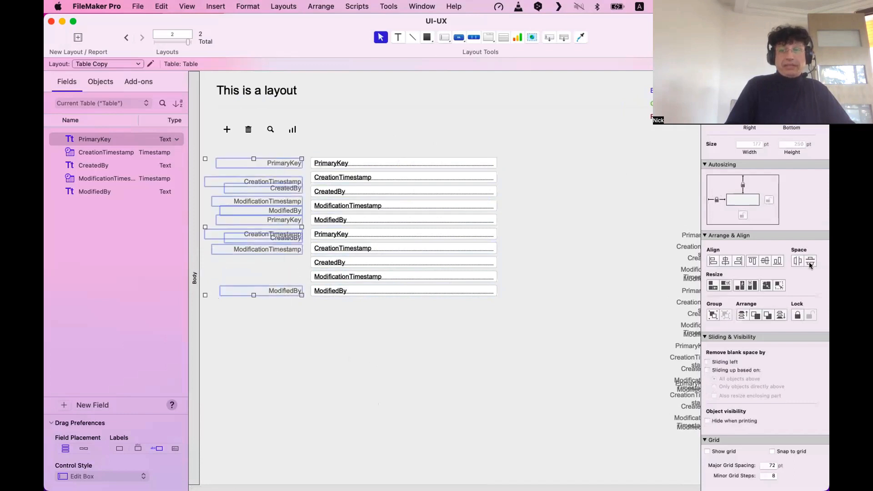
{"action": "left_click", "coordinate": [810, 262]}
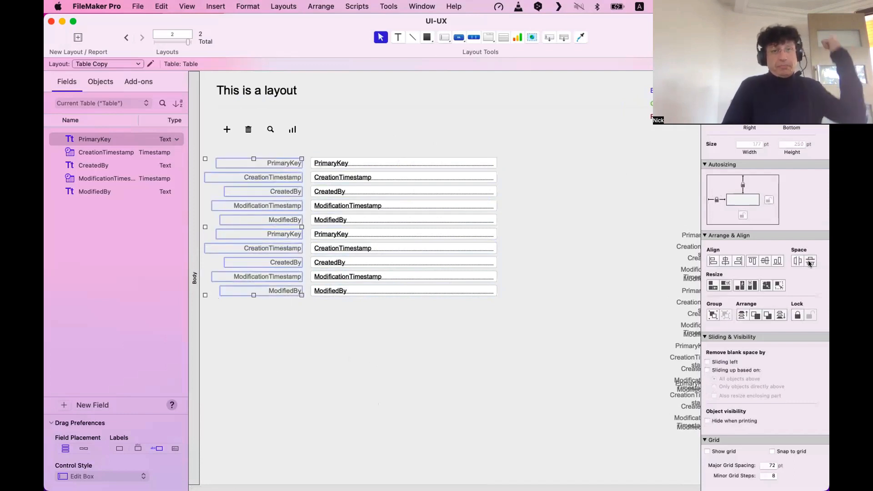
{"action": "left_click", "coordinate": [344, 426]}
{"action": "left_click", "coordinate": [277, 277]}
{"action": "left_click", "coordinate": [345, 276], "text": "shift"}
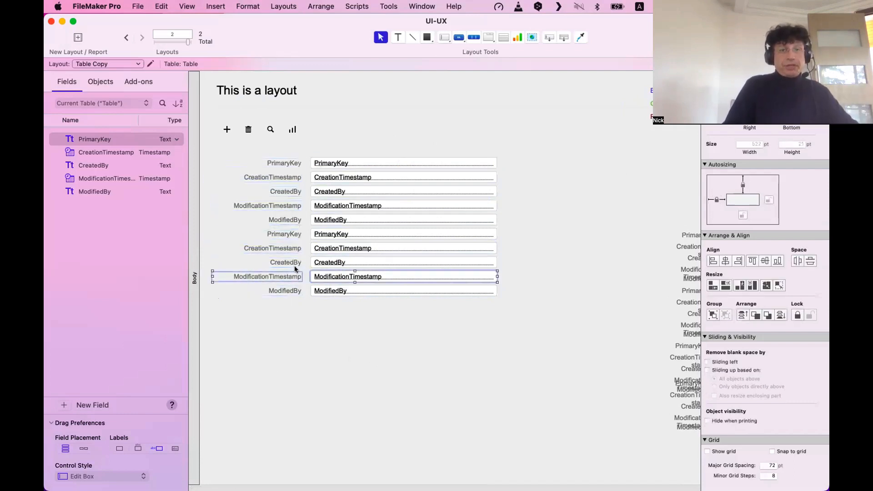
{"action": "left_click", "coordinate": [380, 400]}
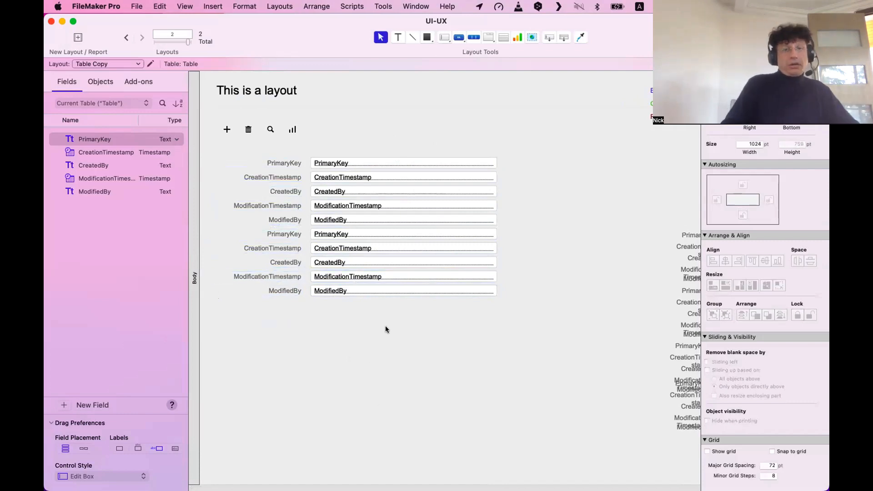
Select the ten field labels and narrow them from the left side.
{"action": "left_click_drag", "start_coordinate": [390, 341], "coordinate": [371, 153]}
{"action": "left_click_drag", "start_coordinate": [300, 341], "coordinate": [287, 137]}
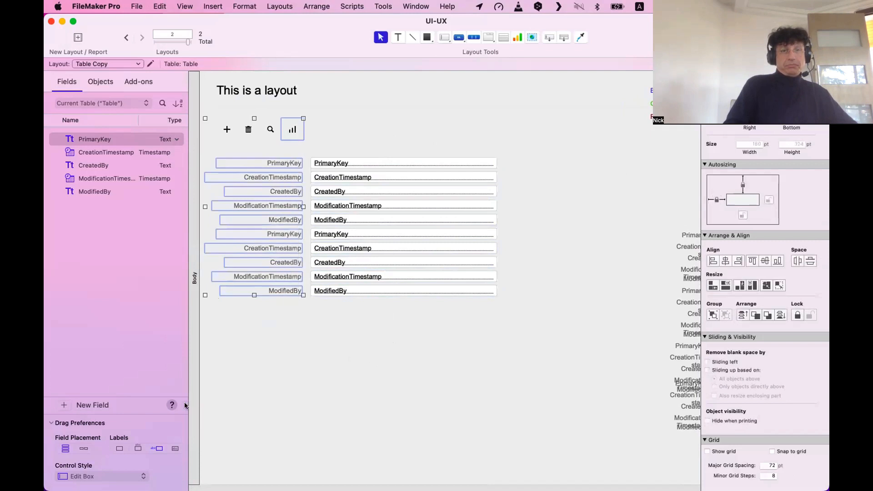
{"action": "left_click_drag", "start_coordinate": [303, 339], "coordinate": [274, 158]}
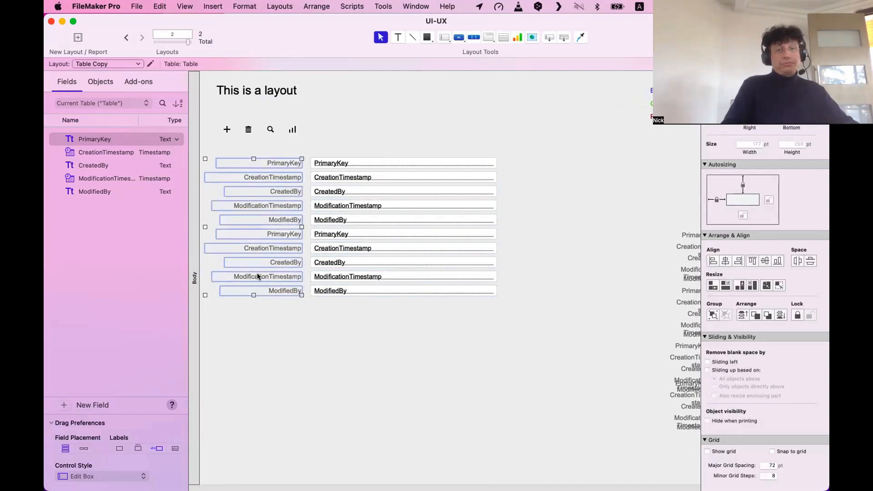
{"action": "left_click_drag", "start_coordinate": [203, 223], "coordinate": [210, 223]}
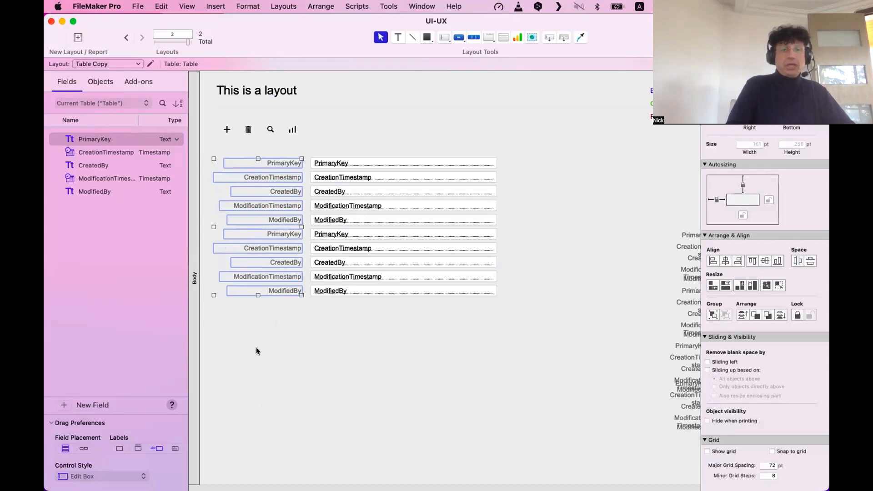
{"action": "left_click_drag", "start_coordinate": [256, 347], "coordinate": [256, 153]}
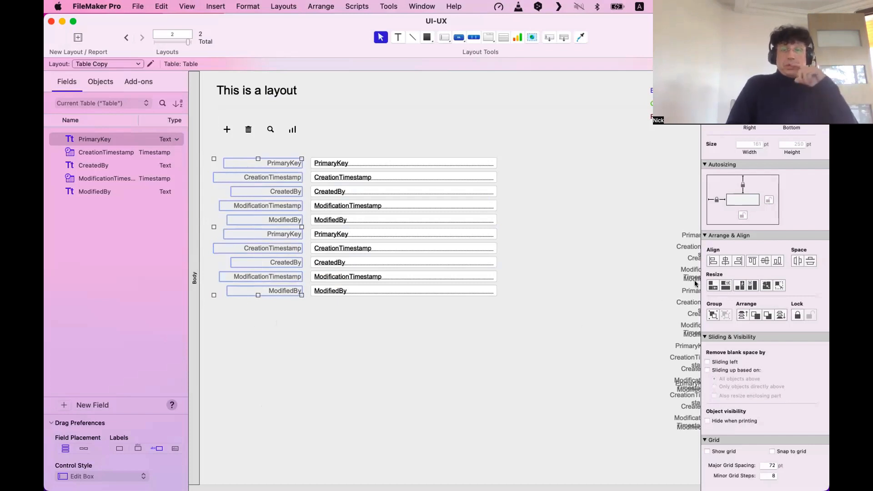
Align the ten labels' left edges and resize them all to the widest label's width.
{"action": "left_click", "coordinate": [712, 261]}
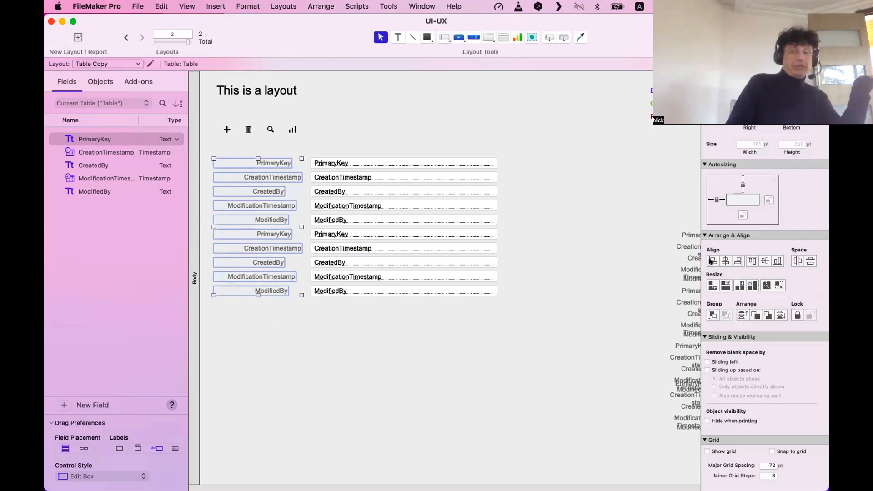
{"action": "left_click", "coordinate": [724, 286]}
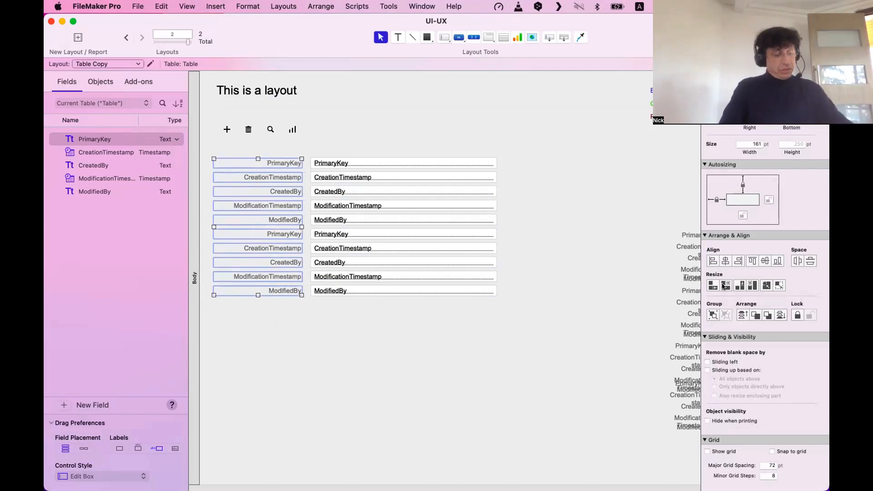
{"action": "key", "text": "super+z"}
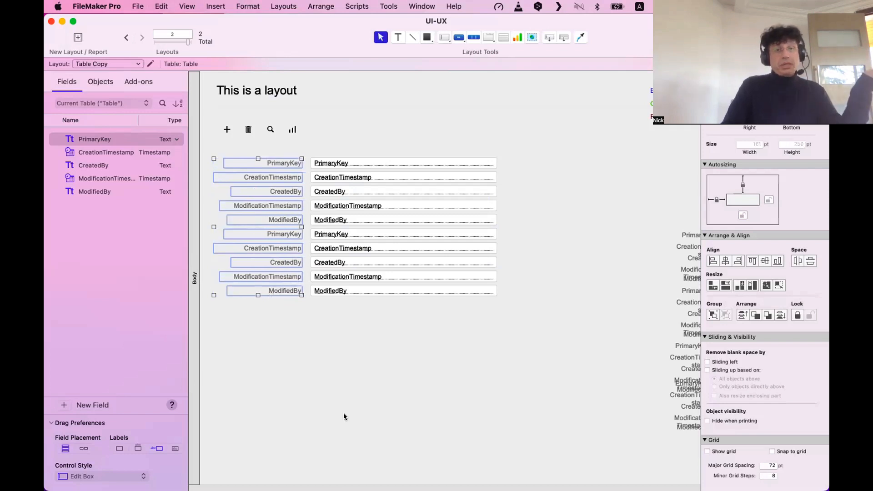
{"action": "left_click_drag", "start_coordinate": [314, 384], "coordinate": [241, 146]}
{"action": "left_click_drag", "start_coordinate": [263, 393], "coordinate": [261, 158]}
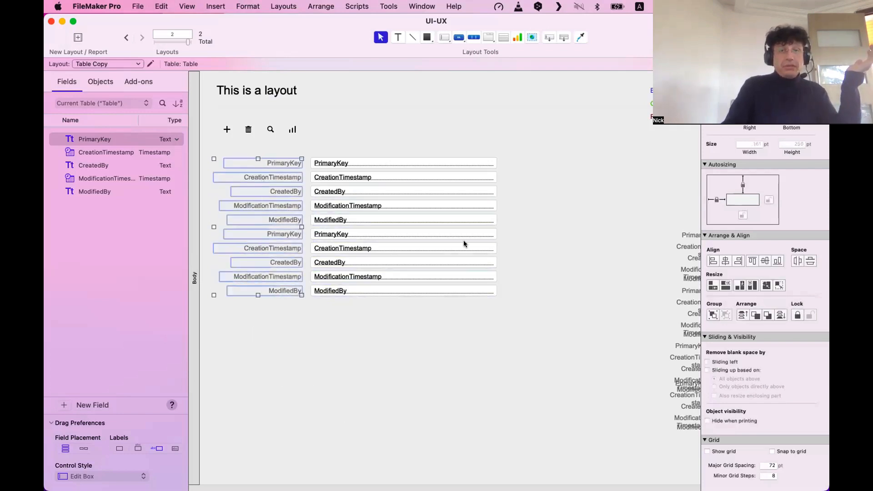
{"action": "left_click", "coordinate": [726, 285]}
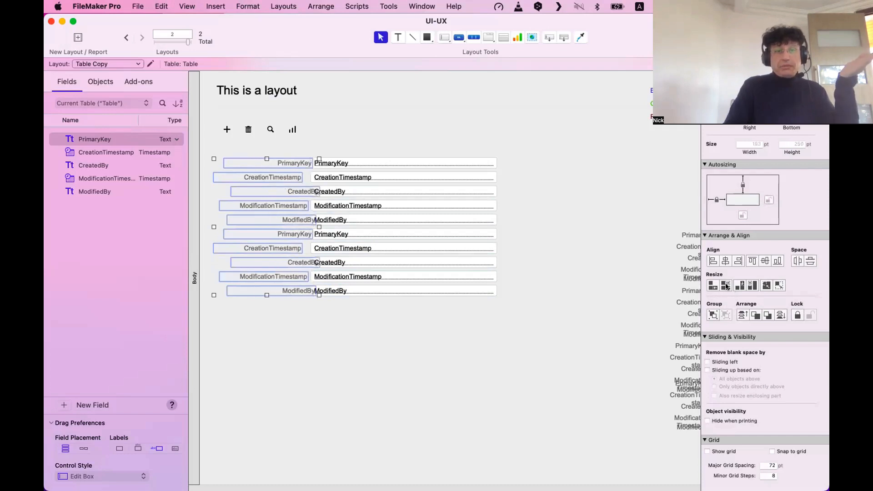
{"action": "left_click", "coordinate": [713, 260]}
{"action": "key", "text": "super+c"}
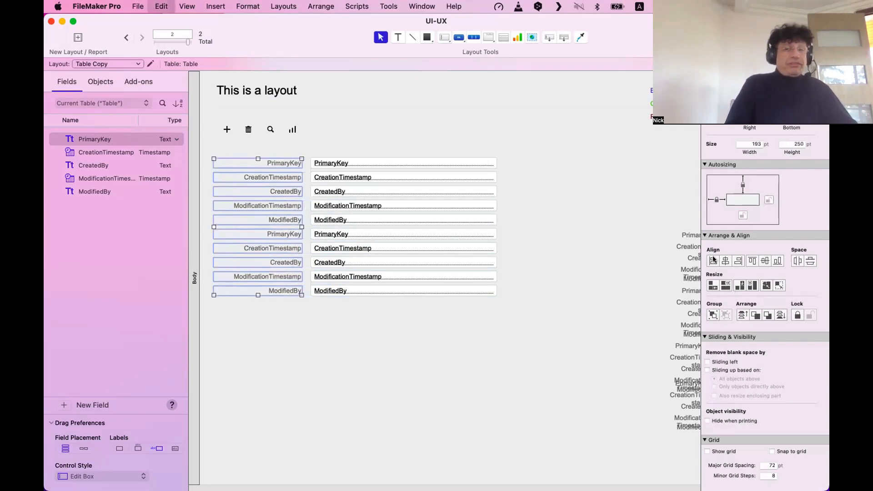
{"action": "key", "text": "super+z"}
{"action": "key", "text": "super+z"}
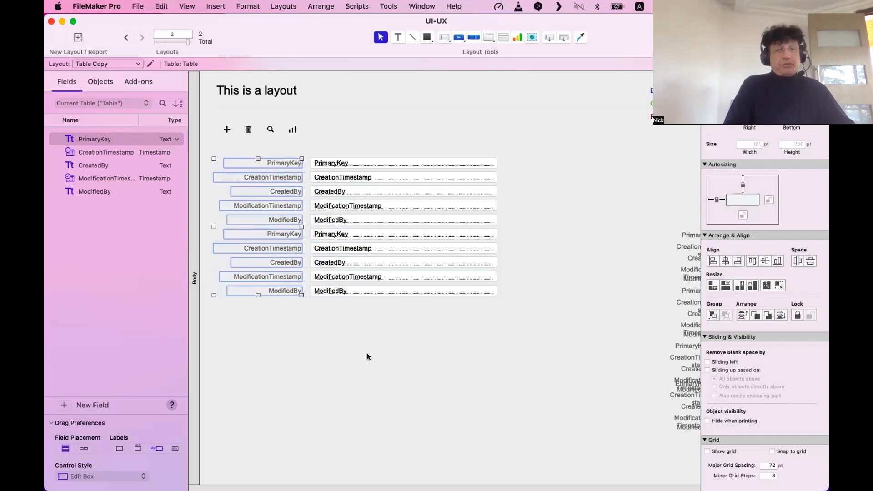
{"action": "left_click_drag", "start_coordinate": [274, 329], "coordinate": [282, 141]}
{"action": "left_click", "coordinate": [713, 261]}
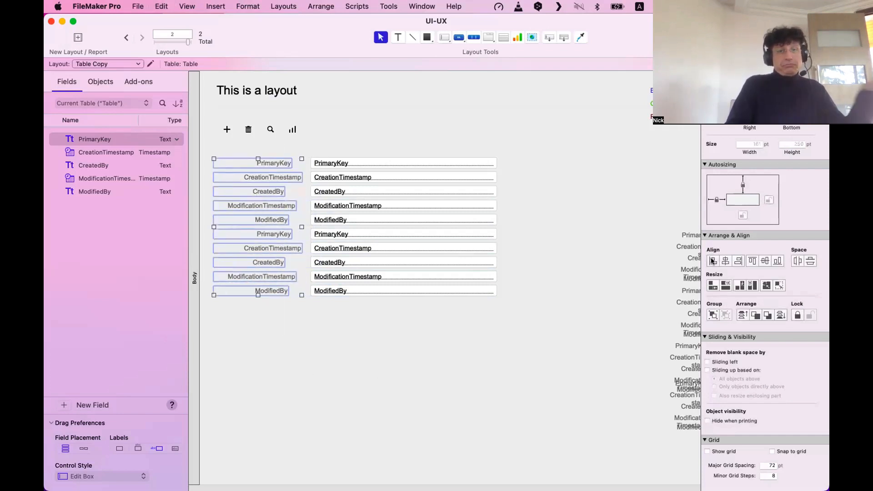
{"action": "left_click", "coordinate": [728, 286]}
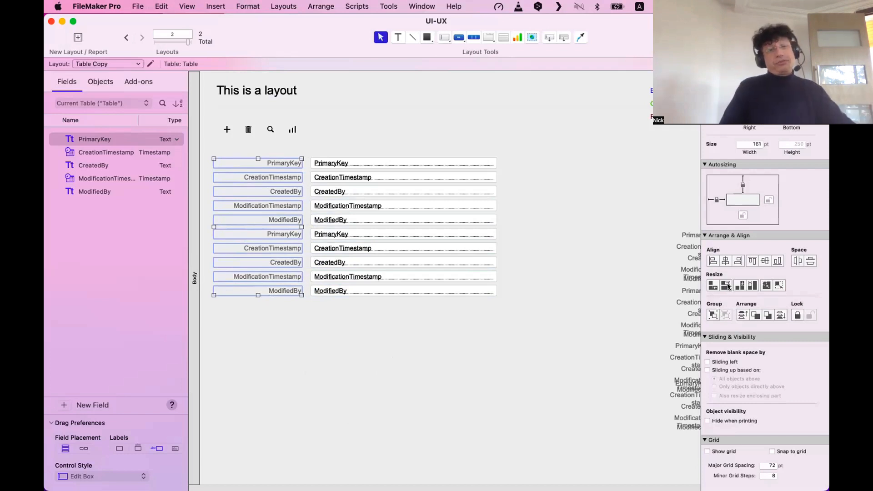
Nudge the field boxes slightly to sit evenly beside the aligned labels.
{"action": "left_click_drag", "start_coordinate": [391, 372], "coordinate": [356, 293]}
{"action": "left_click_drag", "start_coordinate": [366, 331], "coordinate": [348, 177]}
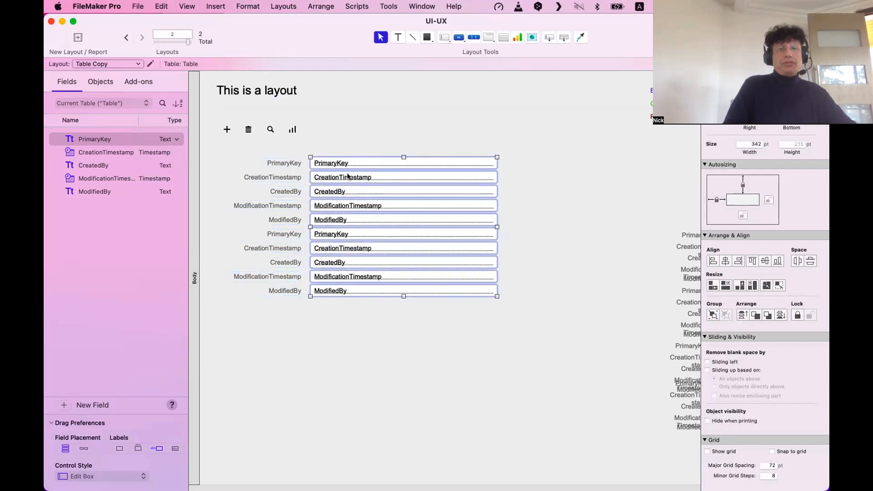
{"action": "left_click", "coordinate": [360, 177]}
{"action": "left_click_drag", "start_coordinate": [424, 388], "coordinate": [392, 174]}
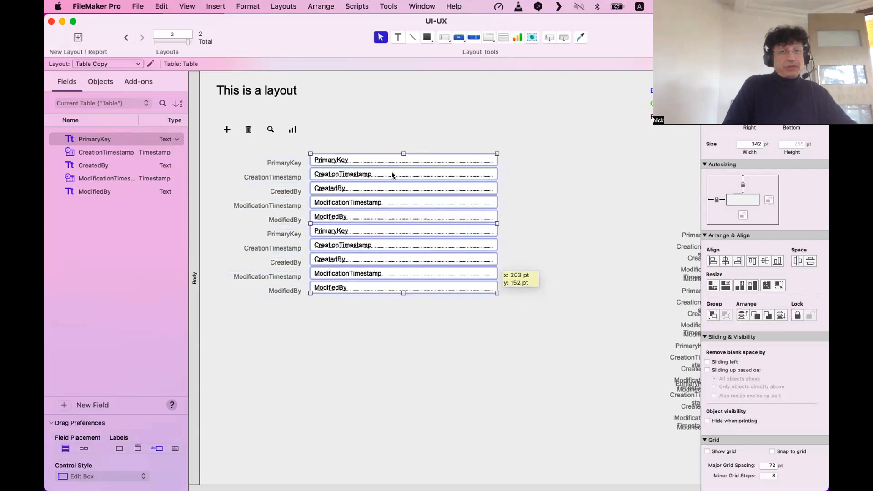
{"action": "key", "text": "super+z"}
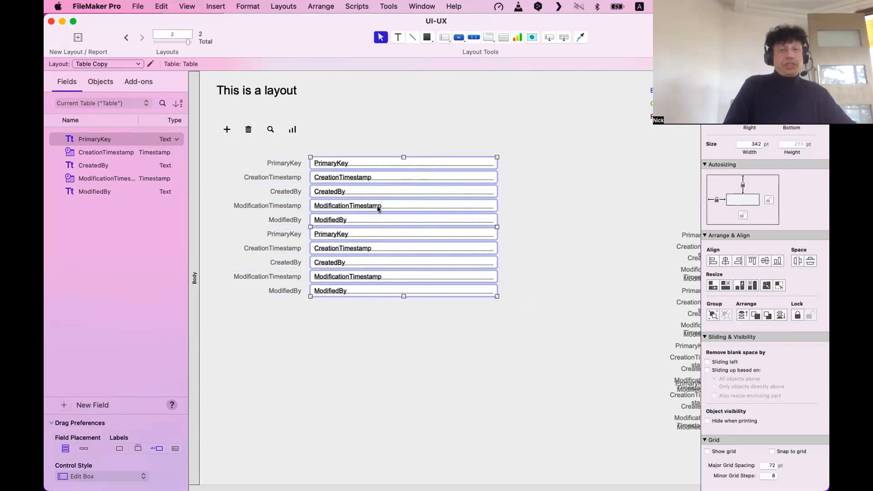
{"action": "mouse_move", "coordinate": [378, 205]}
{"action": "left_mouse_down"}
{"action": "mouse_move", "coordinate": [390, 203]}
{"action": "mouse_move", "coordinate": [354, 105]}
{"action": "mouse_move", "coordinate": [361, 351]}
{"action": "mouse_move", "coordinate": [405, 146]}
{"action": "mouse_move", "coordinate": [462, 196]}
{"action": "mouse_move", "coordinate": [378, 204]}
{"action": "left_mouse_up"}
{"action": "left_click", "coordinate": [397, 317]}
Reposition the whole label and field block slightly lower beneath the icon row.
{"action": "left_click_drag", "start_coordinate": [420, 336], "coordinate": [250, 159]}
{"action": "left_click_drag", "start_coordinate": [353, 162], "coordinate": [356, 155]}
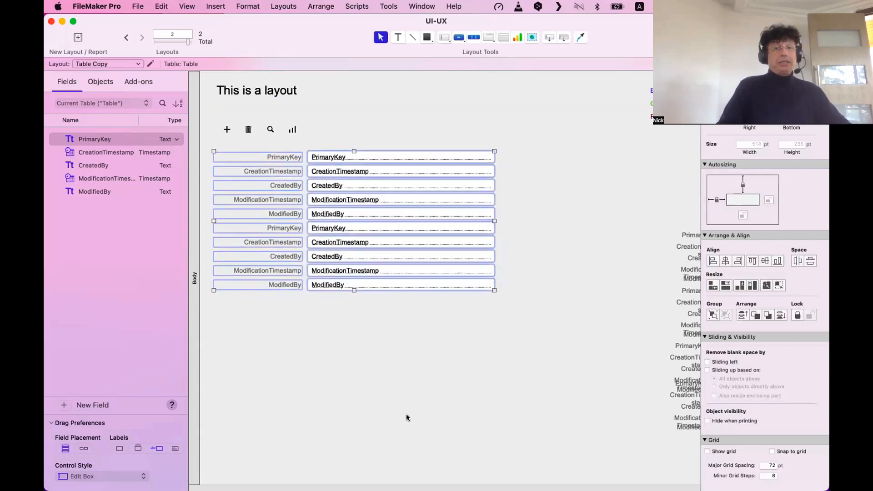
{"action": "left_click", "coordinate": [406, 418]}
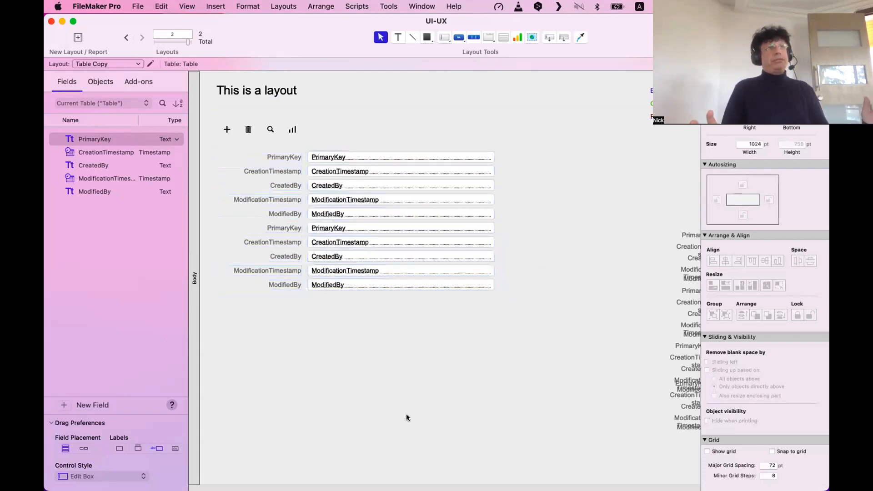
{"action": "scroll", "coordinate": [399, 359], "scroll_direction": "down", "scroll_amount": 2}
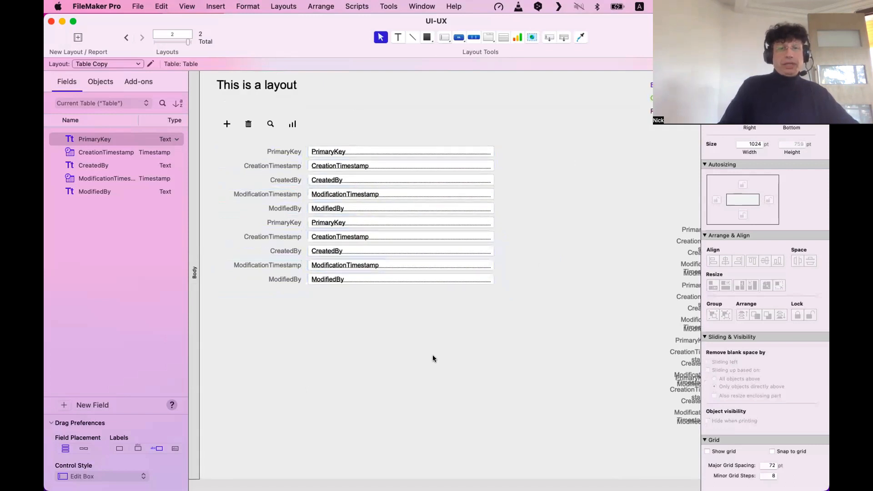
{"action": "left_click_drag", "start_coordinate": [334, 216], "coordinate": [258, 155]}
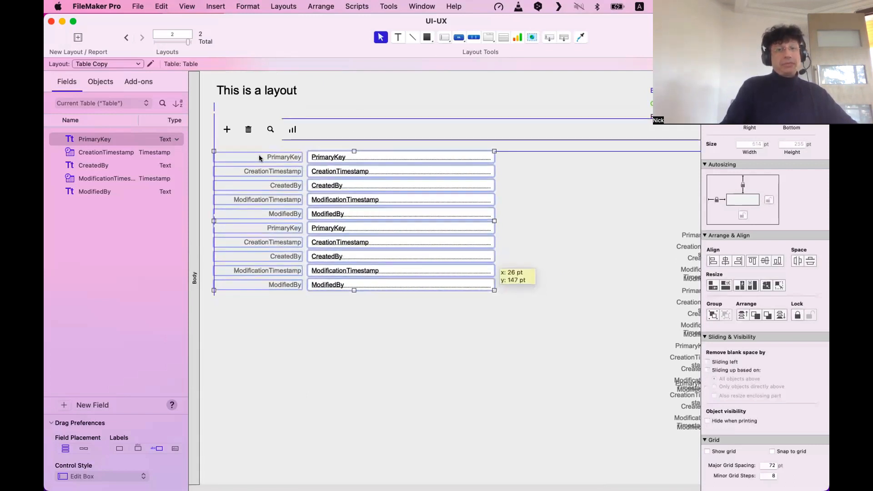
{"action": "left_click", "coordinate": [320, 367]}
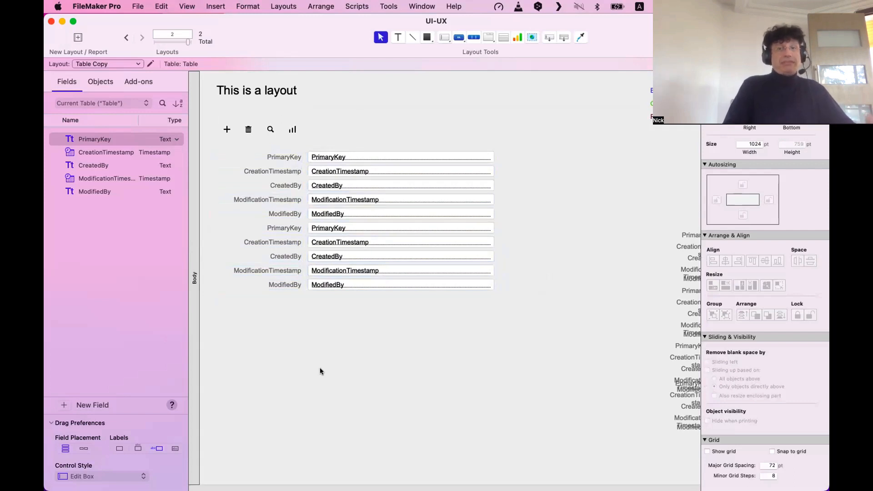
Draw a rounded rectangle and stretch it over the label and field block.
{"action": "left_click", "coordinate": [430, 37]}
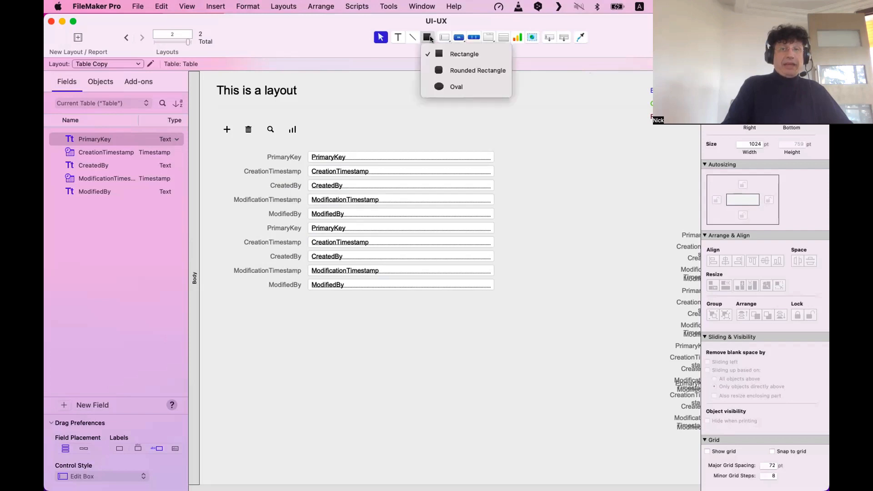
{"action": "left_click", "coordinate": [468, 69]}
{"action": "left_click_drag", "start_coordinate": [287, 305], "coordinate": [513, 455]}
{"action": "left_click", "coordinate": [559, 411]}
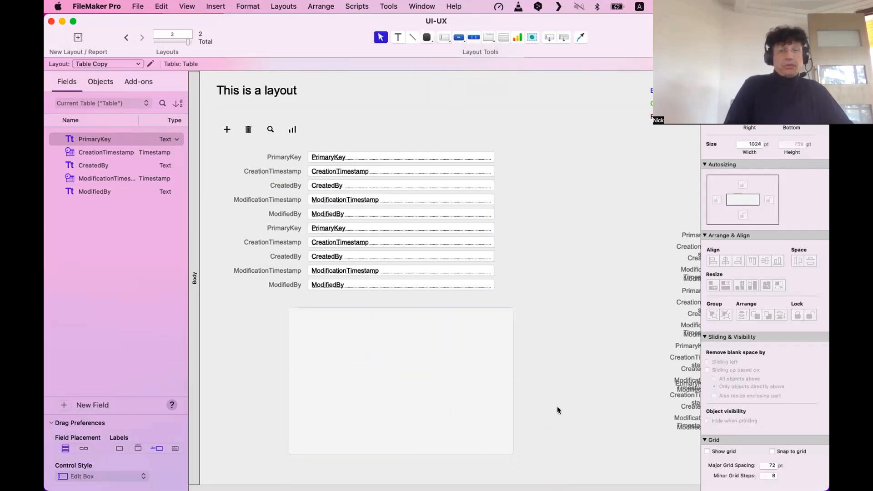
{"action": "left_click_drag", "start_coordinate": [455, 395], "coordinate": [379, 231]}
{"action": "left_click_drag", "start_coordinate": [439, 219], "coordinate": [505, 216]}
{"action": "left_click_drag", "start_coordinate": [357, 286], "coordinate": [358, 301]}
{"action": "left_click", "coordinate": [413, 342]}
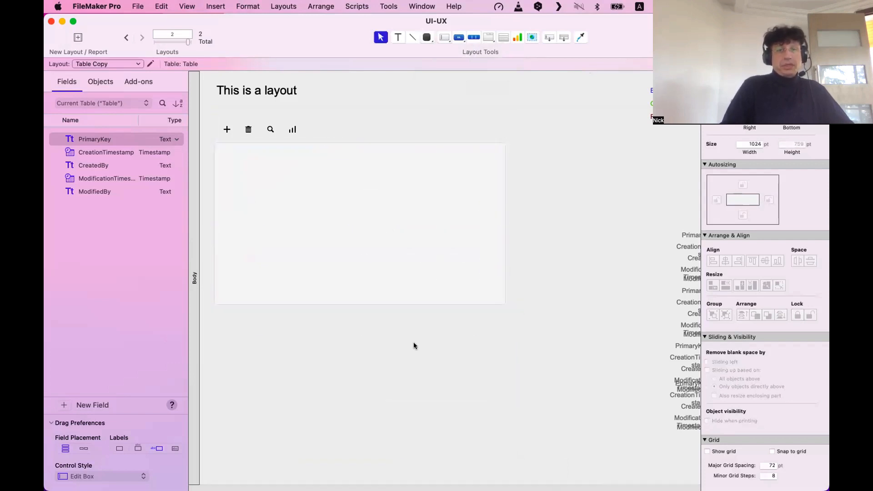
Send the rounded rectangle behind the labels and fields.
{"action": "left_click", "coordinate": [386, 232]}
{"action": "left_click", "coordinate": [306, 4]}
{"action": "left_click", "coordinate": [332, 97]}
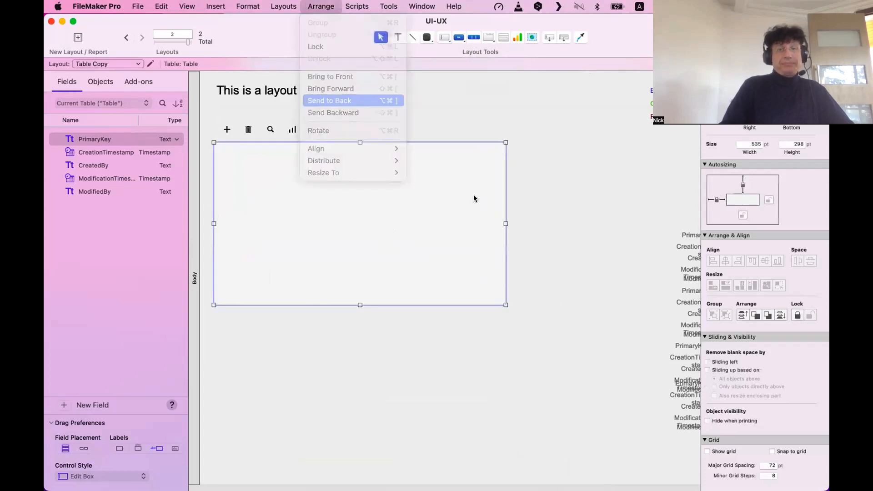
{"action": "left_click", "coordinate": [520, 277]}
Adjust the panel's bottom and left edges to frame the block at 538 × 288 pt.
{"action": "left_click", "coordinate": [356, 305]}
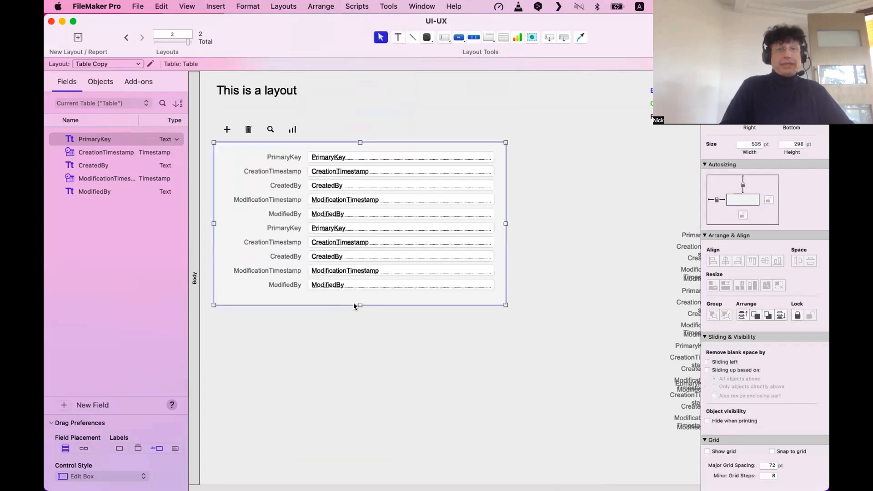
{"action": "left_click_drag", "start_coordinate": [357, 303], "coordinate": [356, 299]}
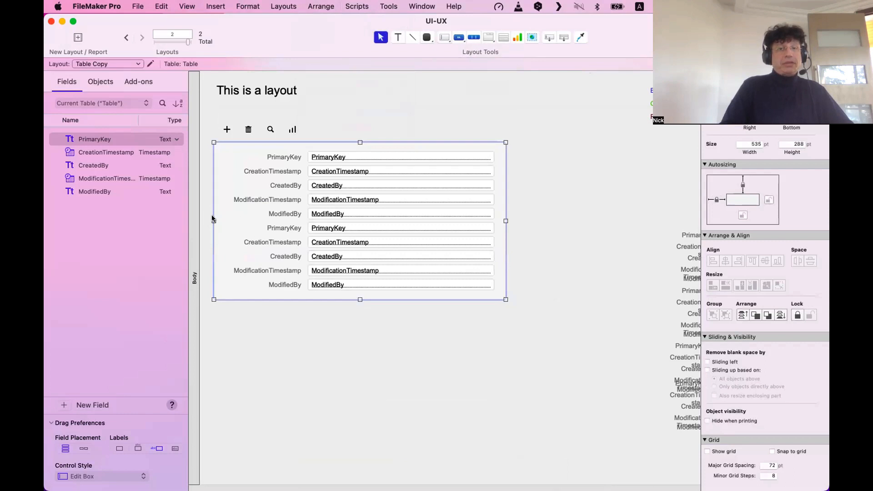
{"action": "left_click_drag", "start_coordinate": [212, 219], "coordinate": [218, 220]}
{"action": "left_click", "coordinate": [476, 322]}
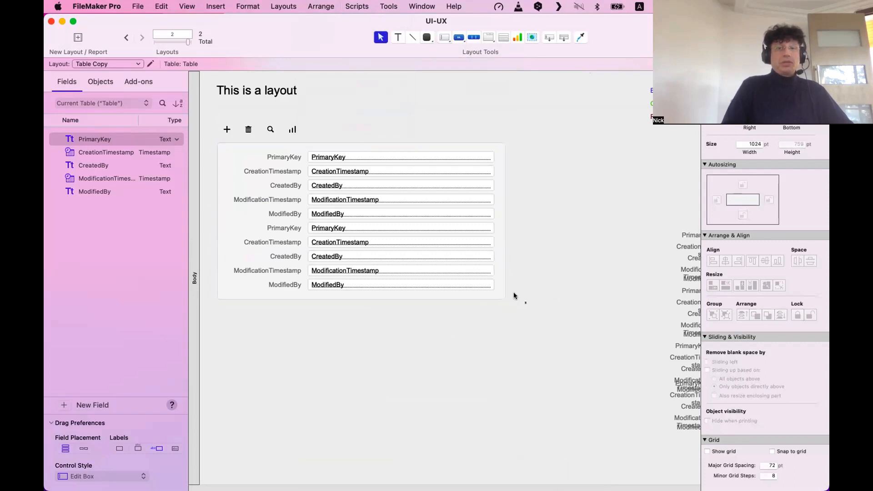
{"action": "left_click_drag", "start_coordinate": [526, 303], "coordinate": [239, 140]}
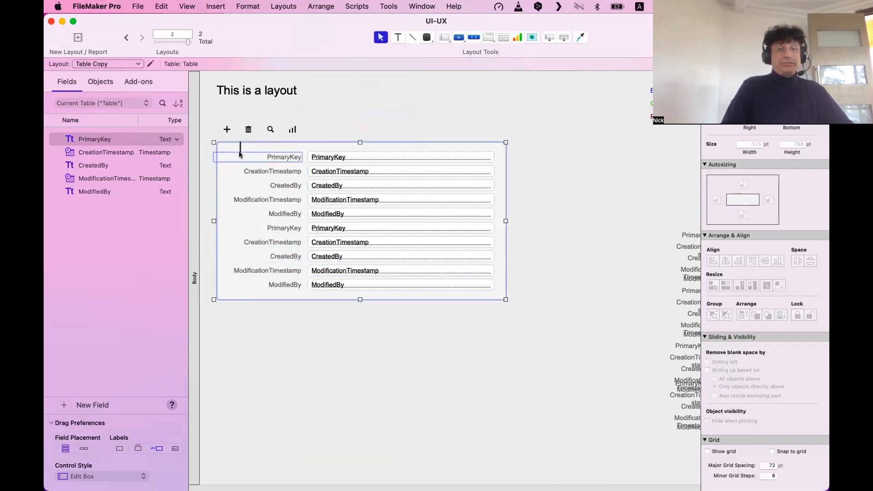
{"action": "left_click", "coordinate": [335, 319]}
{"action": "left_click", "coordinate": [265, 222]}
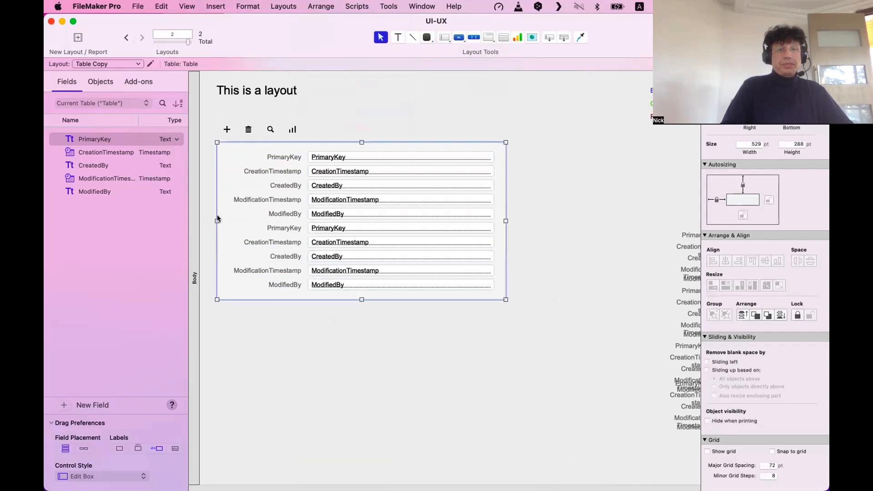
{"action": "left_click_drag", "start_coordinate": [217, 220], "coordinate": [213, 220]}
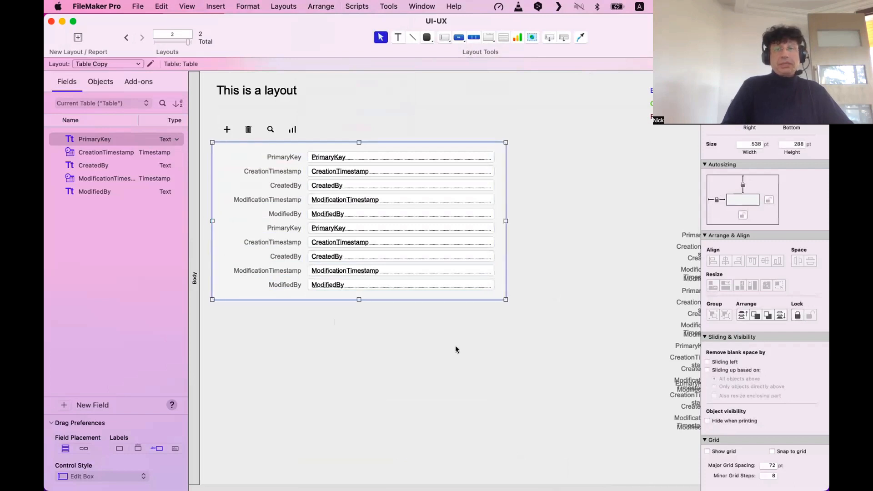
{"action": "left_click_drag", "start_coordinate": [511, 323], "coordinate": [242, 149]}
{"action": "left_click", "coordinate": [282, 324]}
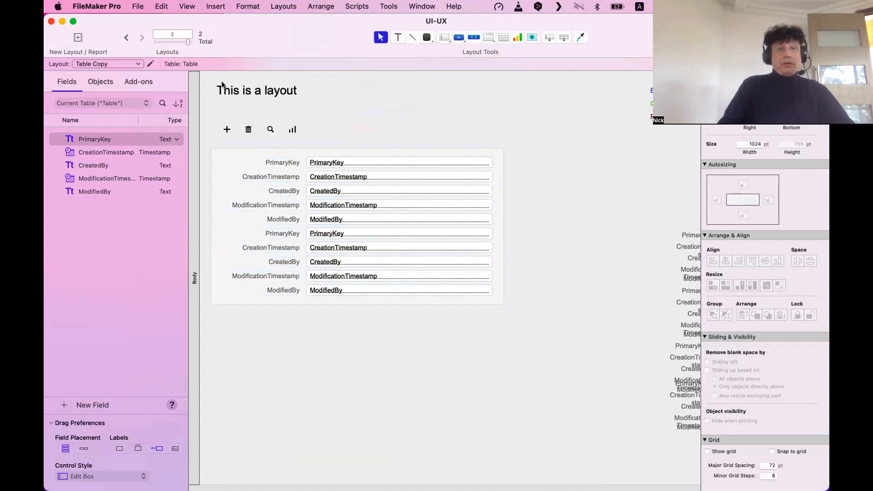
Narrow individual field boxes, e.g. ModifiedBy to 133 pt and PrimaryKey to 126 pt.
{"action": "left_click", "coordinate": [123, 36]}
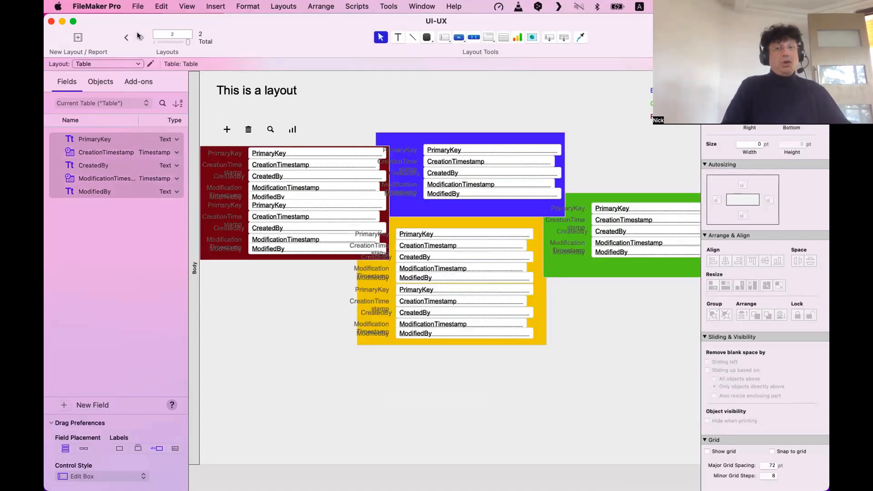
{"action": "left_click", "coordinate": [140, 37]}
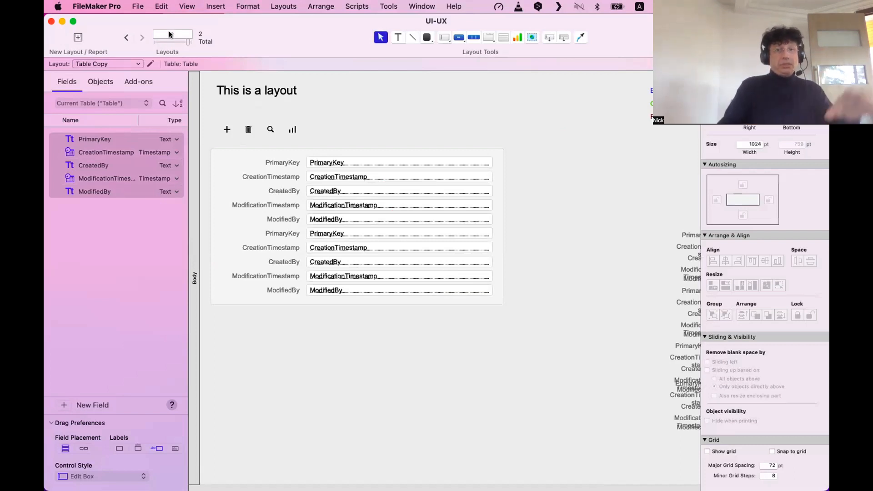
{"action": "left_click", "coordinate": [478, 255]}
{"action": "left_click_drag", "start_coordinate": [493, 262], "coordinate": [426, 234]}
{"action": "left_click", "coordinate": [478, 247]}
{"action": "left_click", "coordinate": [484, 232]}
{"action": "left_click", "coordinate": [485, 219]}
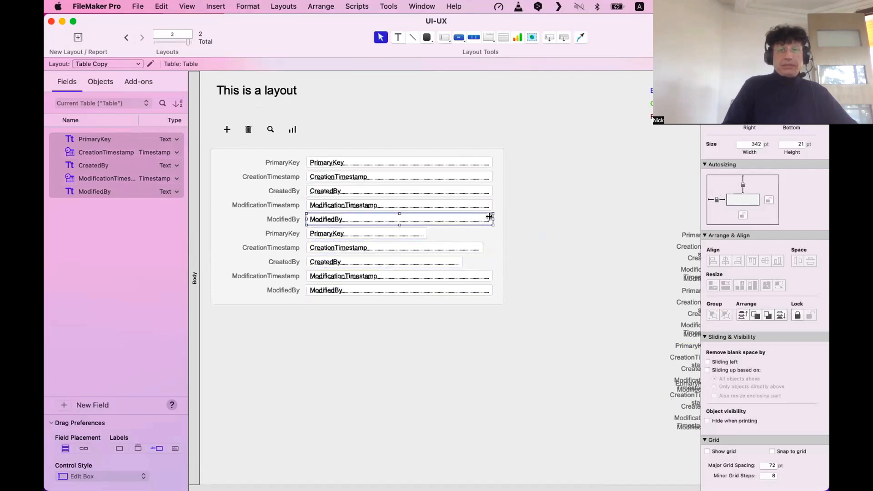
{"action": "left_click_drag", "start_coordinate": [491, 220], "coordinate": [376, 219]}
{"action": "left_click", "coordinate": [400, 233]}
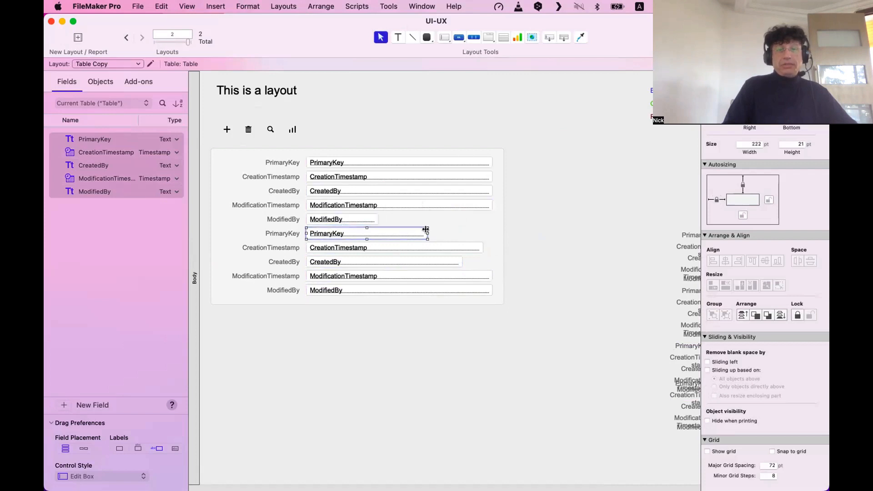
{"action": "left_click_drag", "start_coordinate": [425, 233], "coordinate": [373, 230]}
{"action": "left_click", "coordinate": [486, 204]}
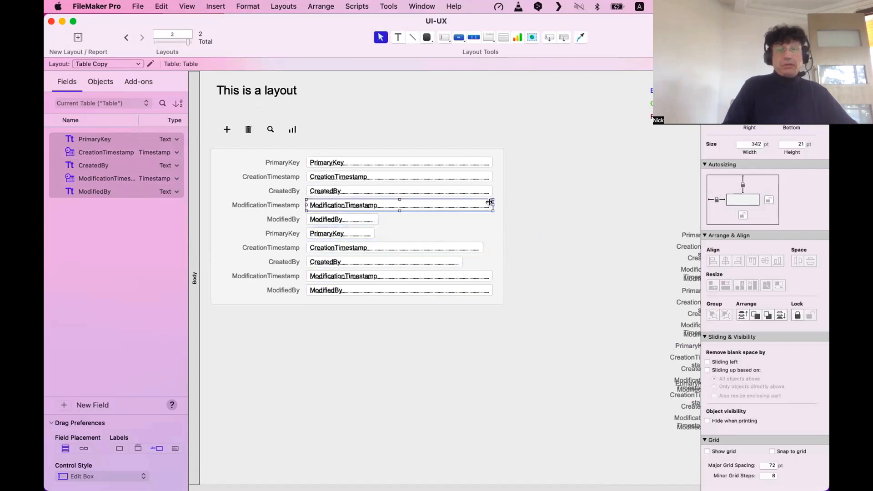
{"action": "left_click_drag", "start_coordinate": [489, 202], "coordinate": [473, 203]}
{"action": "left_click", "coordinate": [485, 191]}
{"action": "left_click", "coordinate": [537, 229]}
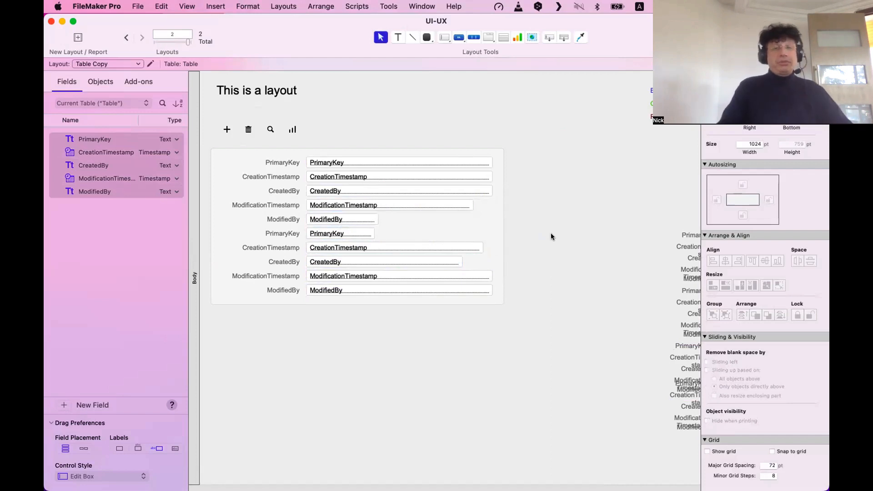
Resize all ten field boxes to the largest field's width.
{"action": "left_click_drag", "start_coordinate": [569, 325], "coordinate": [298, 133]}
{"action": "left_click", "coordinate": [725, 285]}
{"action": "left_click", "coordinate": [494, 338]}
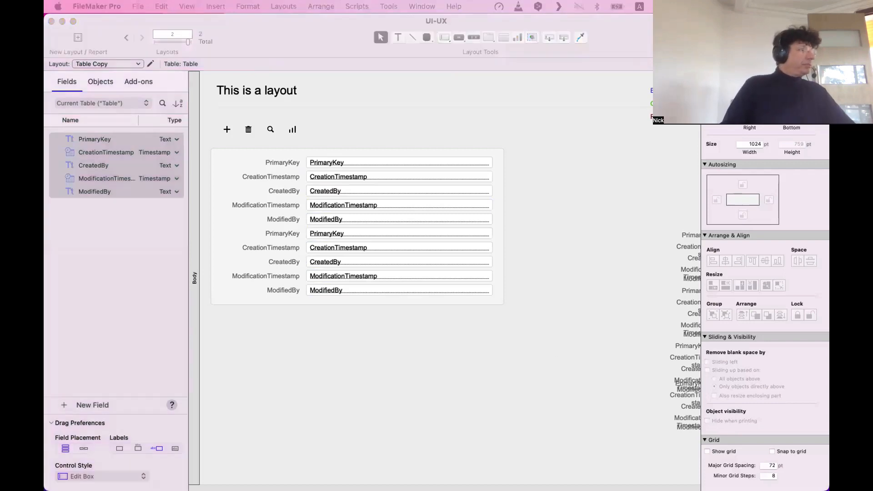
Bring up the reference image window, reposition it, then close it.
{"action": "key", "text": "super+Tab"}
{"action": "left_click_drag", "start_coordinate": [369, 44], "coordinate": [370, 185]}
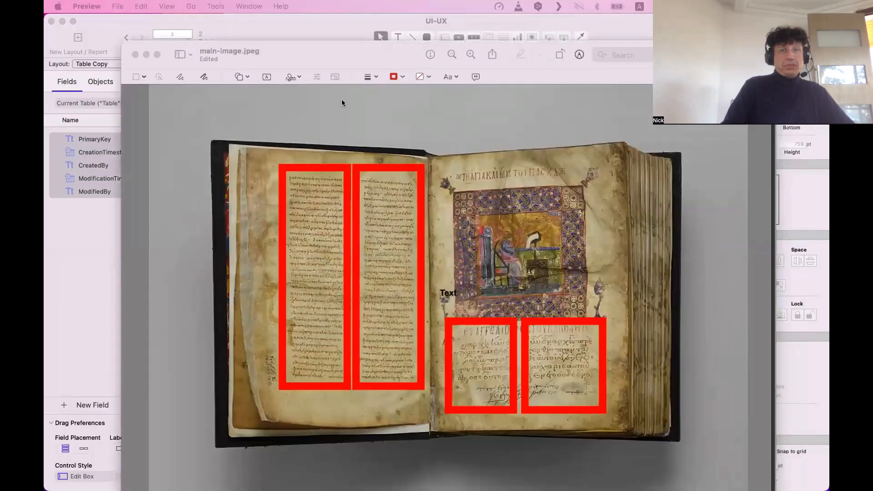
{"action": "key", "text": "super+w"}
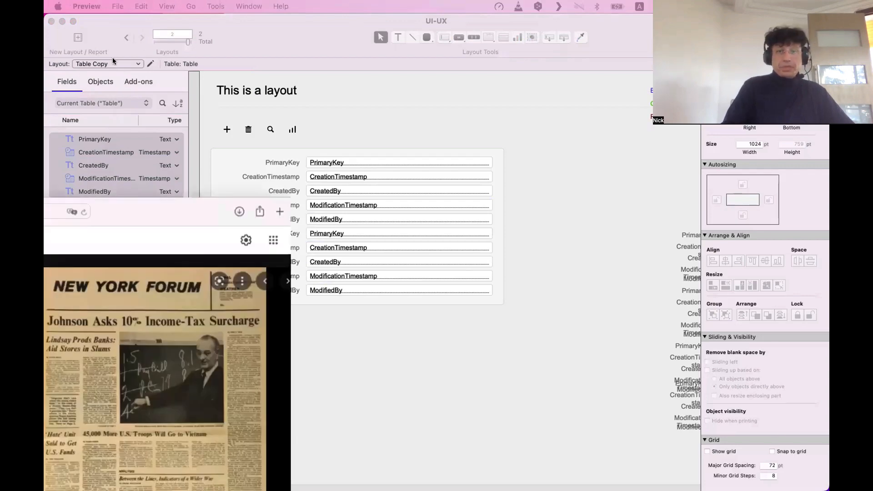
Minimise the Google Images newspaper window and select the layout's background panel.
{"action": "key", "text": "super+Tab"}
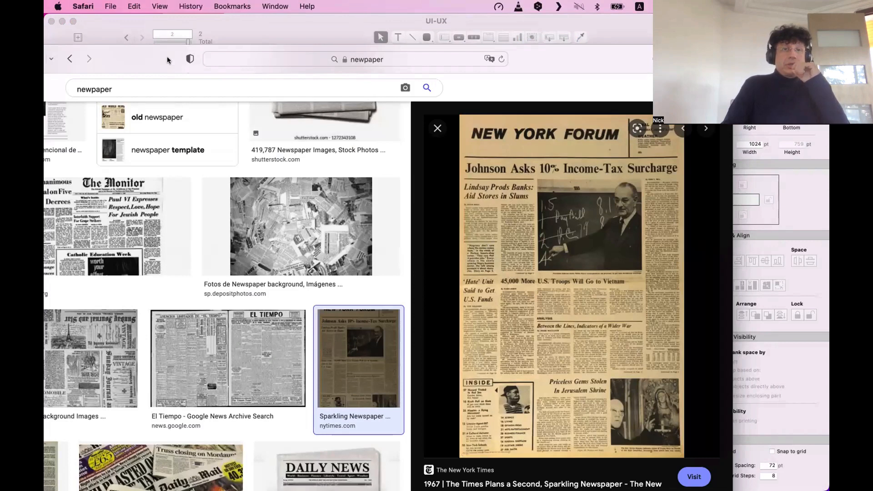
{"action": "key", "text": "super+m"}
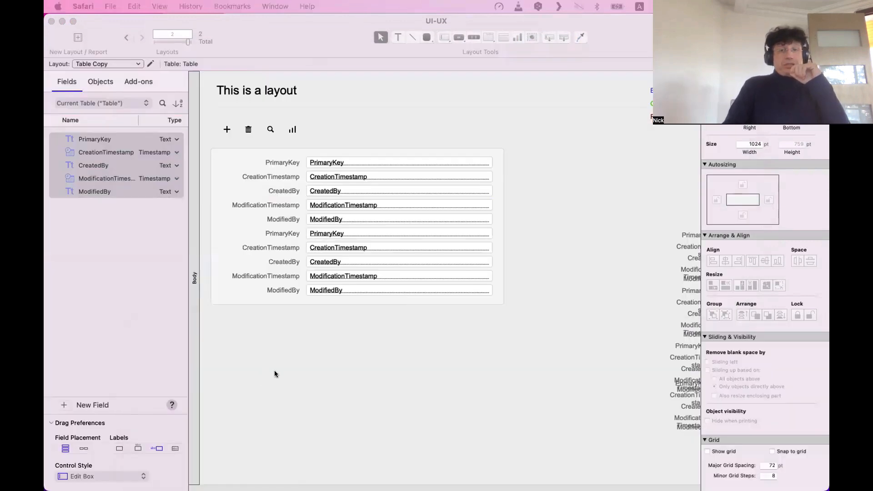
{"action": "left_click", "coordinate": [342, 300]}
Stretch the background panel downward and draw a horizontal line beneath the field rows.
{"action": "left_click_drag", "start_coordinate": [356, 303], "coordinate": [362, 473]}
{"action": "left_click", "coordinate": [536, 341]}
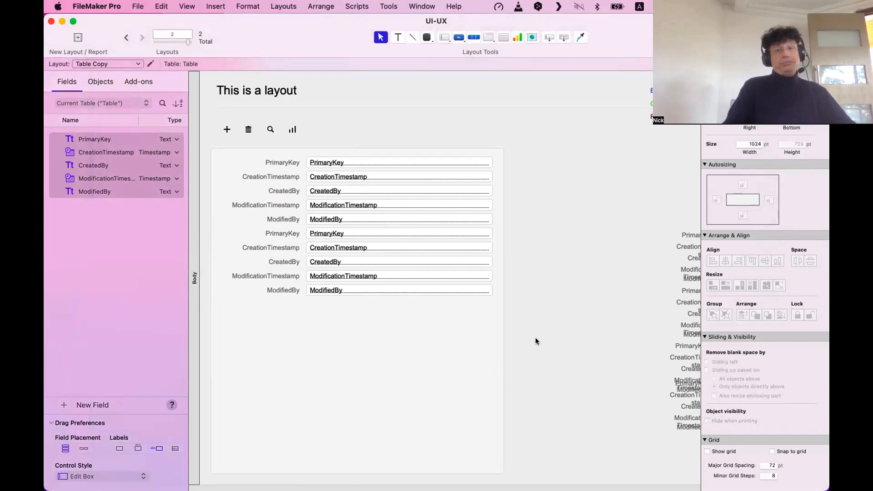
{"action": "left_click", "coordinate": [412, 38]}
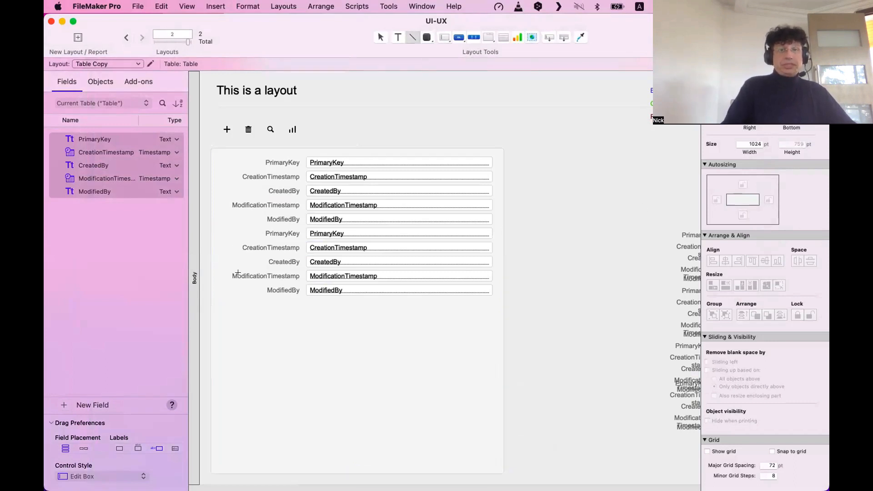
{"action": "left_click_drag", "start_coordinate": [223, 311], "coordinate": [490, 304]}
Lengthen the separator line leftward to 495 pt and move it up closer to the fields.
{"action": "left_click", "coordinate": [541, 315]}
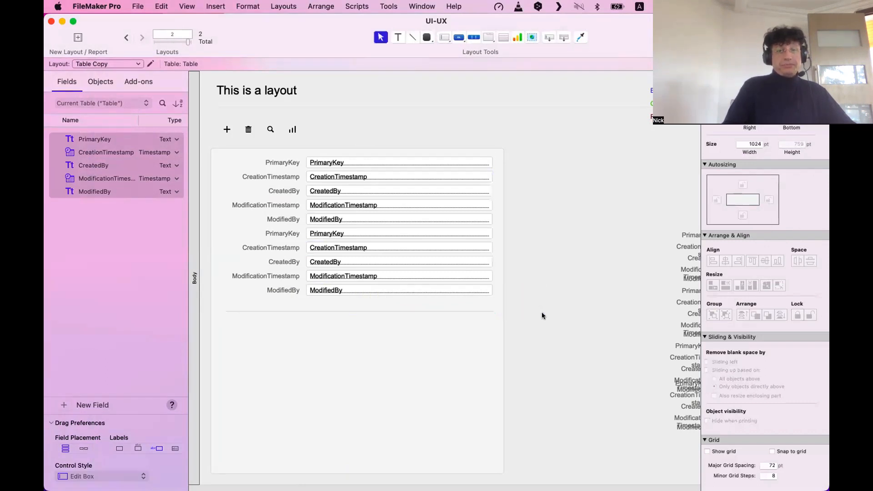
{"action": "left_click", "coordinate": [356, 305]}
{"action": "left_click", "coordinate": [346, 311]}
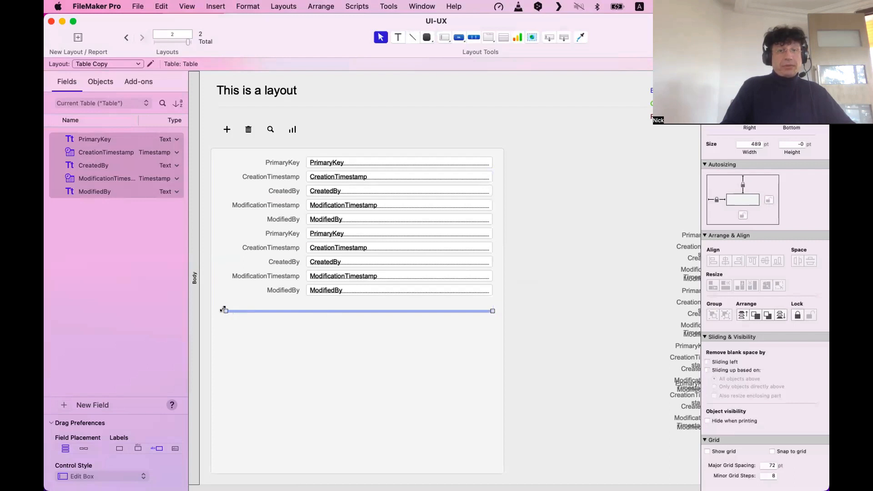
{"action": "left_click_drag", "start_coordinate": [223, 309], "coordinate": [220, 309]}
{"action": "left_click", "coordinate": [551, 303]}
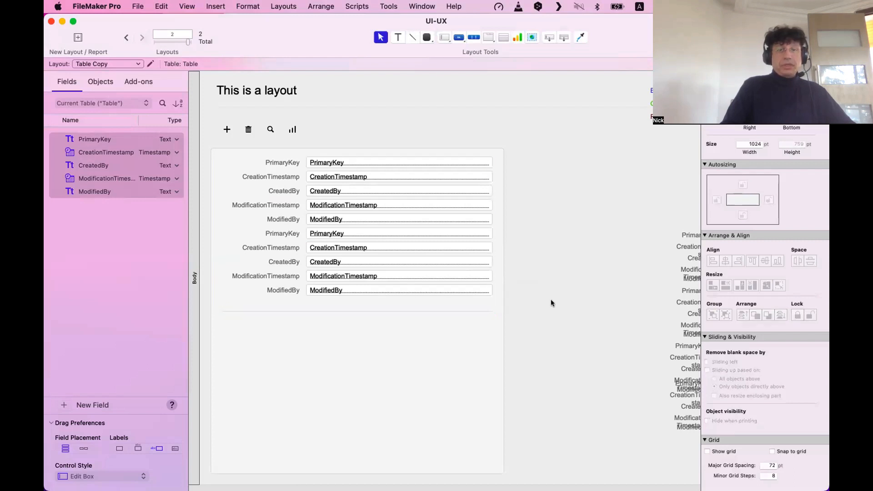
{"action": "left_click", "coordinate": [382, 308]}
{"action": "left_click", "coordinate": [381, 307]}
{"action": "left_click_drag", "start_coordinate": [380, 307], "coordinate": [381, 302]}
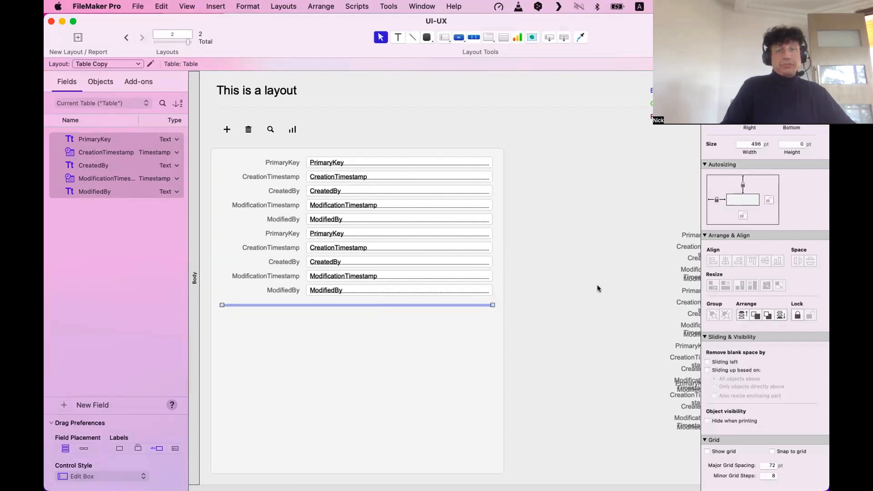
{"action": "left_click_drag", "start_coordinate": [561, 308], "coordinate": [225, 159]}
Duplicate the label/field block and place the copy below the separator line.
{"action": "left_click_drag", "start_coordinate": [342, 287], "coordinate": [360, 393], "text": "alt"}
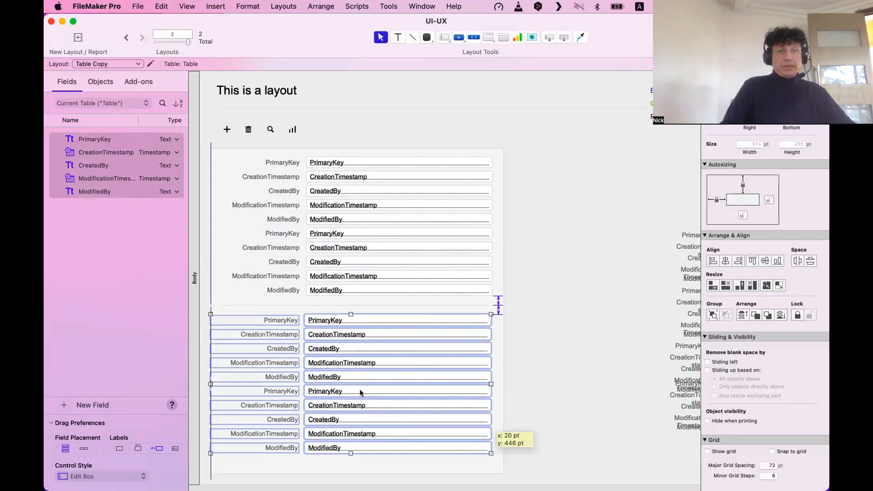
{"action": "left_click_drag", "start_coordinate": [362, 392], "coordinate": [362, 390], "text": "alt"}
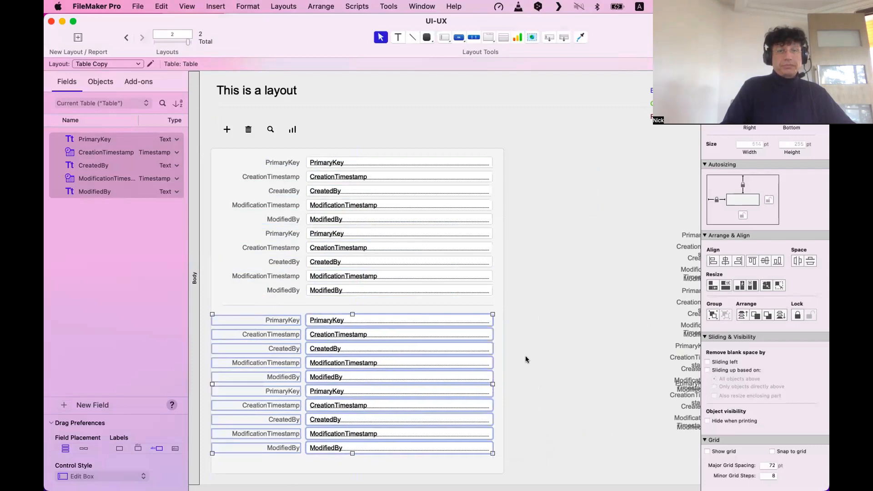
{"action": "left_click", "coordinate": [546, 400]}
Trim the background panel's bottom edge to enclose both groups, then switch to Browse mode.
{"action": "scroll", "coordinate": [546, 400], "scroll_direction": "down", "scroll_amount": 2}
{"action": "left_click", "coordinate": [354, 426]}
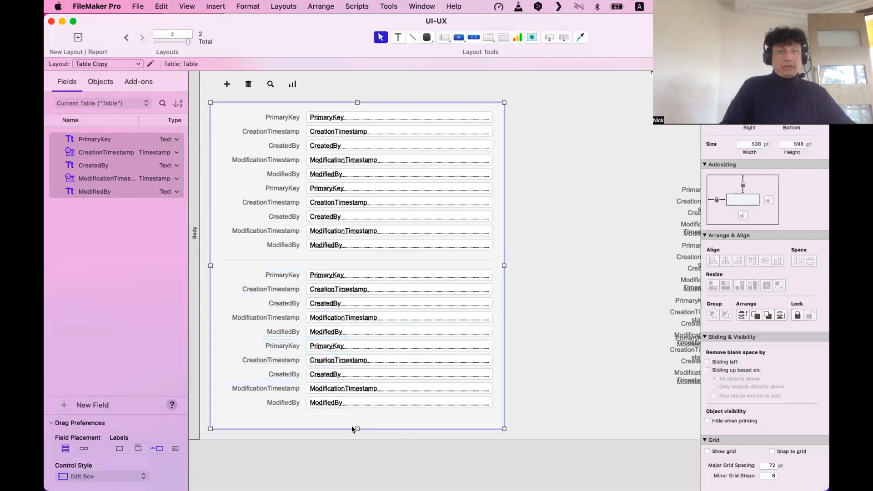
{"action": "left_click_drag", "start_coordinate": [357, 427], "coordinate": [357, 417]}
{"action": "left_click", "coordinate": [531, 363]}
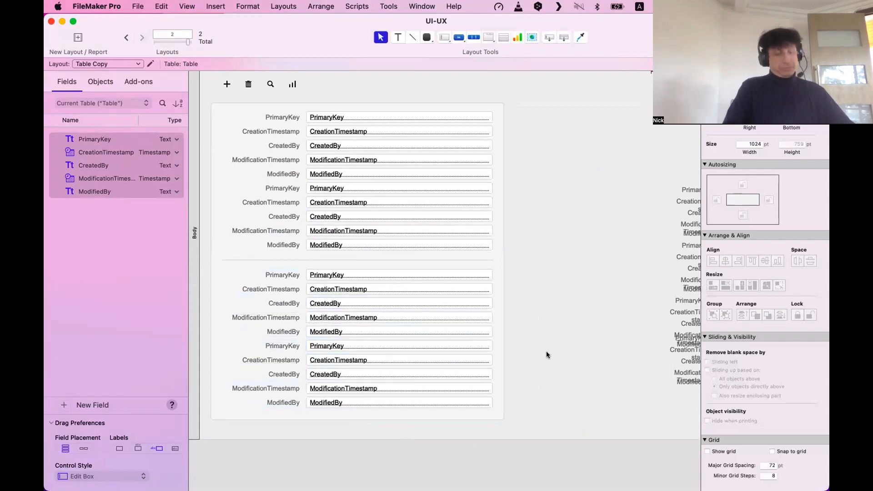
{"action": "key", "text": "super+b"}
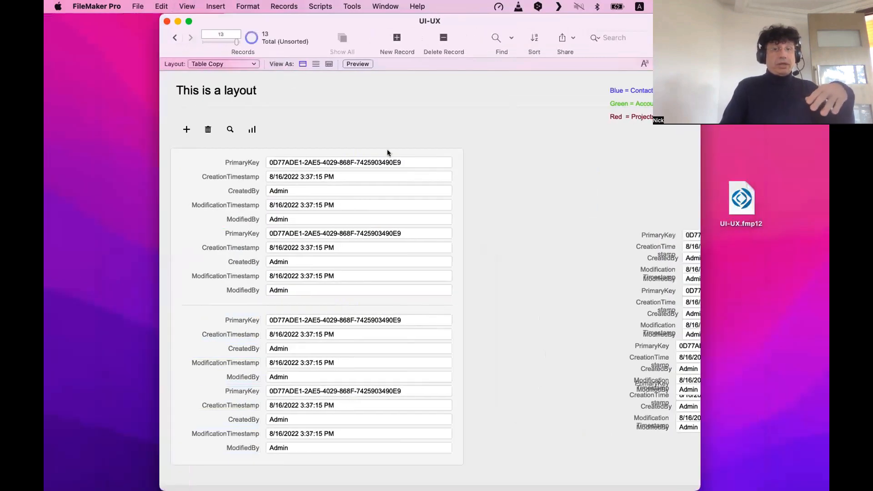
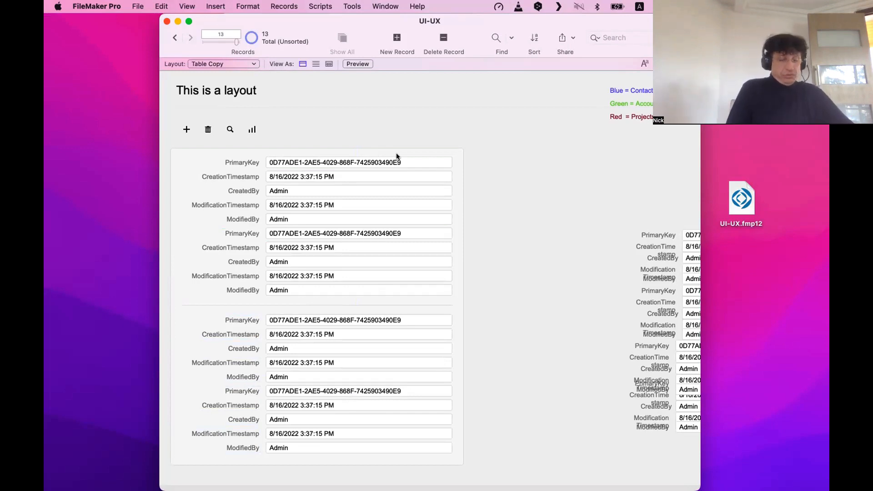
Switch the Table Copy layout from Browse into Layout mode with Cmd+L.
{"action": "key", "text": "super+l"}
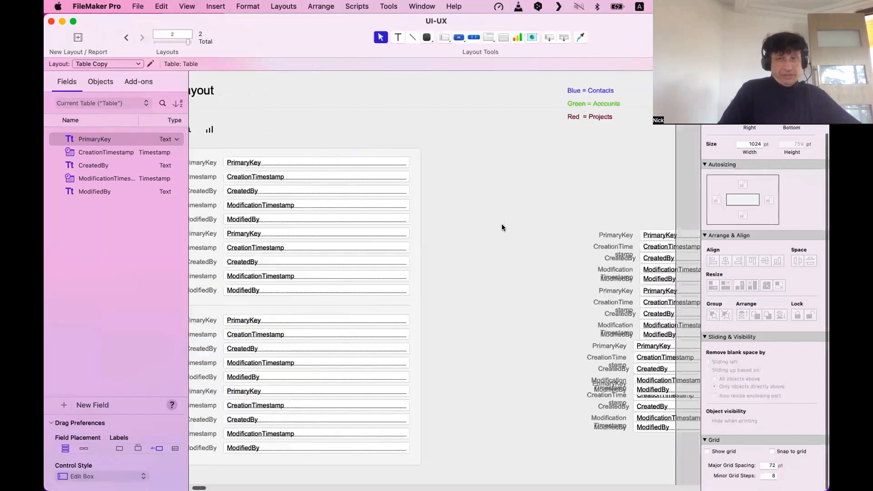
Move the first four label and field rows onto empty canvas at the right.
{"action": "scroll", "coordinate": [502, 227], "scroll_direction": "right", "scroll_amount": 5}
{"action": "left_click_drag", "start_coordinate": [400, 186], "coordinate": [573, 451]}
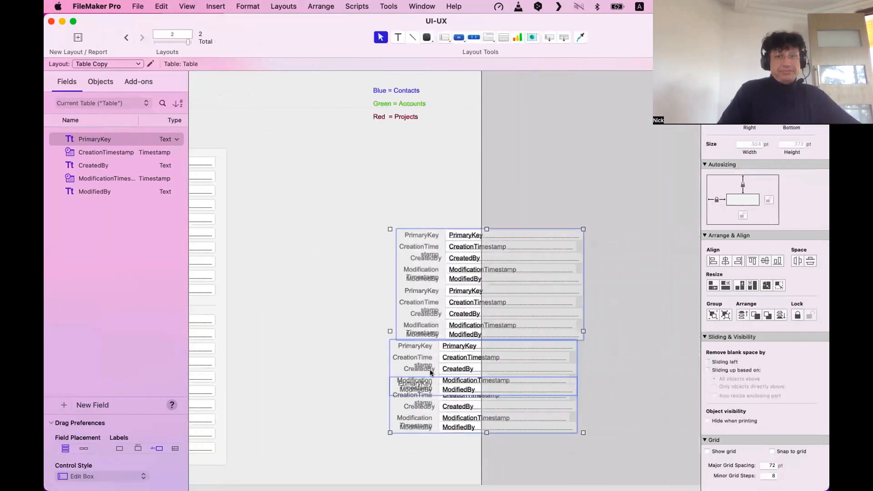
{"action": "left_click_drag", "start_coordinate": [431, 372], "coordinate": [615, 300]}
{"action": "scroll", "coordinate": [615, 298], "scroll_direction": "left", "scroll_amount": 5}
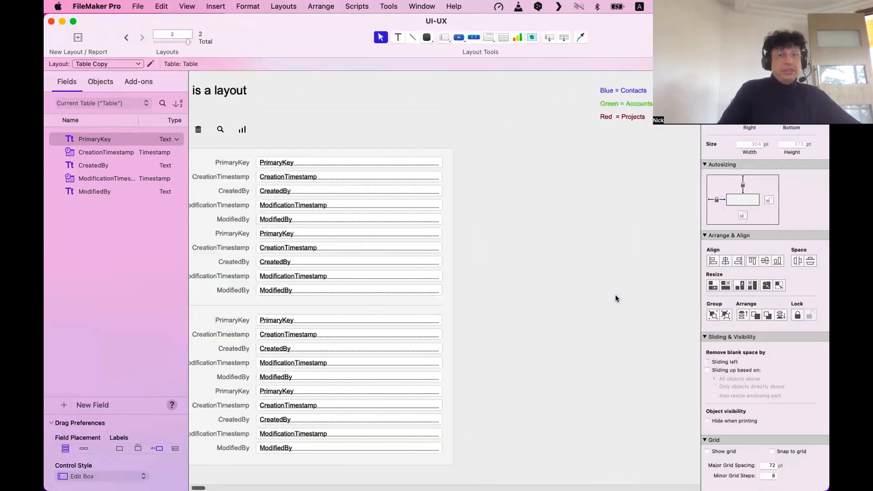
{"action": "scroll", "coordinate": [615, 299], "scroll_direction": "left", "scroll_amount": 1}
{"action": "left_click_drag", "start_coordinate": [502, 140], "coordinate": [184, 213]}
{"action": "left_click_drag", "start_coordinate": [336, 214], "coordinate": [637, 249]}
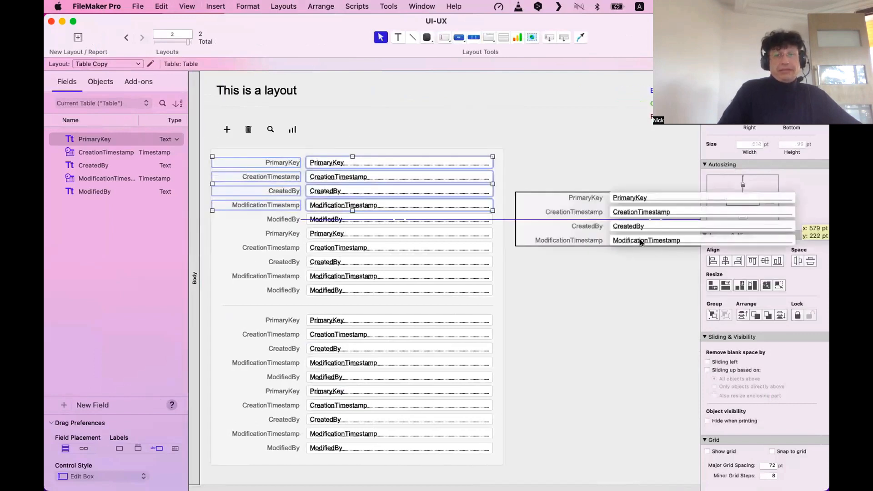
Resize the background panel behind the moved rows and send it to the back.
{"action": "left_click", "coordinate": [494, 300]}
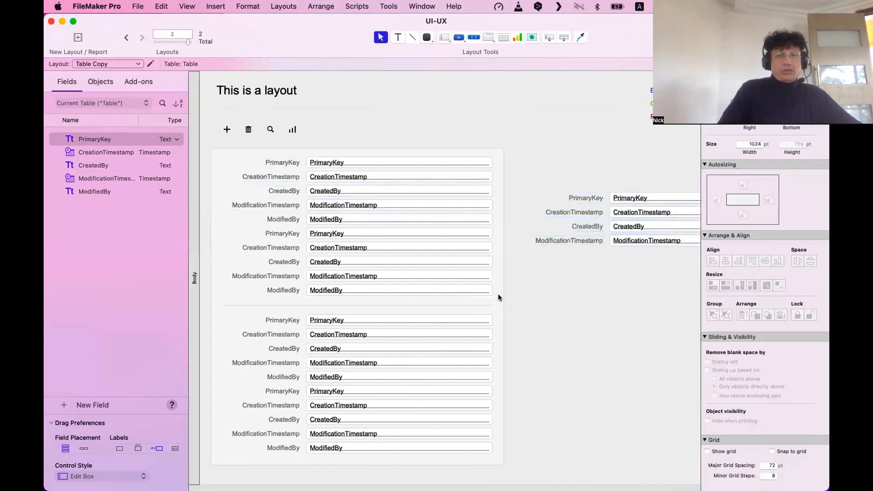
{"action": "left_click_drag", "start_coordinate": [478, 319], "coordinate": [512, 264]}
{"action": "scroll", "coordinate": [521, 293], "scroll_direction": "right", "scroll_amount": 5}
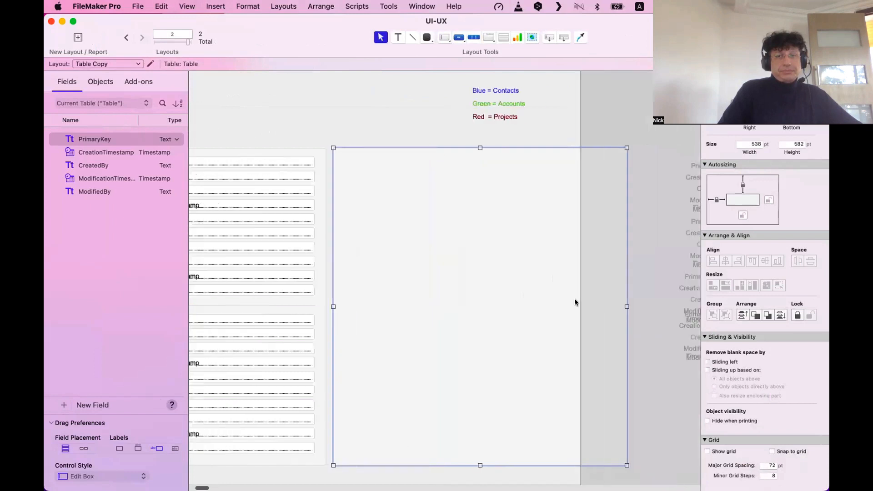
{"action": "mouse_move", "coordinate": [627, 306]}
{"action": "left_mouse_down"}
{"action": "mouse_move", "coordinate": [549, 309]}
{"action": "mouse_move", "coordinate": [627, 306]}
{"action": "left_mouse_up"}
{"action": "left_click", "coordinate": [326, 6]}
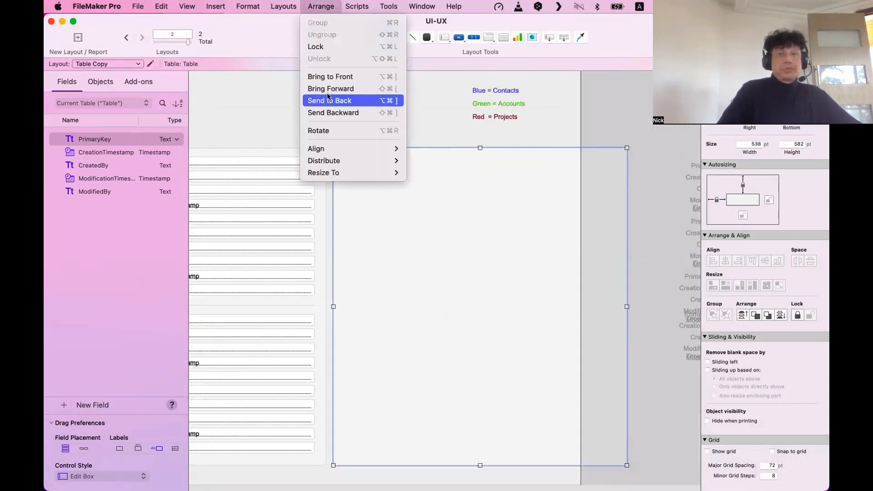
{"action": "left_click", "coordinate": [328, 97]}
{"action": "left_click", "coordinate": [612, 121]}
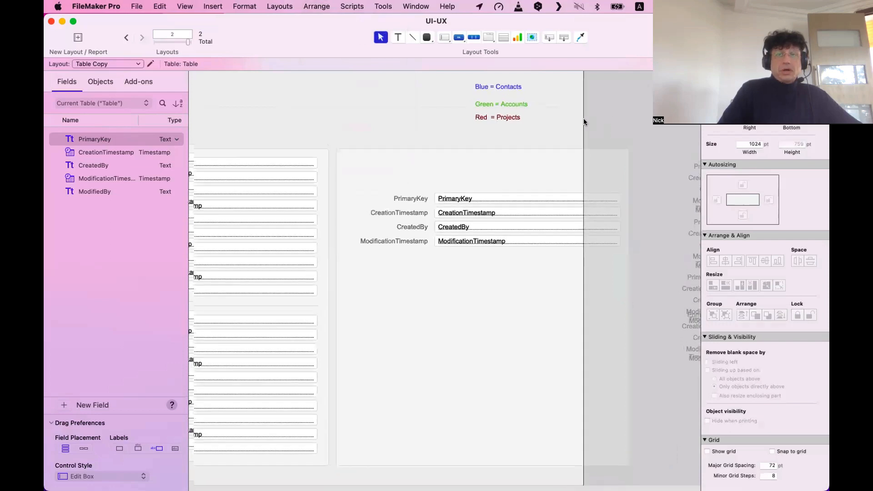
Widen the layout and delete the three-line colour legend text.
{"action": "left_click_drag", "start_coordinate": [582, 118], "coordinate": [642, 120]}
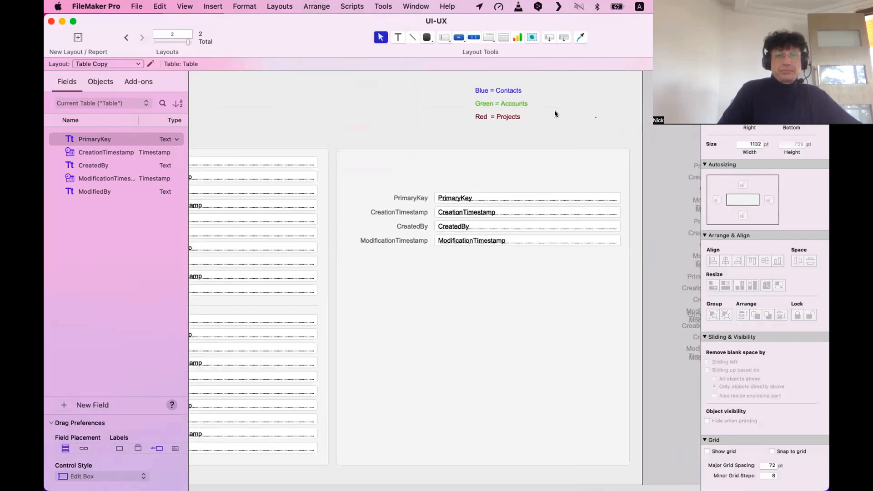
{"action": "left_click_drag", "start_coordinate": [594, 86], "coordinate": [468, 121]}
{"action": "left_click_drag", "start_coordinate": [599, 127], "coordinate": [433, 73]}
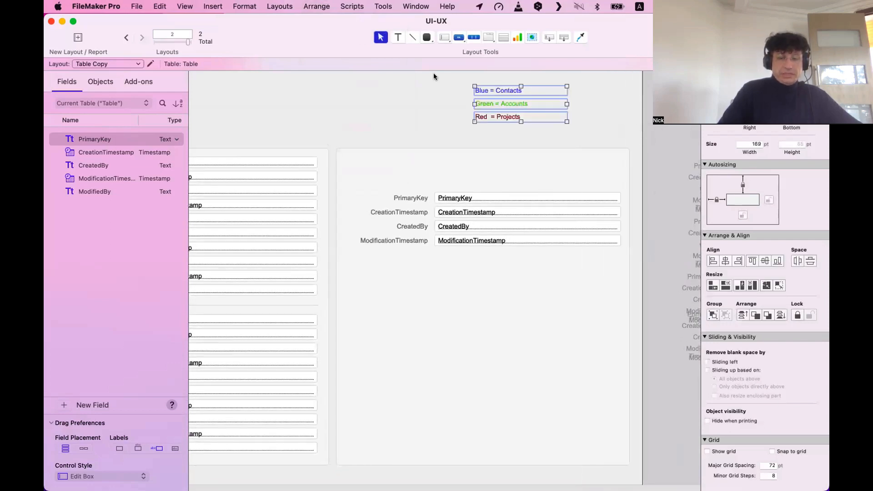
{"action": "key", "text": "BackSpace"}
Move the four side rows up and shrink the side panel to 129 pt tall.
{"action": "left_click", "coordinate": [513, 334]}
{"action": "scroll", "coordinate": [546, 309], "scroll_direction": "right", "scroll_amount": 3}
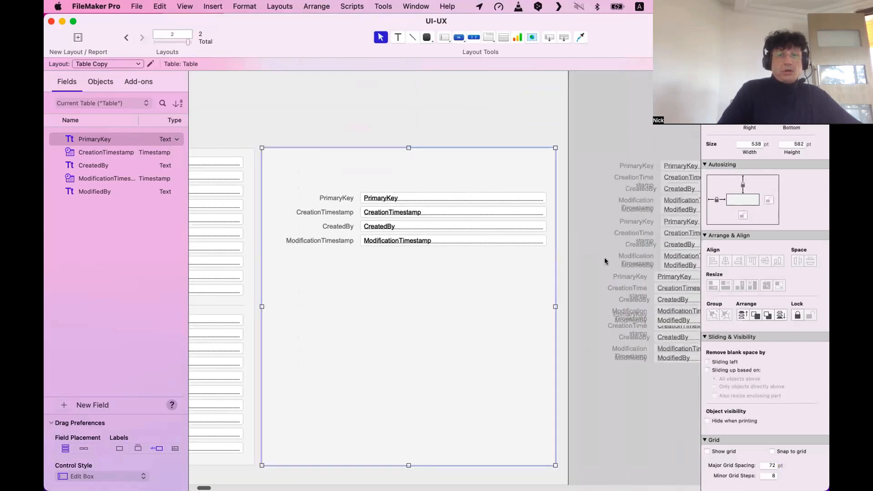
{"action": "left_click_drag", "start_coordinate": [594, 260], "coordinate": [256, 172]}
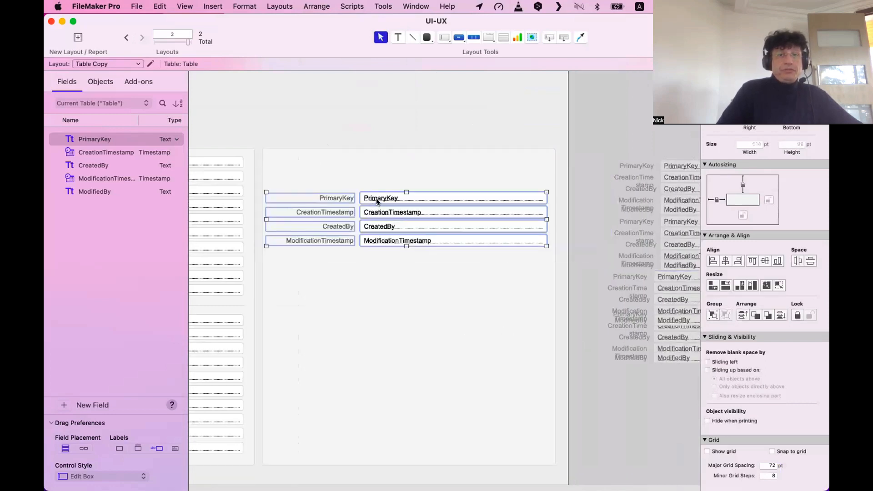
{"action": "left_click_drag", "start_coordinate": [377, 201], "coordinate": [372, 163]}
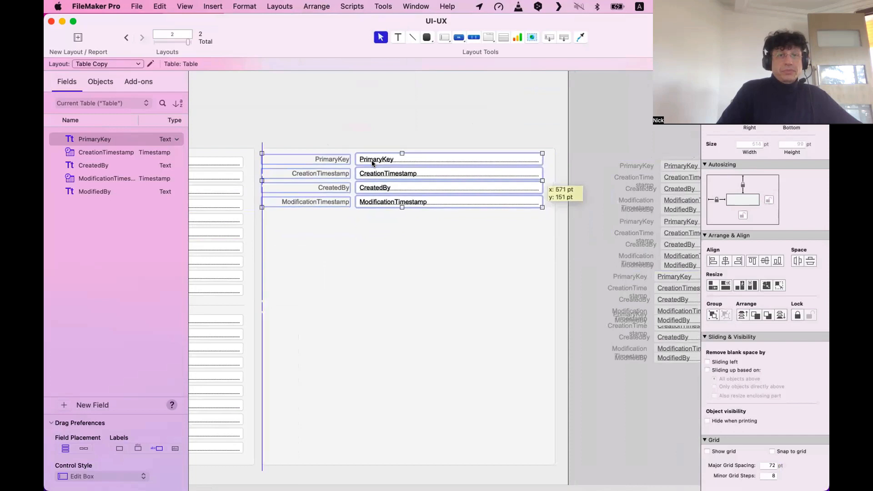
{"action": "left_click", "coordinate": [421, 395]}
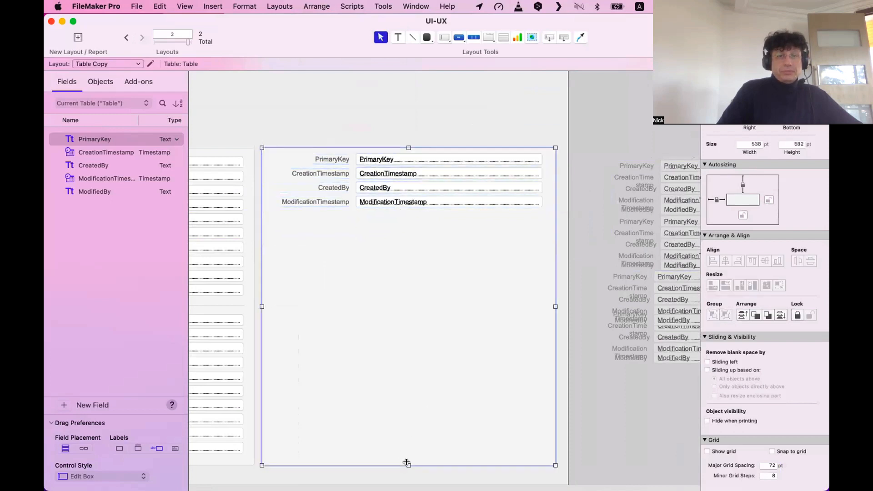
{"action": "left_click_drag", "start_coordinate": [407, 462], "coordinate": [417, 218]}
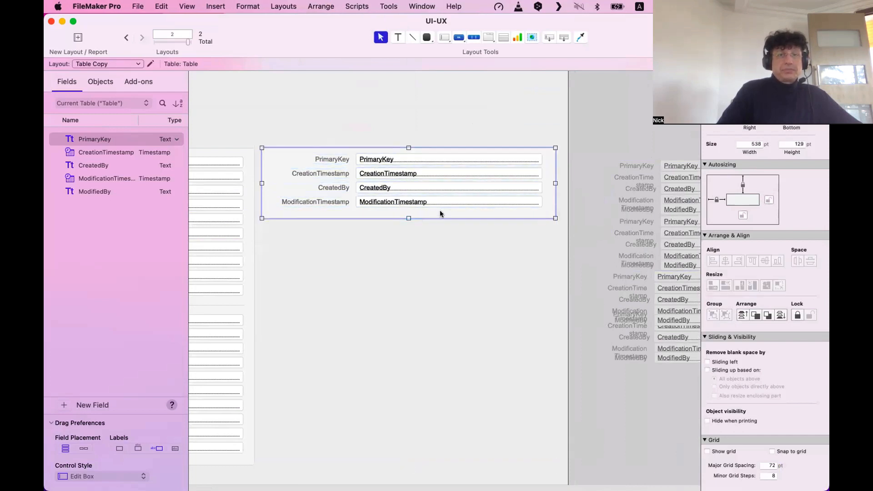
{"action": "left_click", "coordinate": [484, 271]}
{"action": "scroll", "coordinate": [484, 271], "scroll_direction": "left", "scroll_amount": 10}
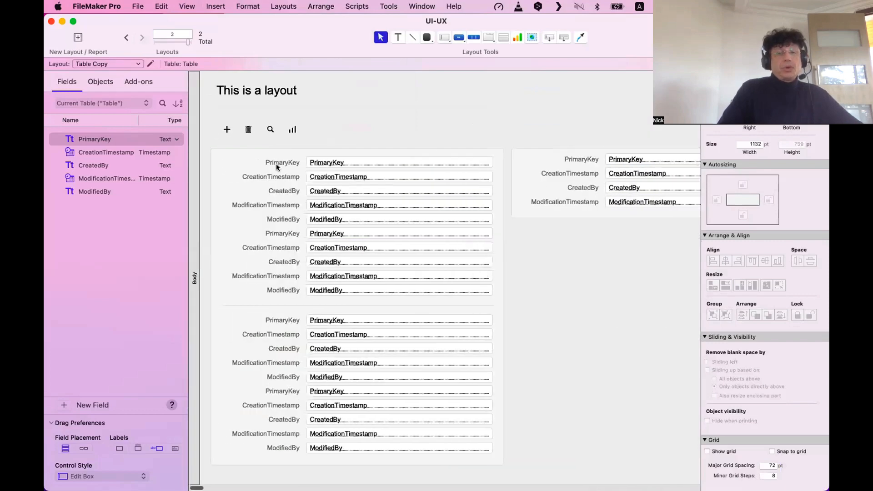
Return to Browse mode and enlarge and reposition the window to show the side panel.
{"action": "key", "text": "super+b"}
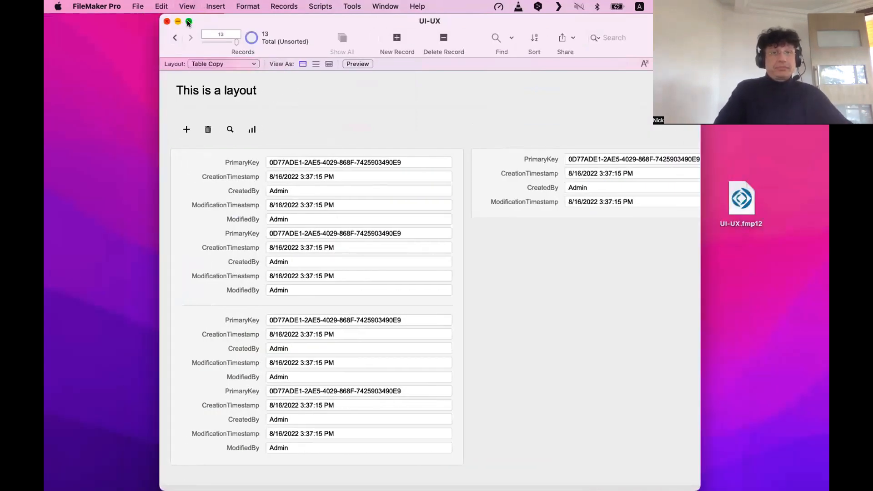
{"action": "left_click", "coordinate": [189, 22]}
{"action": "left_click_drag", "start_coordinate": [230, 20], "coordinate": [134, 15]}
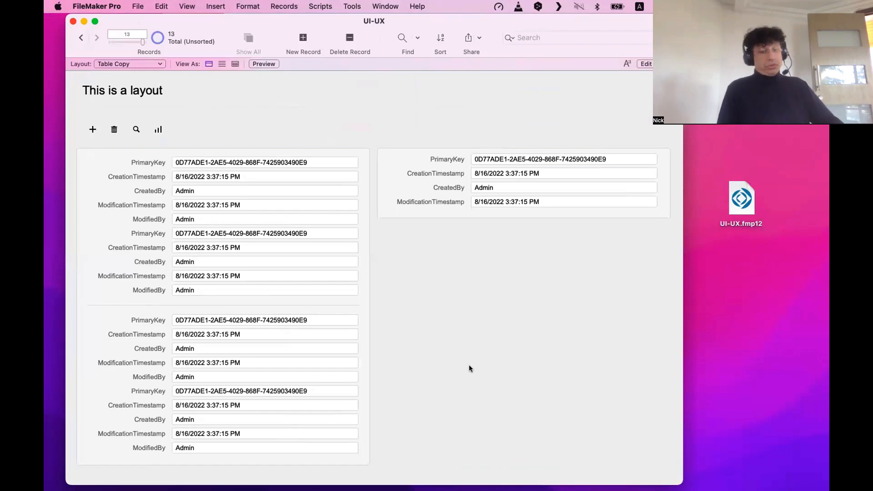
Back in Layout mode, compare the main list's PrimaryKey field with the side panel's.
{"action": "key", "text": "super+l"}
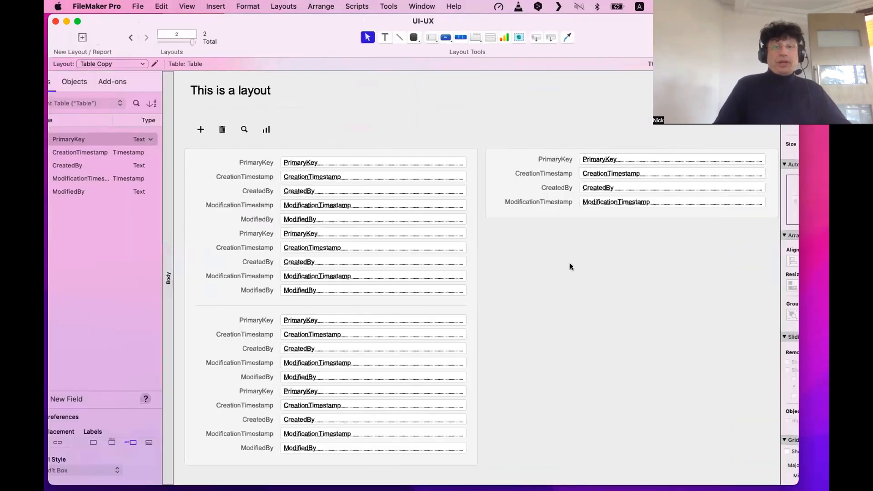
{"action": "scroll", "coordinate": [409, 187], "scroll_direction": "right", "scroll_amount": 3}
{"action": "left_click", "coordinate": [384, 181]}
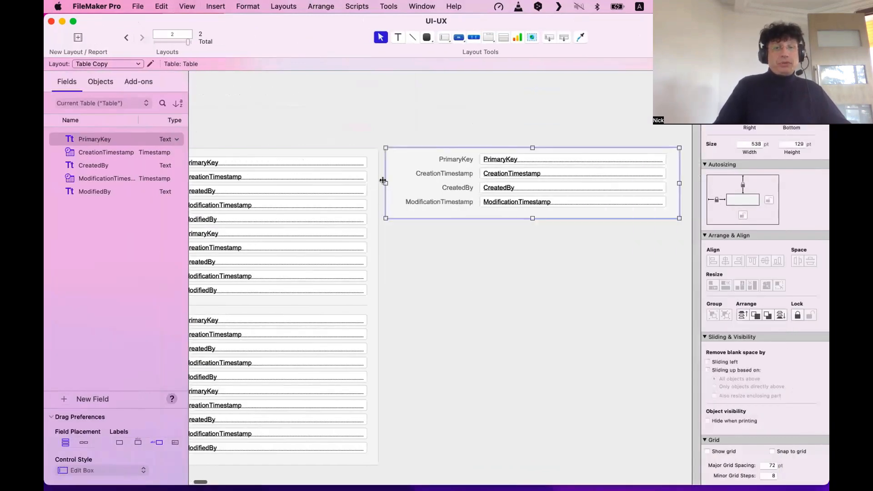
{"action": "left_click", "coordinate": [386, 236]}
{"action": "left_click_drag", "start_coordinate": [386, 236], "coordinate": [377, 135]}
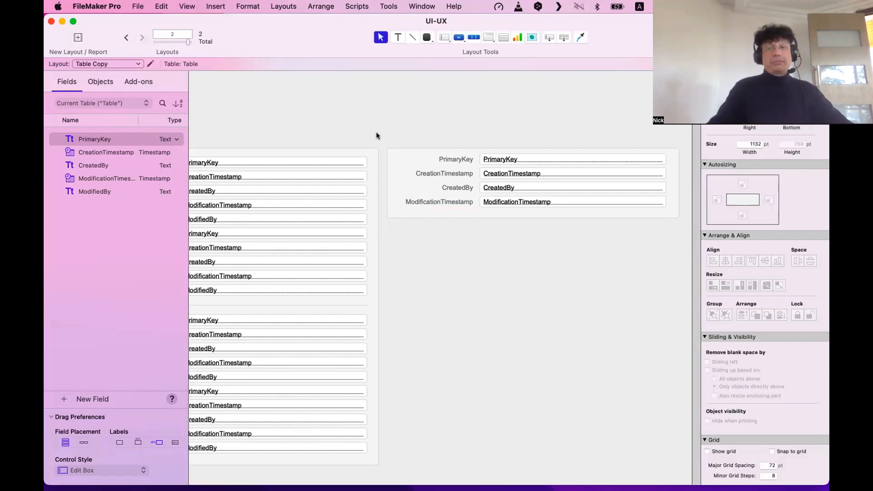
{"action": "left_click", "coordinate": [667, 179]}
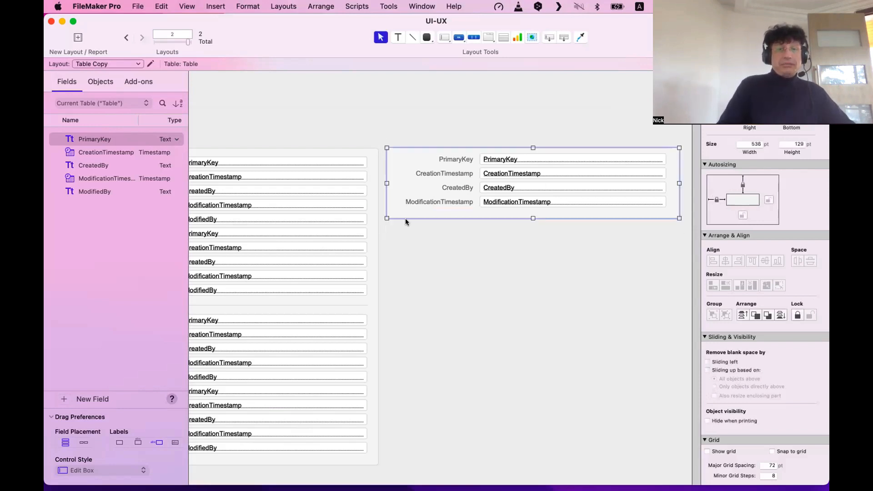
{"action": "left_click", "coordinate": [287, 161]}
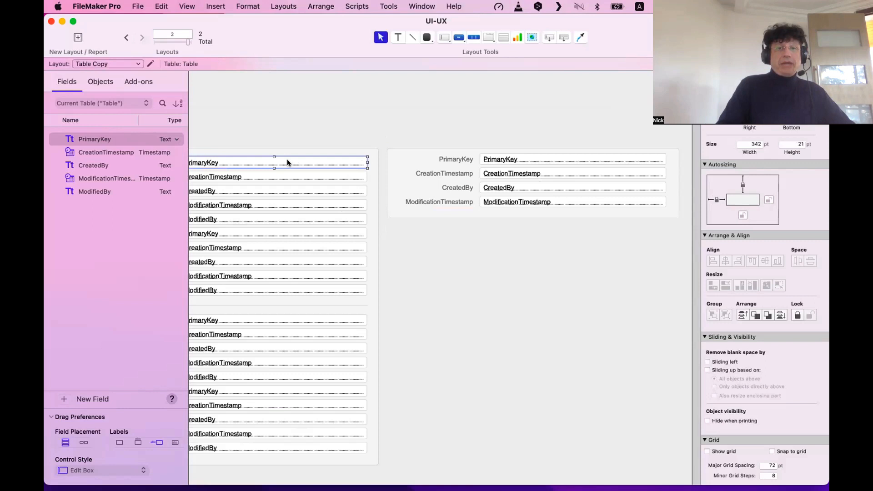
{"action": "left_click", "coordinate": [537, 160], "text": "shift"}
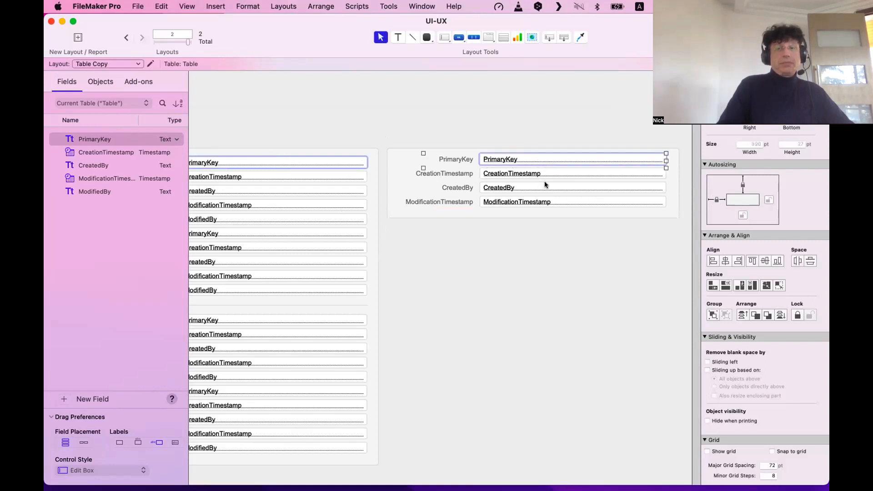
{"action": "left_click", "coordinate": [657, 234]}
{"action": "left_click_drag", "start_coordinate": [682, 257], "coordinate": [386, 140]}
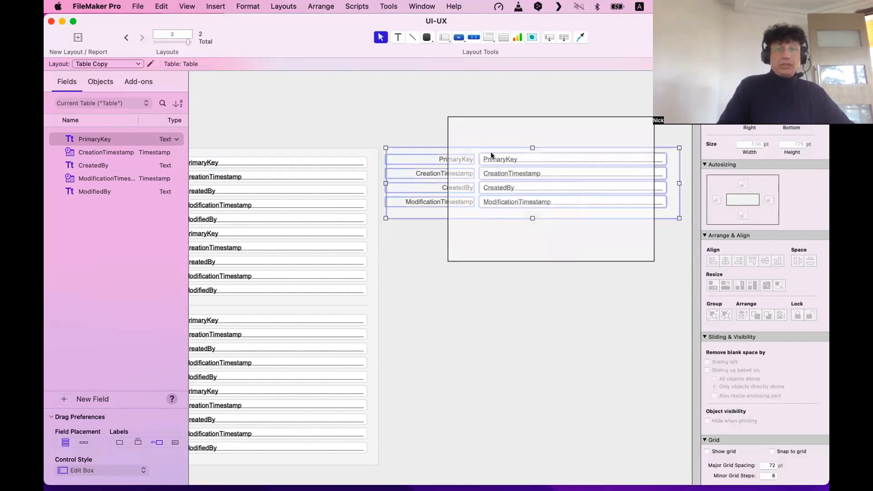
{"action": "left_click", "coordinate": [217, 102]}
{"action": "scroll", "coordinate": [217, 103], "scroll_direction": "left", "scroll_amount": 5}
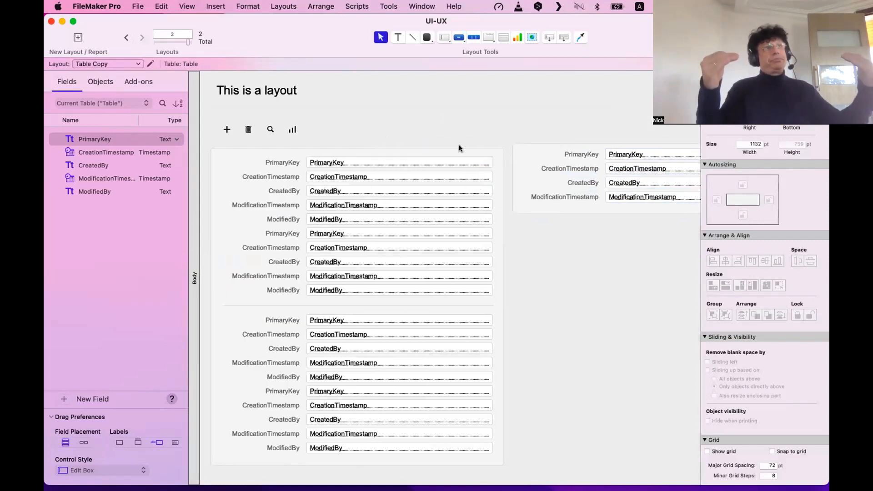
{"action": "left_click", "coordinate": [461, 159]}
{"action": "left_click", "coordinate": [642, 155], "text": "shift"}
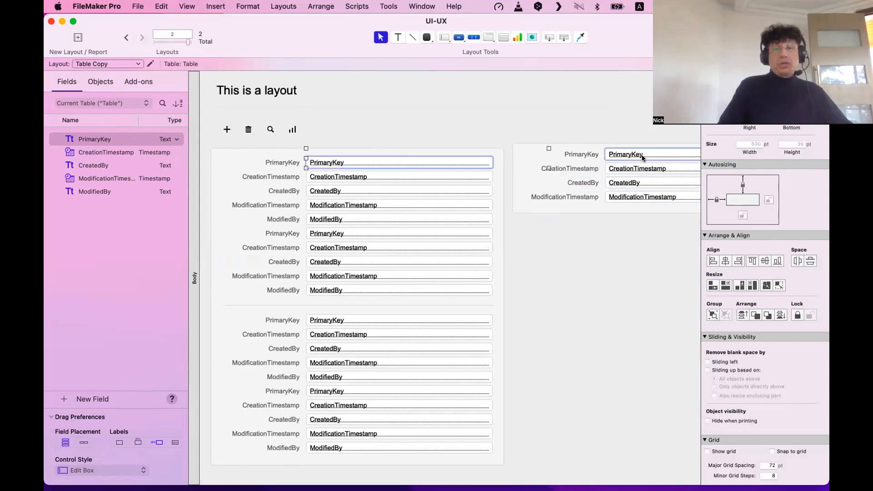
{"action": "left_click", "coordinate": [534, 116]}
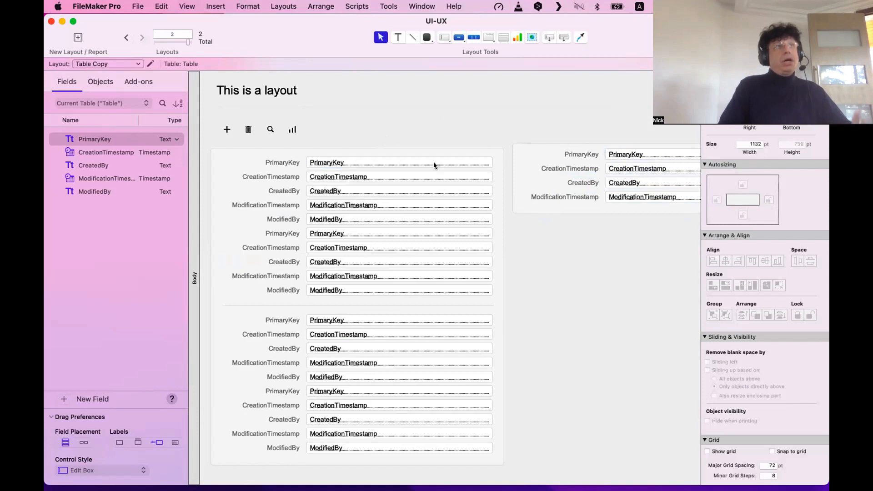
Drag the side CreatedBy and ModificationTimestamp rows up toward CreationTimestamp.
{"action": "left_click", "coordinate": [643, 201]}
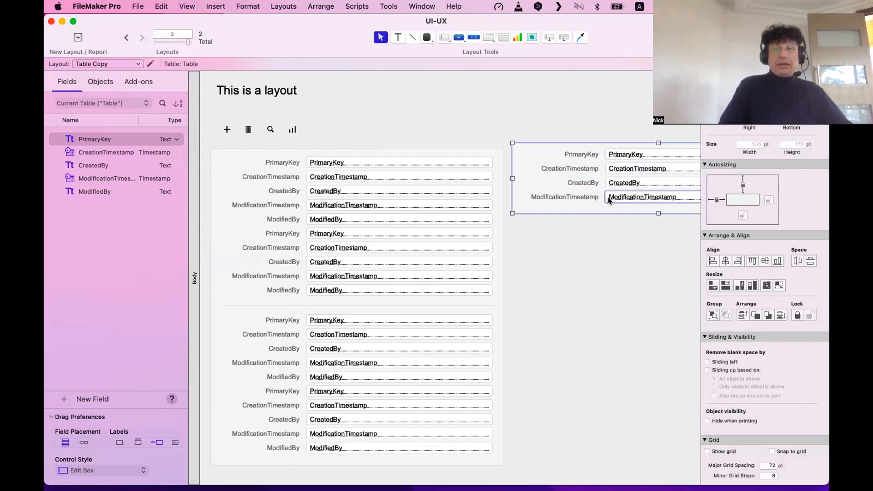
{"action": "scroll", "coordinate": [598, 249], "scroll_direction": "right", "scroll_amount": 5}
{"action": "left_click_drag", "start_coordinate": [502, 201], "coordinate": [518, 165]}
Bottom-align the right ModificationTimestamp and PrimaryKey fields with their left counterparts.
{"action": "left_click", "coordinate": [565, 298]}
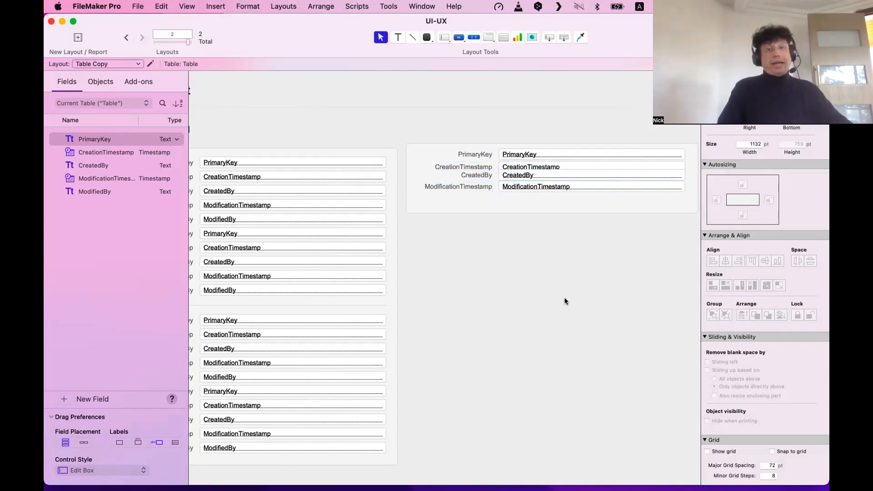
{"action": "left_click", "coordinate": [512, 188]}
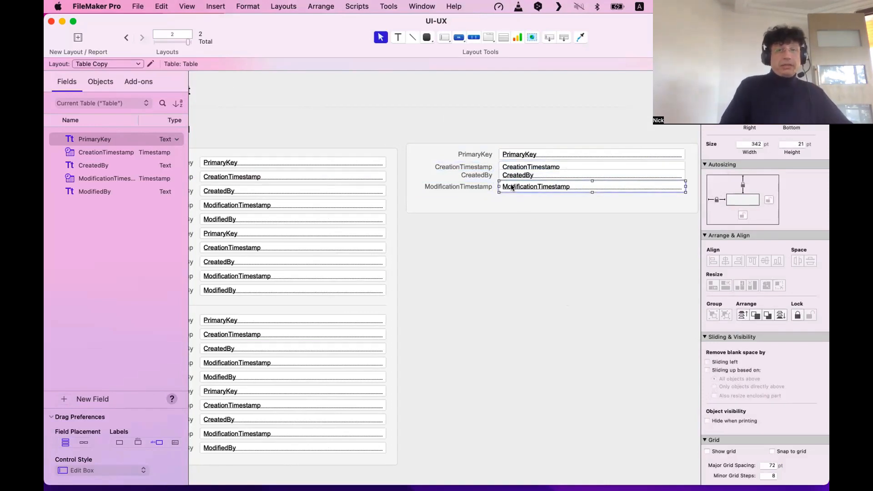
{"action": "left_click", "coordinate": [268, 205]}
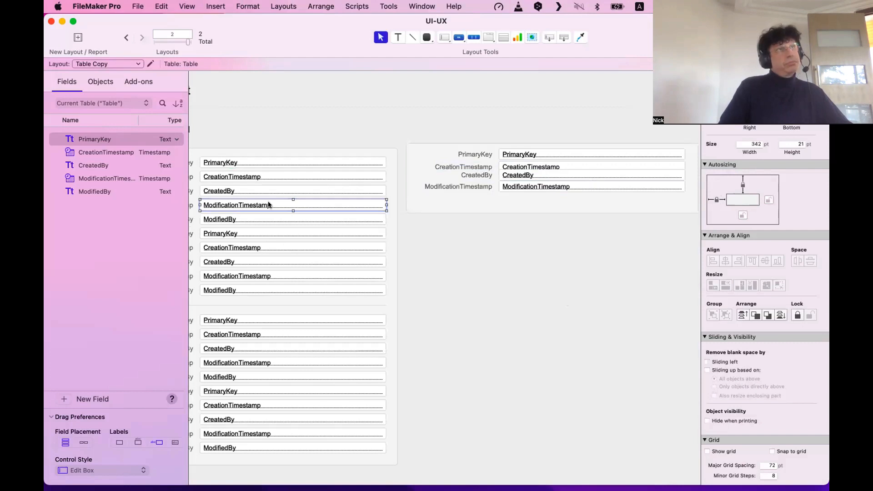
{"action": "left_click", "coordinate": [286, 163]}
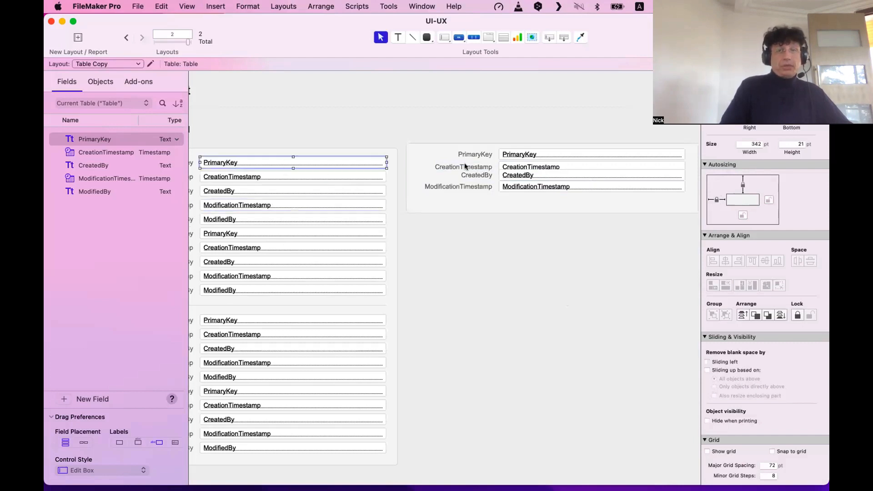
{"action": "left_click", "coordinate": [522, 161]}
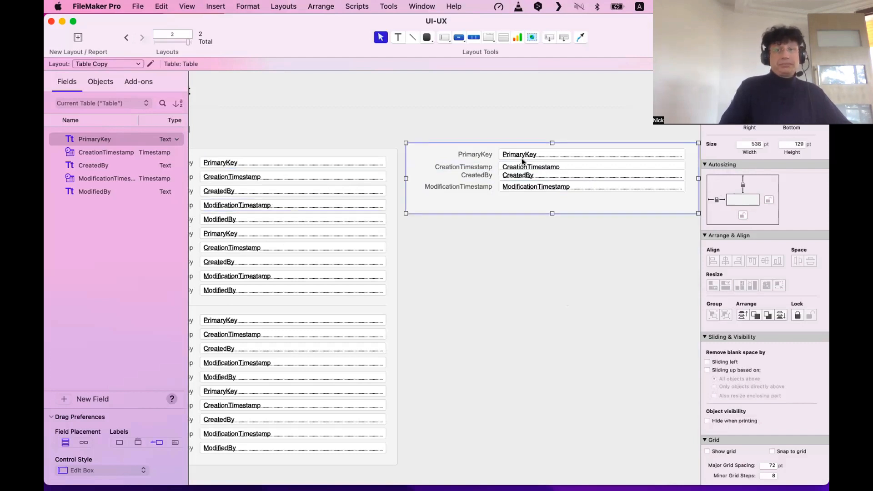
{"action": "left_click", "coordinate": [522, 159]}
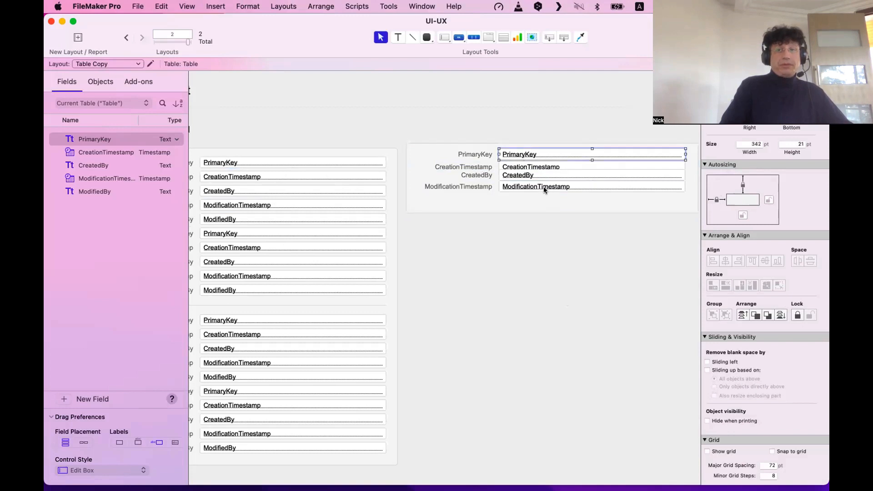
{"action": "left_click", "coordinate": [545, 187]}
{"action": "left_click", "coordinate": [318, 204], "text": "shift"}
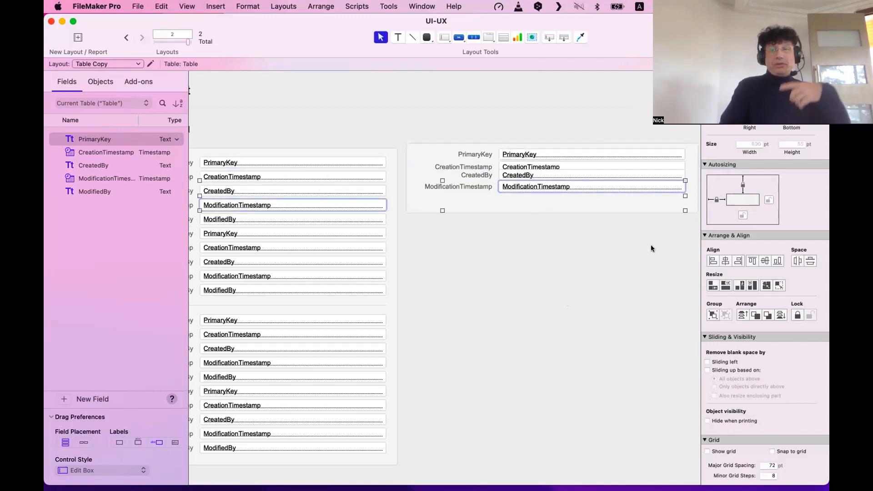
{"action": "left_click", "coordinate": [778, 261]}
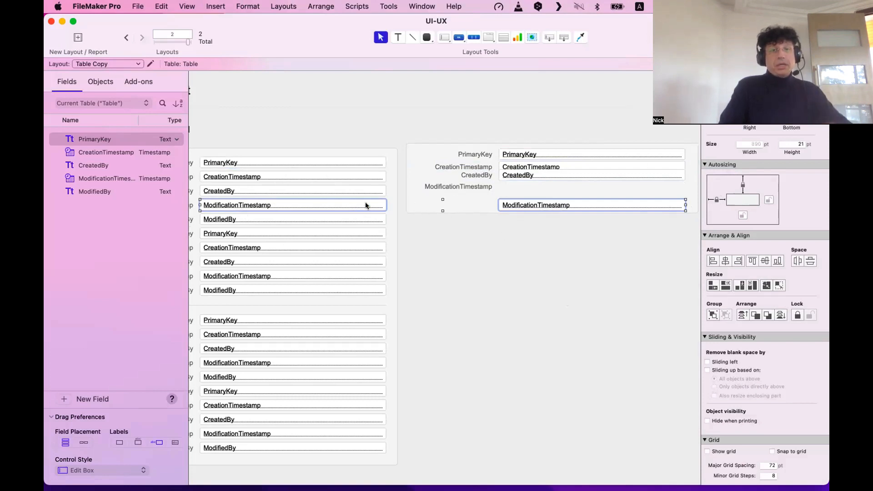
{"action": "left_click", "coordinate": [306, 162]}
{"action": "left_click", "coordinate": [525, 156], "text": "shift"}
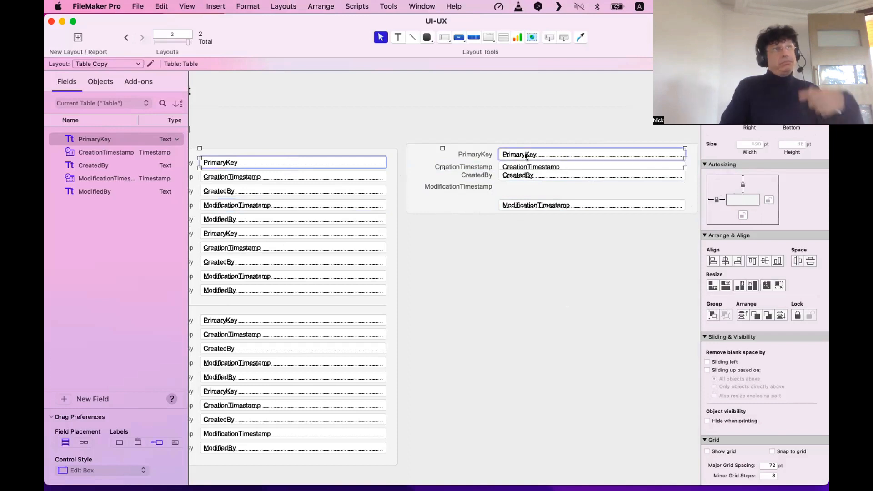
{"action": "left_click", "coordinate": [779, 261]}
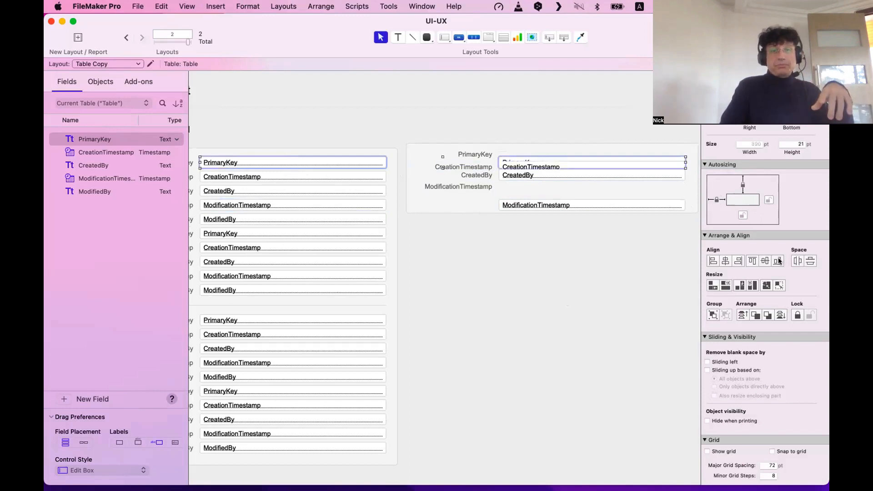
Space the right-hand fields evenly and check them against the CreationTimestamp fields.
{"action": "left_click", "coordinate": [513, 161], "text": "shift"}
{"action": "left_click", "coordinate": [522, 206]}
{"action": "left_click", "coordinate": [287, 206], "text": "shift"}
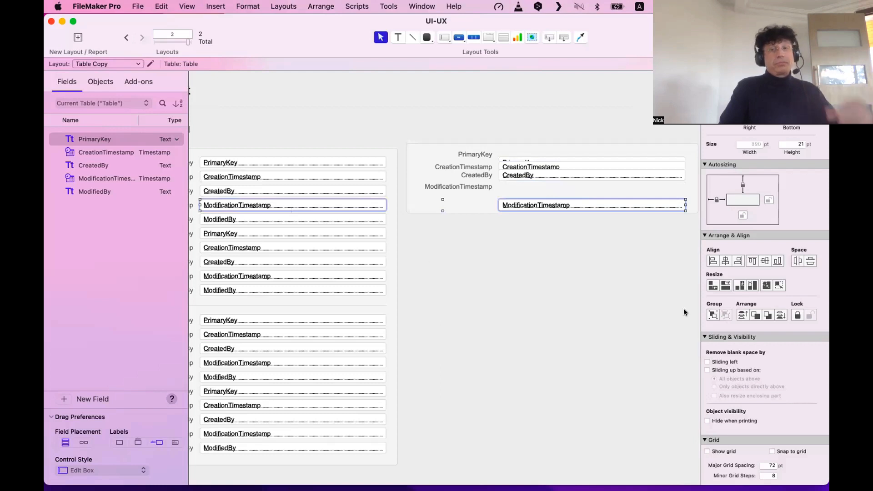
{"action": "scroll", "coordinate": [599, 263], "scroll_direction": "right", "scroll_amount": 3}
{"action": "left_click_drag", "start_coordinate": [624, 233], "coordinate": [405, 119]}
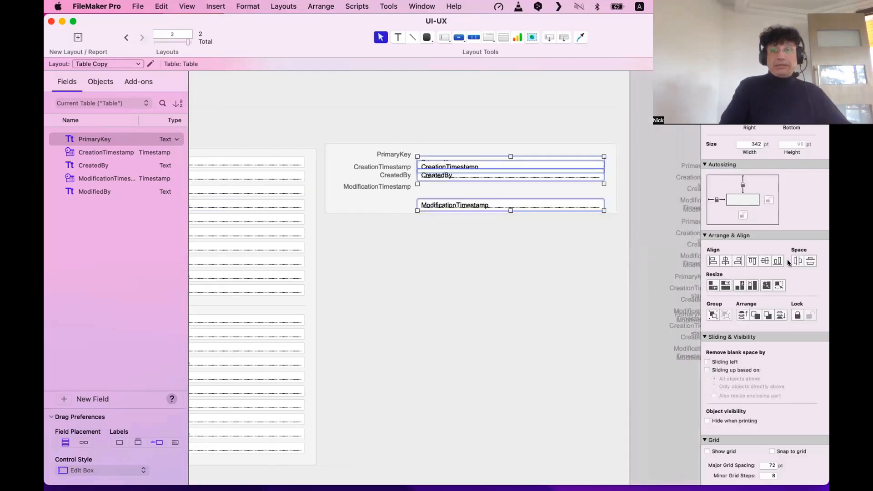
{"action": "left_click", "coordinate": [804, 260]}
{"action": "scroll", "coordinate": [369, 289], "scroll_direction": "left", "scroll_amount": 5}
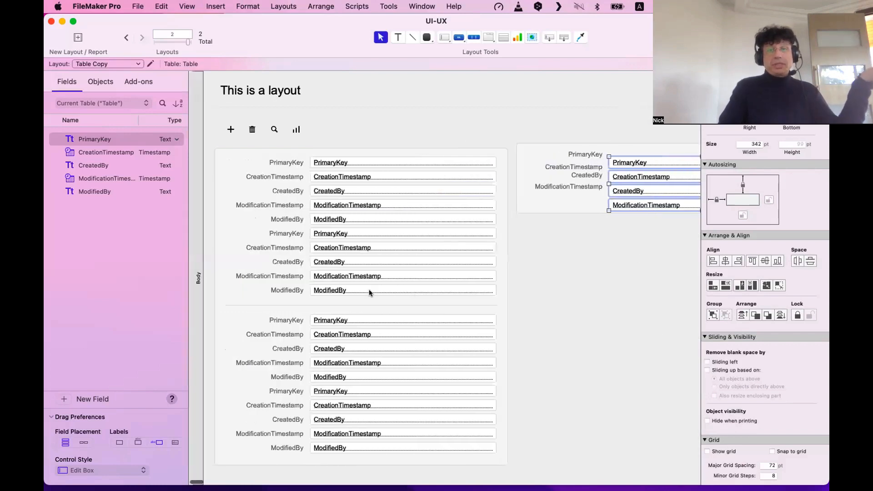
{"action": "left_click", "coordinate": [547, 295]}
{"action": "left_click", "coordinate": [473, 177]}
{"action": "left_click", "coordinate": [631, 178], "text": "shift"}
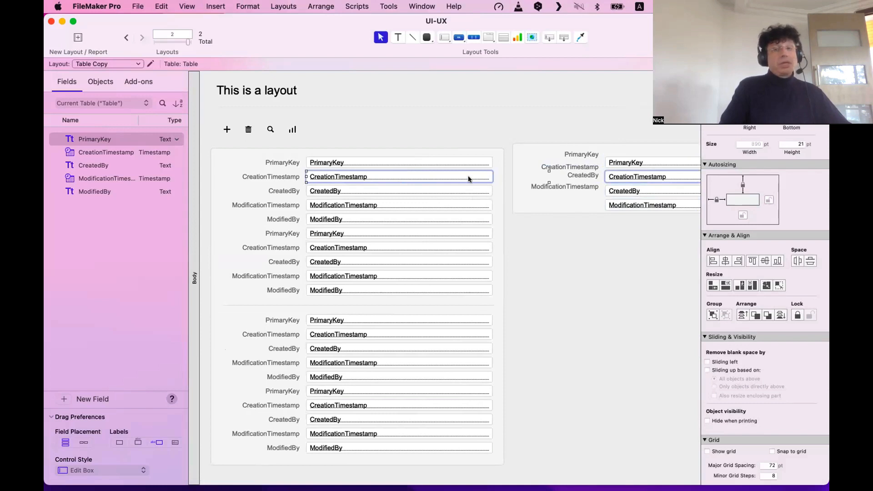
{"action": "scroll", "coordinate": [468, 175], "scroll_direction": "right", "scroll_amount": 5}
{"action": "left_click", "coordinate": [457, 232]}
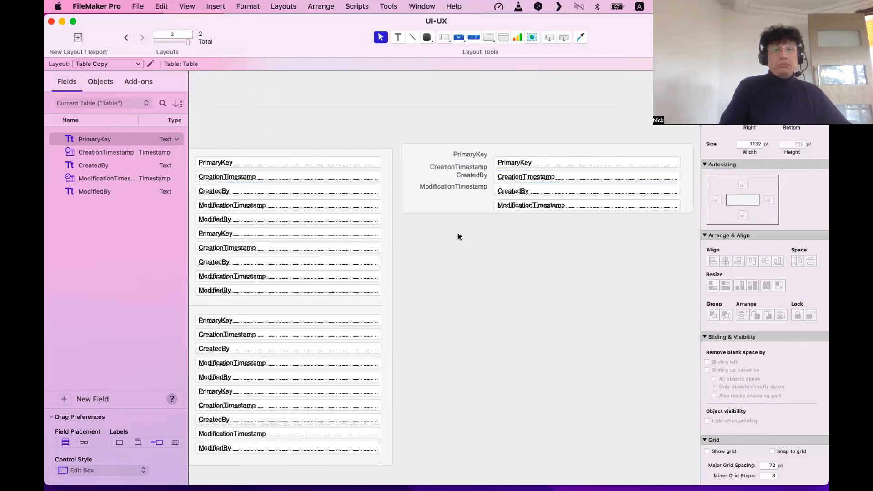
Bottom-align the right ModificationTimestamp and PrimaryKey labels with the left labels.
{"action": "left_click", "coordinate": [452, 186]}
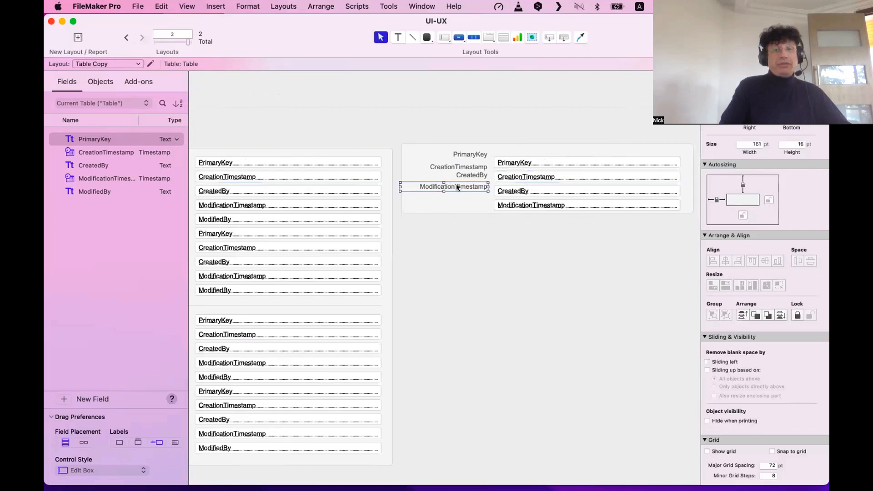
{"action": "scroll", "coordinate": [200, 203], "scroll_direction": "left", "scroll_amount": 4}
{"action": "left_click", "coordinate": [225, 205], "text": "shift"}
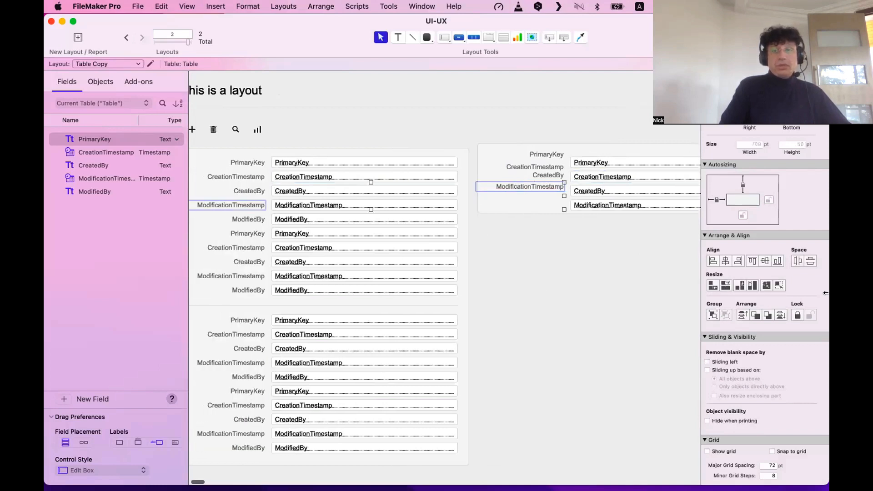
{"action": "left_click", "coordinate": [777, 261]}
{"action": "left_click", "coordinate": [547, 154]}
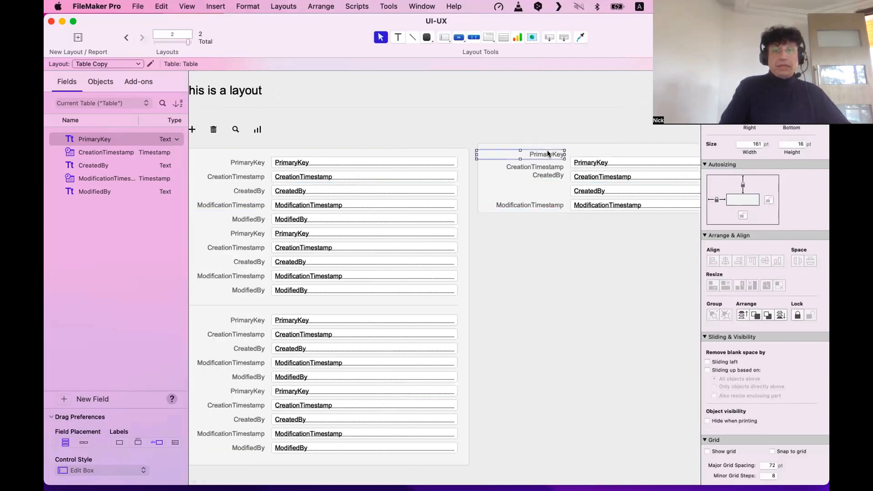
{"action": "left_click", "coordinate": [248, 160]}
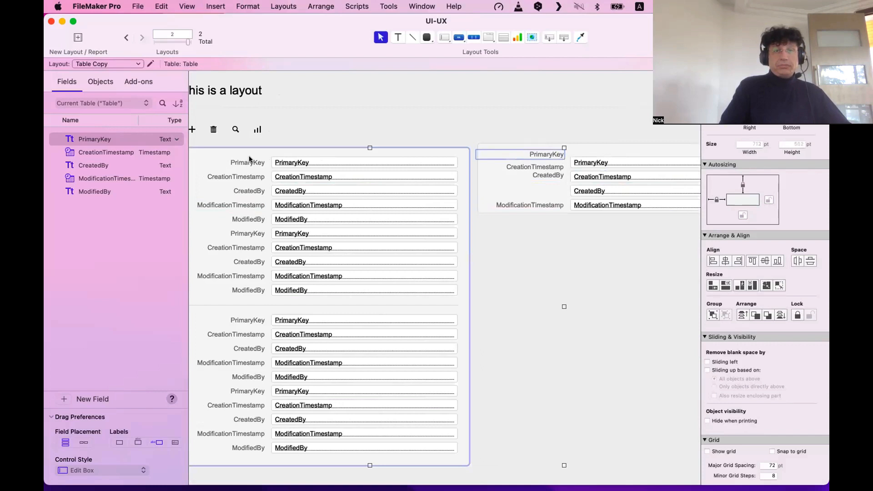
{"action": "left_click", "coordinate": [551, 155], "text": "shift"}
{"action": "left_click", "coordinate": [777, 261]}
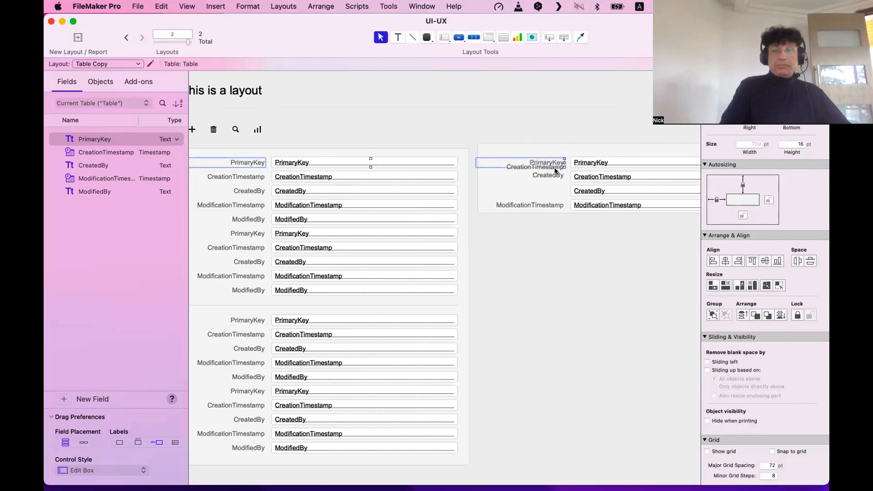
Distribute the four right-panel labels evenly beside their fields.
{"action": "left_click_drag", "start_coordinate": [595, 269], "coordinate": [461, 136]}
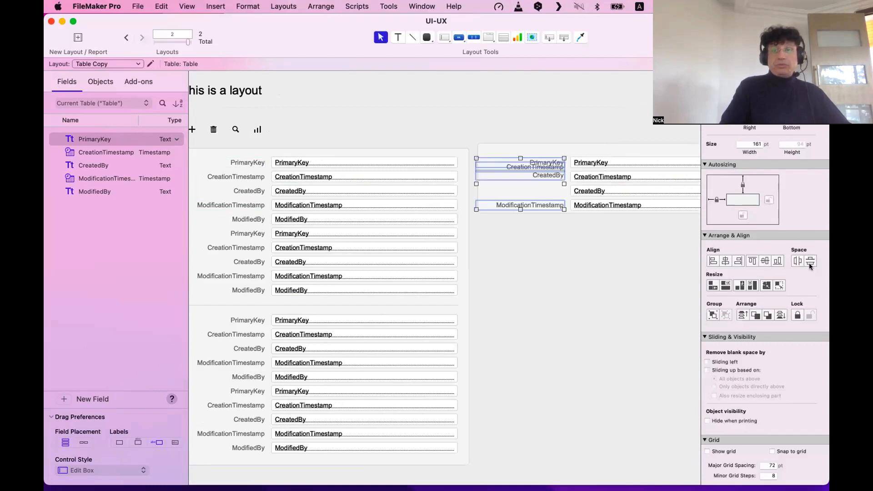
{"action": "left_click", "coordinate": [569, 294]}
{"action": "left_click", "coordinate": [555, 144]}
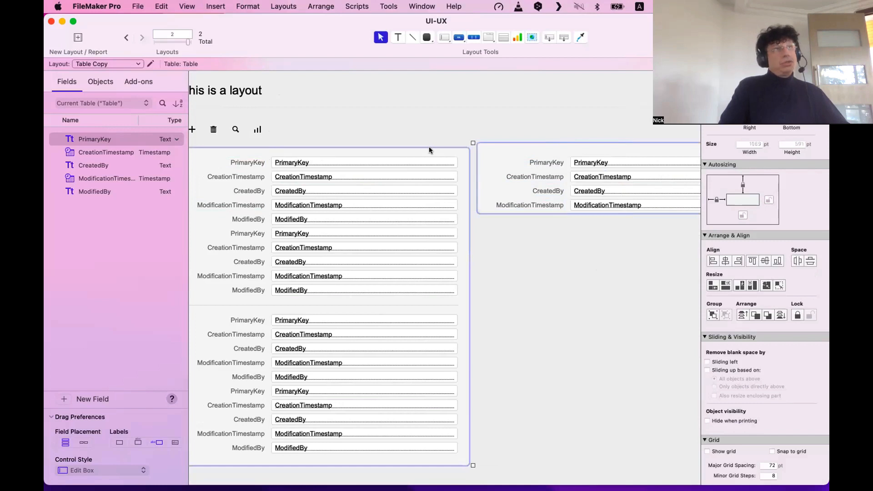
Try top-aligning both field blocks and nudging the right block, undoing each attempt.
{"action": "left_click", "coordinate": [564, 145]}
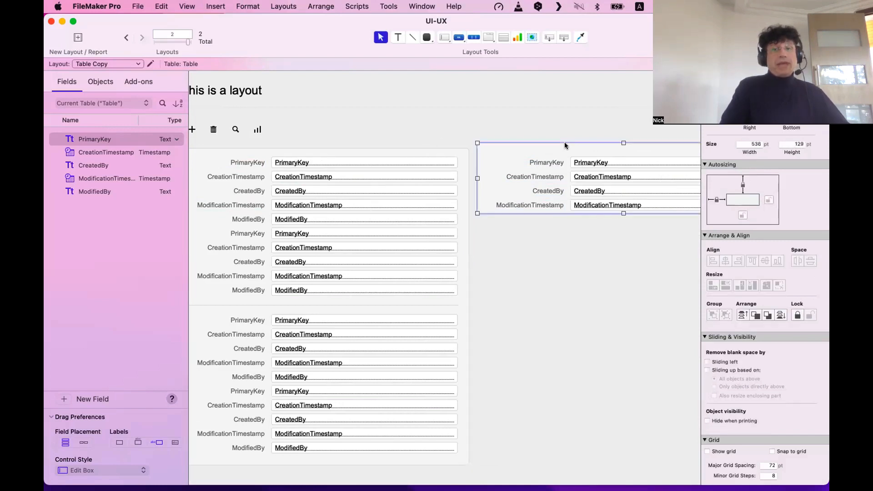
{"action": "left_click", "coordinate": [450, 147], "text": "shift"}
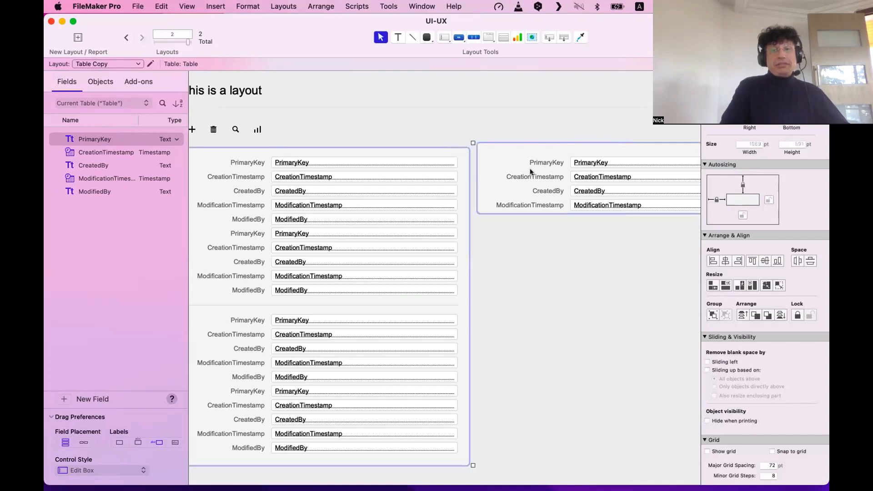
{"action": "left_click", "coordinate": [752, 261]}
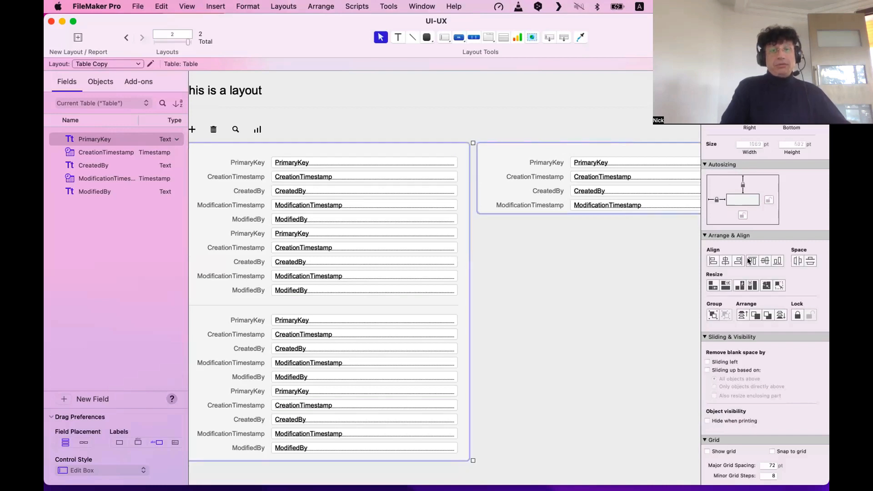
{"action": "key", "text": "super+z"}
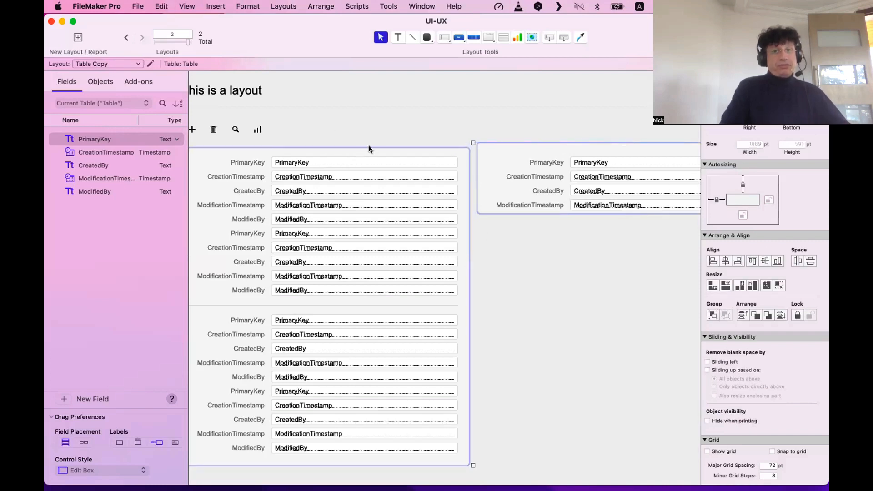
{"action": "left_click", "coordinate": [514, 135]}
{"action": "left_click", "coordinate": [516, 146]}
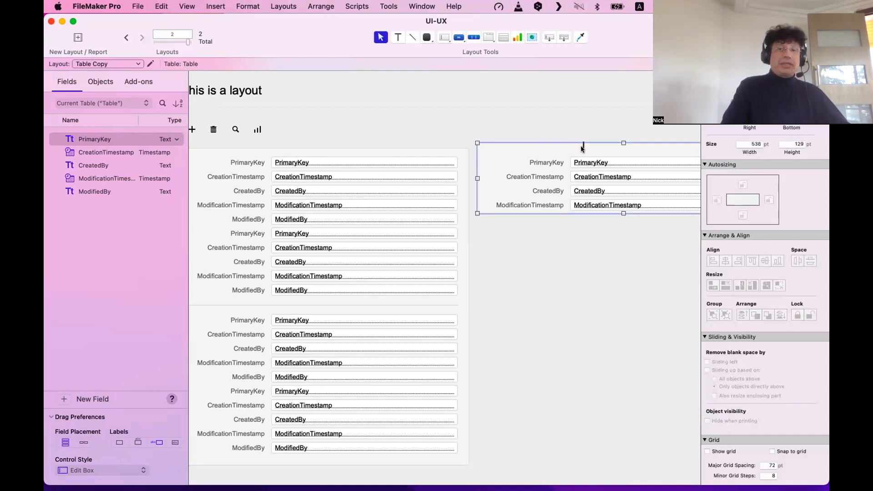
{"action": "left_click_drag", "start_coordinate": [590, 148], "coordinate": [591, 153]}
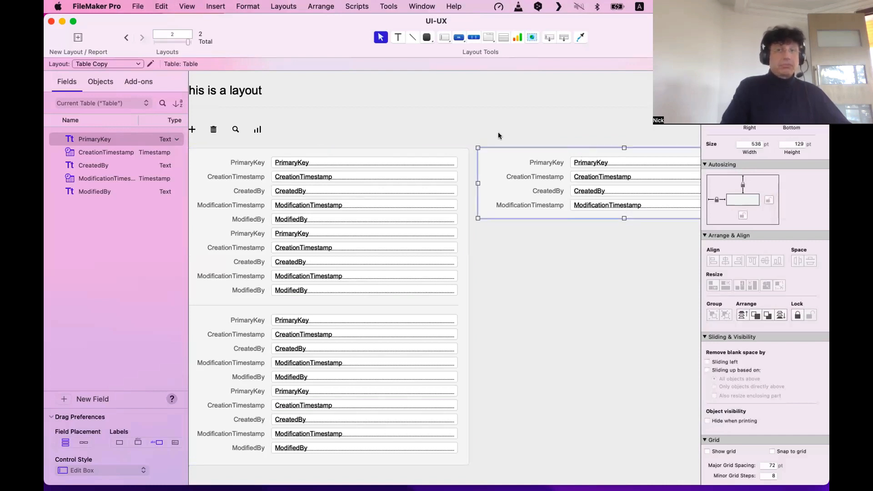
{"action": "key", "text": "super+z"}
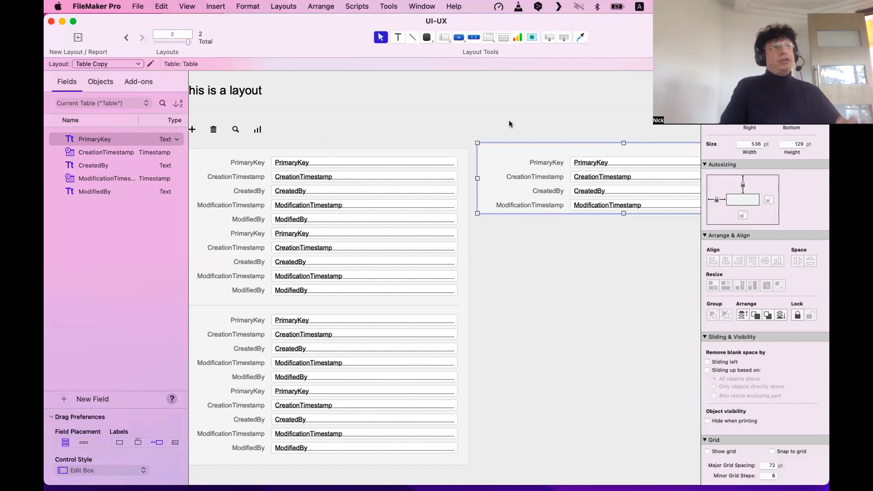
{"action": "scroll", "coordinate": [509, 123], "scroll_direction": "left", "scroll_amount": 2}
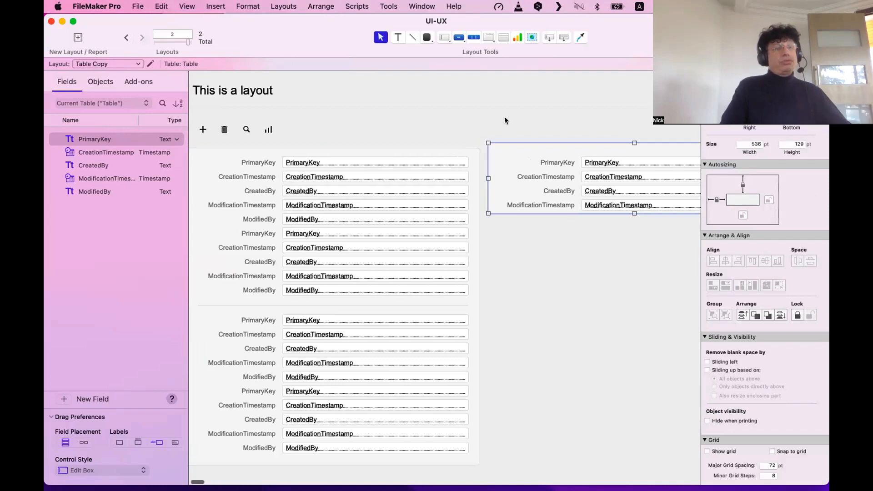
{"action": "left_click", "coordinate": [551, 145]}
Move the right panel lower, then align its top with the left panel's top.
{"action": "left_click_drag", "start_coordinate": [551, 146], "coordinate": [552, 174]}
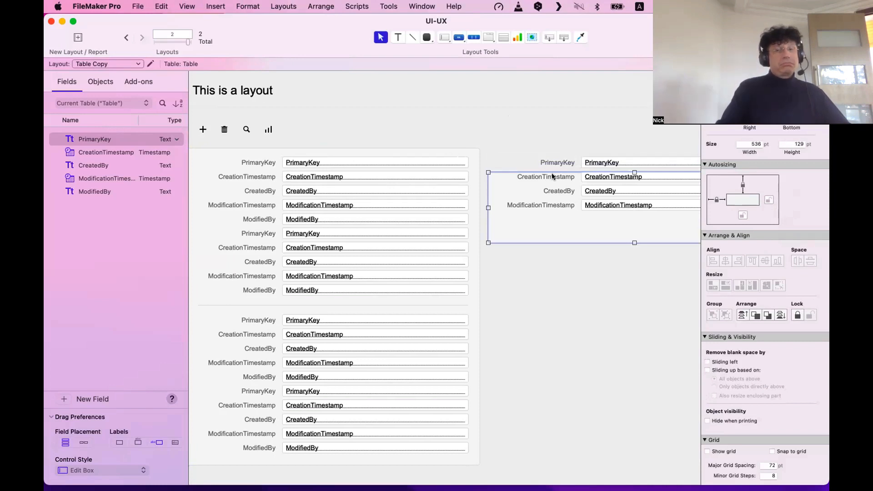
{"action": "left_click", "coordinate": [473, 152], "text": "shift"}
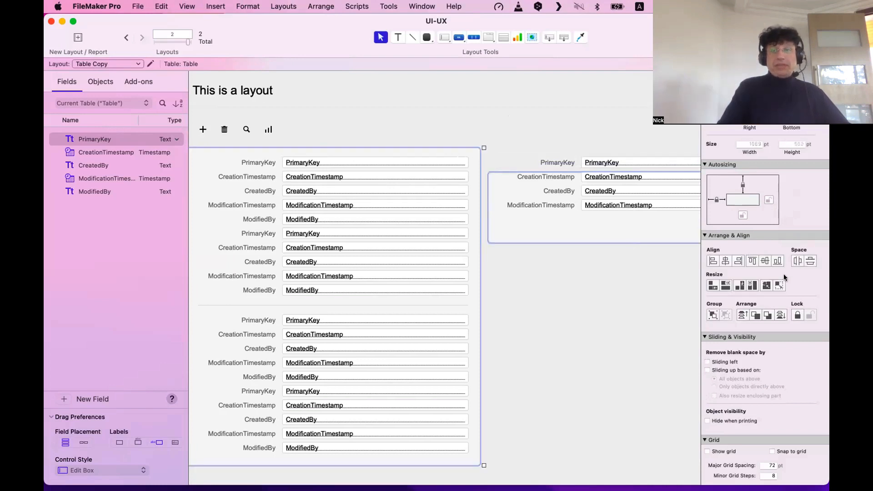
{"action": "left_click", "coordinate": [753, 260]}
{"action": "key", "text": "super+z"}
{"action": "key", "text": "super+z"}
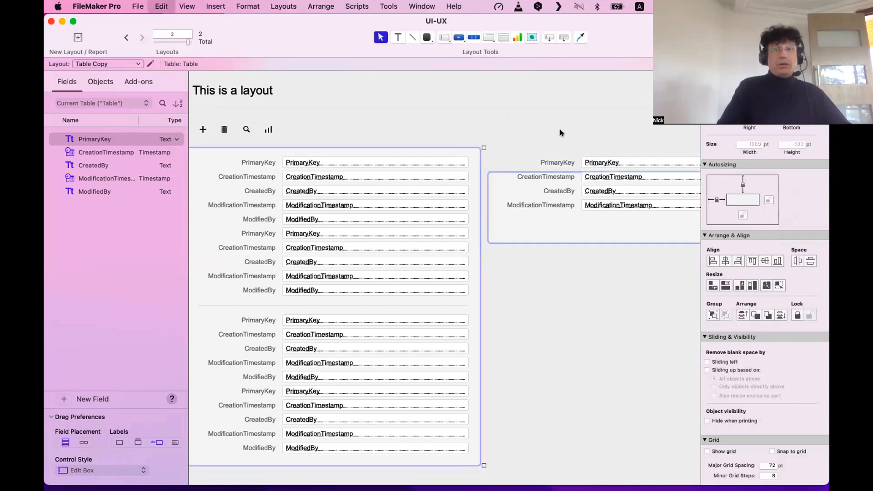
{"action": "left_click", "coordinate": [505, 141]}
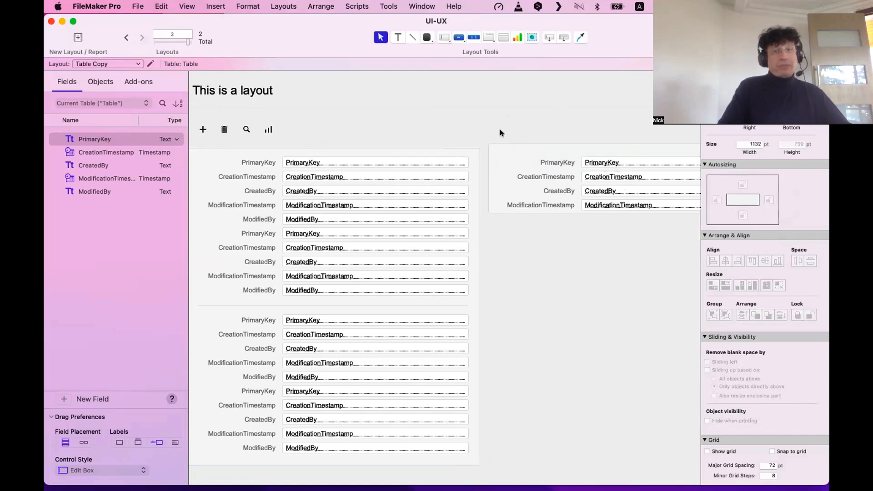
{"action": "left_click", "coordinate": [509, 145]}
{"action": "left_click", "coordinate": [525, 143]}
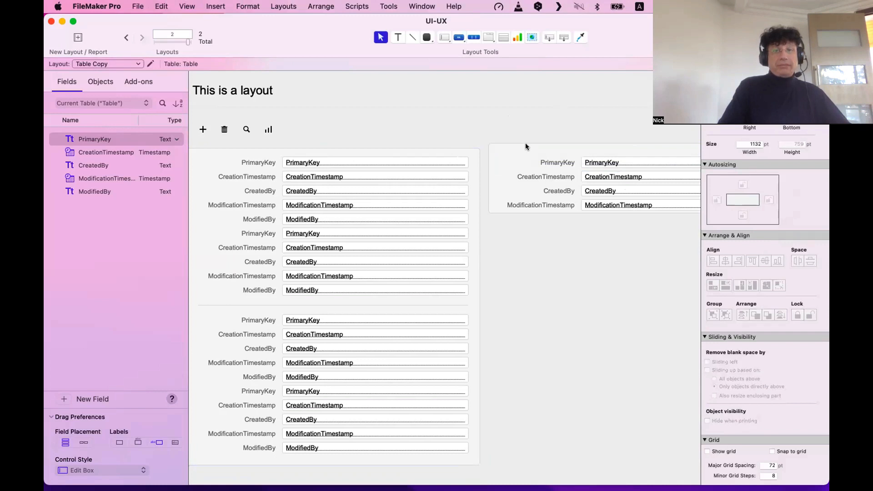
{"action": "left_click_drag", "start_coordinate": [525, 145], "coordinate": [522, 220]}
{"action": "left_click", "coordinate": [473, 174], "text": "shift"}
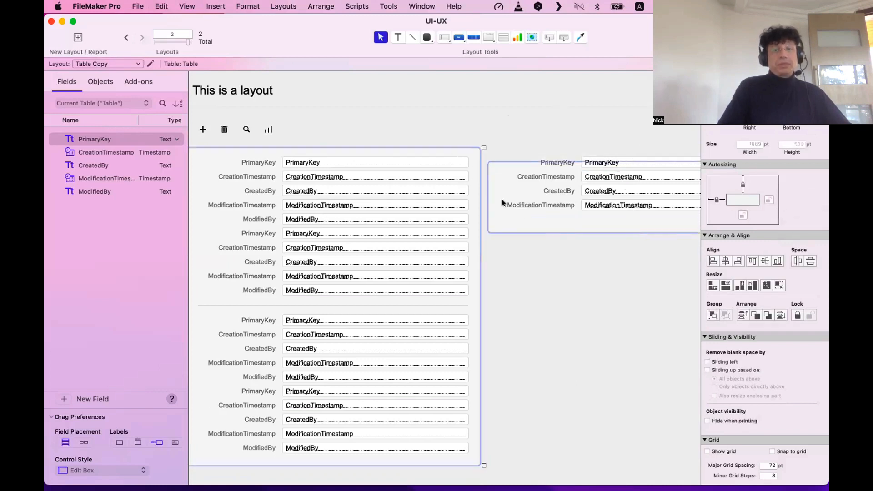
{"action": "left_click", "coordinate": [752, 261]}
{"action": "left_click", "coordinate": [599, 127]}
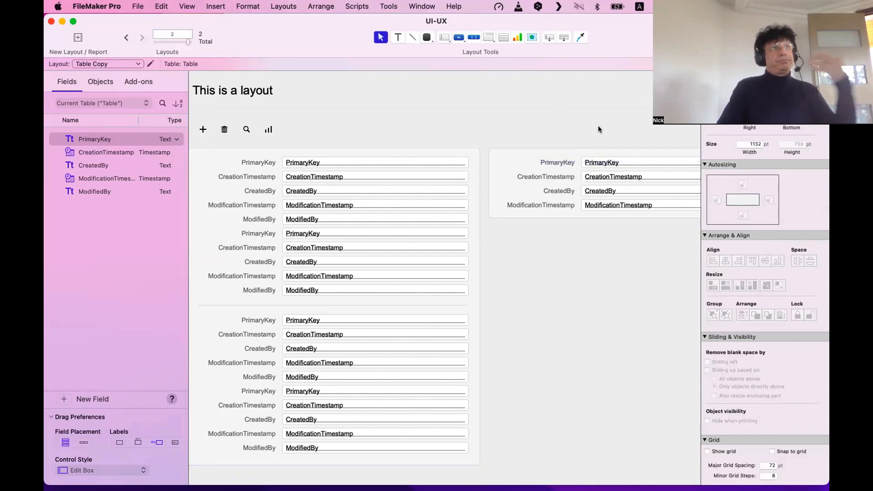
{"action": "scroll", "coordinate": [598, 129], "scroll_direction": "left", "scroll_amount": 1}
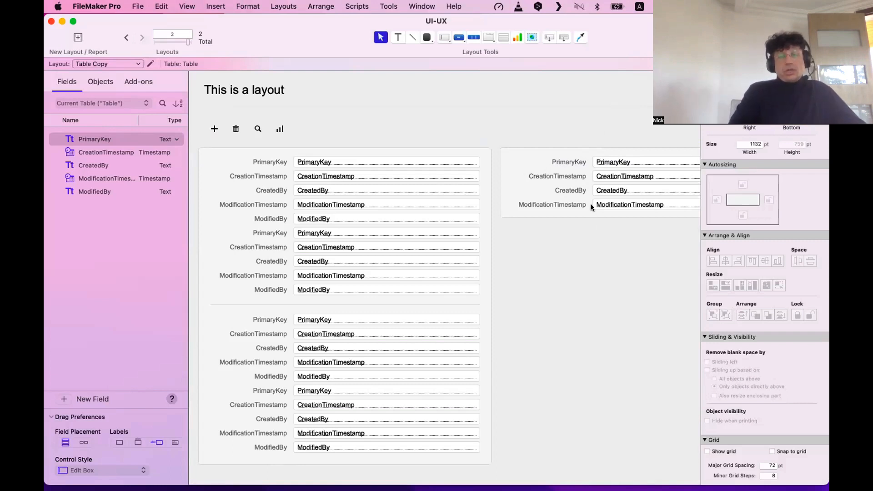
Switch to Browse mode to view the aligned side panel with record data.
{"action": "scroll", "coordinate": [592, 206], "scroll_direction": "right", "scroll_amount": 2}
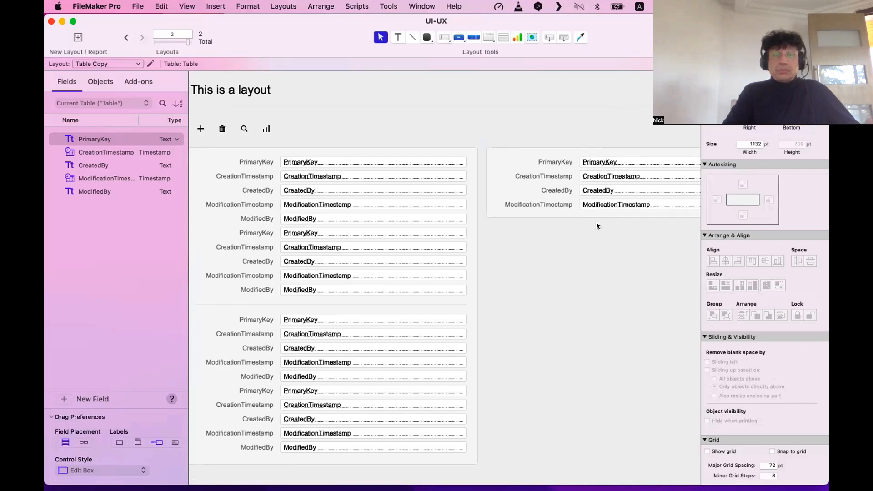
{"action": "key", "text": "super+b"}
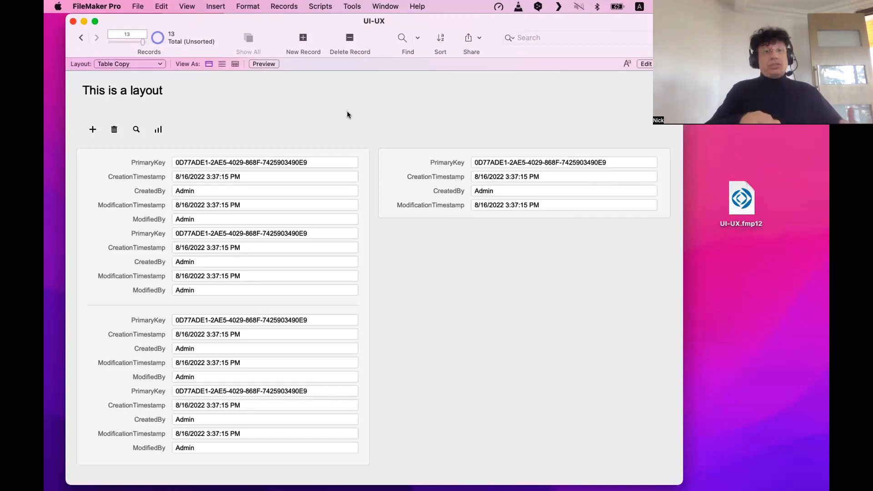
Duplicate the right label/field group below the original, browse it, then switch to Safari.
{"action": "key", "text": "super+l"}
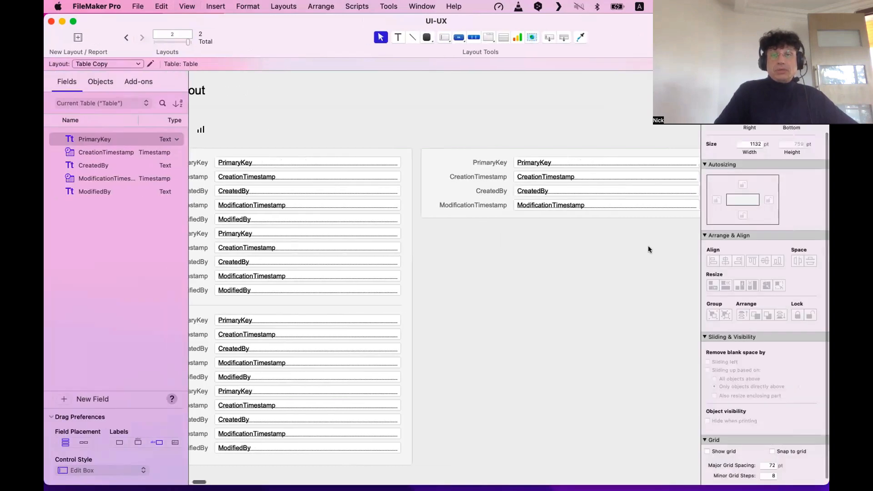
{"action": "left_click_drag", "start_coordinate": [648, 245], "coordinate": [462, 130]}
{"action": "left_click_drag", "start_coordinate": [549, 164], "coordinate": [560, 230]}
{"action": "left_click", "coordinate": [560, 343]}
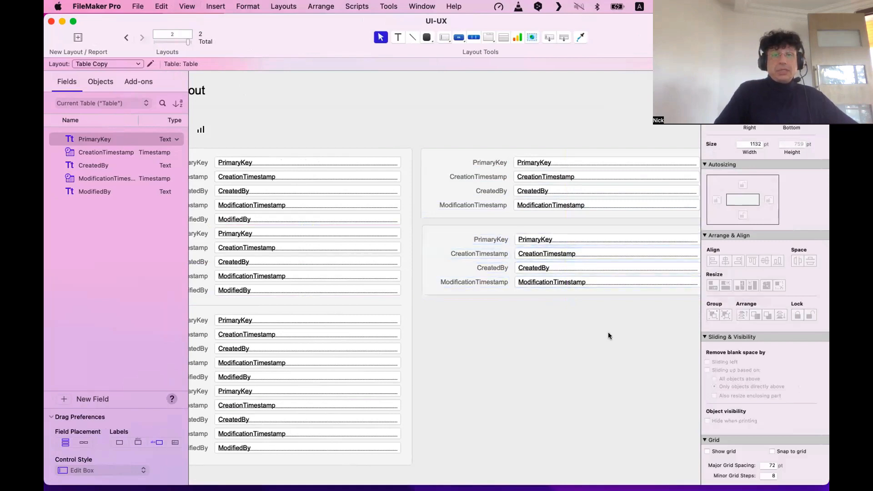
{"action": "left_click_drag", "start_coordinate": [630, 326], "coordinate": [469, 223]}
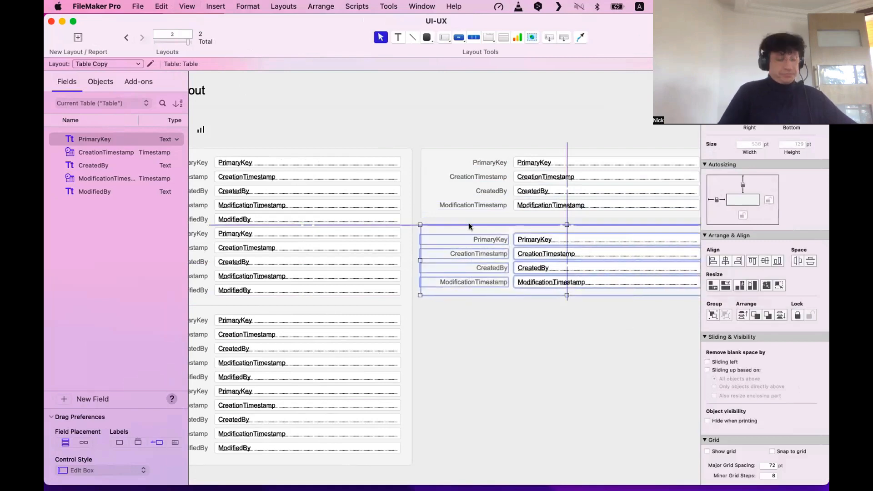
{"action": "key", "text": "super+b"}
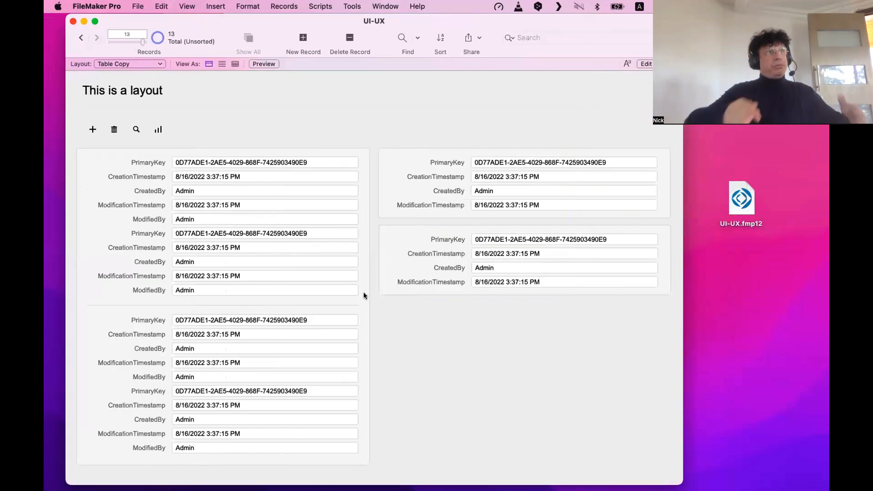
{"action": "key", "text": "super+Tab"}
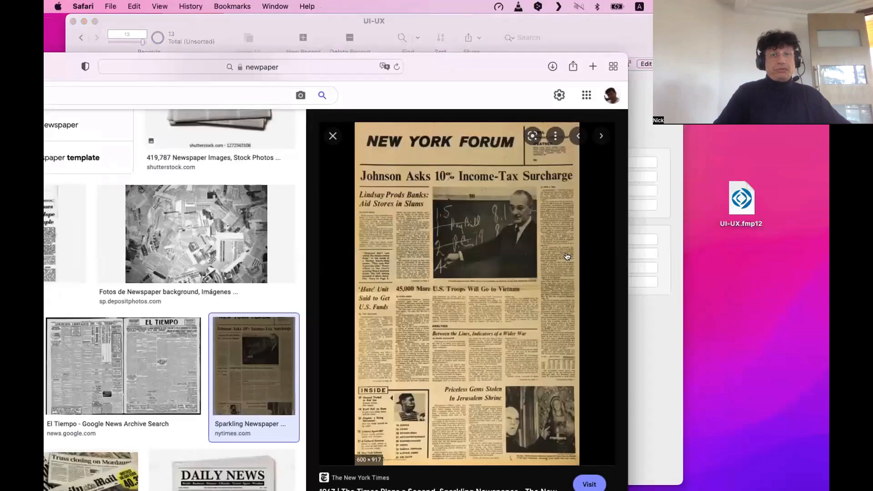
{"action": "left_click_drag", "start_coordinate": [476, 66], "coordinate": [489, 66]}
{"action": "key", "text": "super+h"}
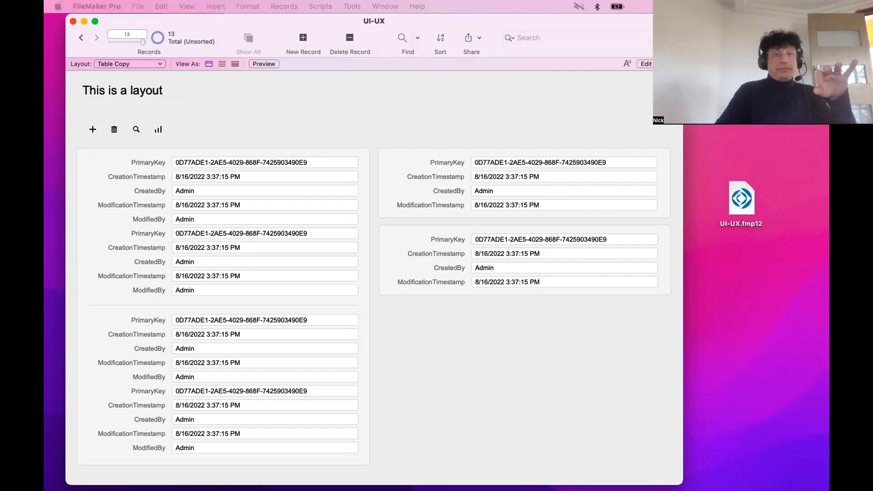
{"action": "key", "text": "super+Tab"}
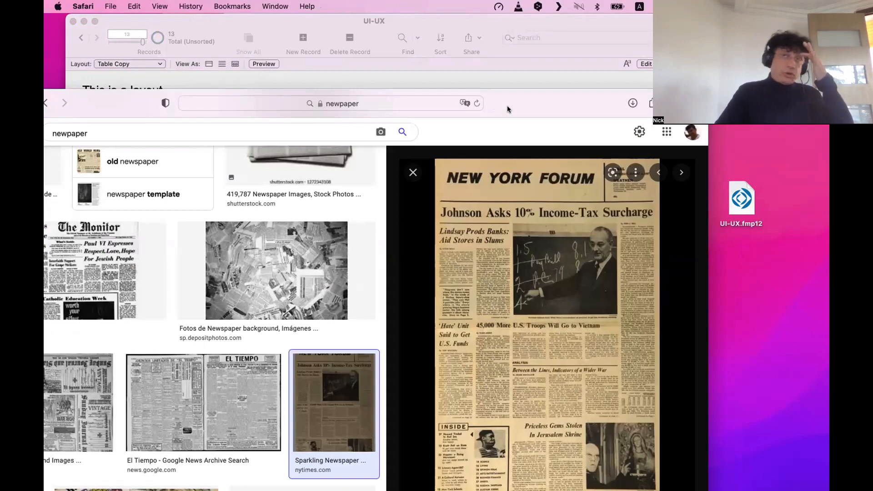
Search for 'nicematin' and open the Nice-Matin website from the results.
{"action": "double_click", "coordinate": [399, 92]}
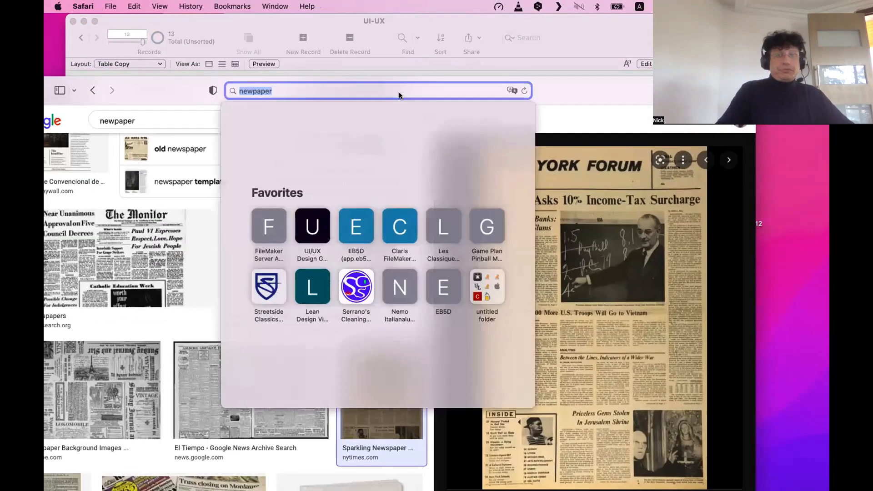
{"action": "type", "text": "nicematin."}
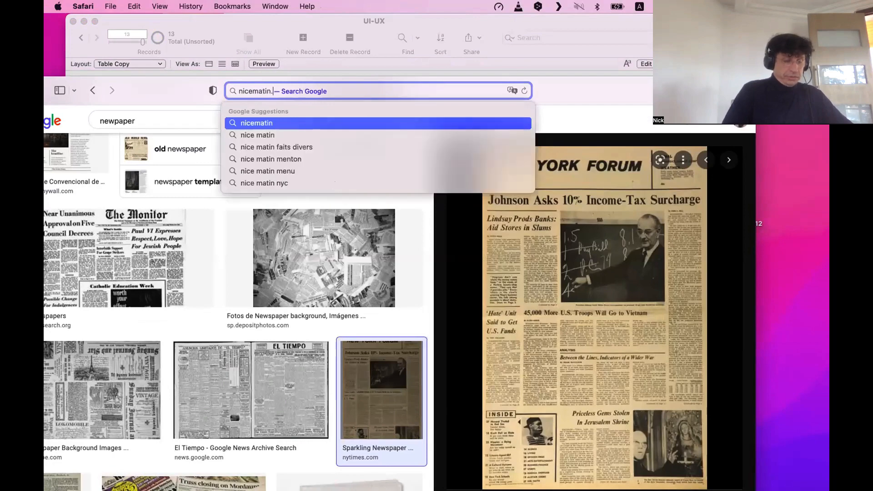
{"action": "key", "text": "Return"}
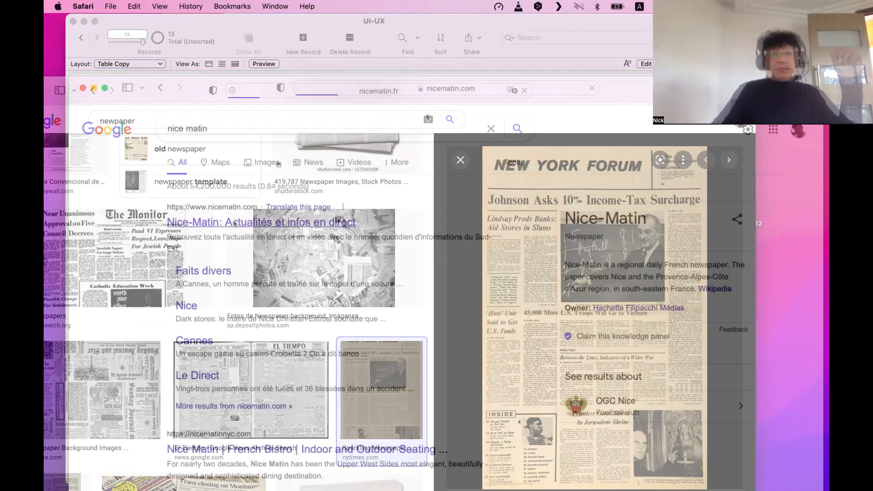
{"action": "left_click", "coordinate": [235, 223]}
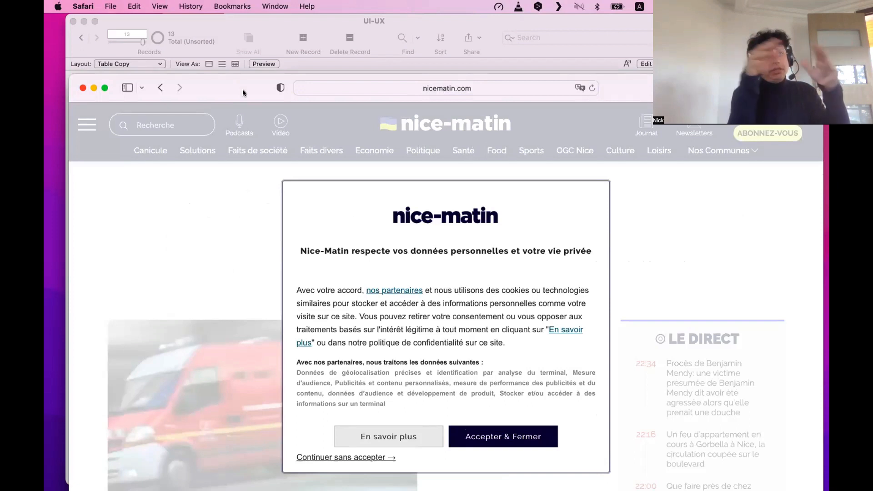
{"action": "left_click", "coordinate": [342, 86]}
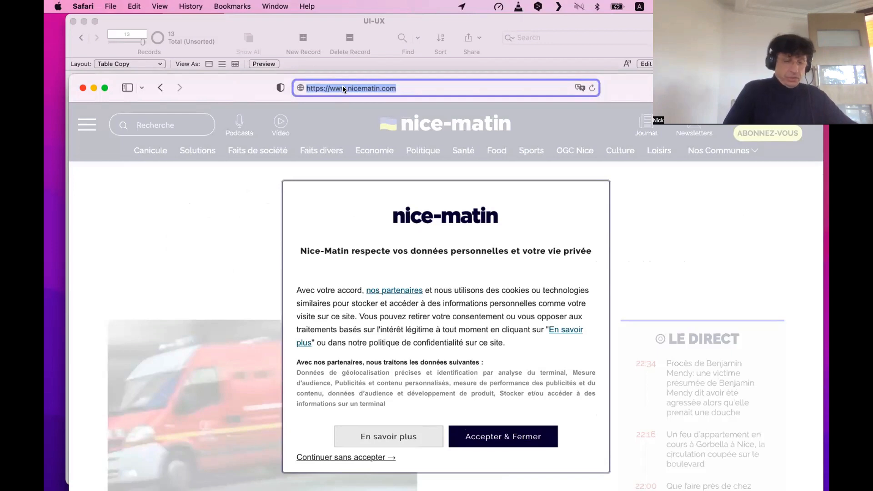
Search 'Kodak Atex' and read the Wikipedia article's 2000s and 1970s sections.
{"action": "type", "text": "Kodak Atex"}
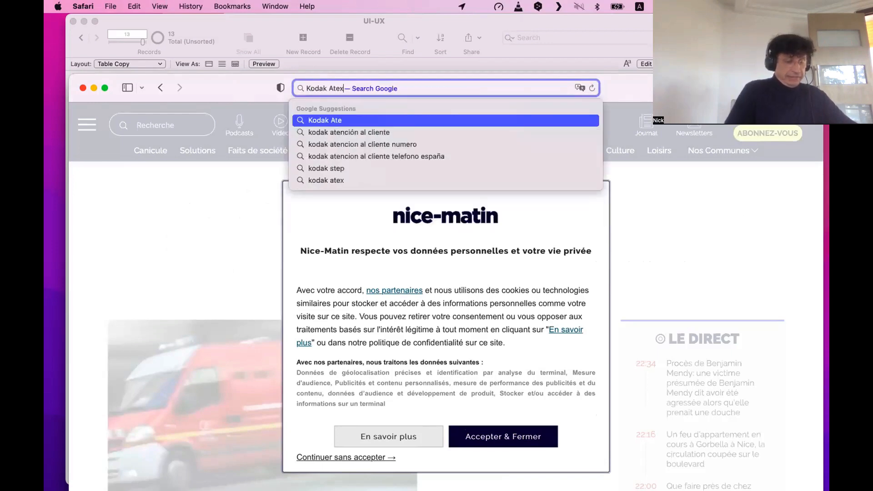
{"action": "key", "text": "Return"}
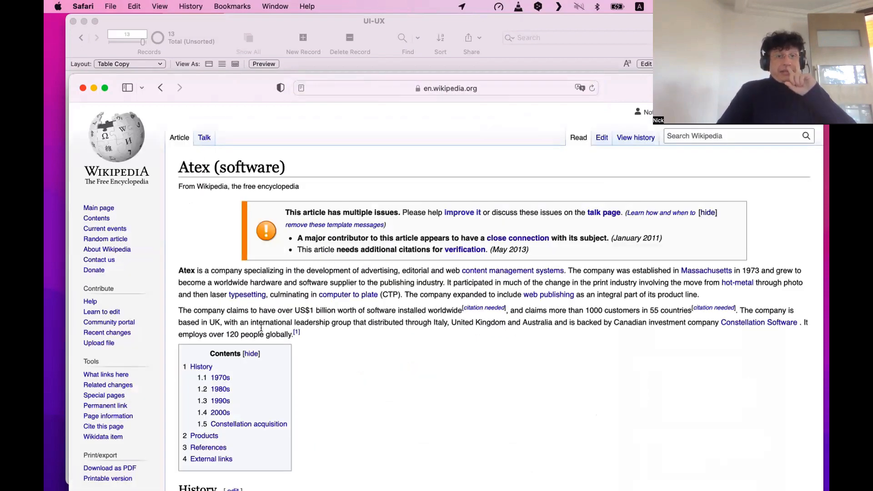
{"action": "scroll", "coordinate": [220, 254], "scroll_direction": "down", "scroll_amount": 5}
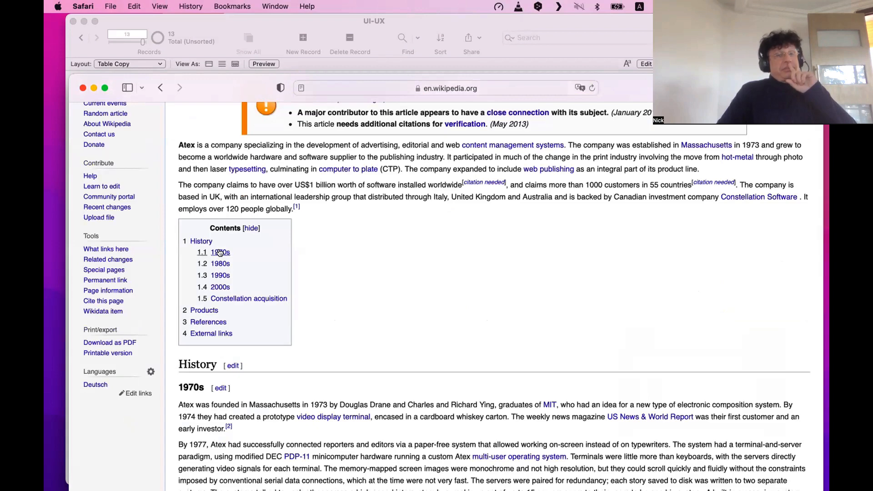
{"action": "left_click", "coordinate": [220, 287]}
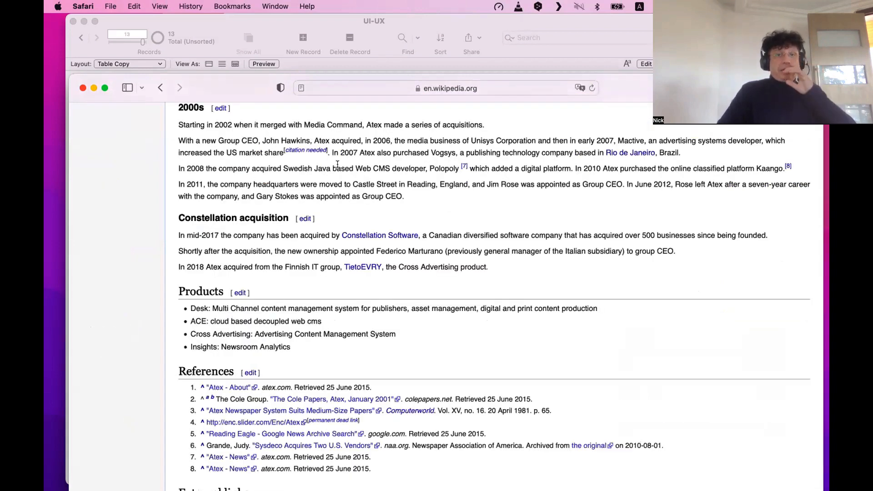
{"action": "scroll", "coordinate": [338, 164], "scroll_direction": "up", "scroll_amount": 20}
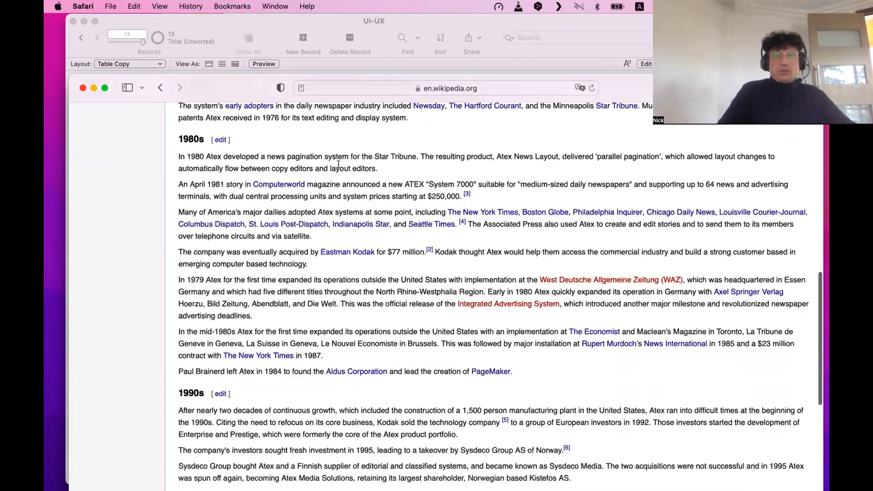
{"action": "left_click", "coordinate": [230, 379]}
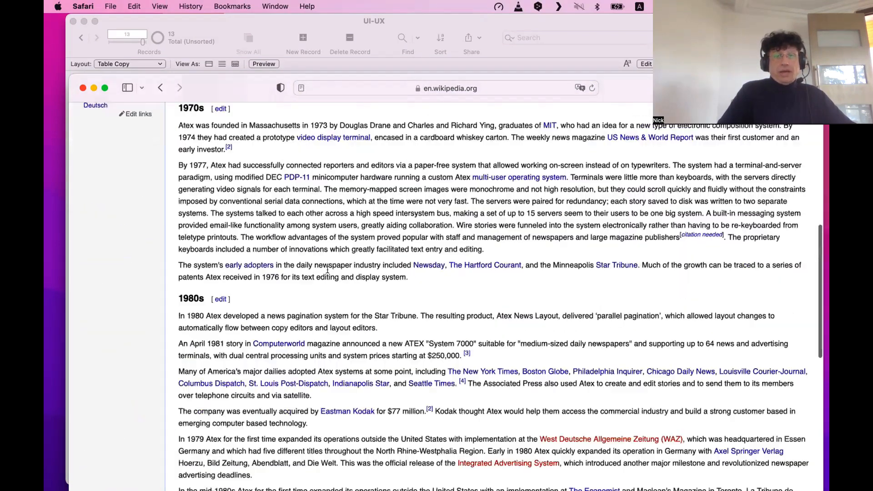
{"action": "scroll", "coordinate": [276, 193], "scroll_direction": "up", "scroll_amount": 1}
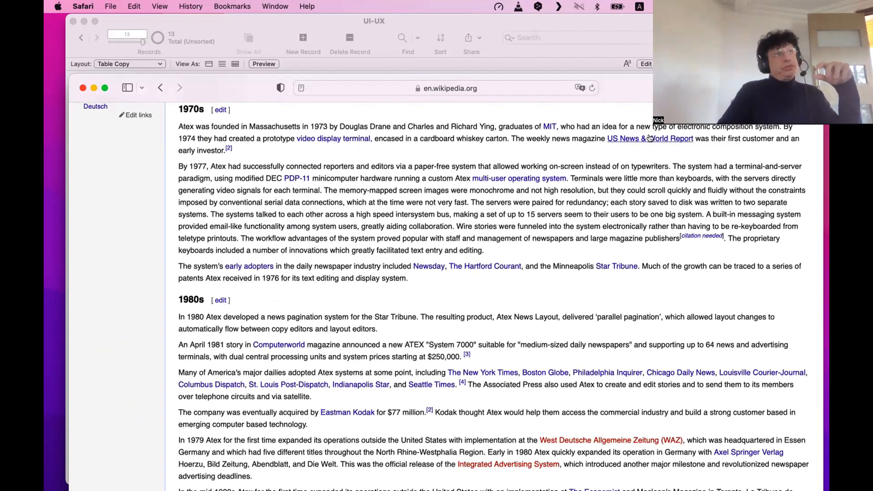
{"action": "mouse_move", "coordinate": [650, 138]}
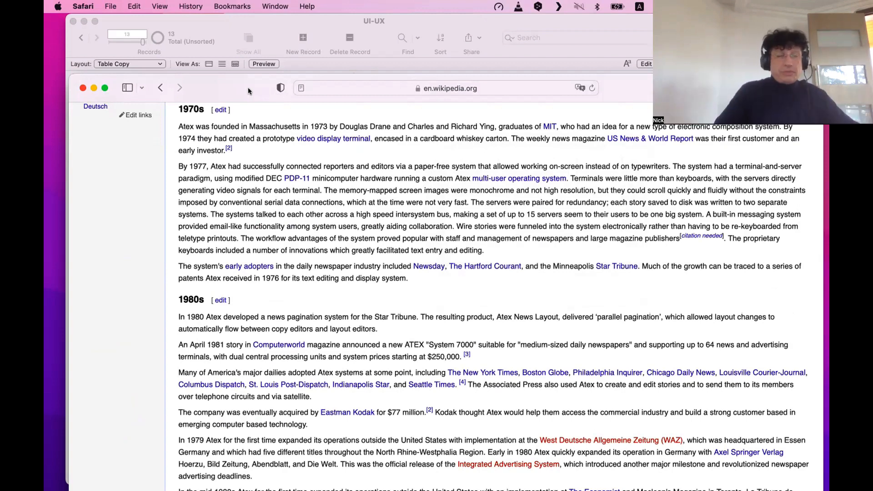
Search 'Quark publishing System' and open the Quark Publishing Platform website.
{"action": "left_click", "coordinate": [363, 85]}
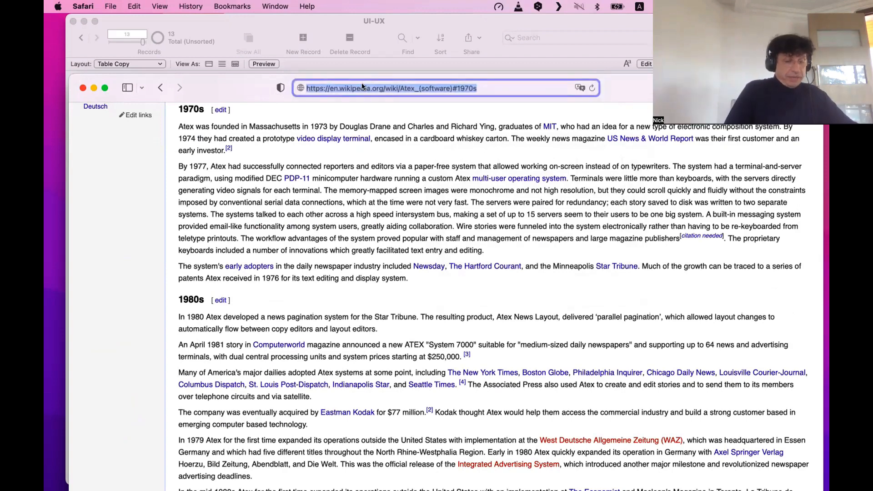
{"action": "type", "text": "QPS"}
{"action": "key", "text": "BackSpace"}
{"action": "key", "text": "BackSpace"}
{"action": "key", "text": "BackSpace"}
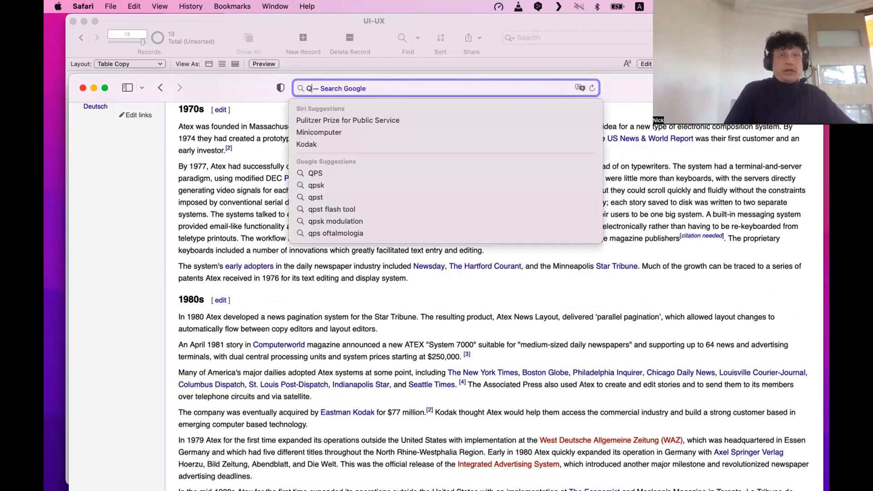
{"action": "type", "text": "Quark publishing System,"}
{"action": "key", "text": "Return"}
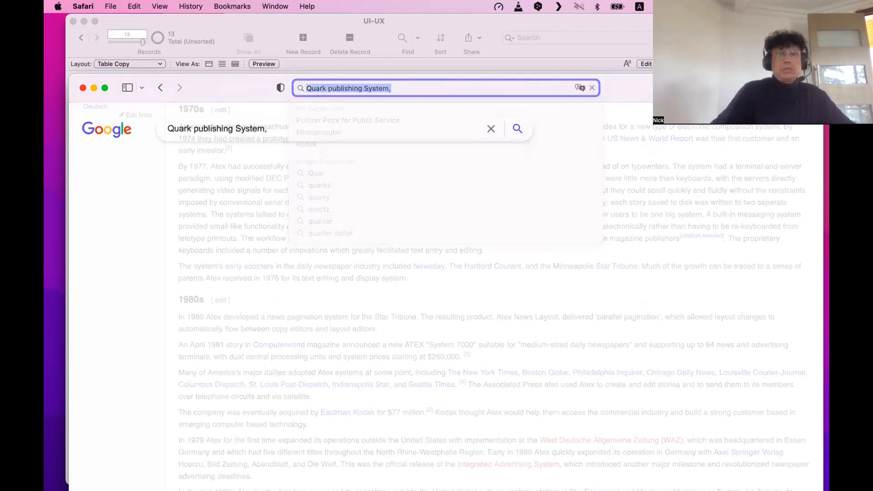
{"action": "left_click", "coordinate": [247, 222]}
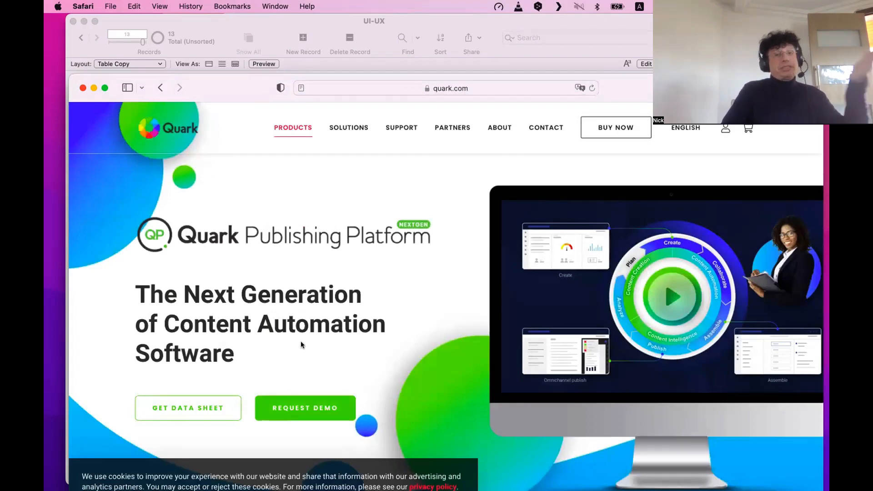
Scroll the quark.com page, then close the Safari window to return to FileMaker.
{"action": "scroll", "coordinate": [247, 90], "scroll_direction": "down", "scroll_amount": 1}
{"action": "key", "text": "super+alt+s"}
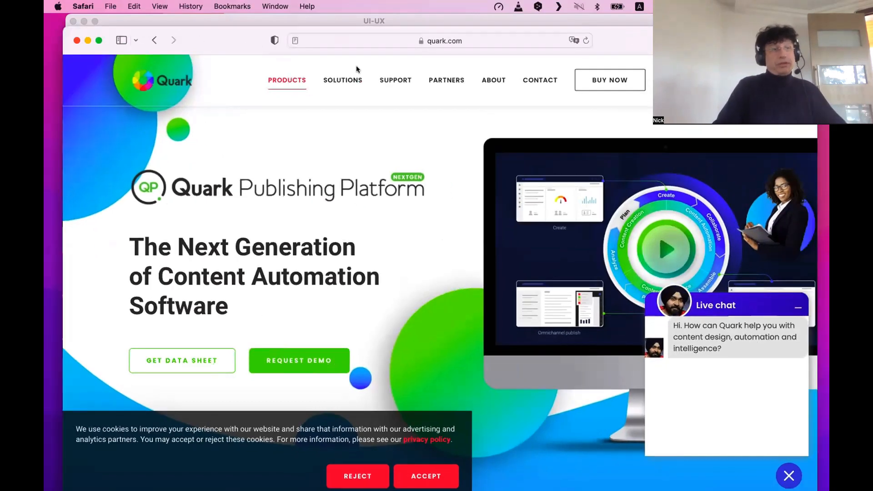
{"action": "key", "text": "super+w"}
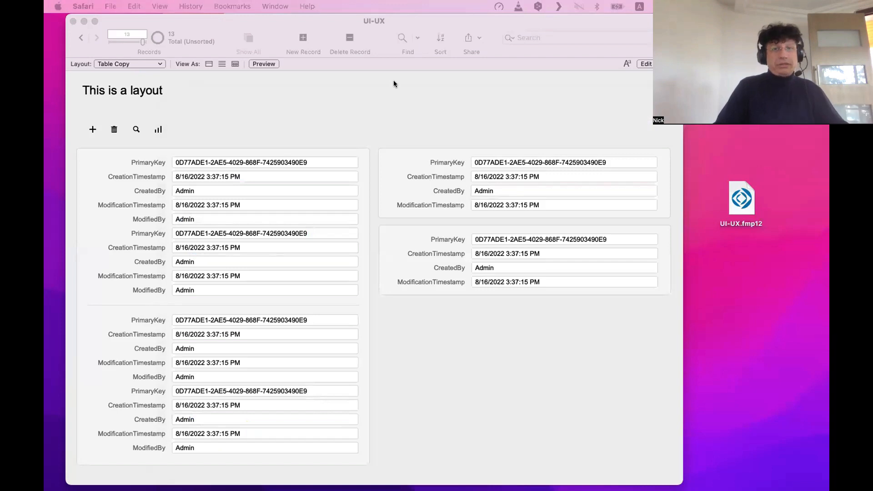
Bring the FileMaker Table Copy window forward and drag it up snugly under the menu bar.
{"action": "left_click", "coordinate": [381, 95]}
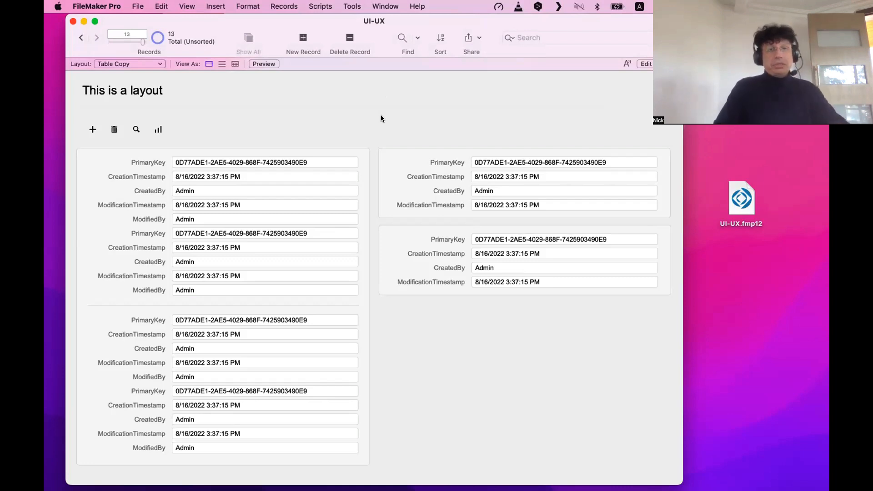
{"action": "left_click_drag", "start_coordinate": [277, 29], "coordinate": [274, 21]}
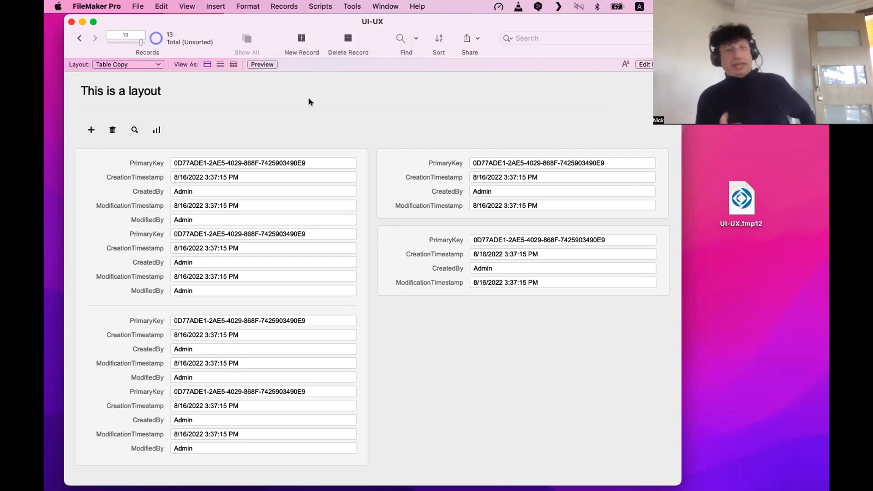
{"action": "left_click_drag", "start_coordinate": [319, 23], "coordinate": [316, 22]}
Switch Table Copy to Layout mode and select the left and right PrimaryKey fields.
{"action": "key", "text": "super+l"}
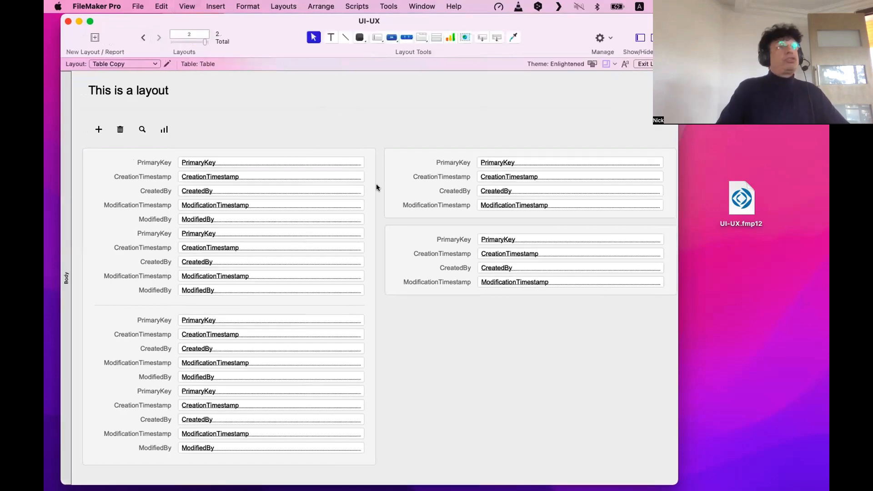
{"action": "scroll", "coordinate": [530, 171], "scroll_direction": "right", "scroll_amount": 5}
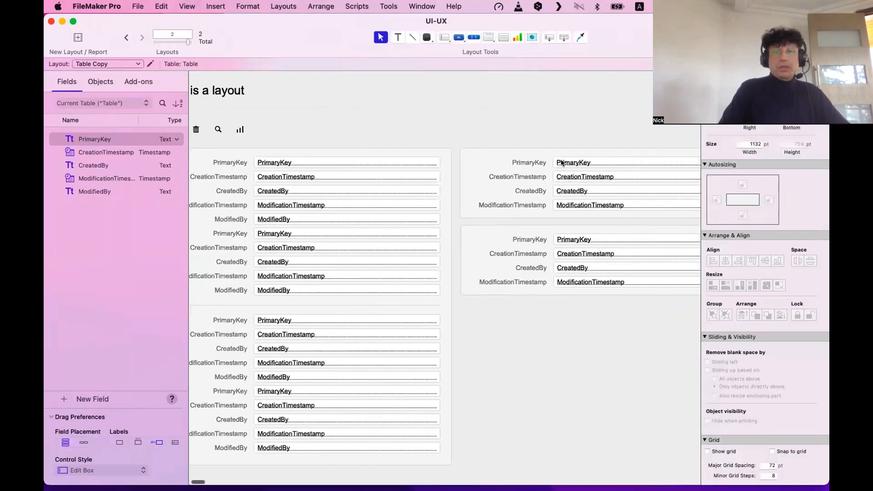
{"action": "left_click", "coordinate": [582, 163]}
{"action": "left_click", "coordinate": [504, 163], "text": "shift"}
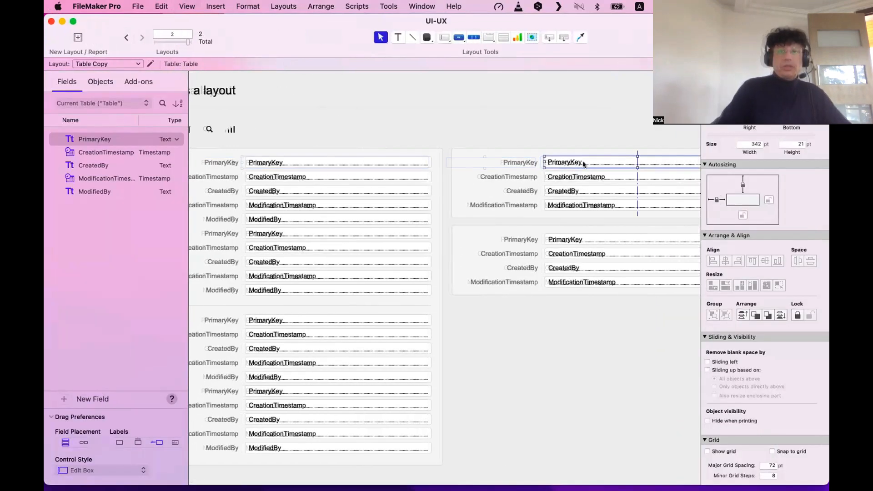
{"action": "left_click", "coordinate": [575, 144]}
{"action": "left_click", "coordinate": [337, 162]}
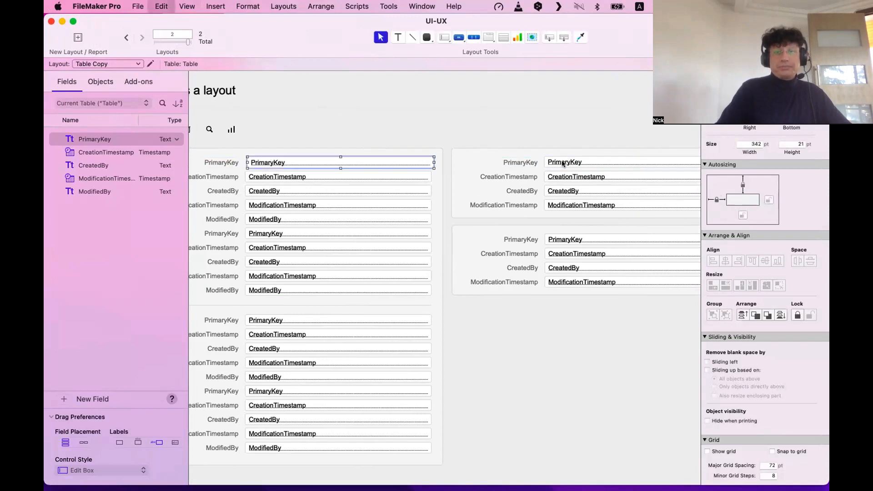
{"action": "left_click", "coordinate": [571, 162], "text": "shift"}
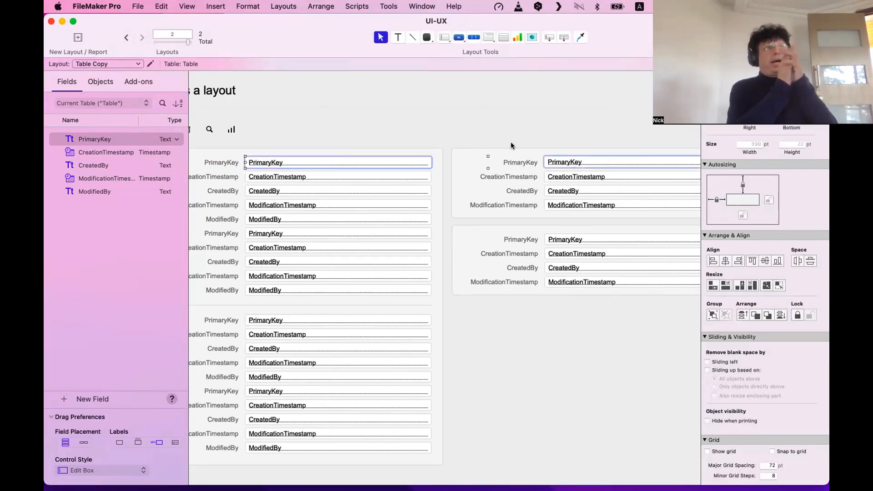
Compare both PrimaryKey fields' Top position in the Inspector, then select only the right one.
{"action": "scroll", "coordinate": [695, 207], "scroll_direction": "up", "scroll_amount": 3}
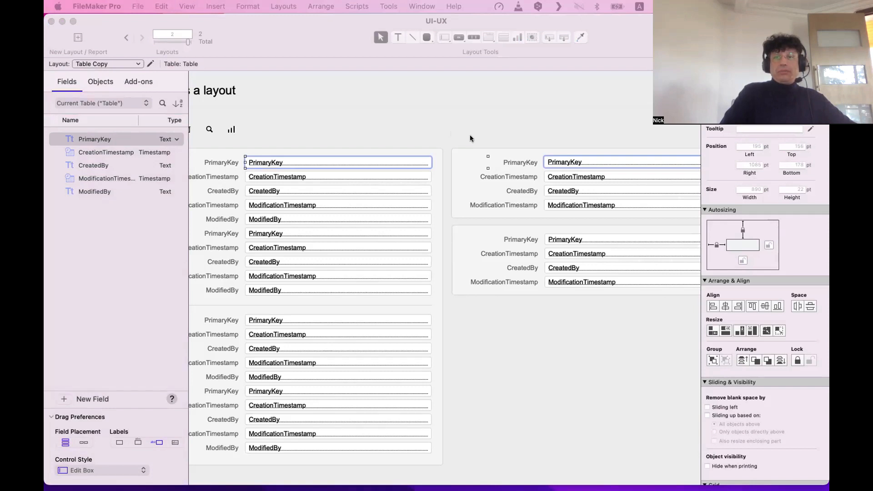
{"action": "left_click", "coordinate": [342, 136]}
{"action": "left_click", "coordinate": [342, 159]}
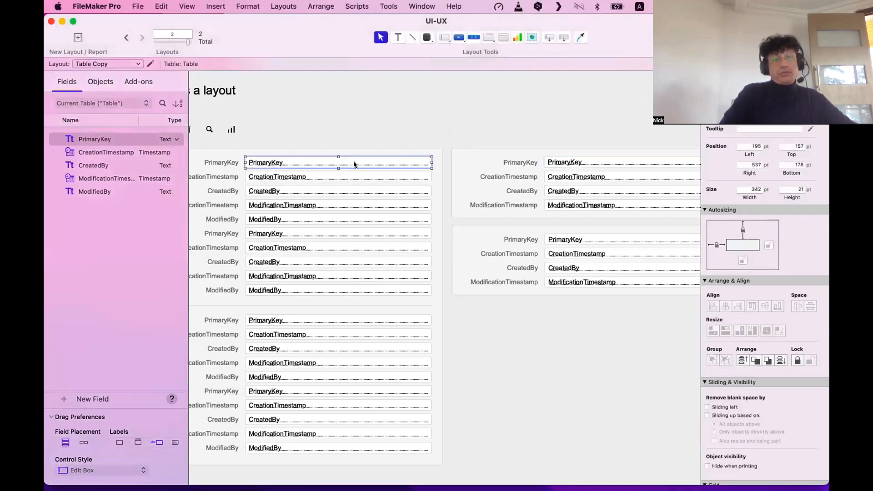
{"action": "left_click", "coordinate": [580, 161], "text": "shift"}
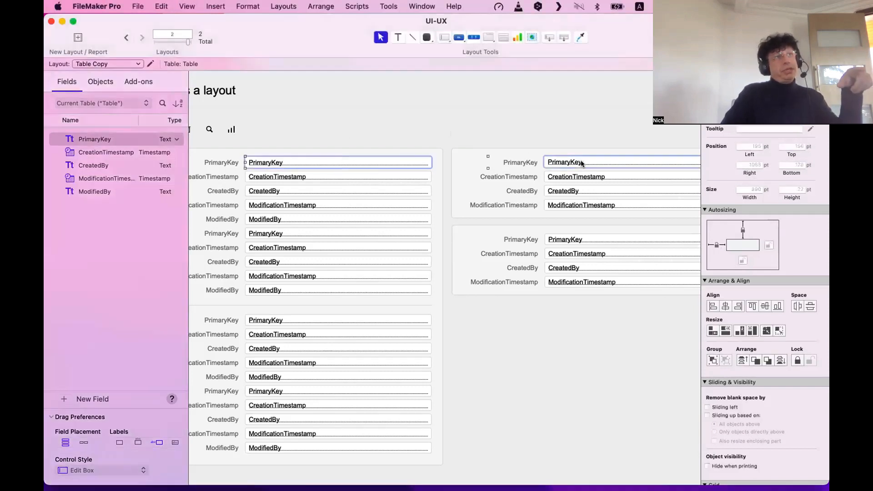
{"action": "scroll", "coordinate": [564, 168], "scroll_direction": "down", "scroll_amount": 2}
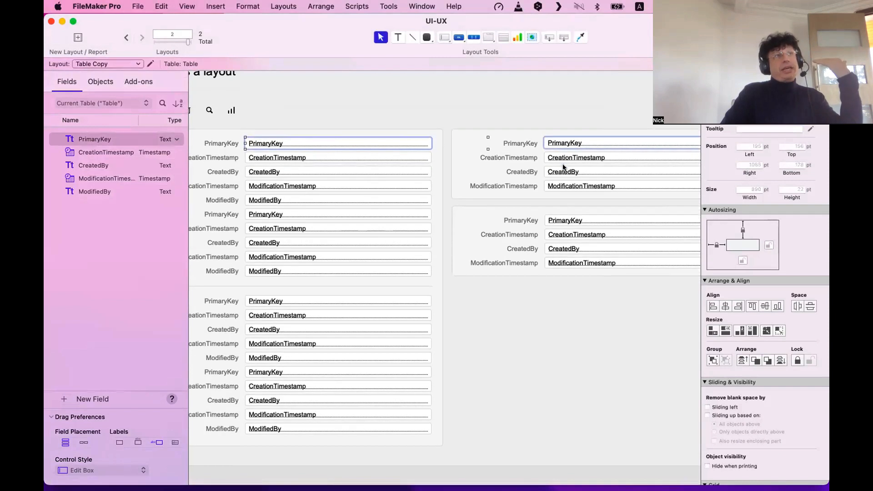
{"action": "scroll", "coordinate": [536, 150], "scroll_direction": "up", "scroll_amount": 2}
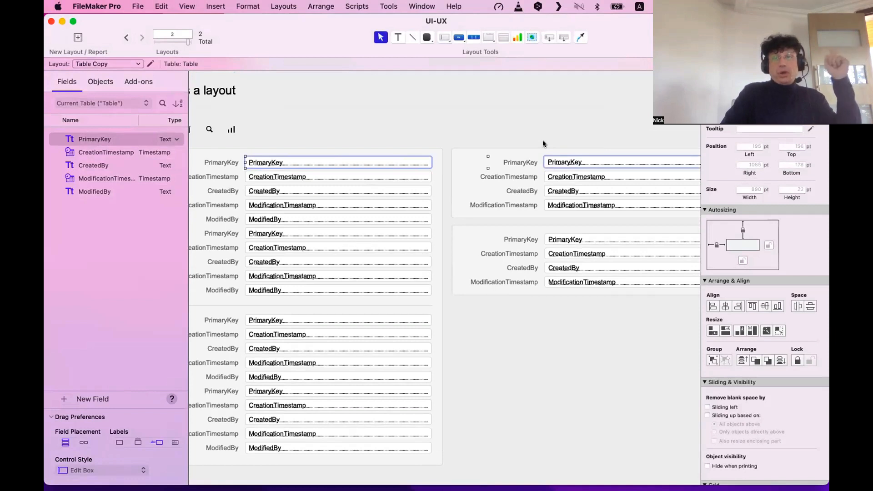
{"action": "left_click", "coordinate": [801, 146]}
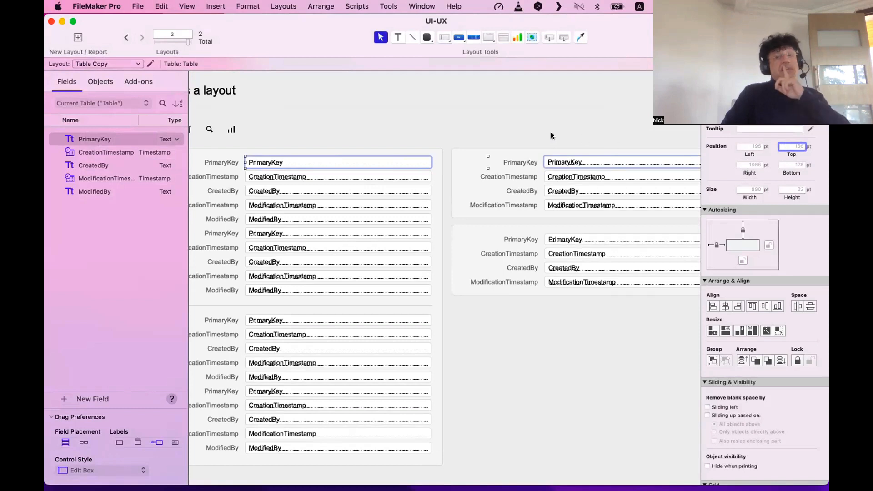
{"action": "left_click", "coordinate": [567, 162]}
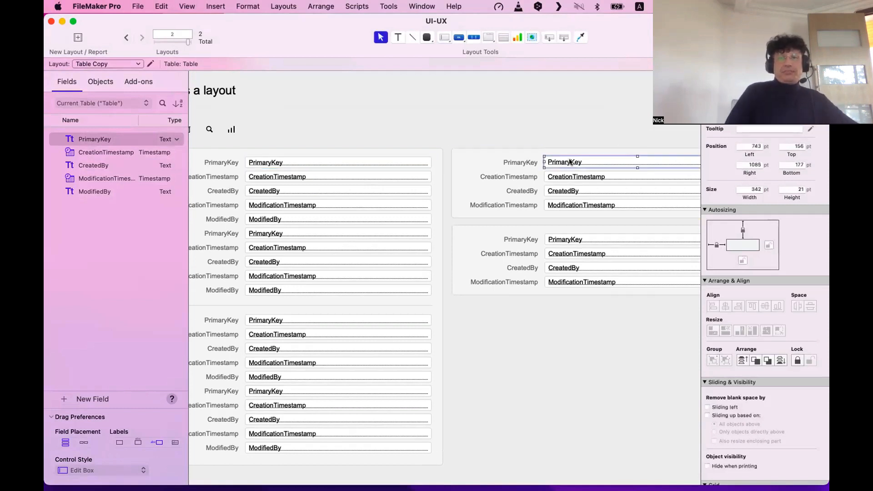
Set the right-hand PrimaryKey field's height to 22 to match the left one.
{"action": "left_click", "coordinate": [586, 132]}
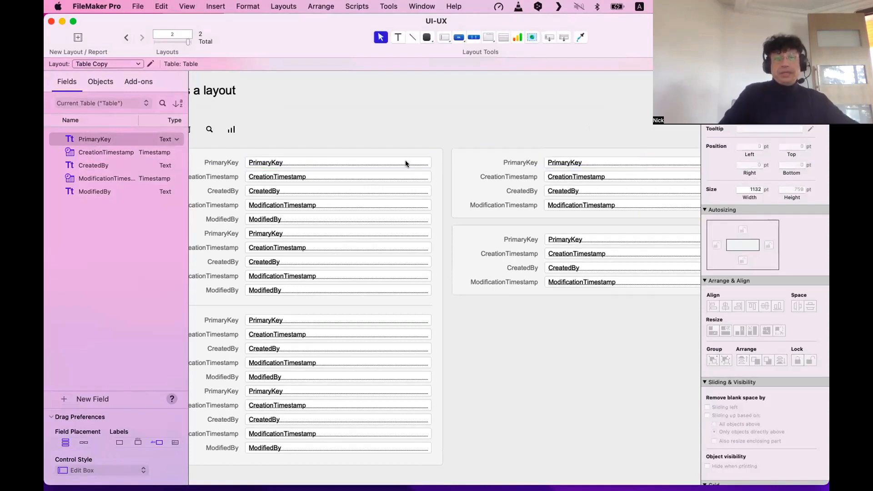
{"action": "left_click", "coordinate": [429, 168]}
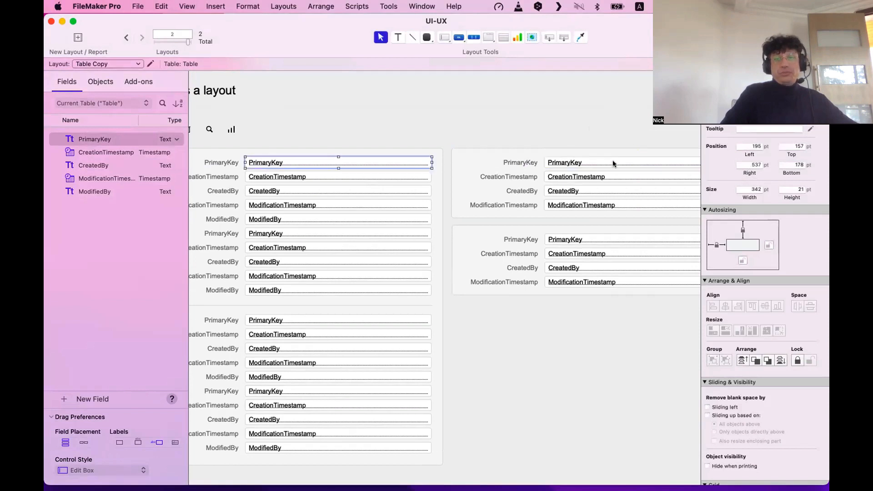
{"action": "left_click", "coordinate": [612, 163], "text": "shift"}
{"action": "left_click", "coordinate": [793, 146]}
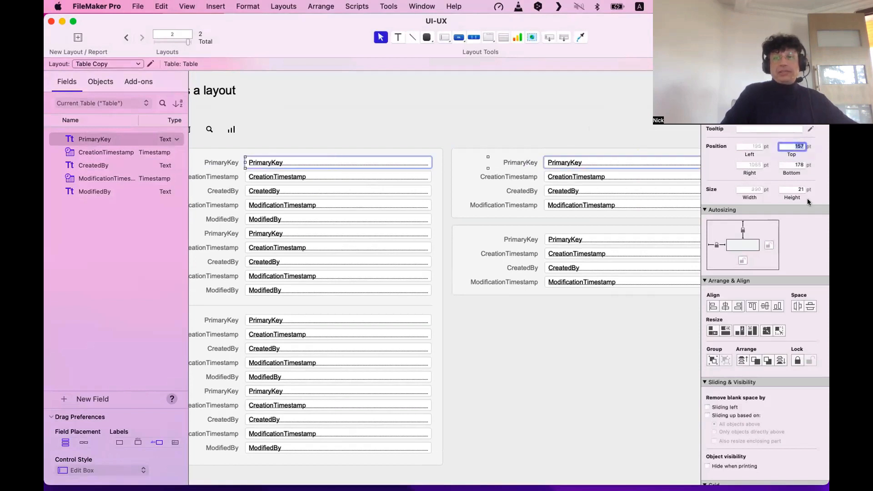
{"action": "key", "text": "Tab"}
{"action": "key", "text": "Tab"}
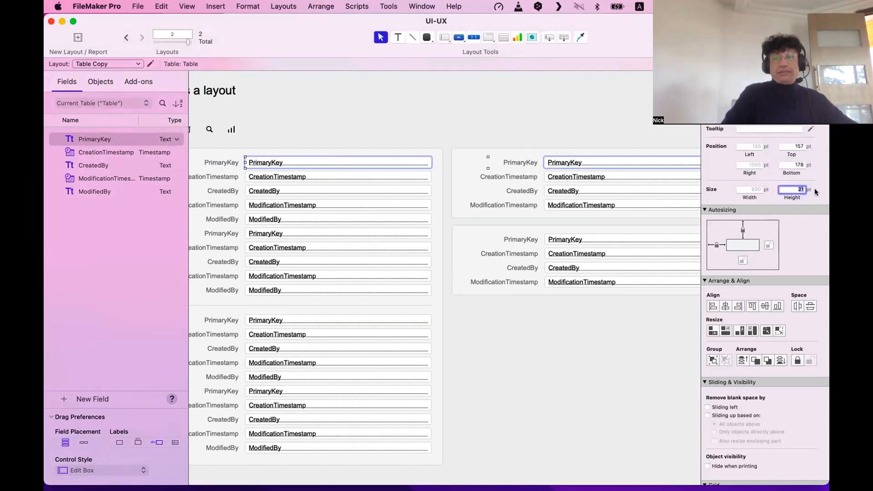
{"action": "left_click", "coordinate": [582, 159]}
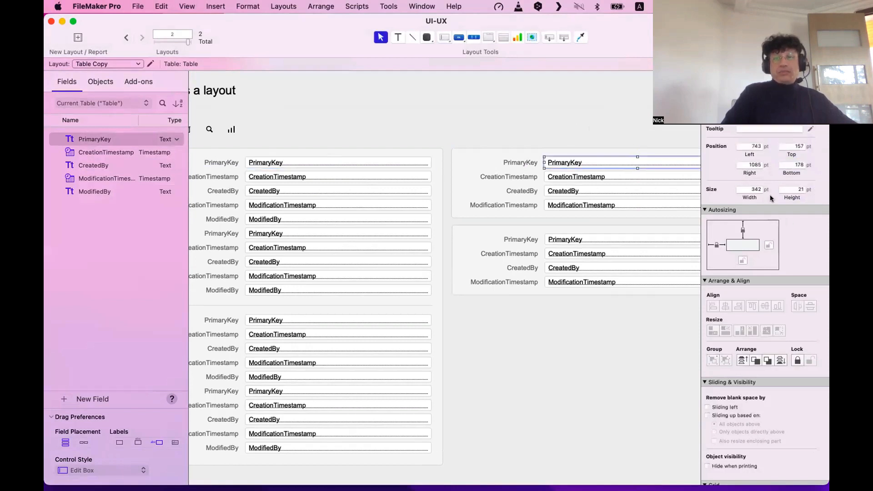
{"action": "left_click", "coordinate": [778, 193]}
{"action": "type", "text": "22"}
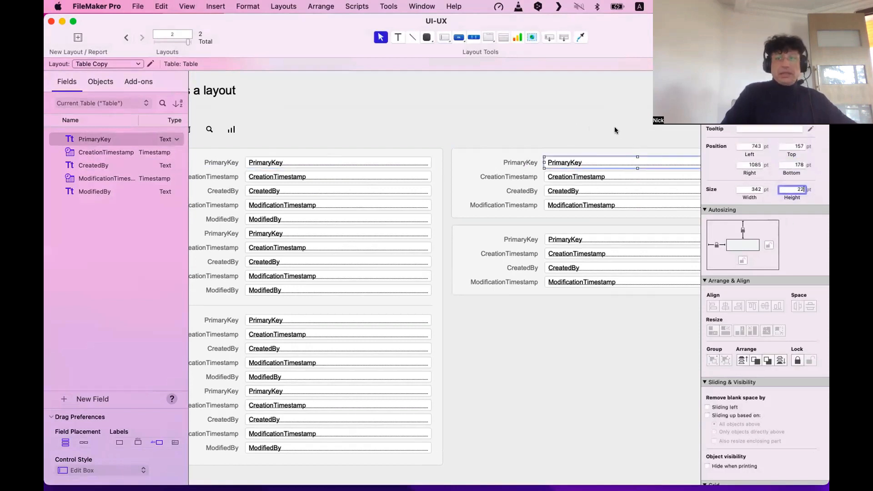
{"action": "left_click", "coordinate": [615, 131]}
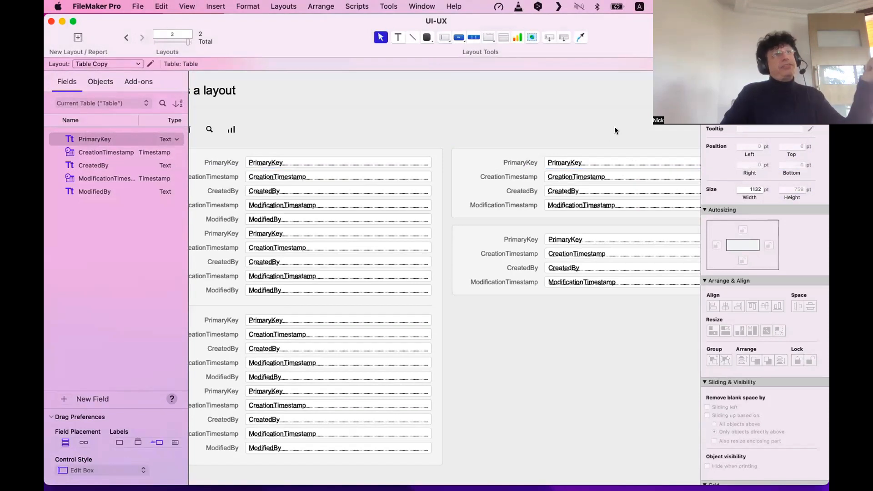
Compare the left PrimaryKey and right CreationTimestamp fields' sizes in the Inspector.
{"action": "left_click", "coordinate": [393, 162]}
{"action": "left_click", "coordinate": [594, 161], "text": "shift"}
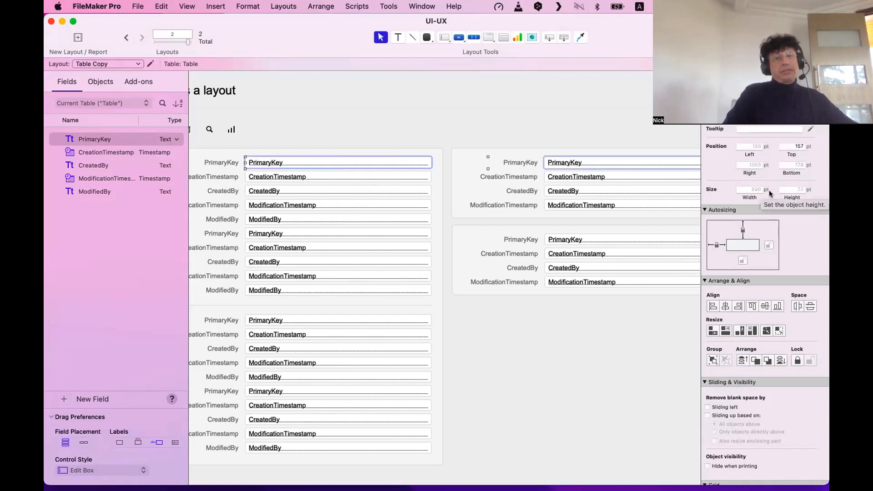
{"action": "left_click", "coordinate": [596, 177]}
{"action": "left_click", "coordinate": [403, 160], "text": "shift"}
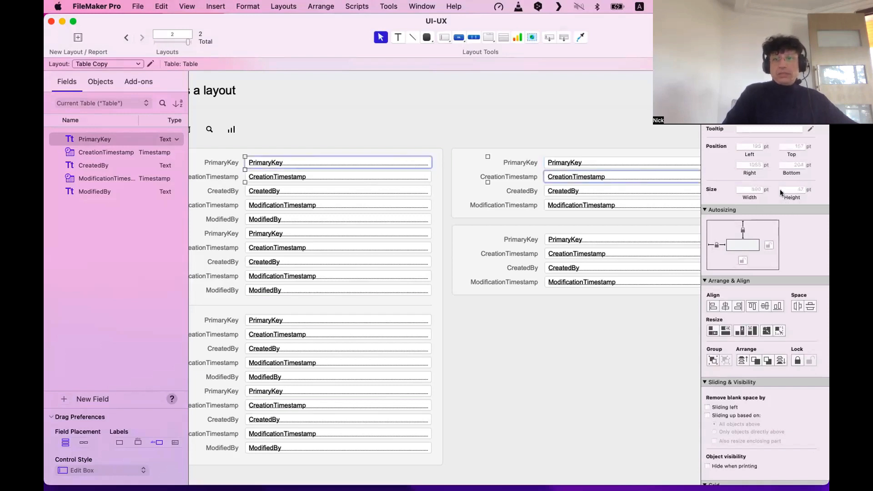
{"action": "left_click", "coordinate": [572, 146]}
{"action": "left_click", "coordinate": [548, 178]}
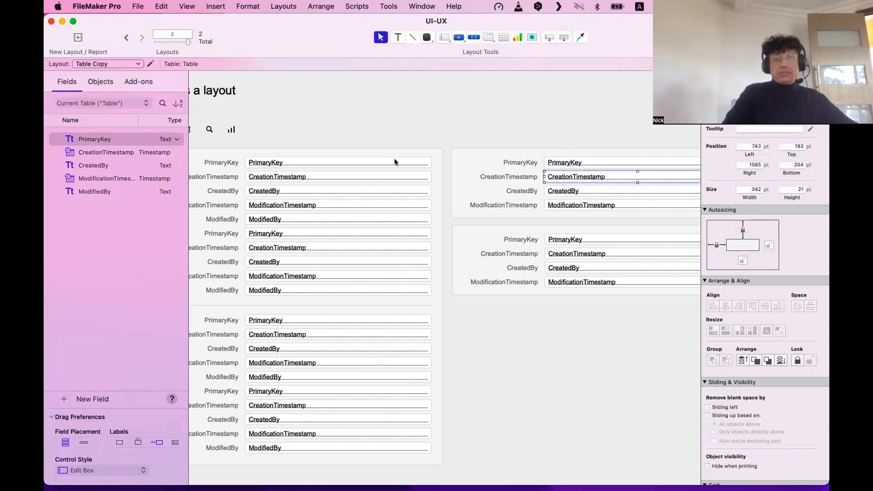
{"action": "left_click", "coordinate": [391, 161], "text": "shift"}
{"action": "left_click", "coordinate": [644, 210]}
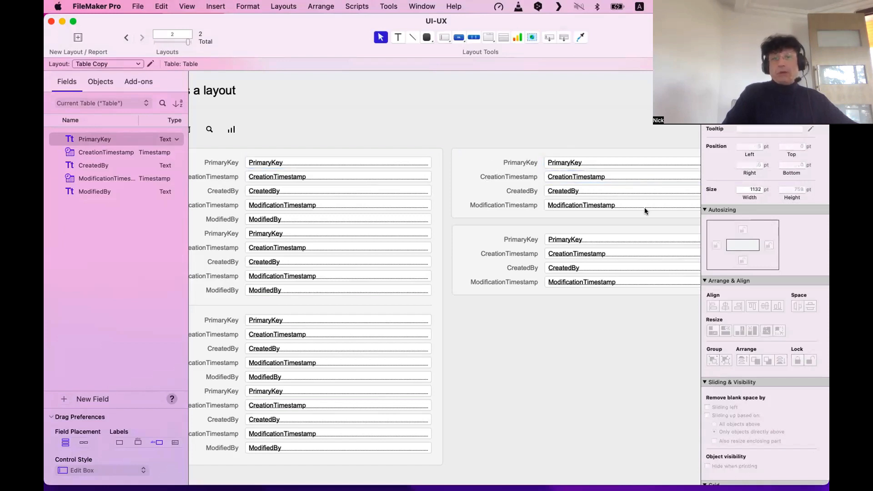
Check the right PrimaryKey field's height against the left PrimaryKey field.
{"action": "left_click", "coordinate": [566, 162]}
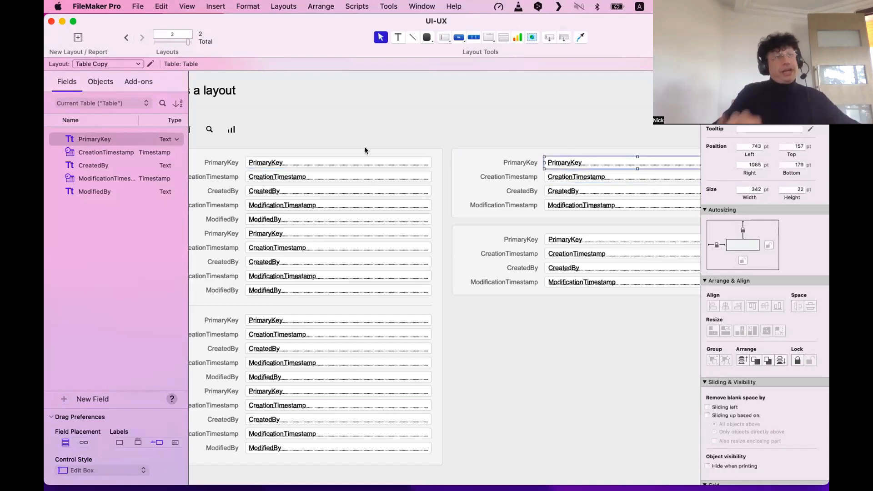
{"action": "left_click", "coordinate": [354, 163], "text": "shift"}
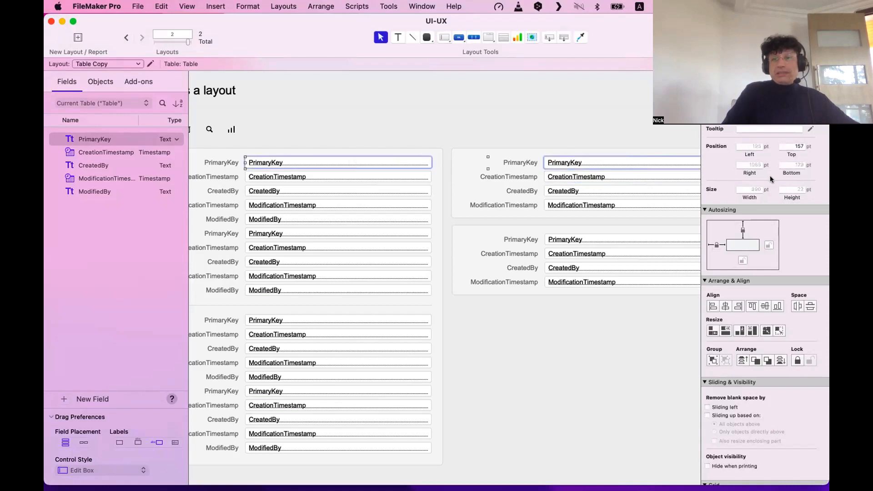
{"action": "left_click", "coordinate": [634, 166]}
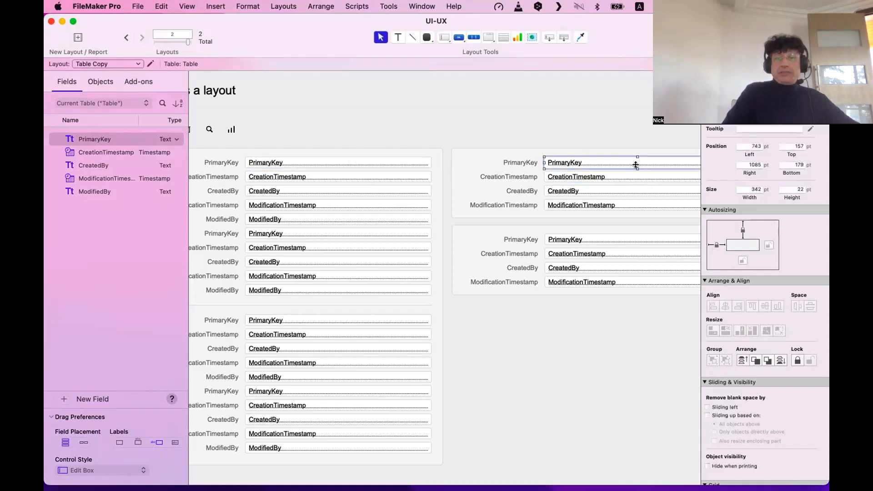
{"action": "left_click", "coordinate": [387, 163]}
{"action": "left_click", "coordinate": [572, 162], "text": "shift"}
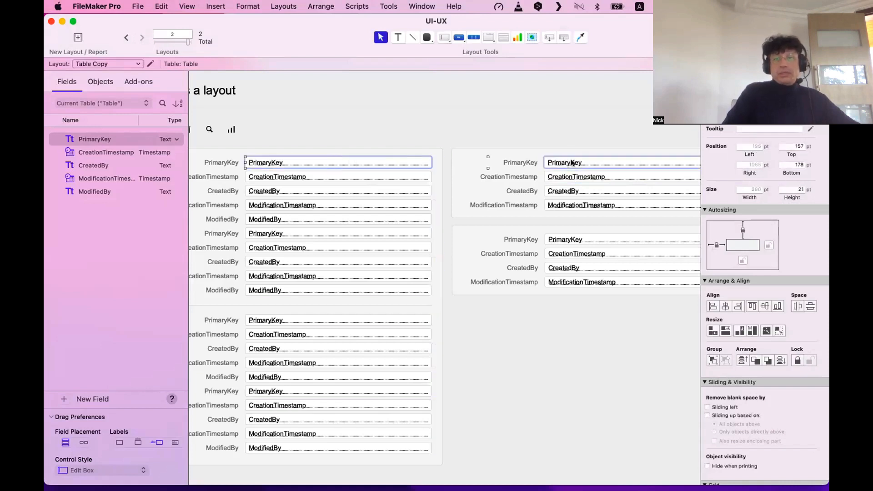
{"action": "left_click", "coordinate": [574, 180]}
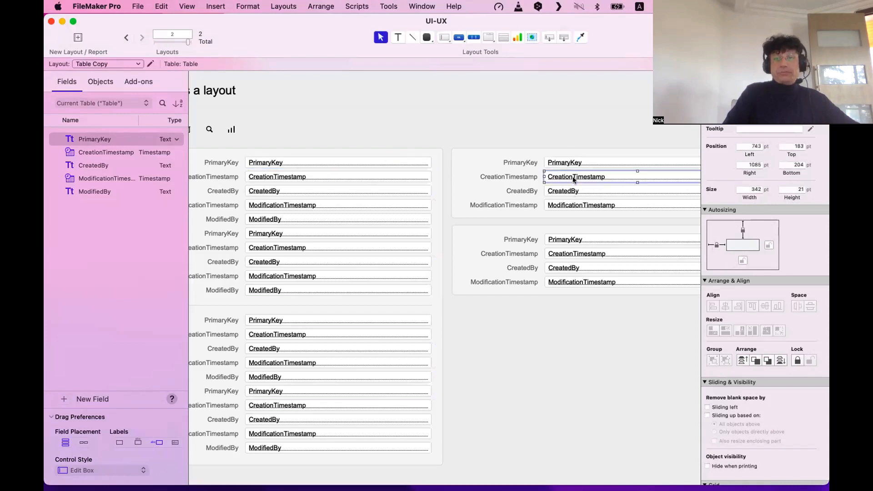
Select the right PrimaryKey, CreationTimestamp, CreatedBy and ModificationTimestamp fields to inspect their sizes.
{"action": "scroll", "coordinate": [573, 180], "scroll_direction": "right", "scroll_amount": 3}
{"action": "left_click", "coordinate": [498, 163]}
{"action": "left_click", "coordinate": [514, 177], "text": "shift"}
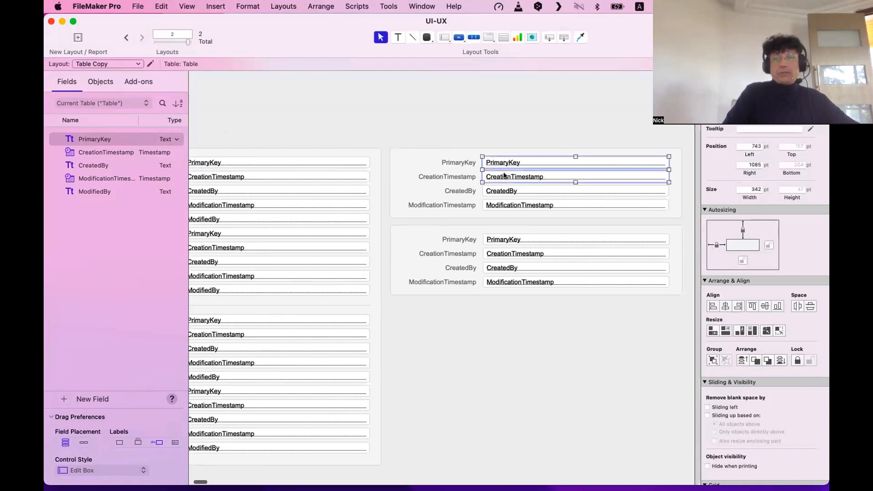
{"action": "left_click", "coordinate": [511, 190], "text": "shift"}
{"action": "left_click", "coordinate": [516, 205], "text": "shift"}
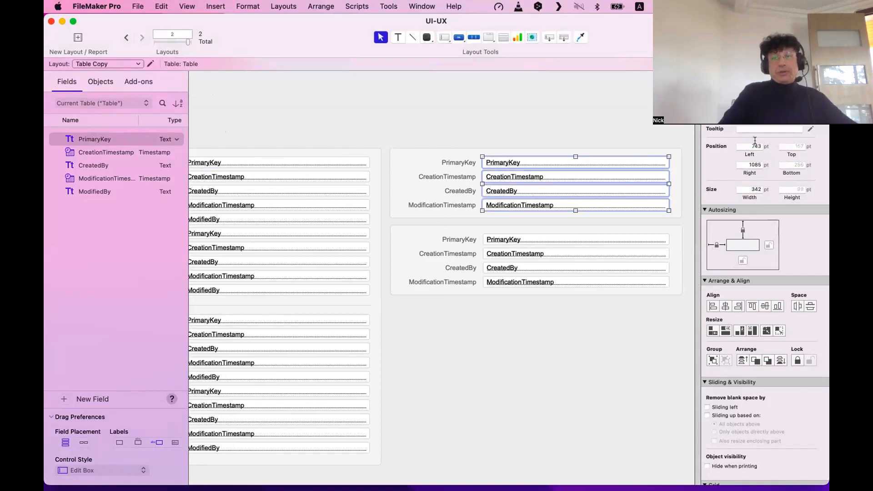
{"action": "scroll", "coordinate": [757, 149], "scroll_direction": "down", "scroll_amount": 1}
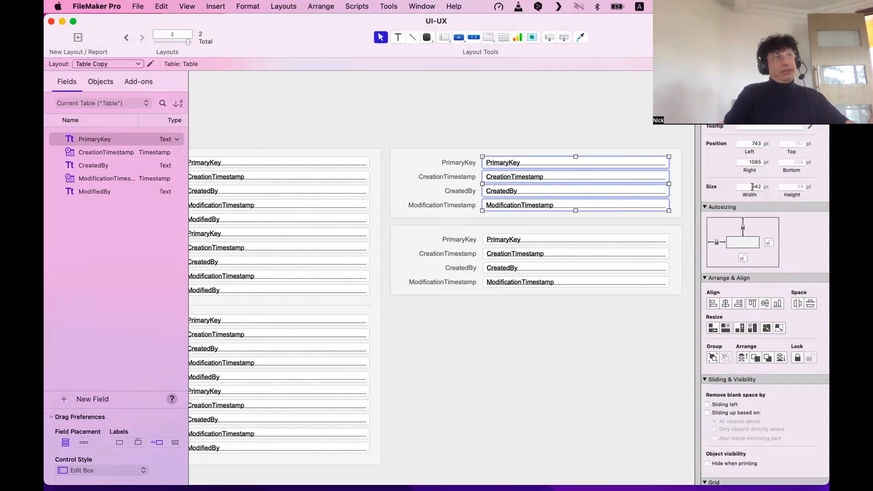
{"action": "left_click", "coordinate": [589, 100]}
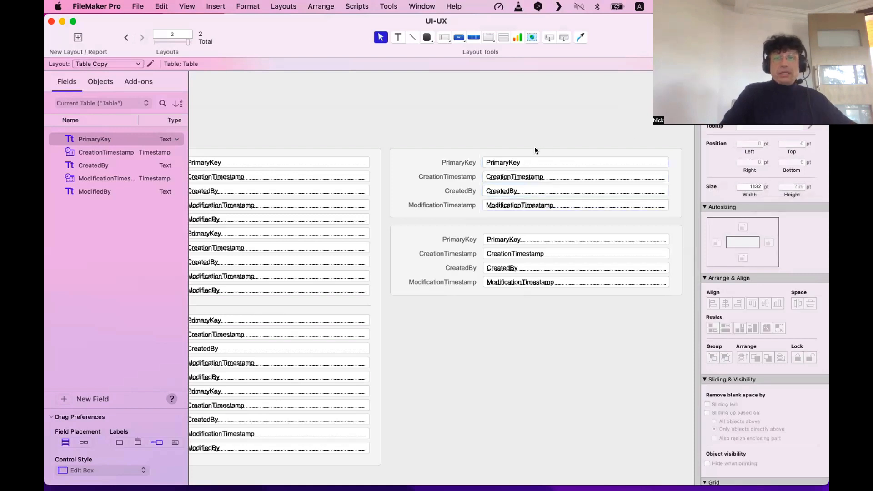
{"action": "left_click", "coordinate": [302, 163]}
{"action": "left_click", "coordinate": [475, 162], "text": "shift"}
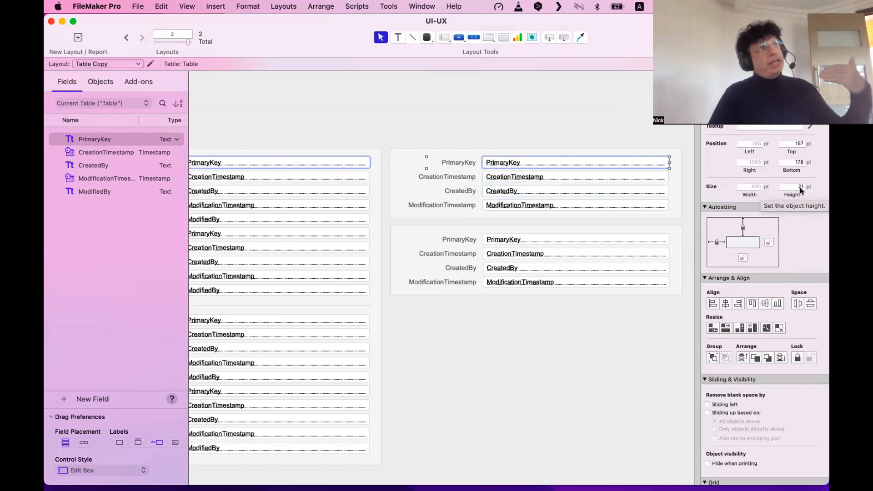
{"action": "left_click", "coordinate": [590, 117]}
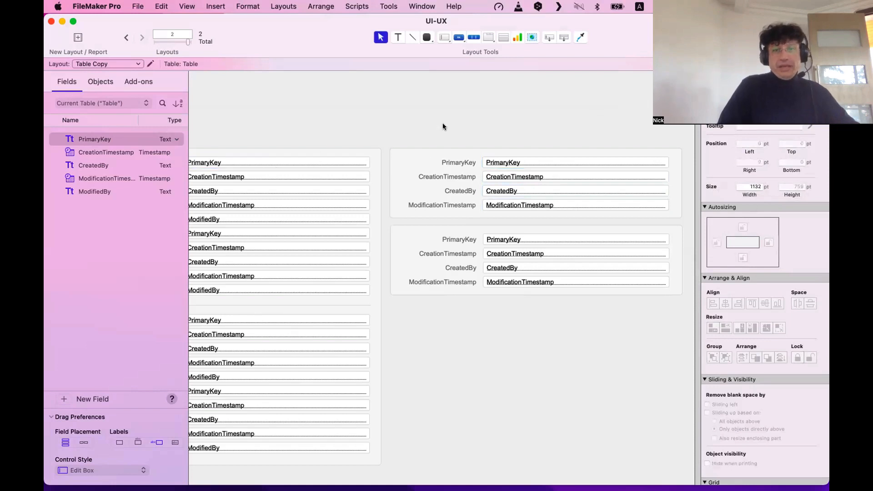
Marquee-select all eight fields in both right-hand groups and align the lower group with the upper.
{"action": "left_click_drag", "start_coordinate": [444, 124], "coordinate": [684, 354]}
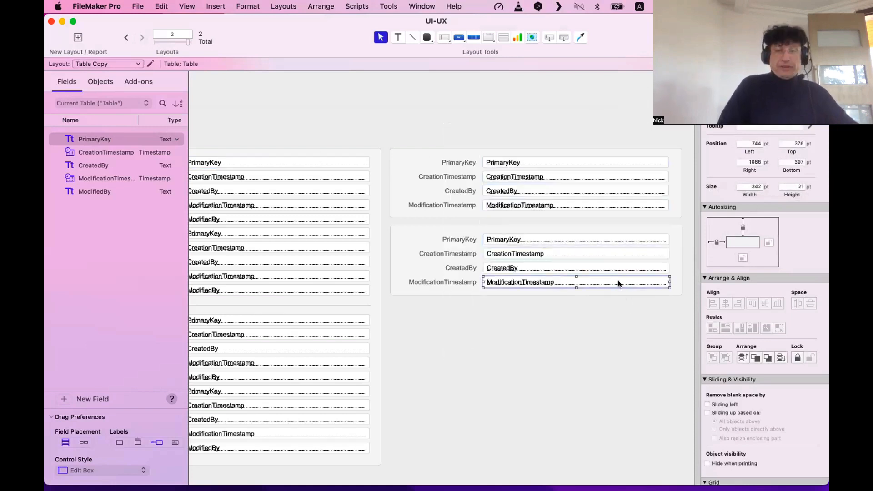
{"action": "left_click", "coordinate": [536, 380]}
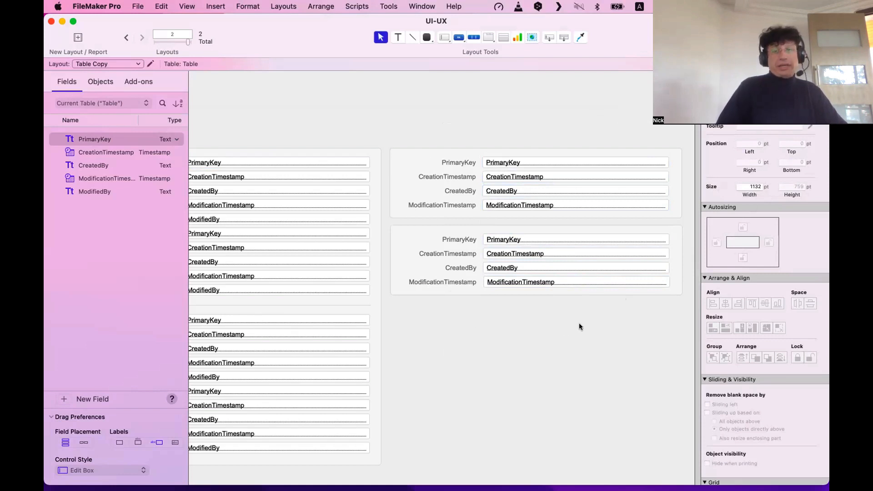
{"action": "left_click_drag", "start_coordinate": [686, 306], "coordinate": [467, 134]}
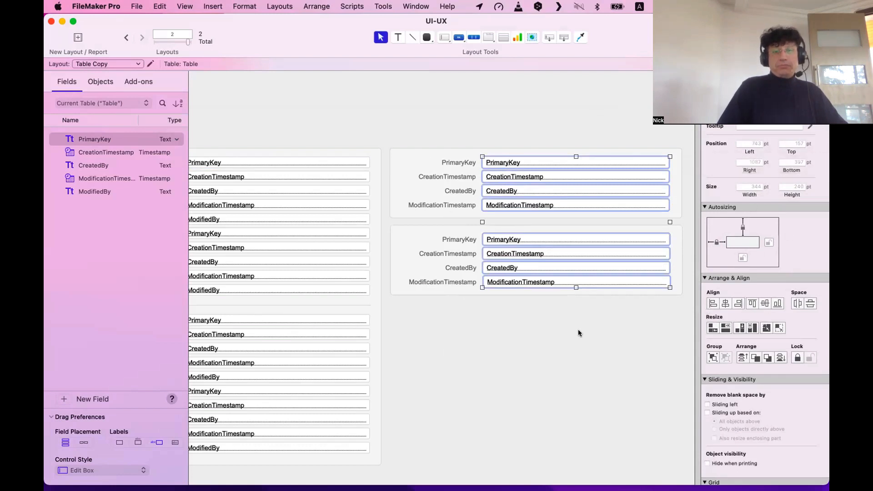
{"action": "left_click", "coordinate": [714, 305]}
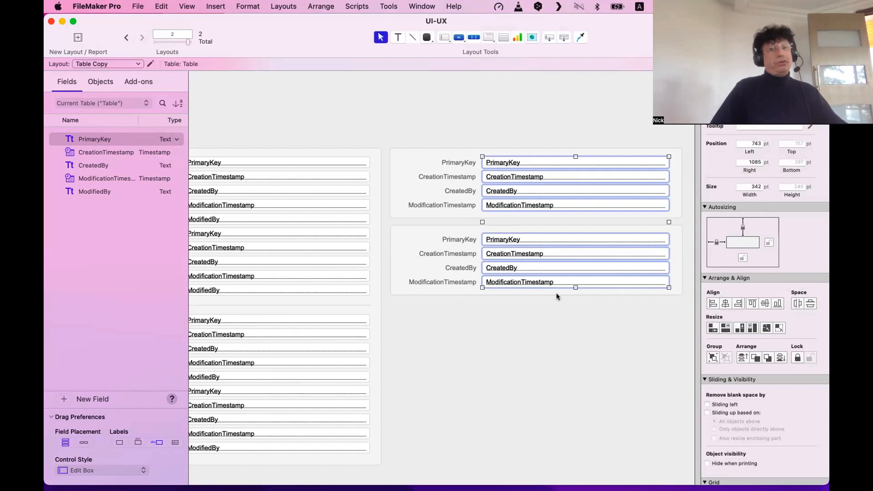
{"action": "left_click", "coordinate": [501, 311]}
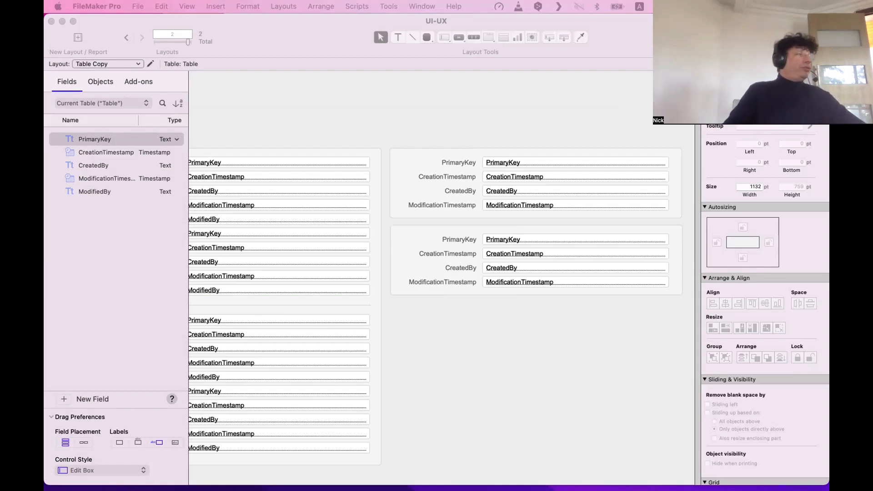
{"action": "scroll", "coordinate": [457, 285], "scroll_direction": "left", "scroll_amount": 5}
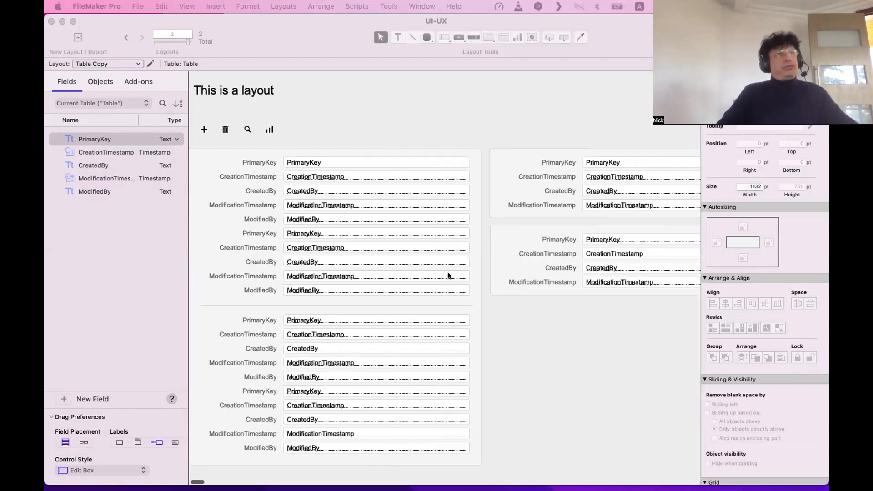
{"action": "scroll", "coordinate": [448, 272], "scroll_direction": "right", "scroll_amount": 5}
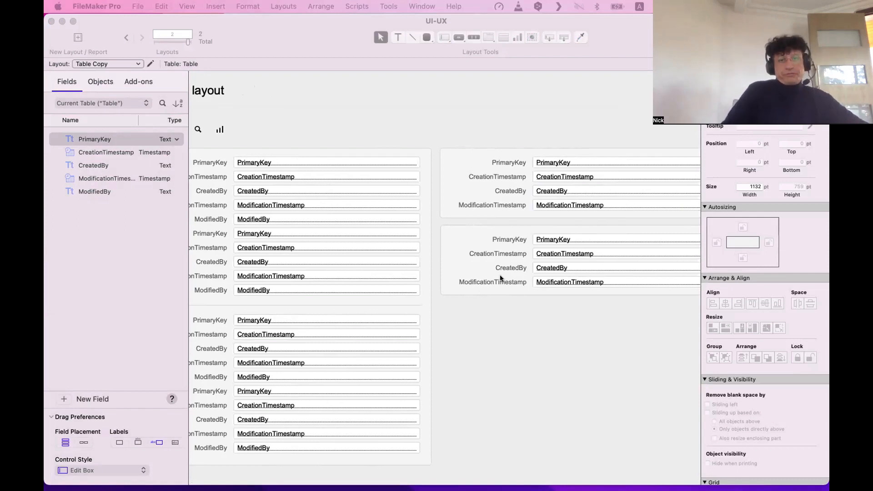
{"action": "scroll", "coordinate": [501, 278], "scroll_direction": "left", "scroll_amount": 3}
{"action": "left_click", "coordinate": [580, 325]}
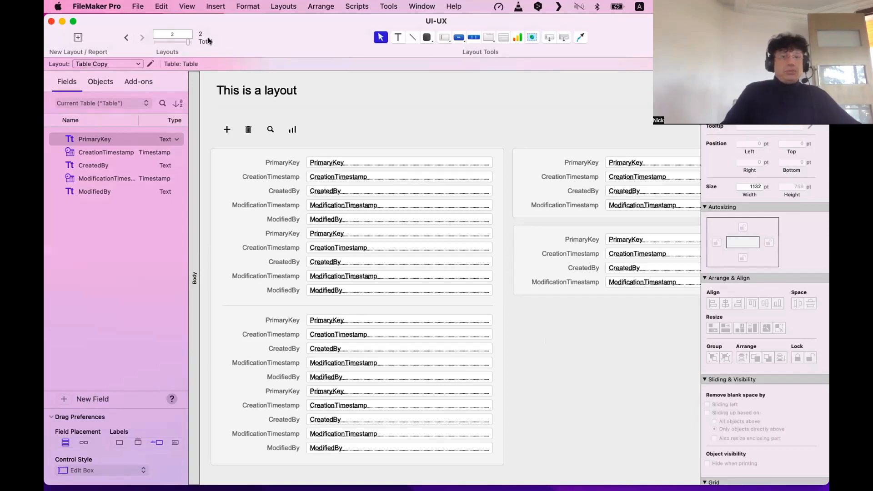
Draw a diagonal line across the Table layout with the Line tool.
{"action": "left_click", "coordinate": [127, 37]}
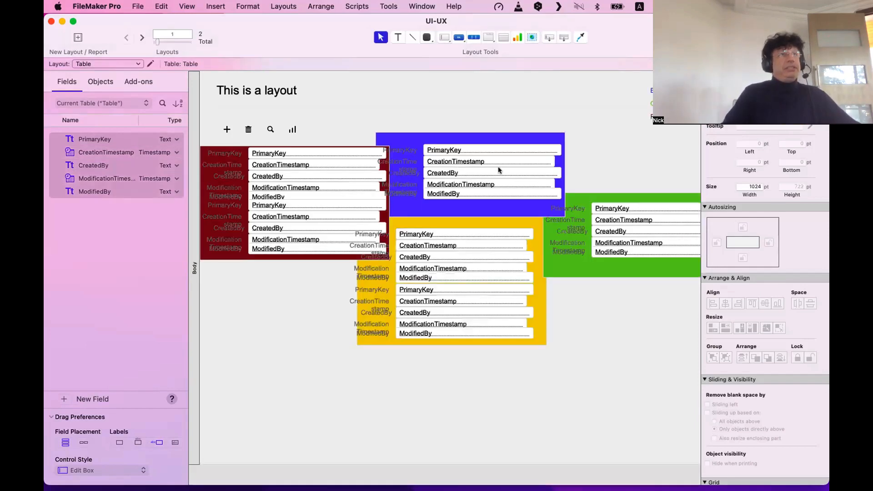
{"action": "left_click", "coordinate": [412, 38]}
{"action": "mouse_move", "coordinate": [239, 99]}
{"action": "left_mouse_down"}
{"action": "mouse_move", "coordinate": [607, 99]}
{"action": "mouse_move", "coordinate": [607, 395]}
{"action": "mouse_move", "coordinate": [688, 423]}
{"action": "left_mouse_up"}
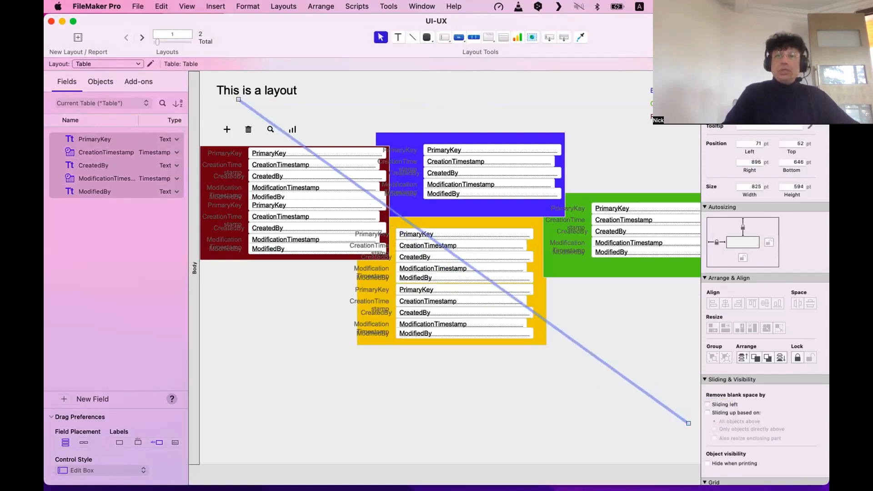
Give the line a width of 10 and a red colour in the Inspector.
{"action": "left_click", "coordinate": [780, 98]}
{"action": "left_click", "coordinate": [771, 205]}
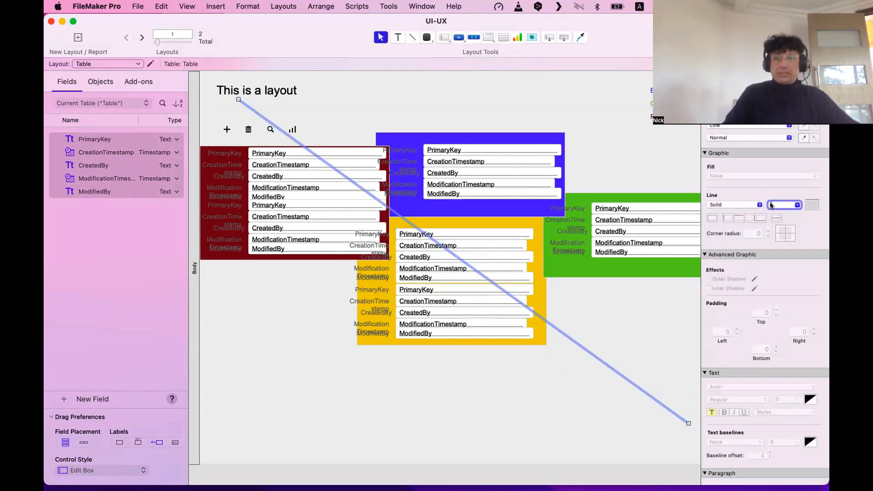
{"action": "type", "text": "10"}
{"action": "key", "text": "Return"}
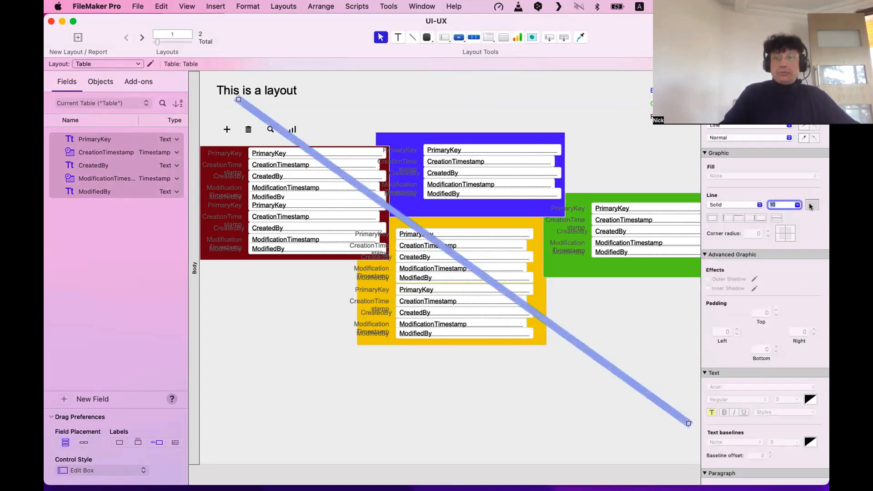
{"action": "left_click", "coordinate": [811, 205]}
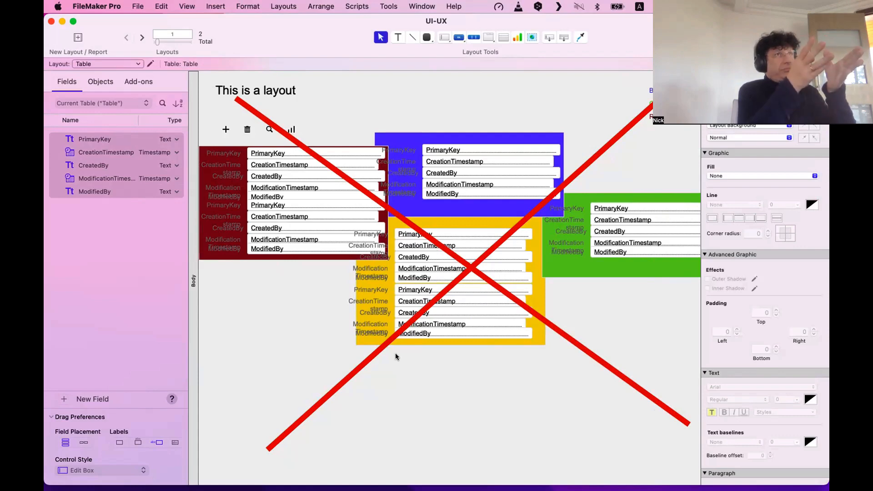
{"action": "scroll", "coordinate": [395, 353], "scroll_direction": "left", "scroll_amount": 1}
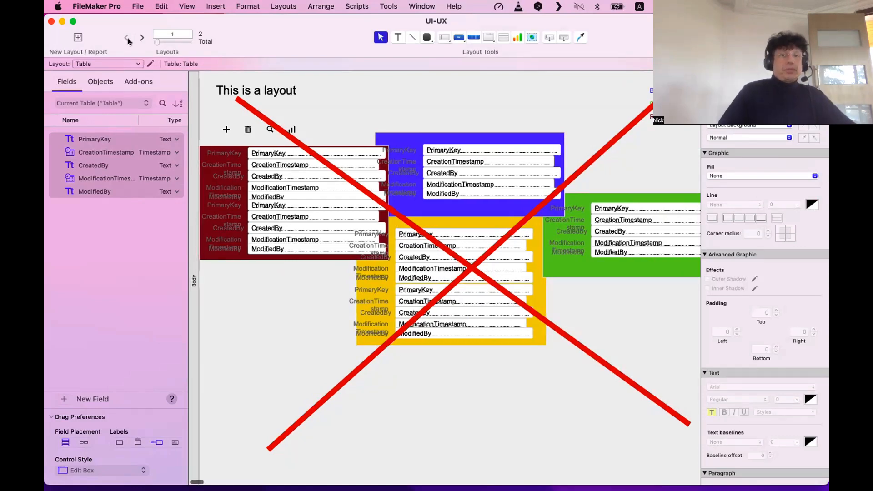
Create a new blank layout, Layout #3, starting from the Table Copy layout.
{"action": "left_click", "coordinate": [139, 37]}
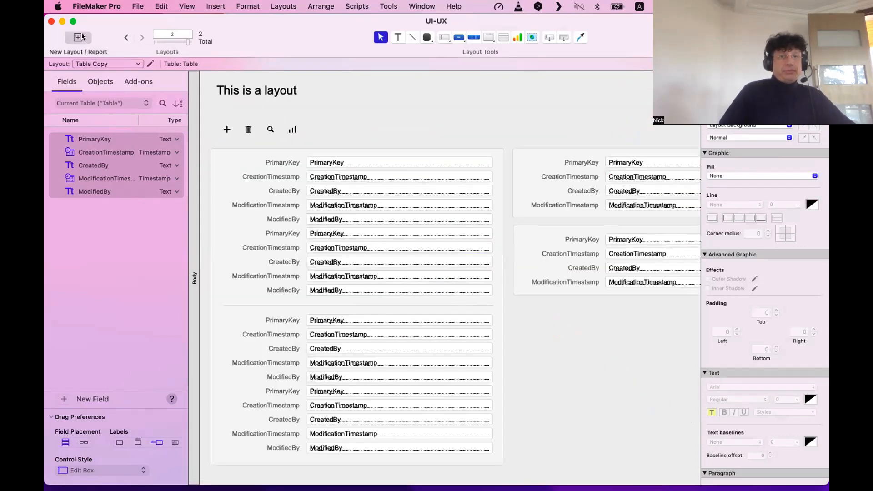
{"action": "key", "text": "super+n"}
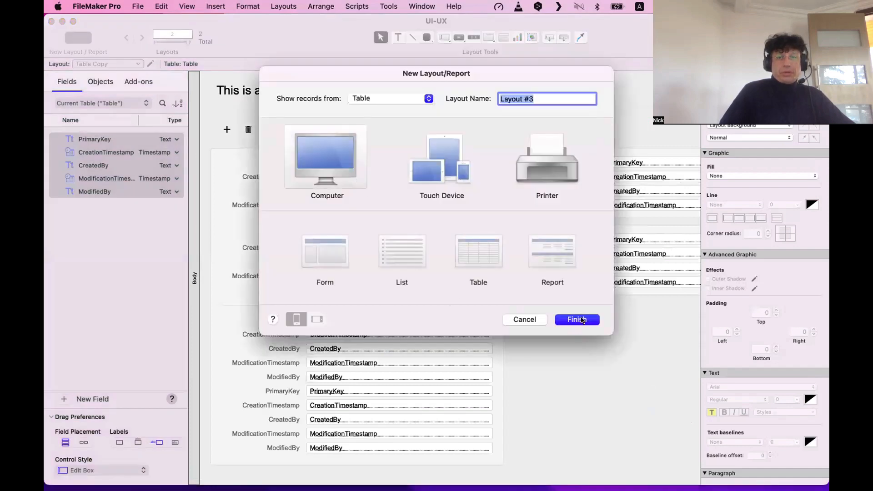
{"action": "left_click", "coordinate": [576, 320]}
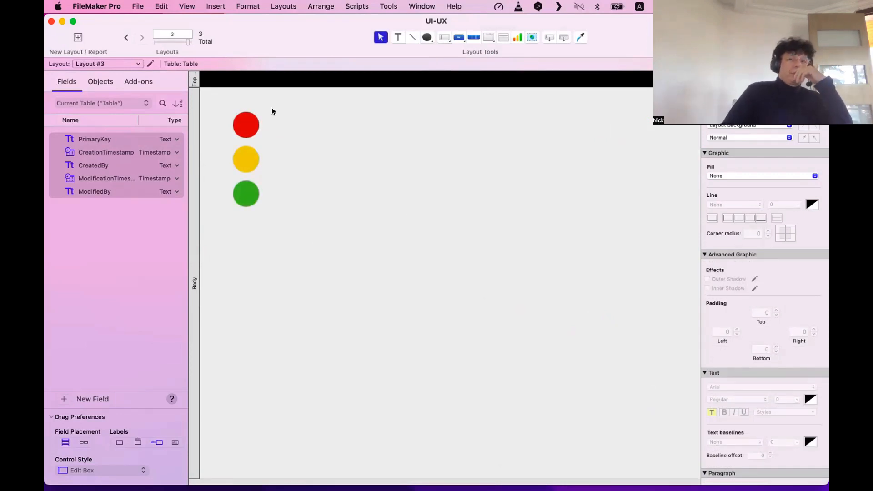
Add a four-line text label 'Stop!! / No / Don't / Bad' right of the red circle.
{"action": "left_click", "coordinate": [250, 127]}
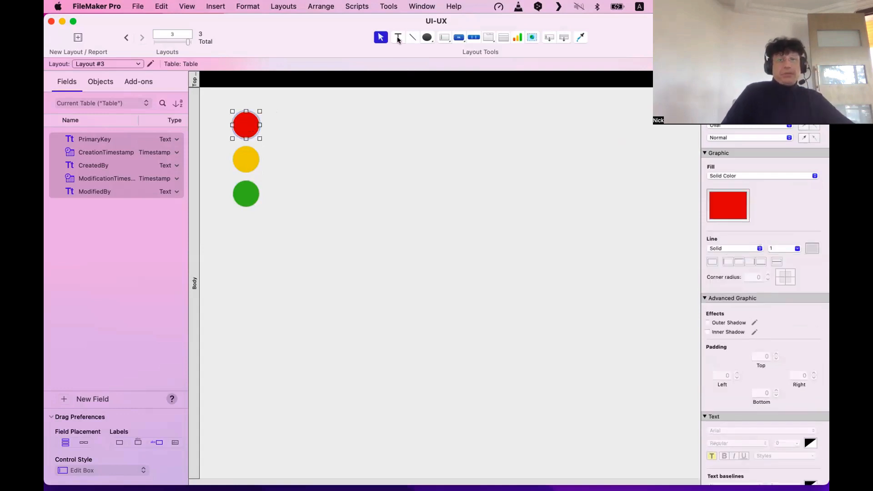
{"action": "left_click", "coordinate": [398, 37]}
{"action": "left_click_drag", "start_coordinate": [301, 119], "coordinate": [422, 130]}
{"action": "type", "text": "S"}
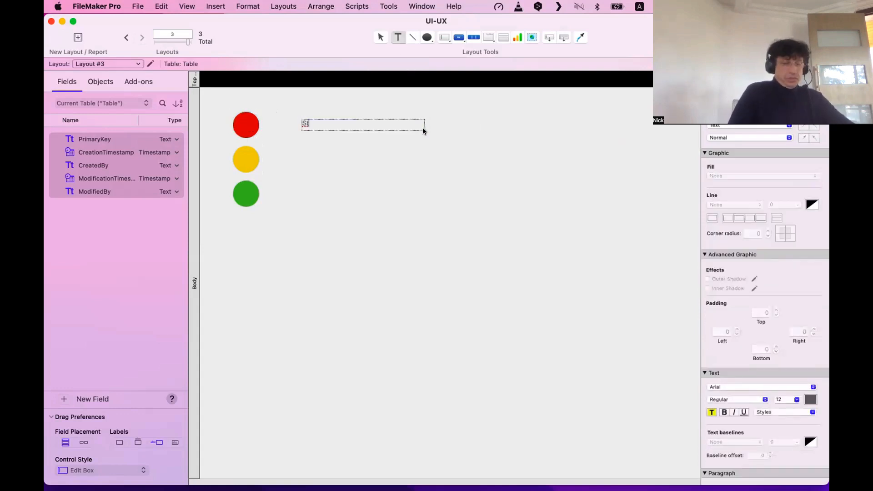
{"action": "type", "text": "top!!"}
{"action": "key", "text": "Escape"}
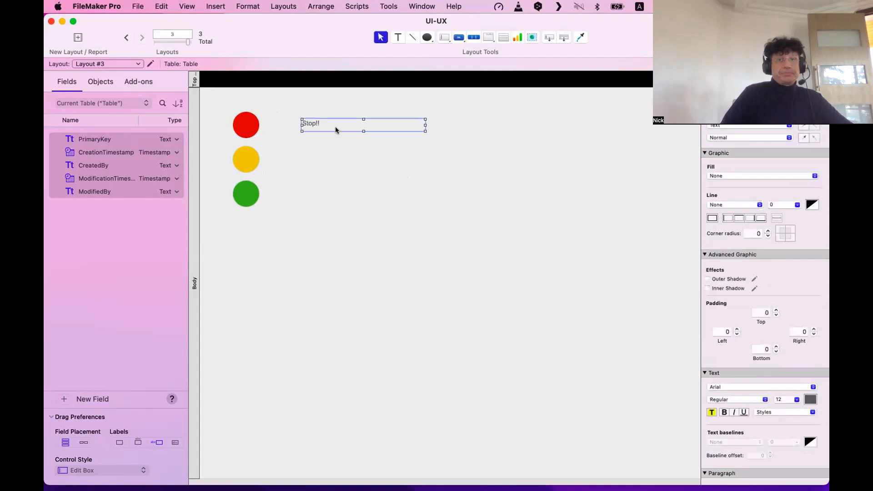
{"action": "double_click", "coordinate": [382, 128]}
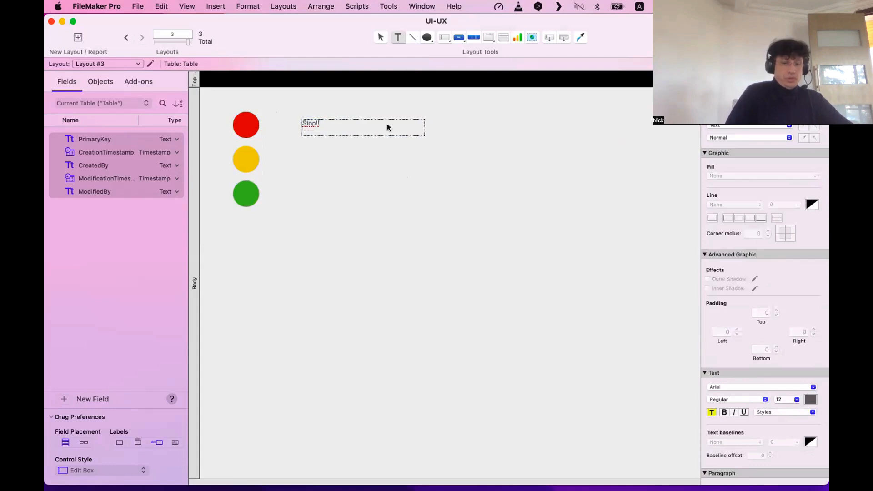
{"action": "type", "text": "No"}
{"action": "key", "text": "Return"}
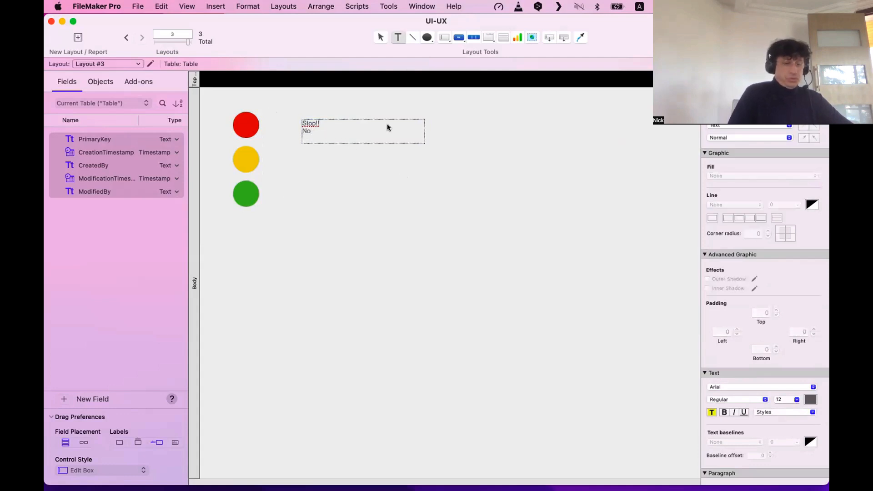
{"action": "type", "text": "Don't"}
{"action": "key", "text": "Return"}
{"action": "type", "text": "Bad"}
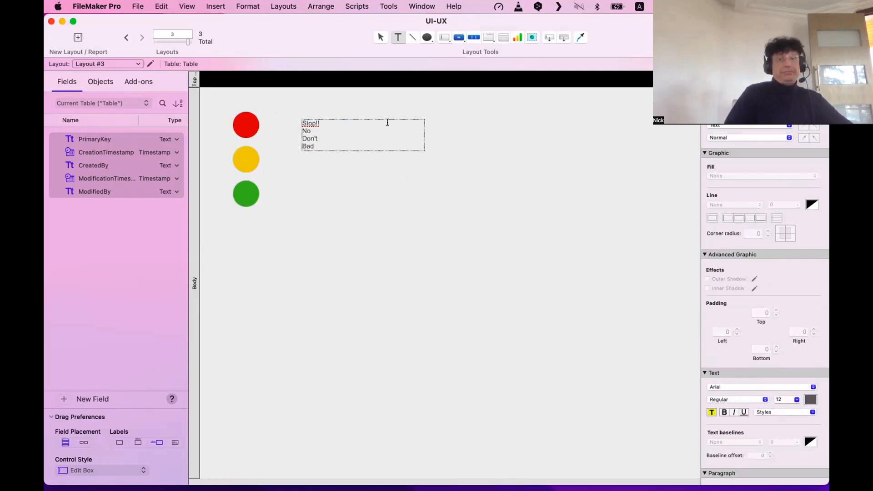
{"action": "left_click", "coordinate": [358, 176]}
Move the label beside the red circle, spread the circles lower, and copy the label beside yellow.
{"action": "left_click", "coordinate": [365, 136]}
{"action": "left_click_drag", "start_coordinate": [365, 136], "coordinate": [334, 125]}
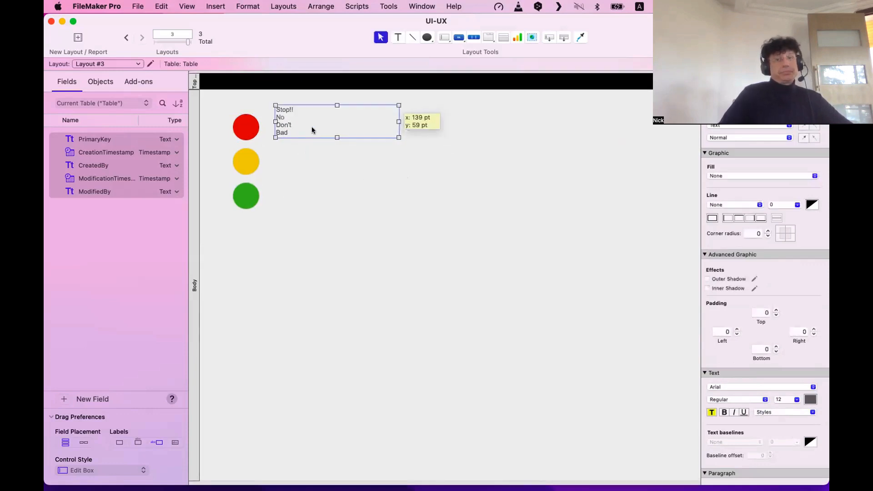
{"action": "left_click_drag", "start_coordinate": [280, 257], "coordinate": [244, 156]}
{"action": "left_click_drag", "start_coordinate": [244, 156], "coordinate": [246, 174]}
{"action": "left_click_drag", "start_coordinate": [249, 229], "coordinate": [250, 254]}
{"action": "left_click_drag", "start_coordinate": [293, 122], "coordinate": [293, 177]}
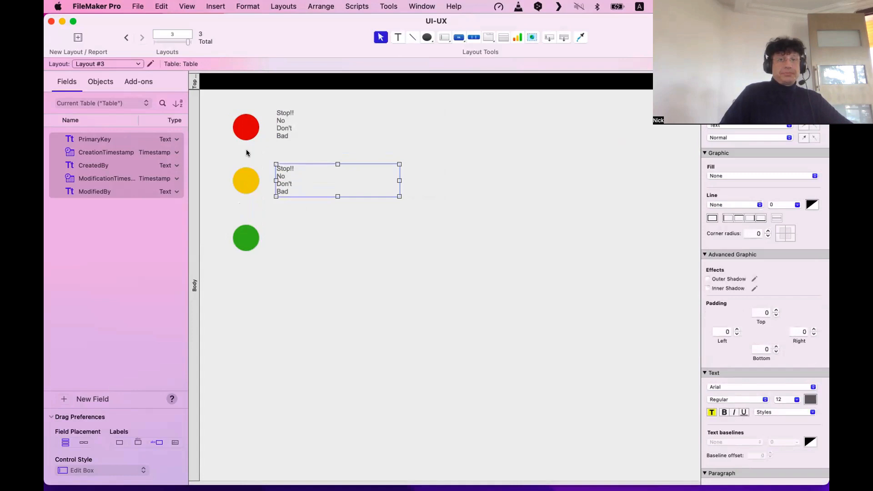
Rewrite the yellow circle's label as 'Caution / Be careful / Almost'.
{"action": "double_click", "coordinate": [292, 180]}
{"action": "type", "text": "Caution"}
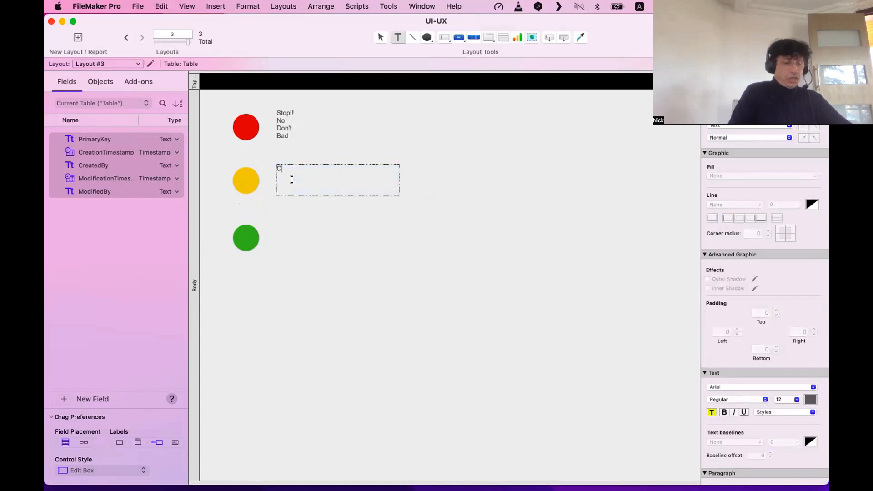
{"action": "key", "text": "Return"}
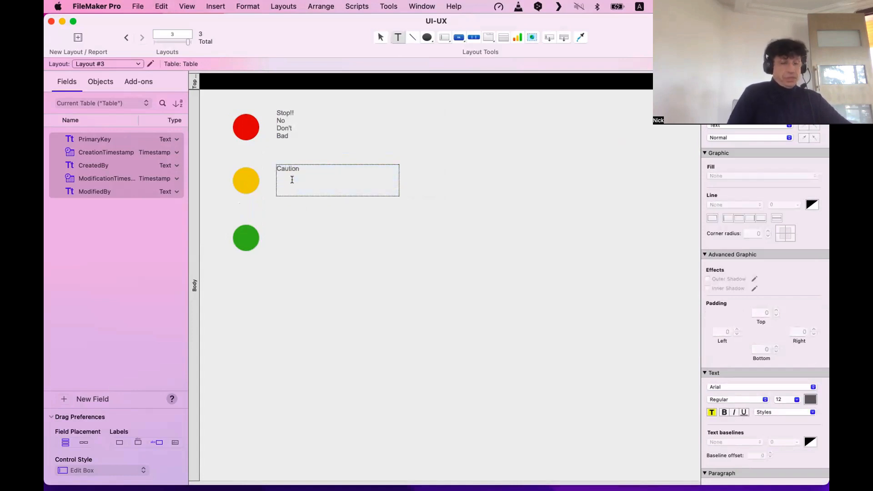
{"action": "type", "text": "Be careful"}
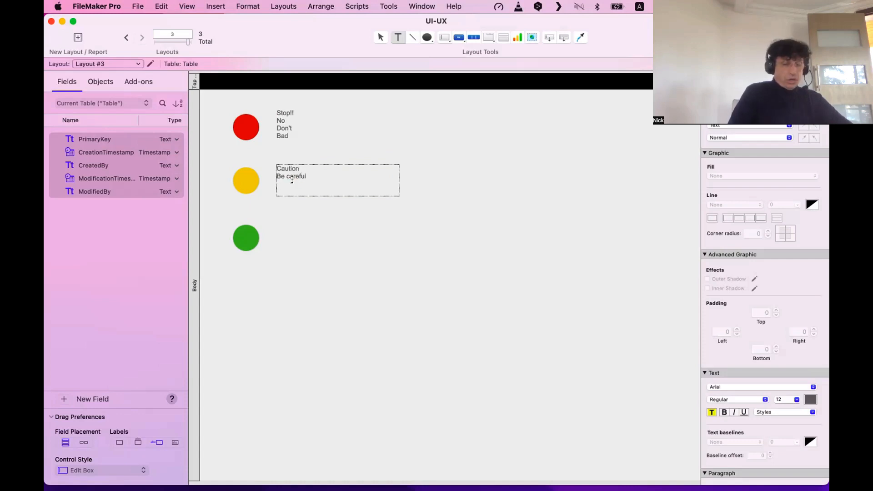
{"action": "key", "text": "Return"}
{"action": "type", "text": "Almost"}
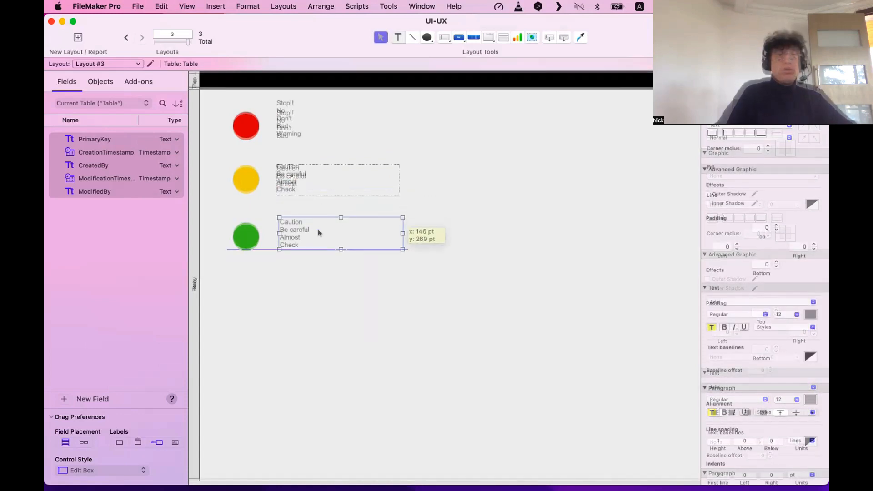
Copy the label beside the green circle and rewrite it with Good, Passed and Succes lines.
{"action": "left_click_drag", "start_coordinate": [318, 229], "coordinate": [276, 221]}
{"action": "double_click", "coordinate": [307, 243]}
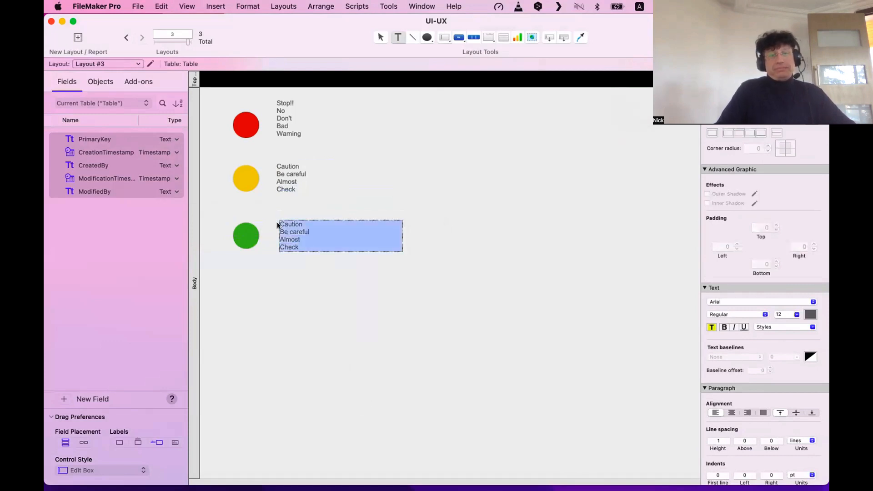
{"action": "type", "text": "Good"}
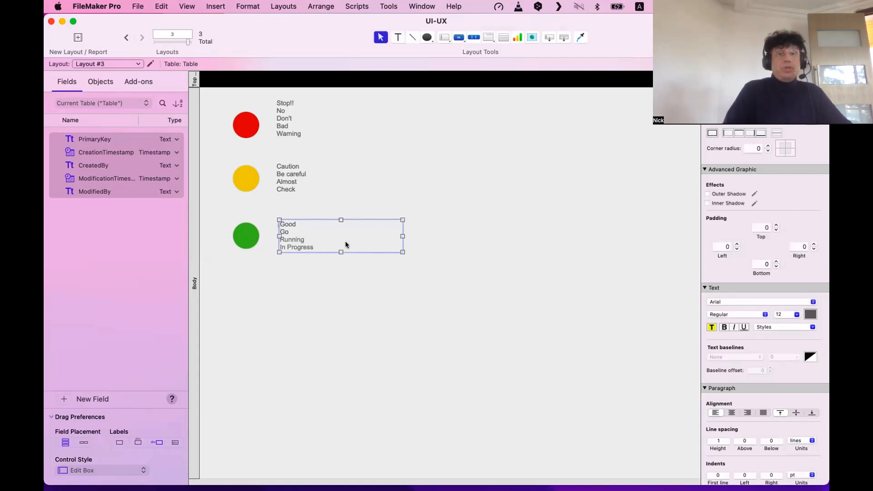
{"action": "double_click", "coordinate": [326, 247]}
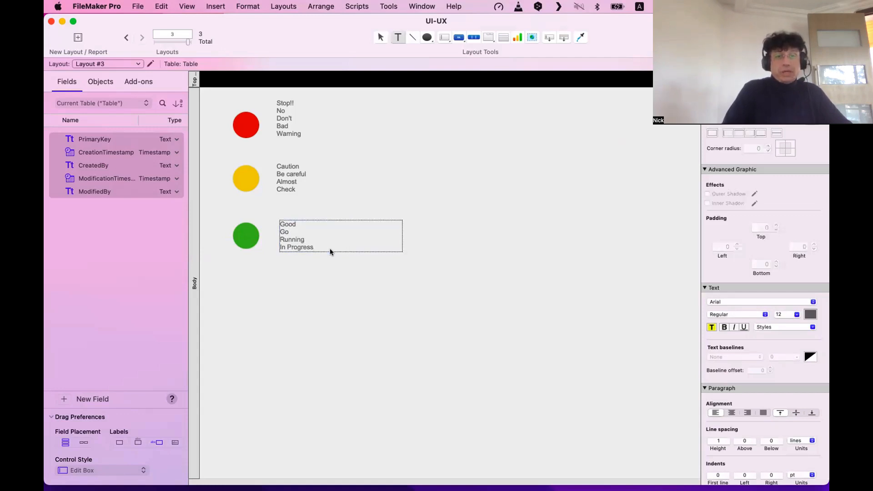
{"action": "key", "text": "Return"}
{"action": "type", "text": "Passed"}
{"action": "key", "text": "Return"}
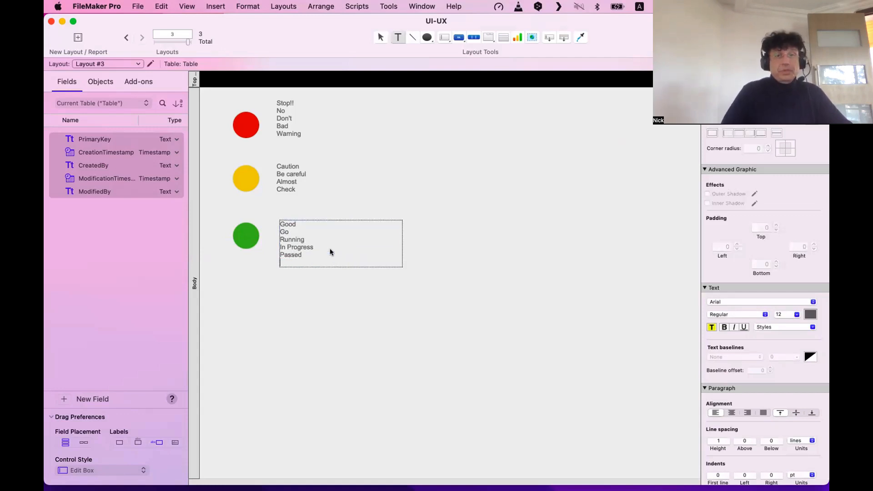
{"action": "type", "text": "Succes"}
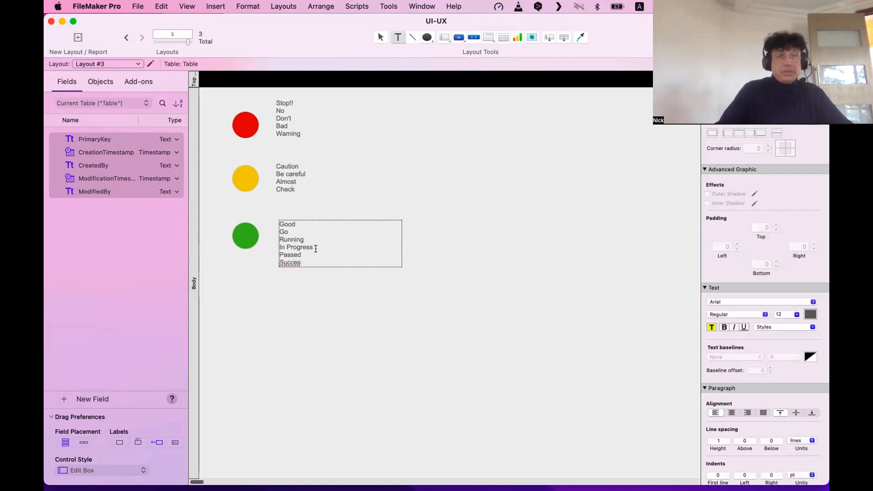
{"action": "left_click_drag", "start_coordinate": [316, 249], "coordinate": [265, 240]}
{"action": "key", "text": "BackSpace"}
{"action": "key", "text": "BackSpace"}
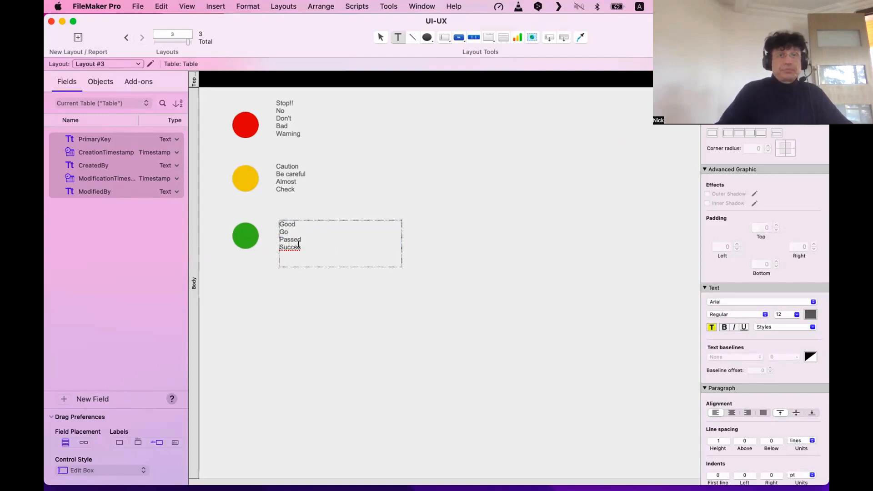
{"action": "key", "text": "Escape"}
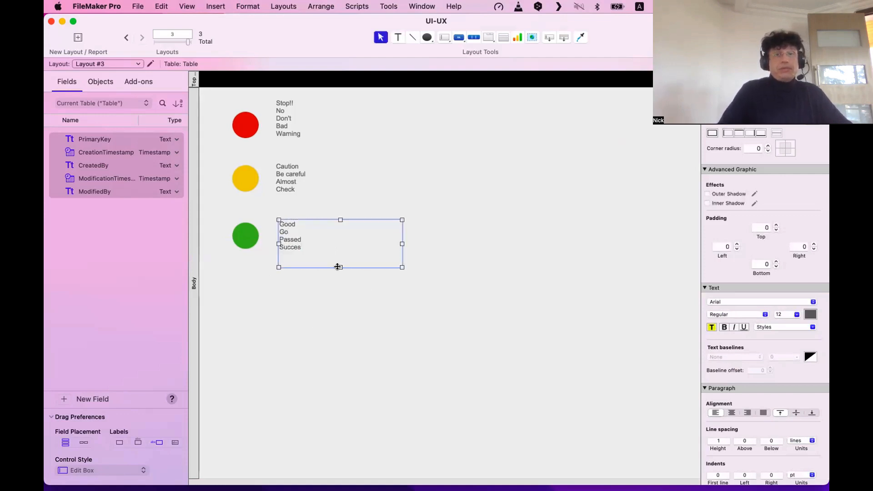
{"action": "left_click", "coordinate": [353, 285]}
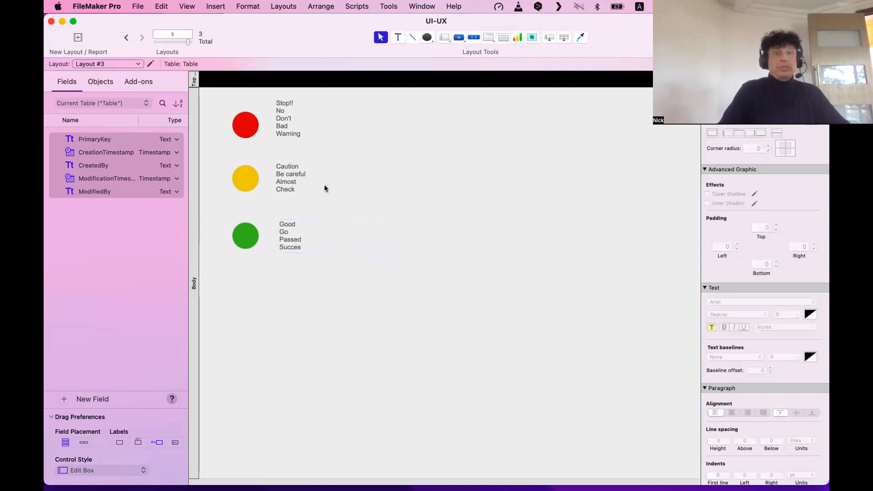
Remove the 'No' line and the '!!' from the red circle's label and shorten its box.
{"action": "left_click", "coordinate": [296, 119]}
{"action": "double_click", "coordinate": [293, 126]}
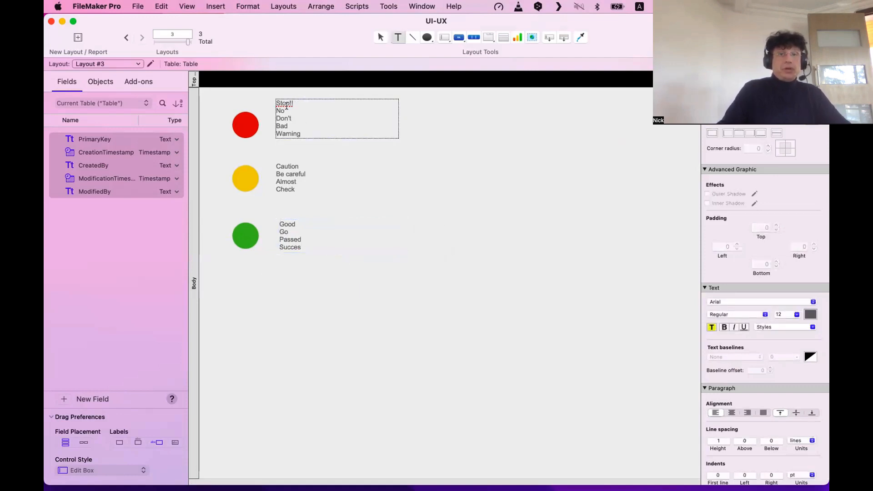
{"action": "left_click", "coordinate": [292, 111]}
{"action": "key", "text": "BackSpace"}
{"action": "key", "text": "BackSpace"}
{"action": "key", "text": "BackSpace"}
{"action": "key", "text": "BackSpace"}
{"action": "key", "text": "BackSpace"}
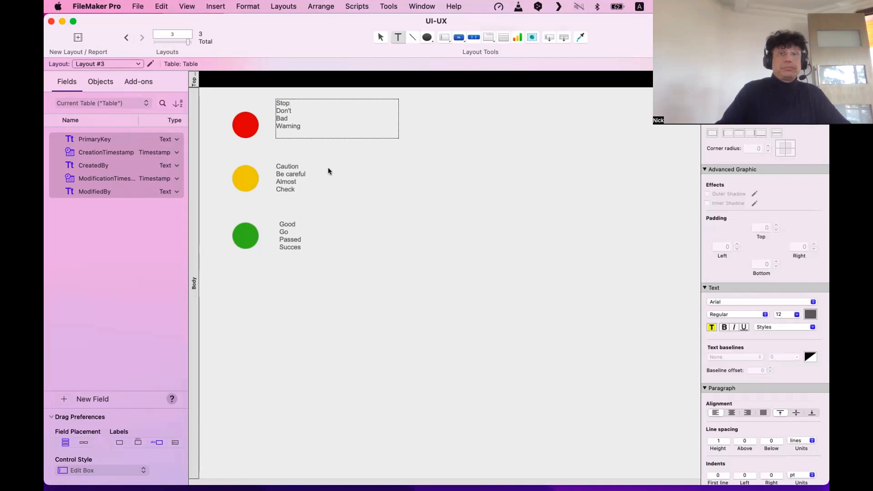
{"action": "key", "text": "Escape"}
{"action": "left_click_drag", "start_coordinate": [336, 138], "coordinate": [332, 127]}
{"action": "left_click", "coordinate": [369, 316]}
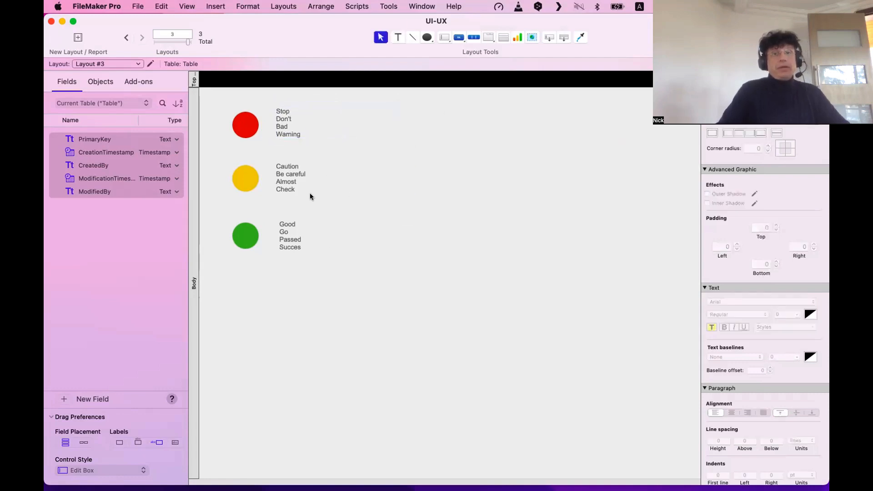
Select the yellow and green labels, then the yellow circle.
{"action": "left_click", "coordinate": [310, 191]}
{"action": "left_click", "coordinate": [304, 223], "text": "shift"}
{"action": "left_click", "coordinate": [263, 285]}
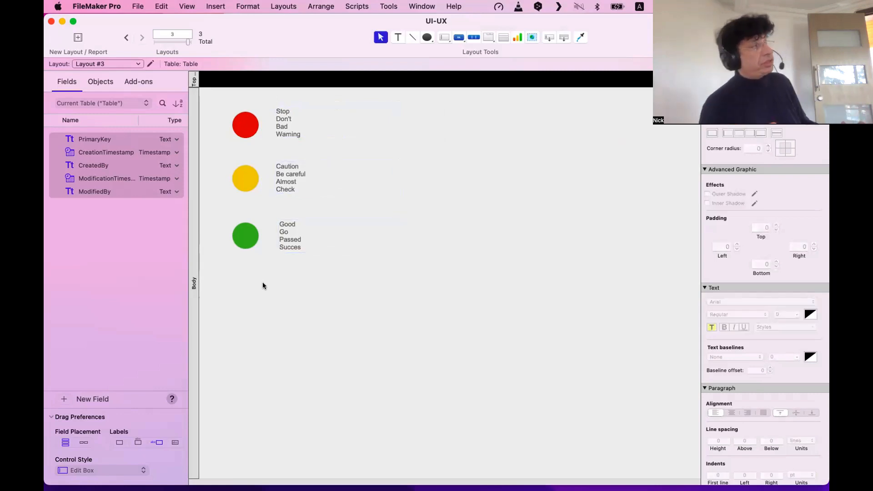
{"action": "left_click", "coordinate": [341, 245]}
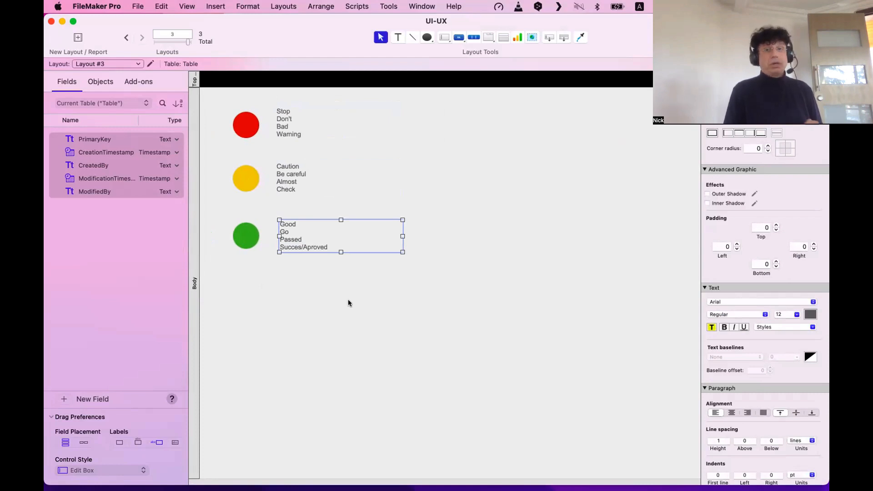
{"action": "left_click", "coordinate": [234, 178]}
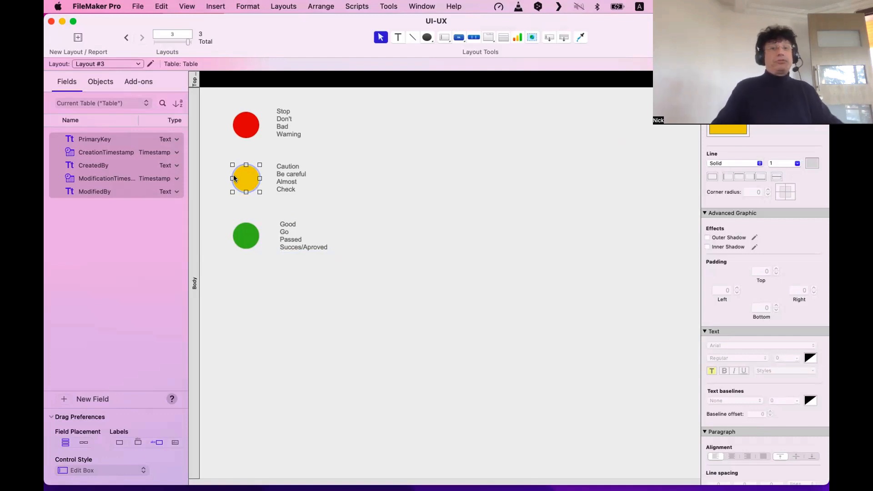
{"action": "left_click_drag", "start_coordinate": [219, 109], "coordinate": [247, 266]}
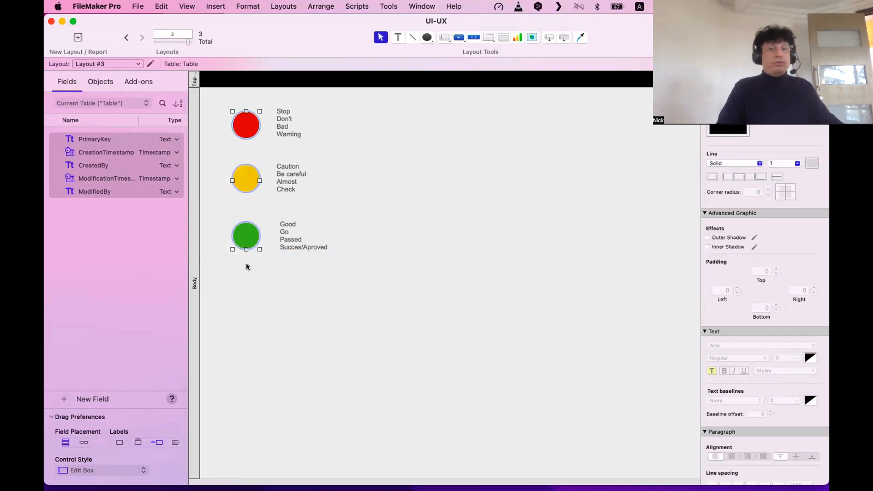
{"action": "left_click", "coordinate": [281, 258]}
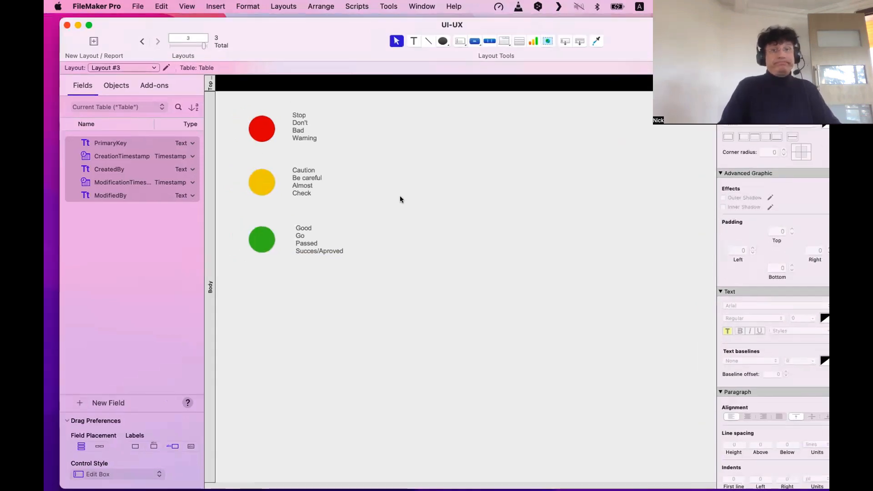
{"action": "key", "text": "F11"}
{"action": "left_click_drag", "start_coordinate": [353, 188], "coordinate": [438, 234]}
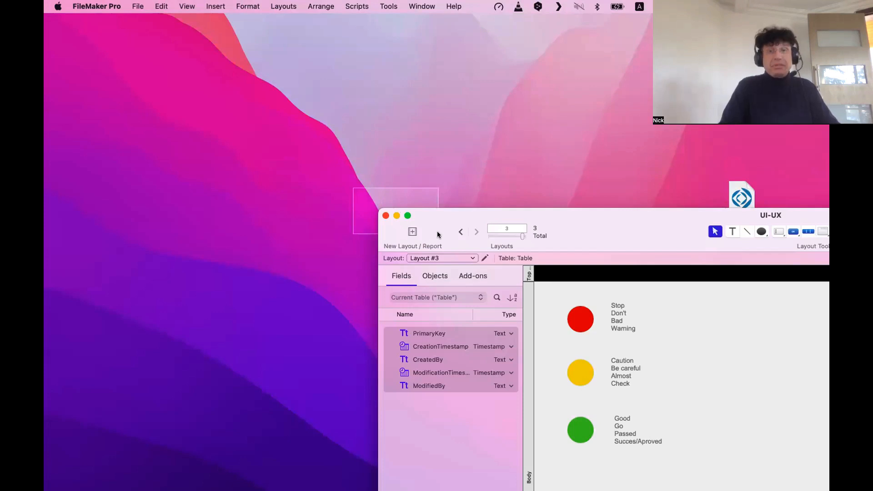
{"action": "left_click", "coordinate": [429, 213]}
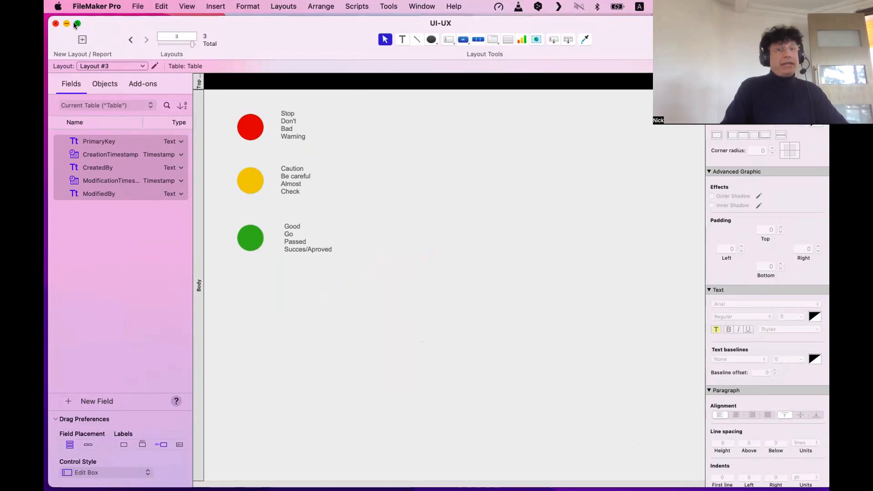
{"action": "mouse_move", "coordinate": [76, 23]}
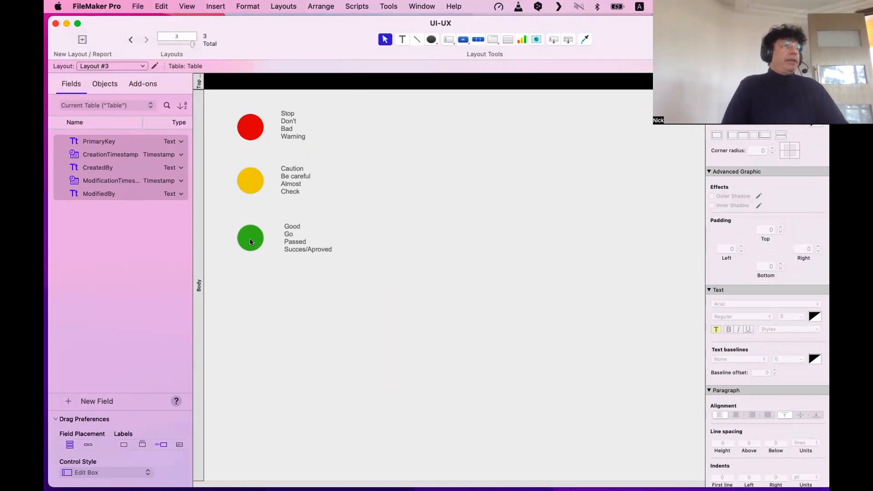
Copy the red circle to the right and fill the lower copy blue.
{"action": "scroll", "coordinate": [250, 241], "scroll_direction": "right", "scroll_amount": 1}
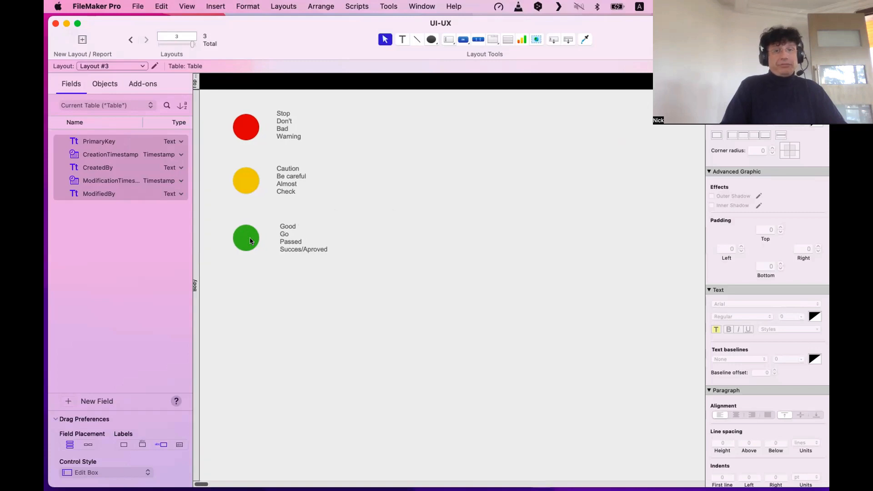
{"action": "left_click", "coordinate": [244, 170]}
{"action": "left_click", "coordinate": [249, 129]}
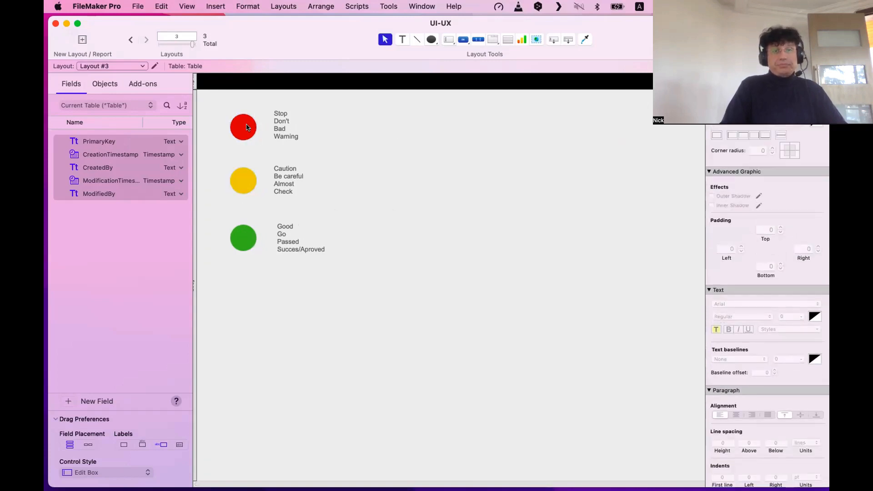
{"action": "left_click_drag", "start_coordinate": [248, 128], "coordinate": [423, 159]}
{"action": "left_click", "coordinate": [732, 131]}
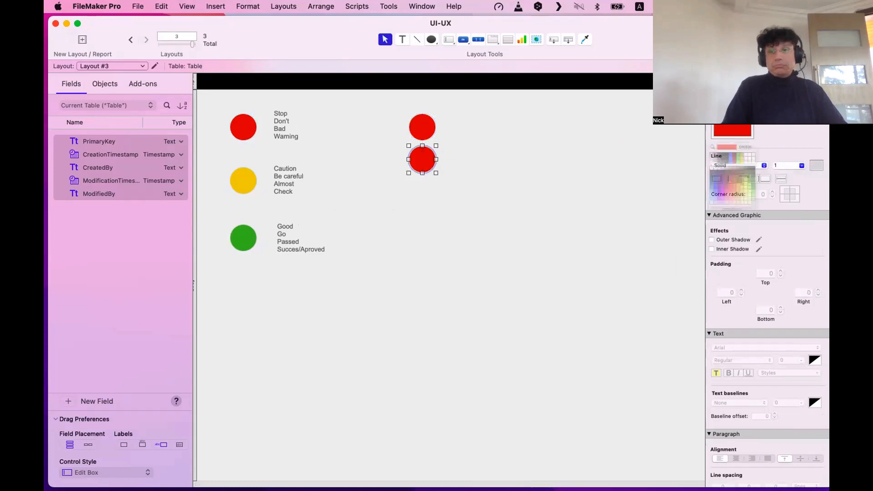
{"action": "left_click", "coordinate": [728, 178]}
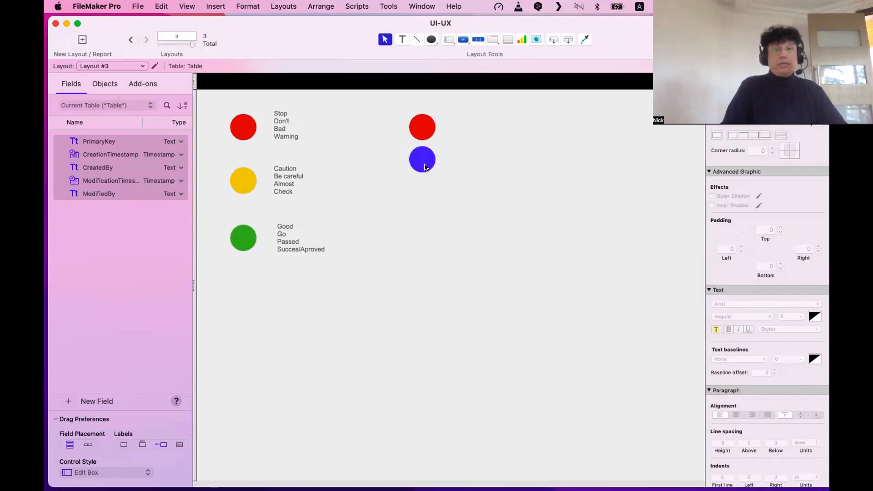
{"action": "left_click", "coordinate": [469, 192]}
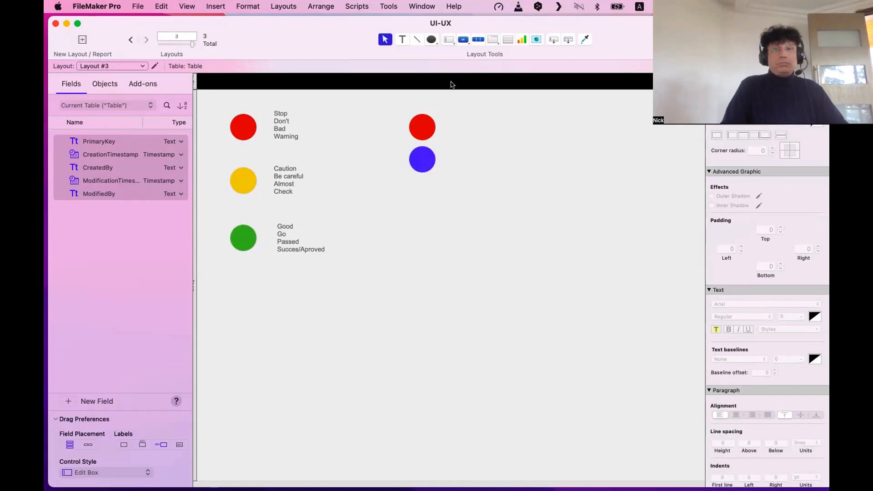
Add the text labels 'Hot' and 'Cold' beside the new circles.
{"action": "left_click", "coordinate": [403, 40]}
{"action": "left_click_drag", "start_coordinate": [459, 121], "coordinate": [467, 160]}
{"action": "type", "text": "Hot"}
{"action": "key", "text": "Escape"}
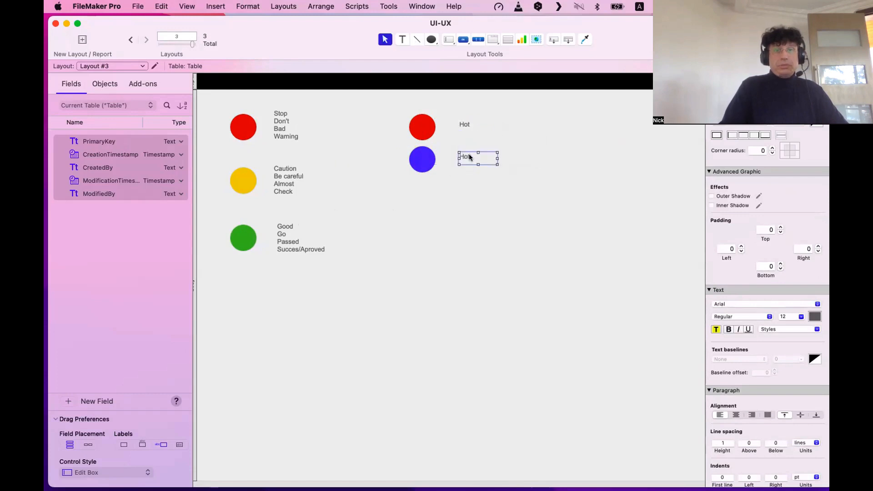
{"action": "double_click", "coordinate": [468, 154]}
{"action": "type", "text": "Cold"}
{"action": "key", "text": "Escape"}
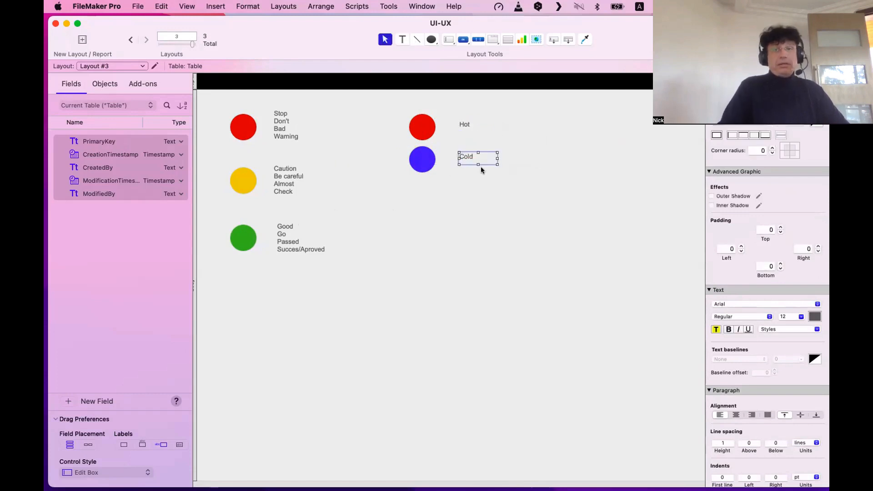
{"action": "left_click", "coordinate": [503, 245]}
Line up the Hot and Cold labels with each other beside their circles.
{"action": "left_click_drag", "start_coordinate": [503, 245], "coordinate": [360, 91]}
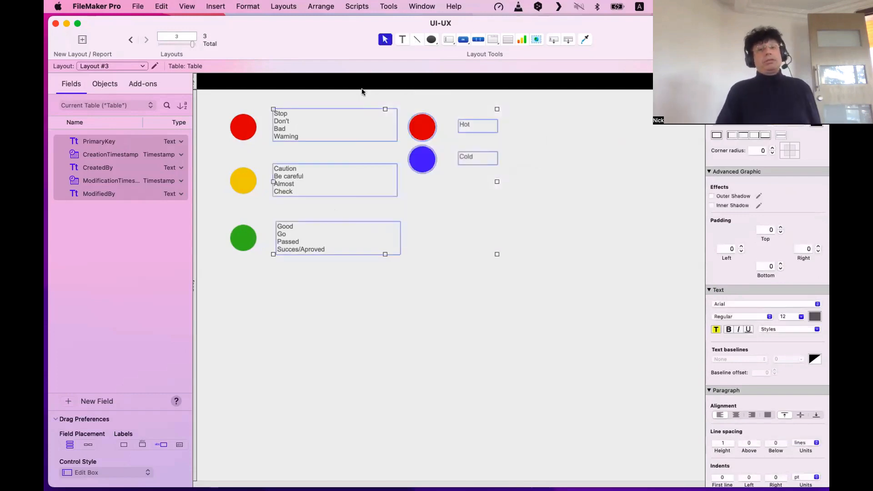
{"action": "left_click_drag", "start_coordinate": [547, 191], "coordinate": [408, 108]}
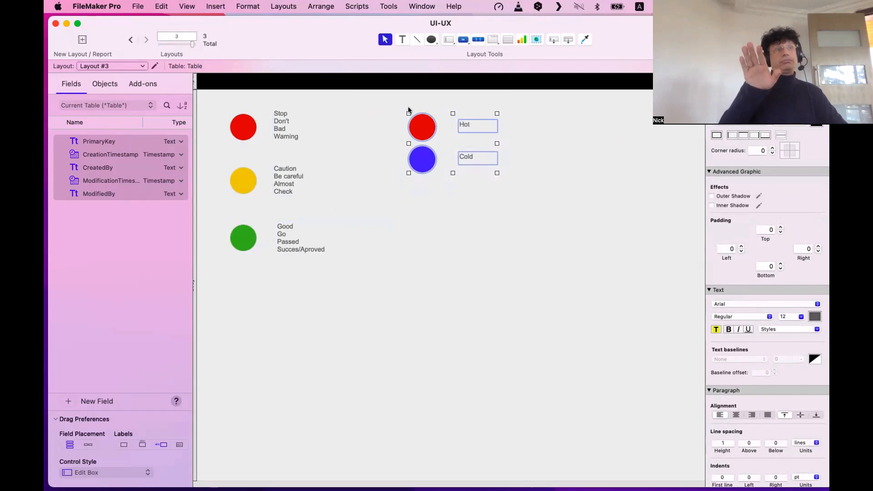
{"action": "left_click", "coordinate": [482, 172]}
{"action": "left_click", "coordinate": [475, 161]}
{"action": "left_click_drag", "start_coordinate": [476, 161], "coordinate": [476, 162]}
{"action": "left_click", "coordinate": [478, 127]}
{"action": "left_click_drag", "start_coordinate": [473, 127], "coordinate": [473, 151]}
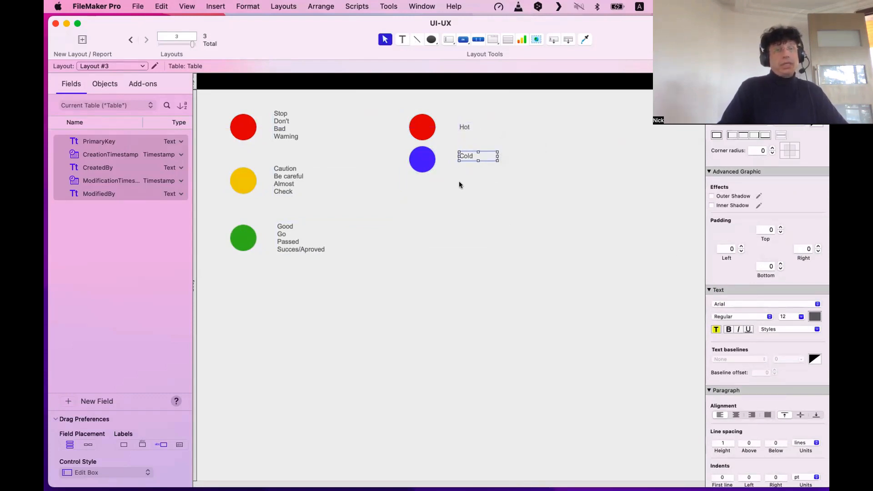
{"action": "left_click", "coordinate": [459, 182]}
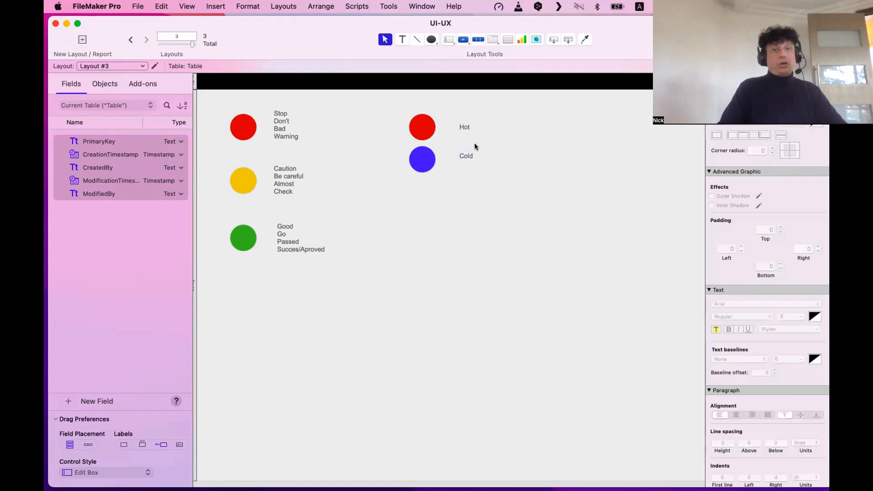
Add a text object reading 'FUNCTION' to the layout.
{"action": "left_click", "coordinate": [402, 39]}
{"action": "scroll", "coordinate": [364, 291], "scroll_direction": "down", "scroll_amount": 1}
{"action": "left_click_drag", "start_coordinate": [327, 295], "coordinate": [488, 307]}
{"action": "type", "text": "FUN"}
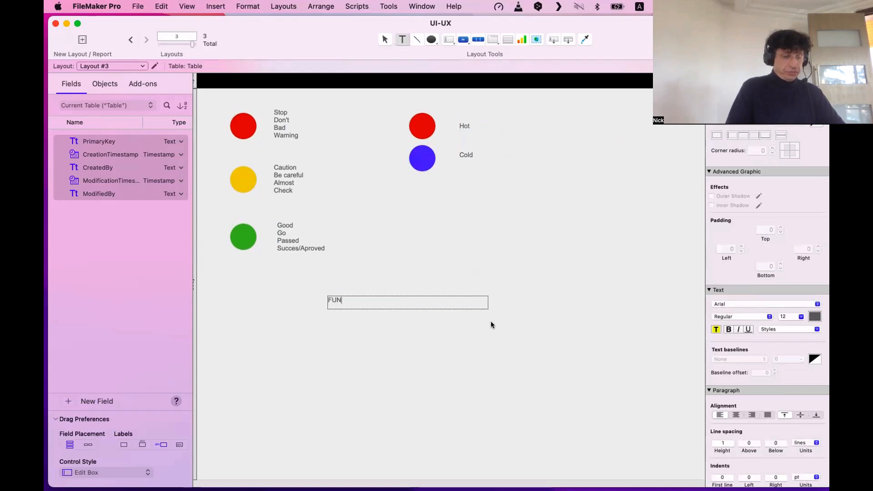
{"action": "type", "text": "CTION"}
{"action": "key", "text": "Escape"}
Move FUNCTION up beside the green labels and make it bold at 36 pt.
{"action": "left_click_drag", "start_coordinate": [343, 301], "coordinate": [413, 223]}
{"action": "left_click", "coordinate": [728, 329]}
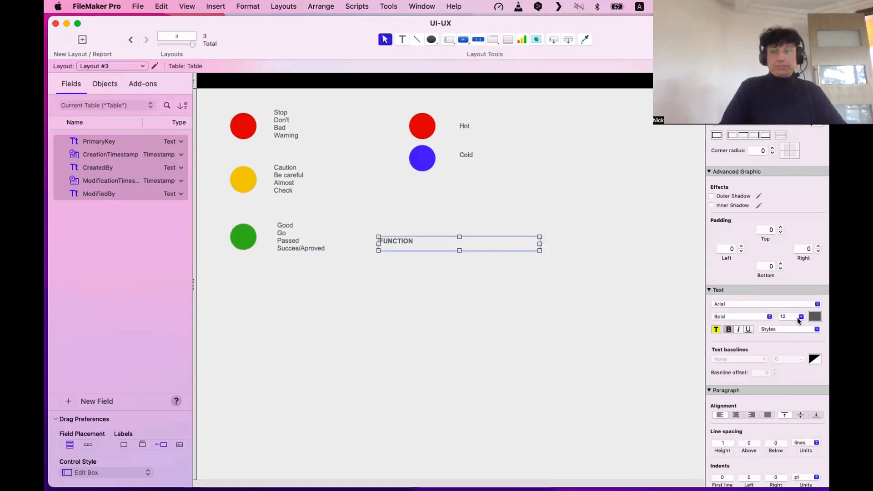
{"action": "left_click", "coordinate": [783, 315]}
{"action": "type", "text": "36"}
{"action": "key", "text": "Return"}
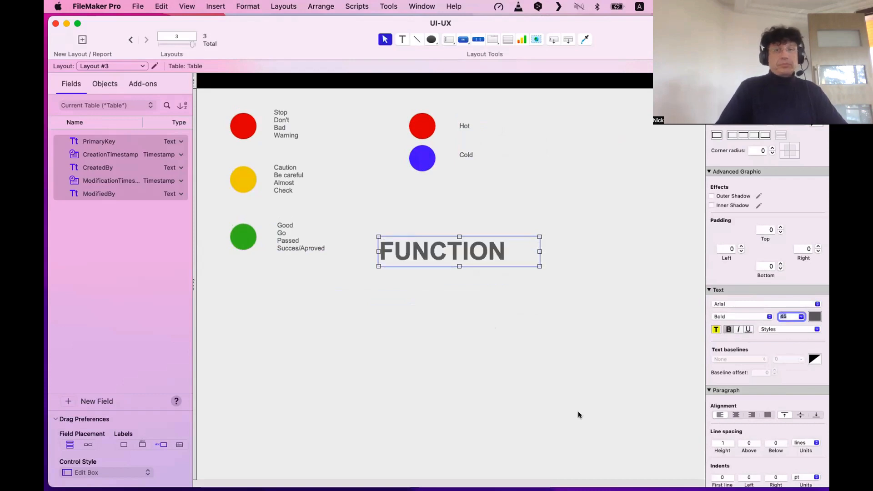
{"action": "left_click", "coordinate": [522, 247]}
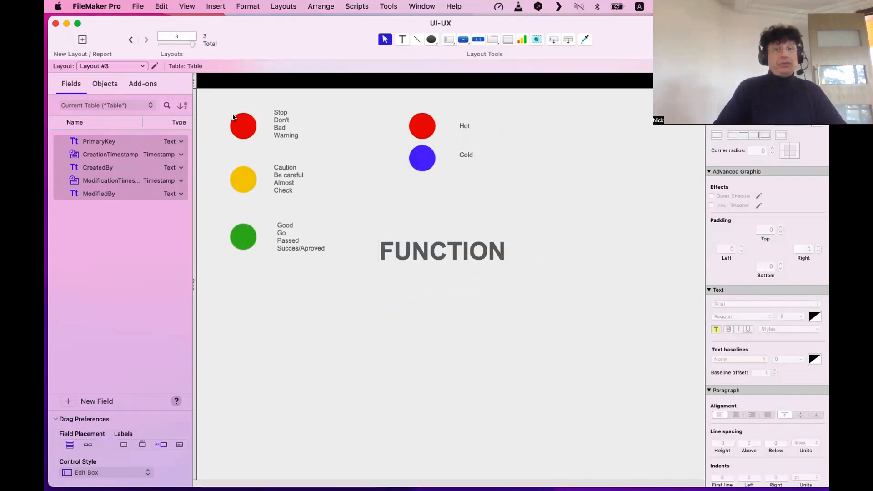
Move all circles, labels and FUNCTION down to make room at the top.
{"action": "left_click_drag", "start_coordinate": [244, 127], "coordinate": [531, 238]}
{"action": "key", "text": "super+z"}
{"action": "left_click_drag", "start_coordinate": [213, 97], "coordinate": [467, 288]}
{"action": "left_click_drag", "start_coordinate": [301, 266], "coordinate": [390, 333]}
{"action": "left_click", "coordinate": [473, 348]}
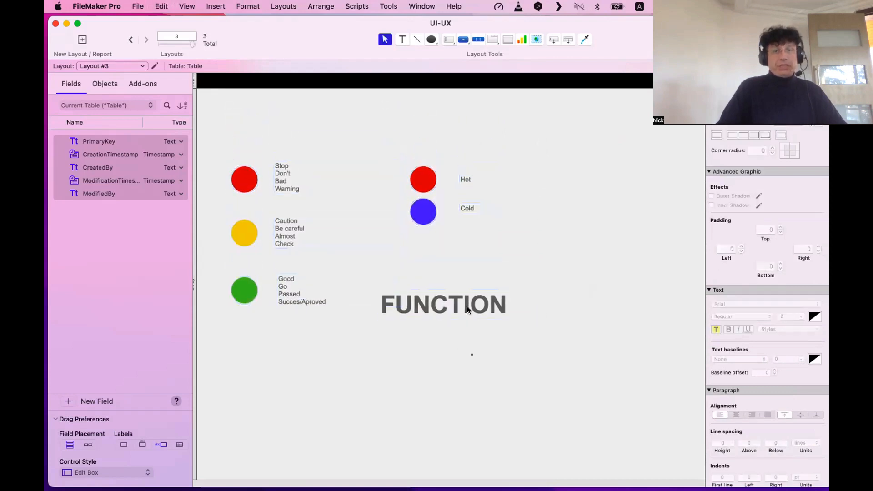
Place FUNCTION at the top-left, nudge everything up, and save the layout.
{"action": "left_click_drag", "start_coordinate": [468, 308], "coordinate": [317, 129]}
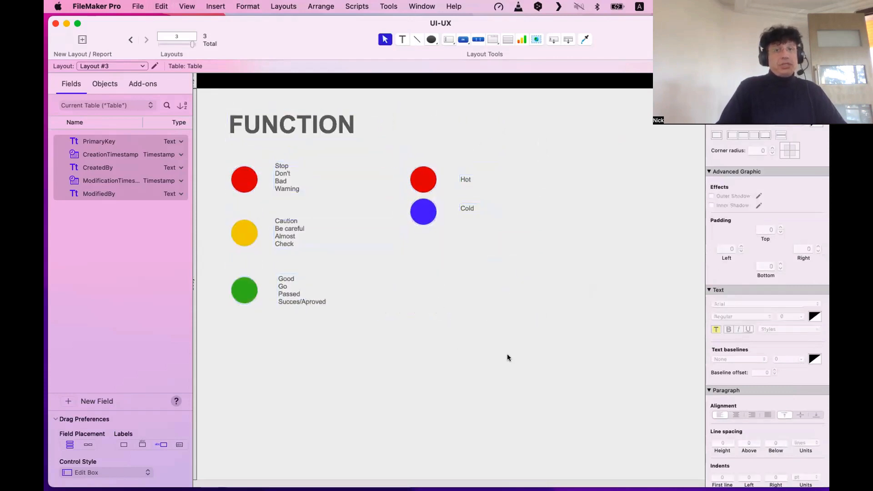
{"action": "left_click_drag", "start_coordinate": [508, 357], "coordinate": [252, 105]}
{"action": "left_click", "coordinate": [356, 354]}
{"action": "key", "text": "super+s"}
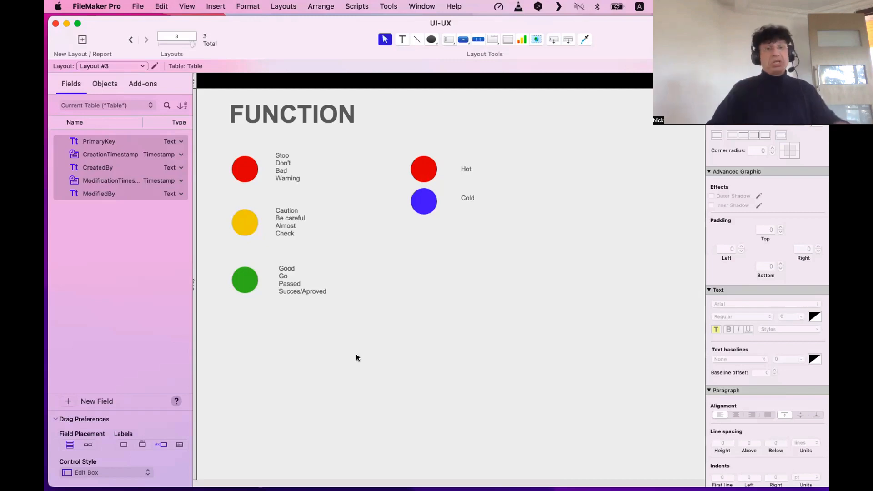
{"action": "scroll", "coordinate": [356, 357], "scroll_direction": "up", "scroll_amount": 1}
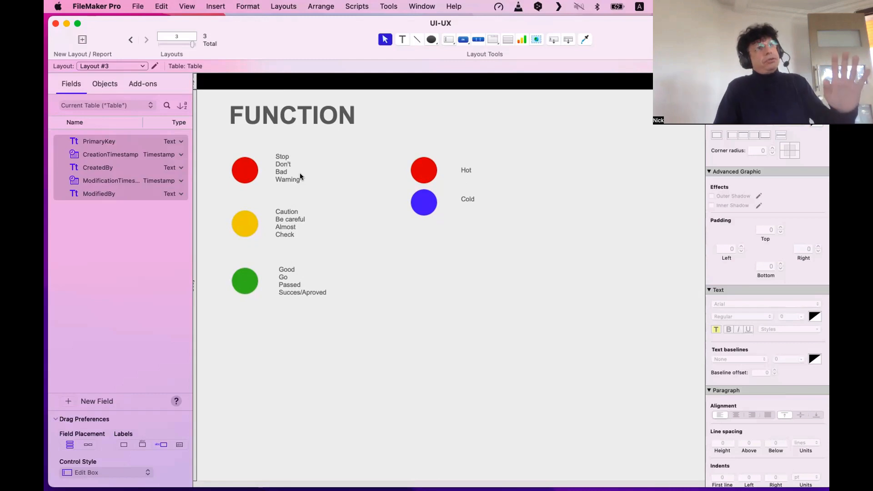
Duplicate the FUNCTION heading below the green circle and change its text to 'EXPRESSION'.
{"action": "left_click", "coordinate": [293, 109]}
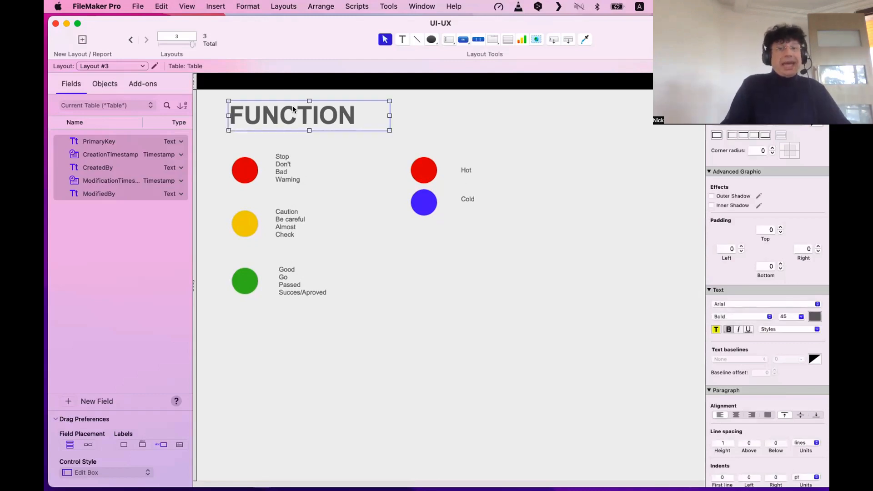
{"action": "left_click_drag", "start_coordinate": [293, 106], "coordinate": [309, 342]}
{"action": "double_click", "coordinate": [309, 342]}
{"action": "key", "text": "super+a"}
{"action": "type", "text": "EXPRESSION"}
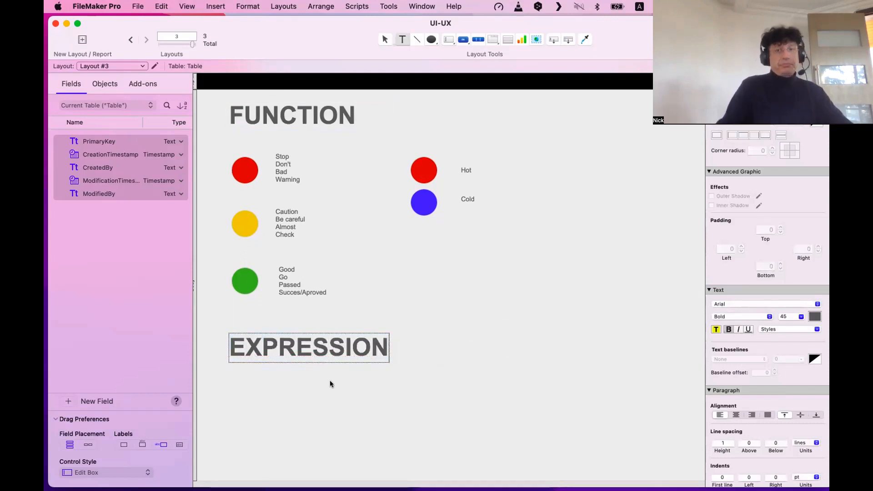
{"action": "key", "text": "Escape"}
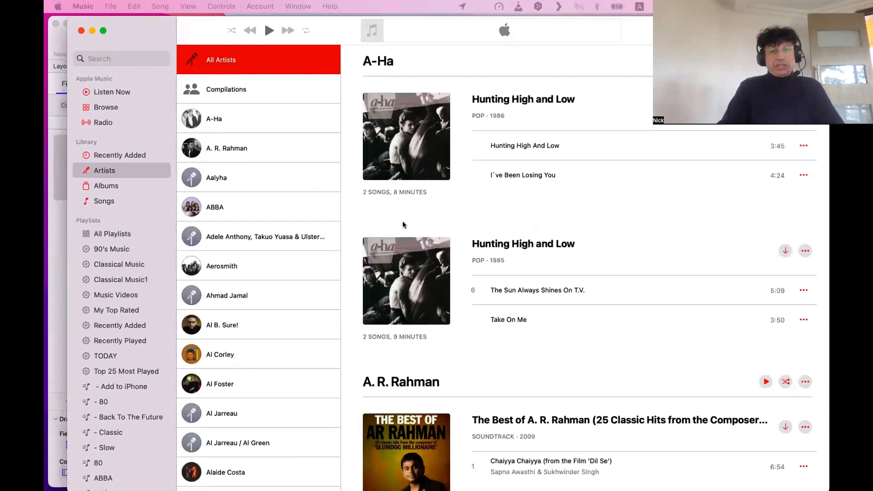
Show the A-Ha artist page in Music and reposition the Music window.
{"action": "left_click", "coordinate": [239, 125]}
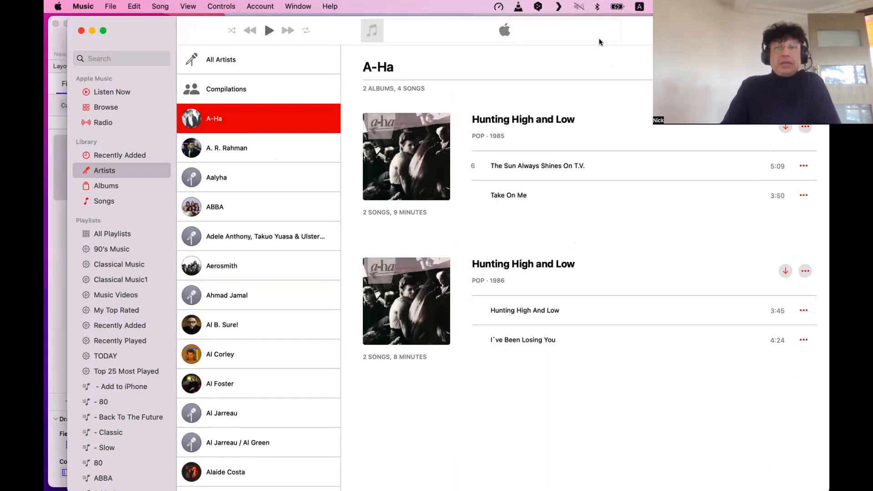
{"action": "left_click_drag", "start_coordinate": [599, 38], "coordinate": [584, 61]}
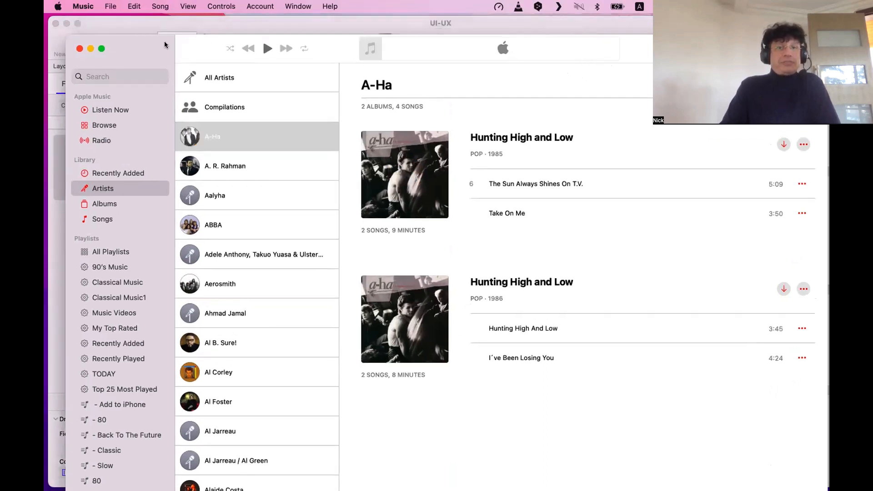
{"action": "left_click_drag", "start_coordinate": [167, 46], "coordinate": [153, 24]}
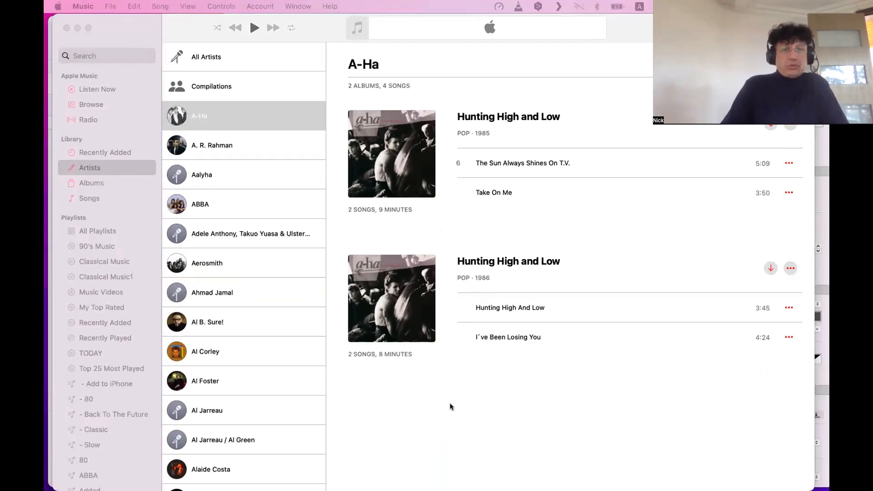
{"action": "left_click", "coordinate": [427, 408]}
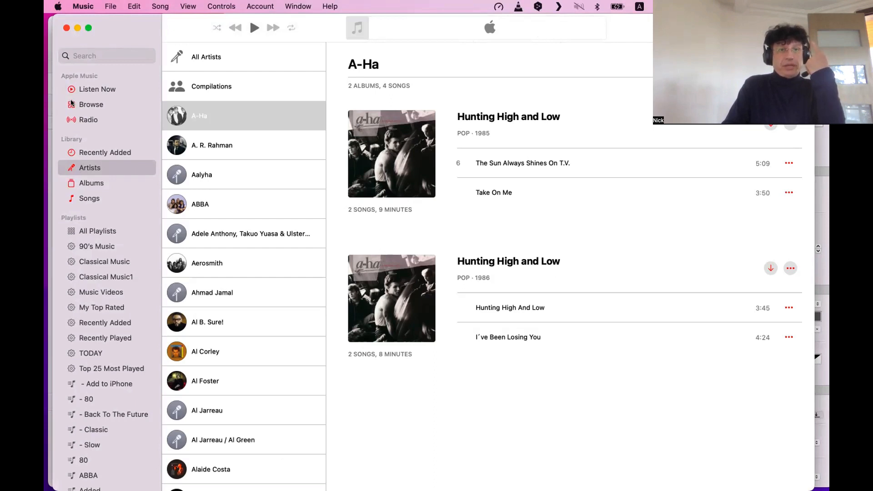
Open A. R. Rahman's album, select Chaiyya Chaiyya, and show the Up Next queue.
{"action": "left_click", "coordinate": [216, 149]}
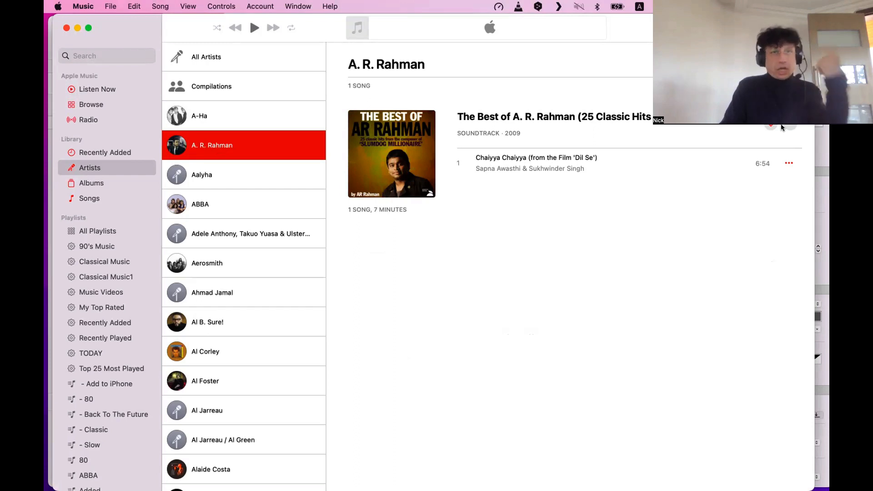
{"action": "left_click", "coordinate": [563, 157]}
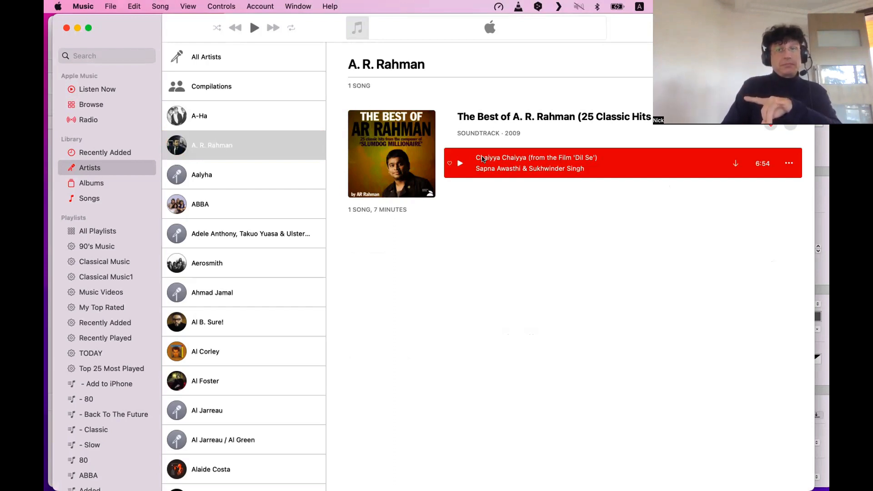
{"action": "key", "text": "alt+super+u"}
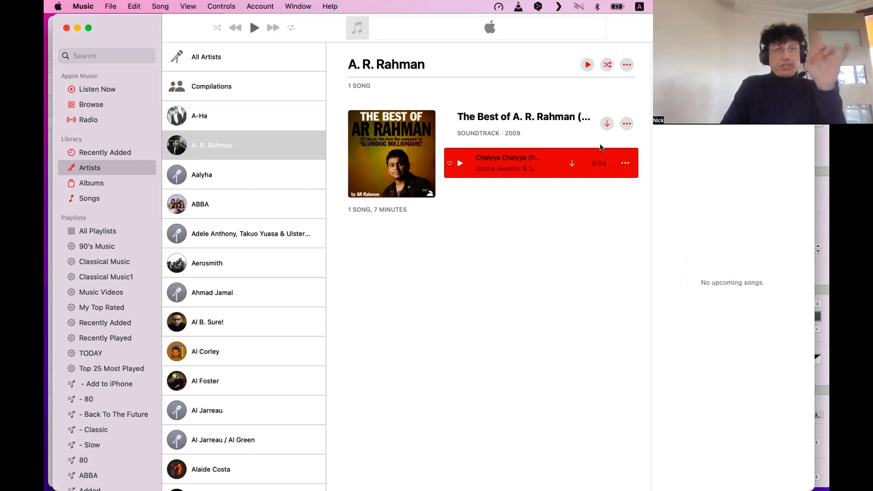
{"action": "left_click_drag", "start_coordinate": [615, 30], "coordinate": [638, 34]}
Hide Music and bring up Podcasts on its Listen Now page.
{"action": "key", "text": "super+w"}
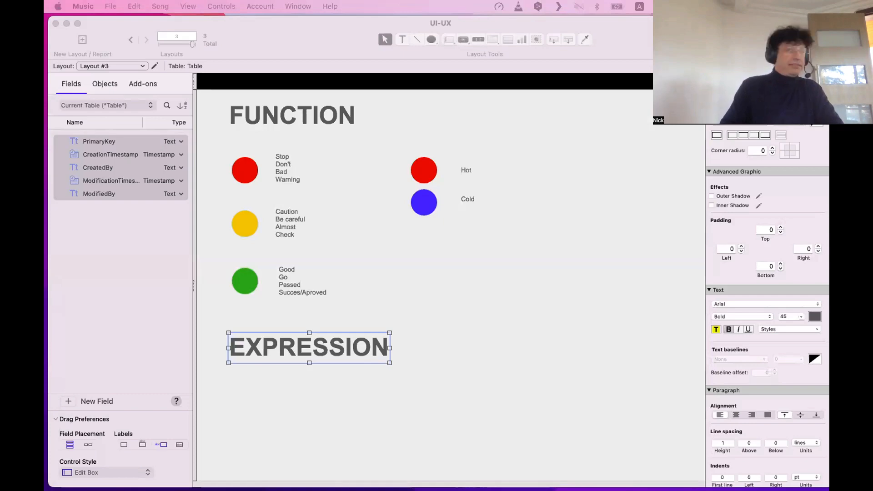
{"action": "key", "text": "super+Tab"}
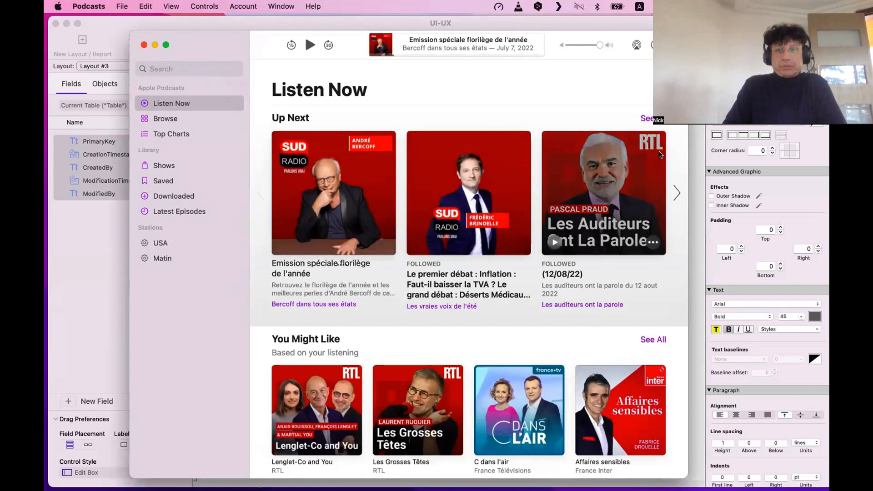
Browse L'édito politique, Shows and Saved, then select the July 7 Assemblée nationale episode.
{"action": "left_click", "coordinate": [647, 120]}
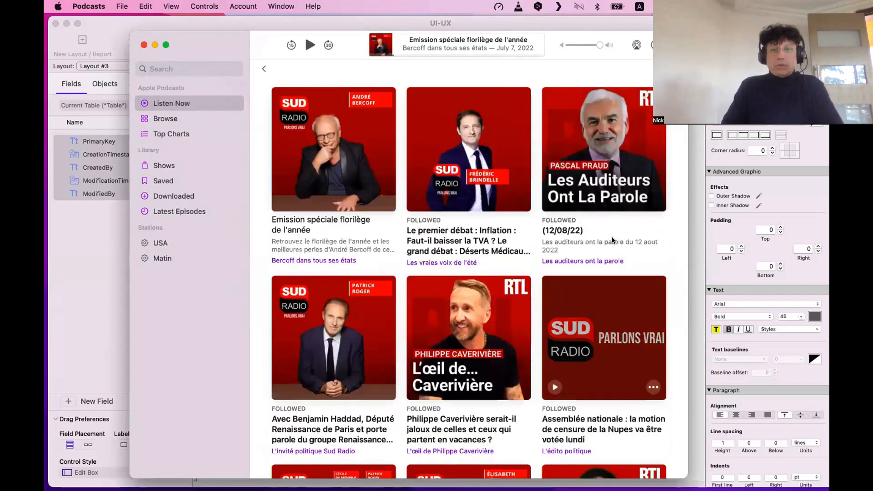
{"action": "scroll", "coordinate": [613, 234], "scroll_direction": "down", "scroll_amount": 3}
{"action": "left_click", "coordinate": [613, 234]}
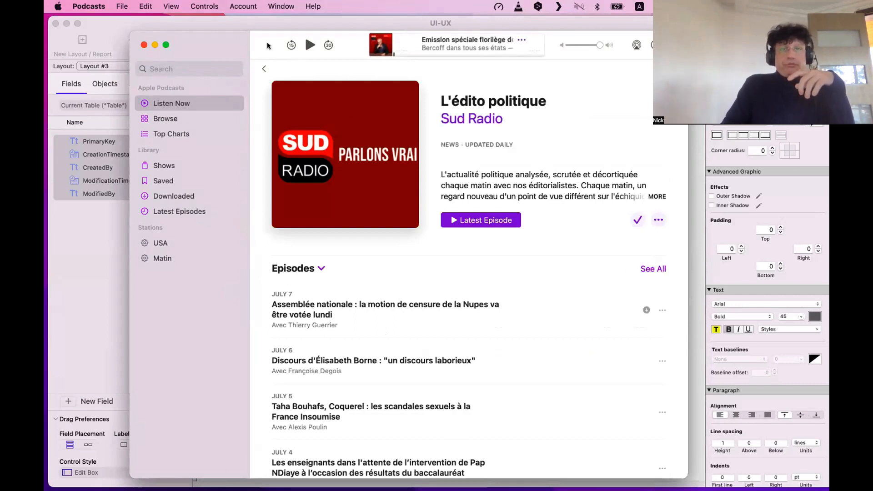
{"action": "left_click_drag", "start_coordinate": [267, 42], "coordinate": [304, 54]}
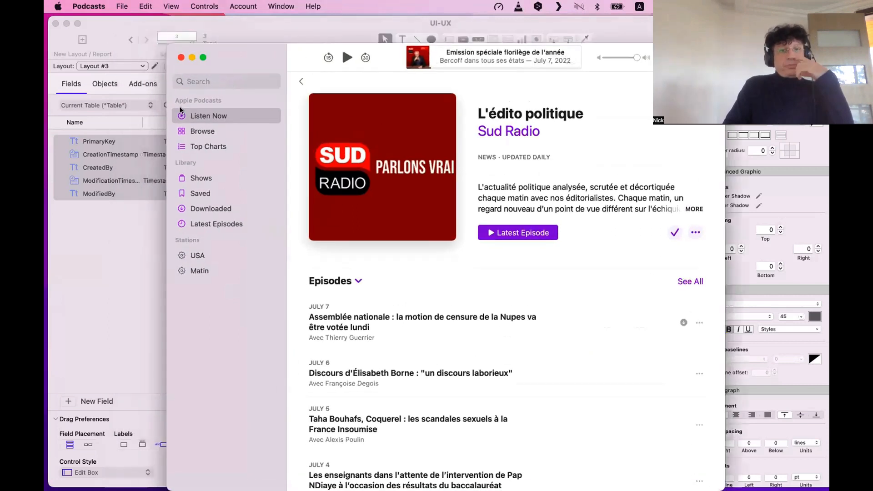
{"action": "left_click", "coordinate": [239, 179]}
{"action": "left_click", "coordinate": [212, 188]}
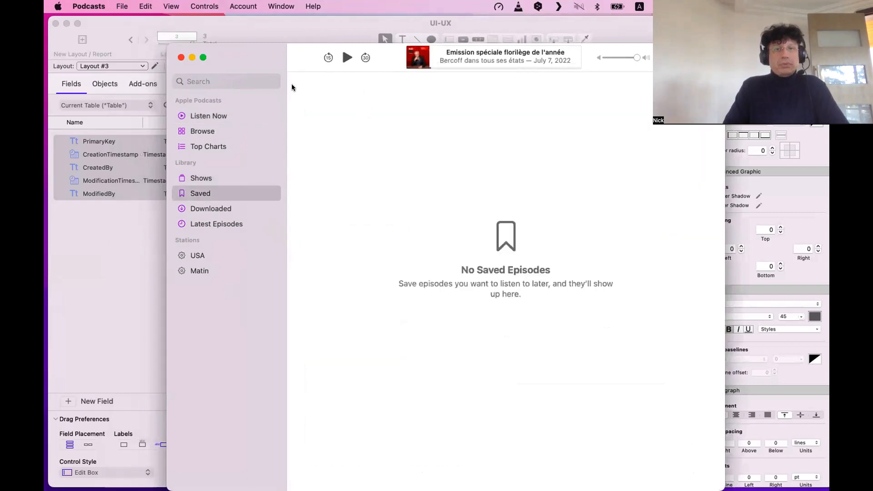
{"action": "left_click", "coordinate": [218, 114]}
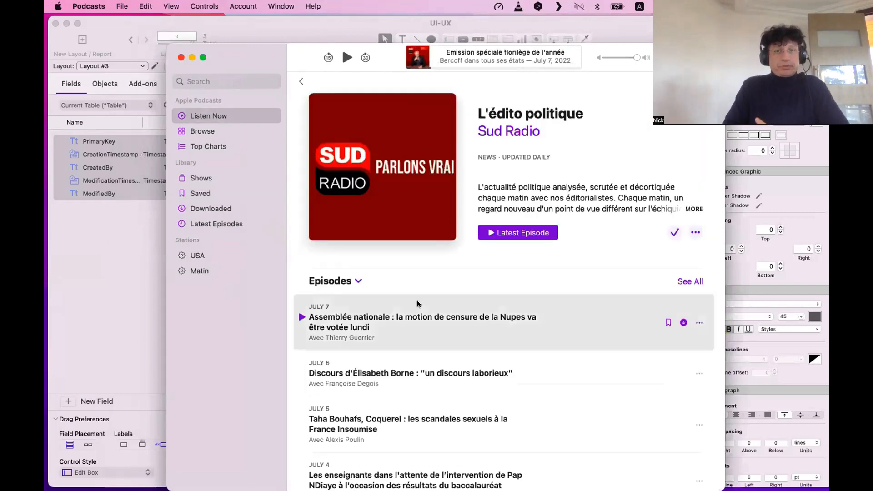
{"action": "left_click", "coordinate": [417, 314]}
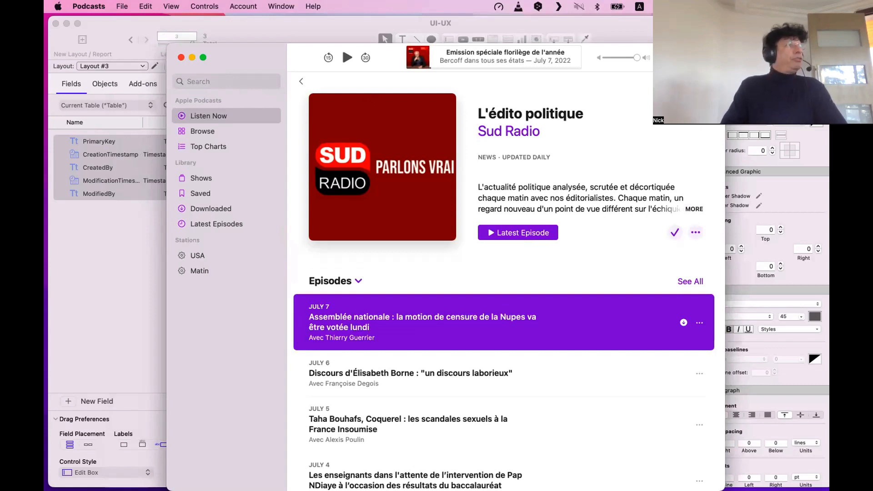
Hide the Music window again and close the Podcasts window.
{"action": "key", "text": "super+Tab"}
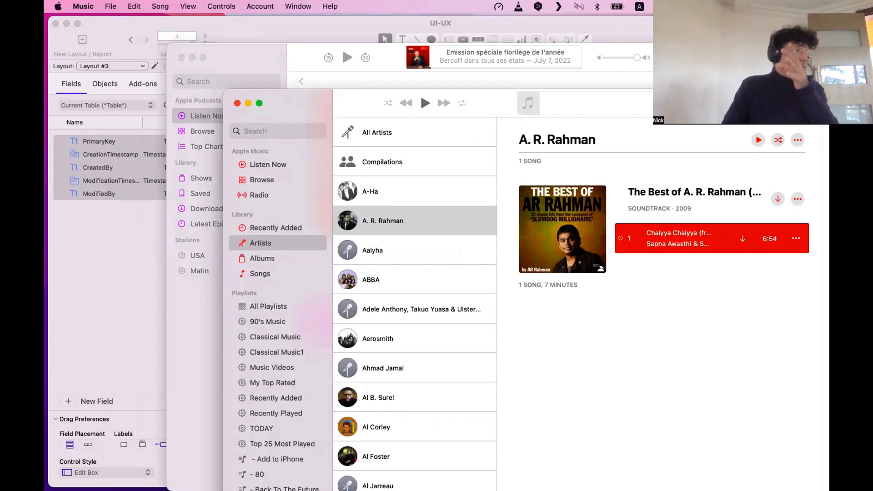
{"action": "key", "text": "super+w"}
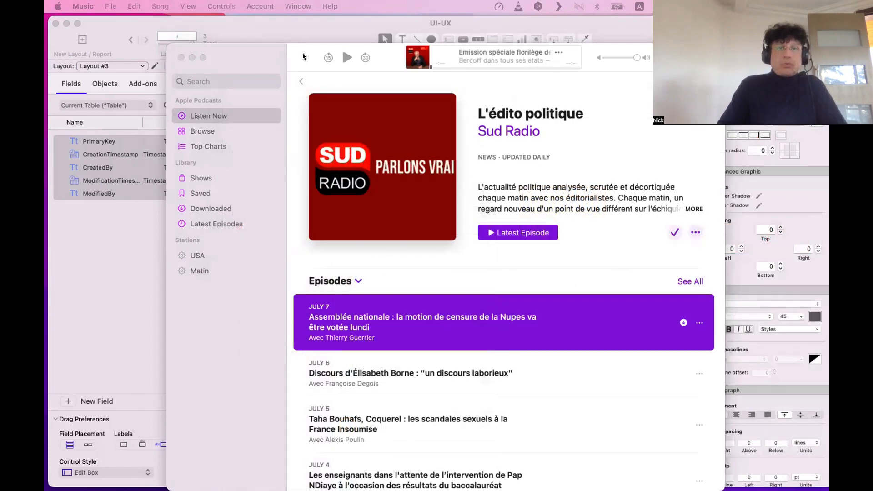
{"action": "key", "text": "super+w"}
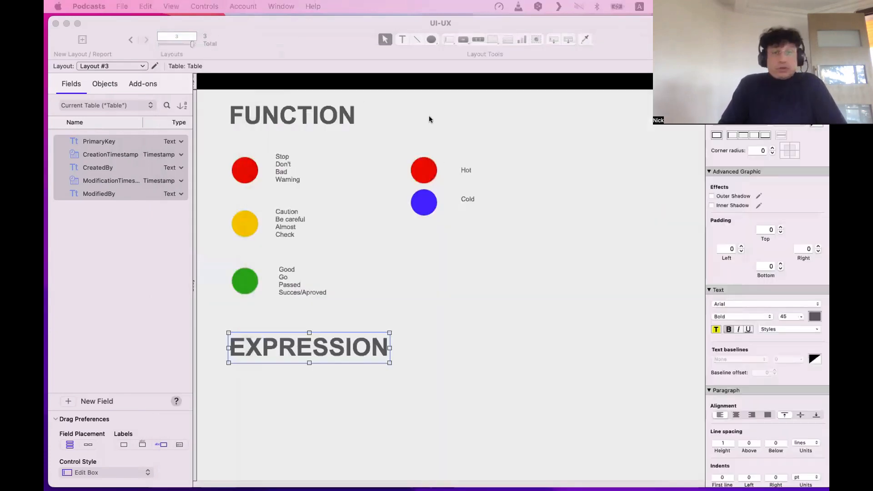
Place a new text label holding a person's name between the circles and EXPRESSION.
{"action": "left_click", "coordinate": [479, 249]}
{"action": "left_click", "coordinate": [379, 311]}
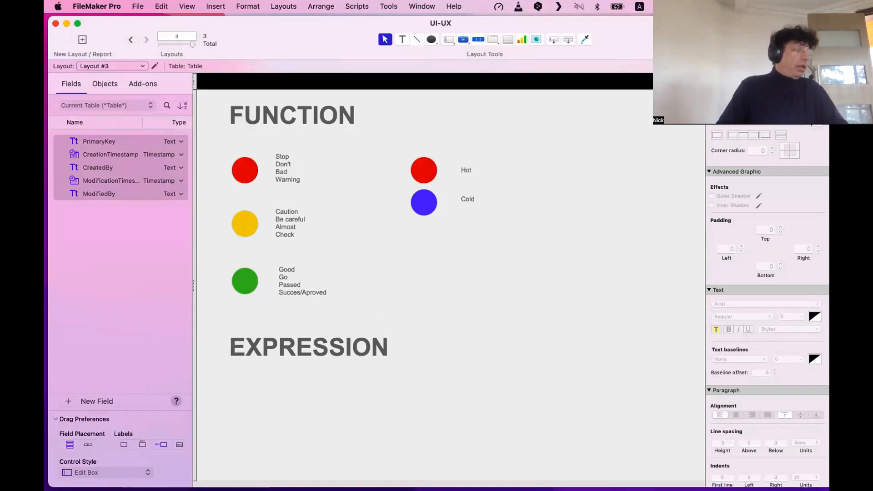
{"action": "left_click", "coordinate": [456, 306]}
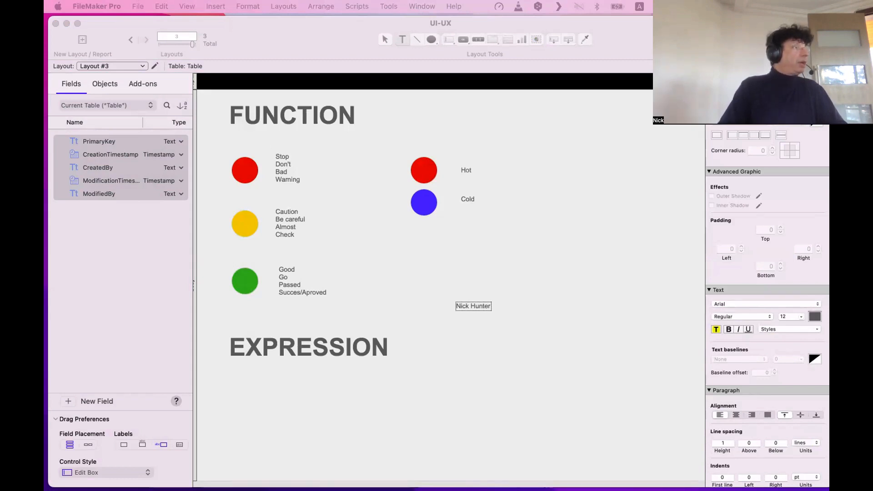
{"action": "key", "text": "super+Tab"}
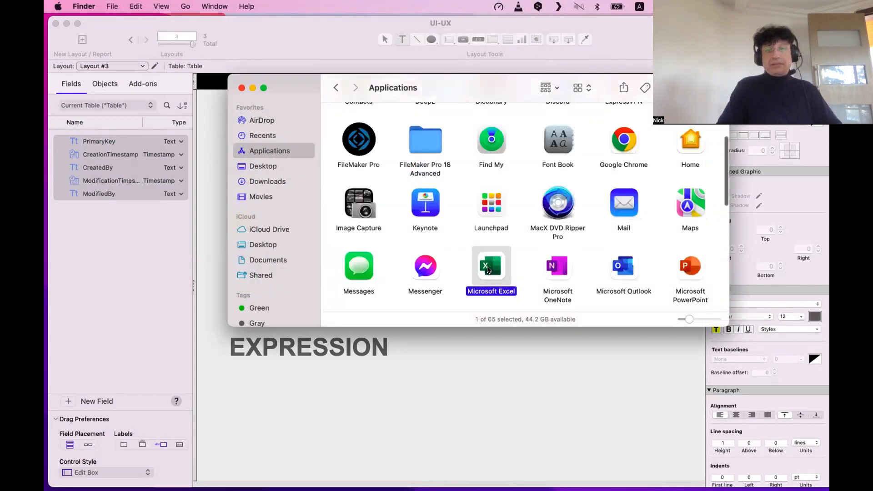
Add OneNote, Outlook, PowerPoint and Word to the selected Microsoft Office apps.
{"action": "left_click", "coordinate": [558, 270], "text": "super"}
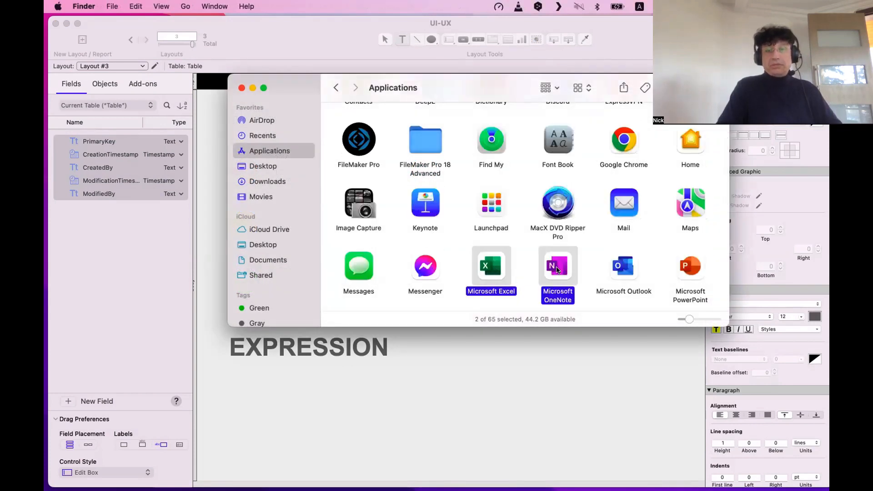
{"action": "left_click", "coordinate": [623, 269], "text": "super"}
{"action": "left_click", "coordinate": [689, 268], "text": "super"}
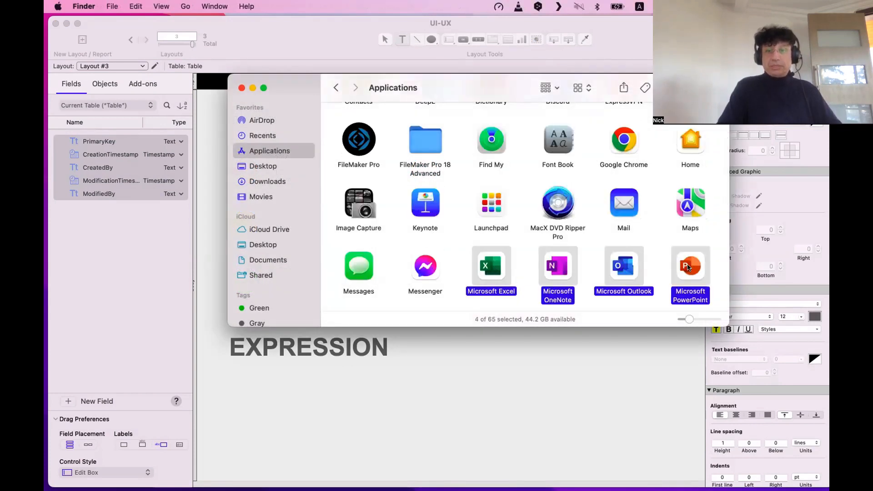
{"action": "scroll", "coordinate": [647, 249], "scroll_direction": "down", "scroll_amount": 3}
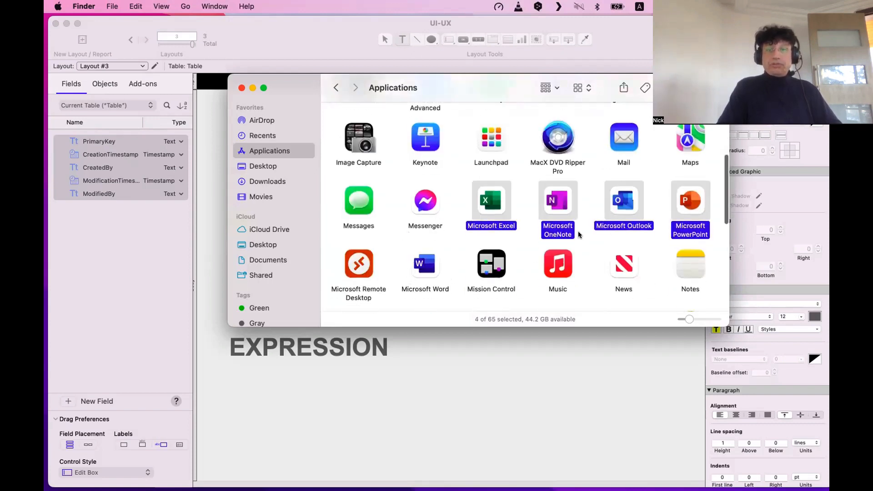
{"action": "left_click", "coordinate": [425, 278], "text": "super"}
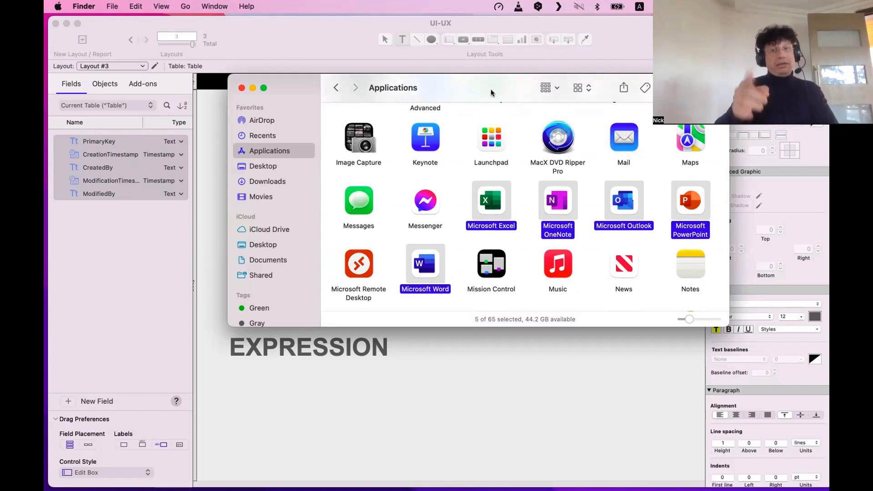
Drag the Finder window to the bottom-left, off the FileMaker layout.
{"action": "left_click_drag", "start_coordinate": [490, 89], "coordinate": [522, 88]}
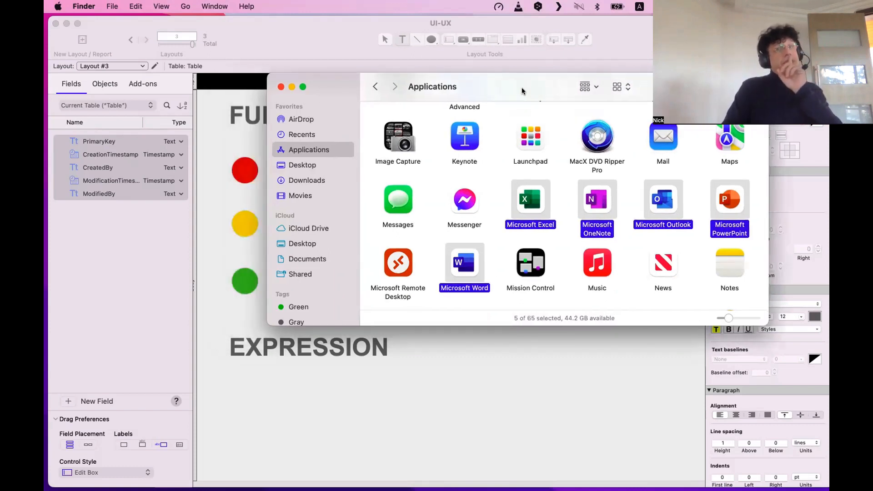
{"action": "scroll", "coordinate": [599, 215], "scroll_direction": "down", "scroll_amount": 1}
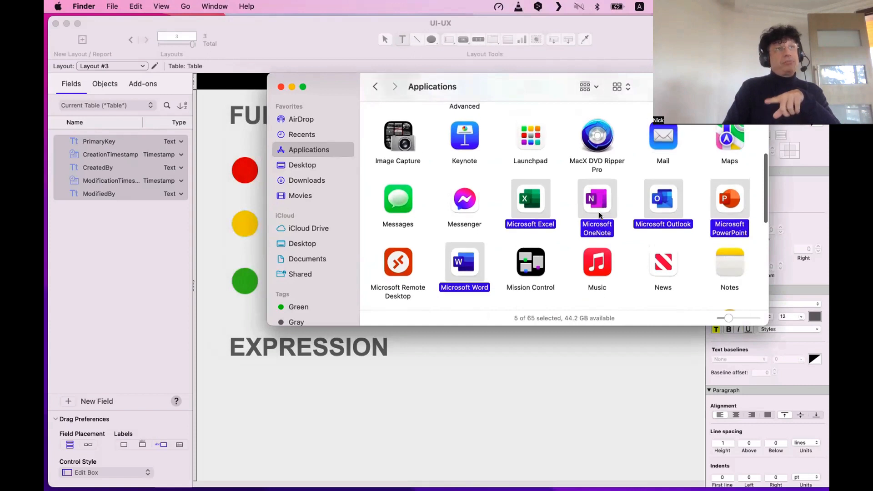
{"action": "scroll", "coordinate": [491, 269], "scroll_direction": "down", "scroll_amount": 1}
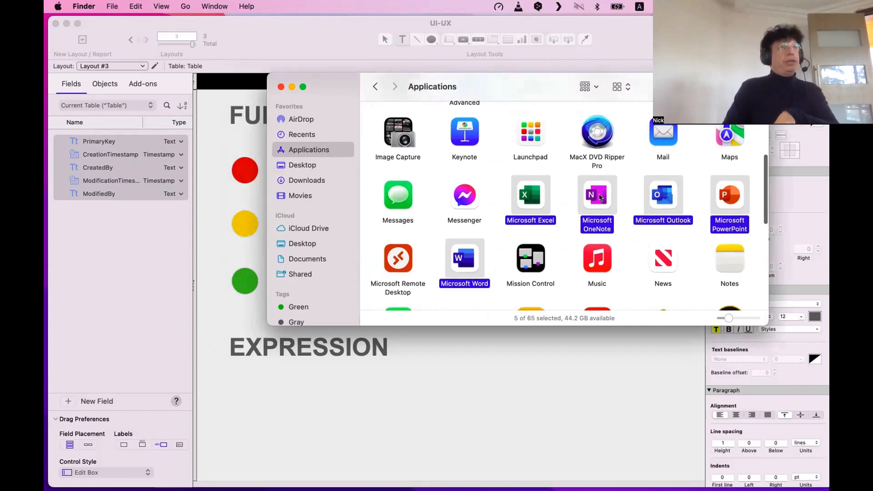
{"action": "left_click_drag", "start_coordinate": [625, 87], "coordinate": [109, 272]}
Delete the stray name text box and select the EXPRESSION heading.
{"action": "left_click", "coordinate": [478, 248]}
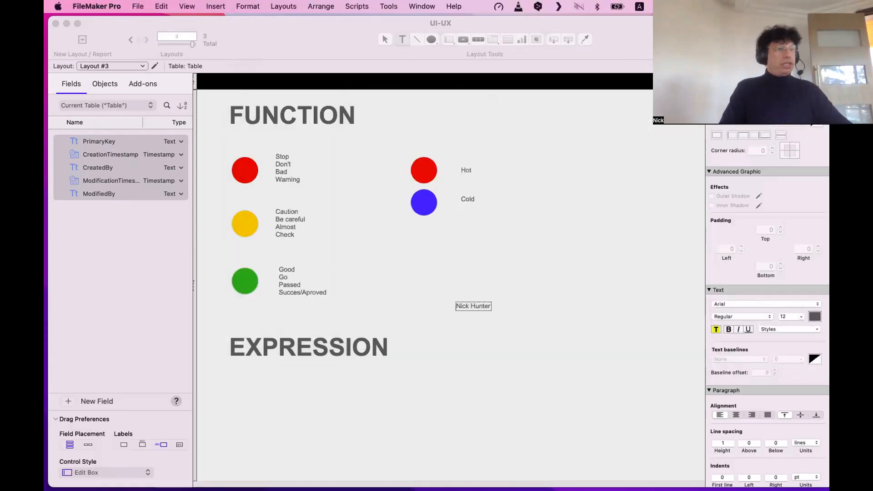
{"action": "key", "text": "Escape"}
{"action": "left_click_drag", "start_coordinate": [510, 321], "coordinate": [438, 274]}
{"action": "key", "text": "Delete"}
{"action": "left_click", "coordinate": [272, 355]}
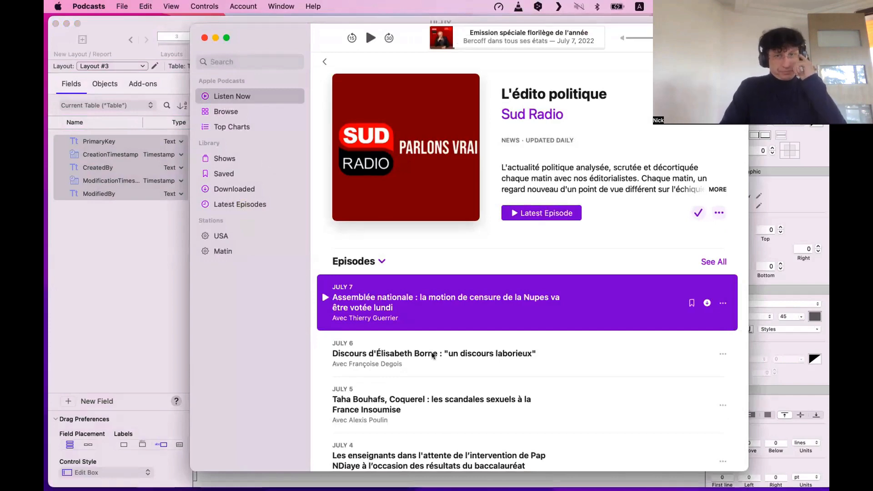
Select the July 6 episode, then visit the Listen Now, Browse and Top Charts pages.
{"action": "left_click", "coordinate": [444, 363]}
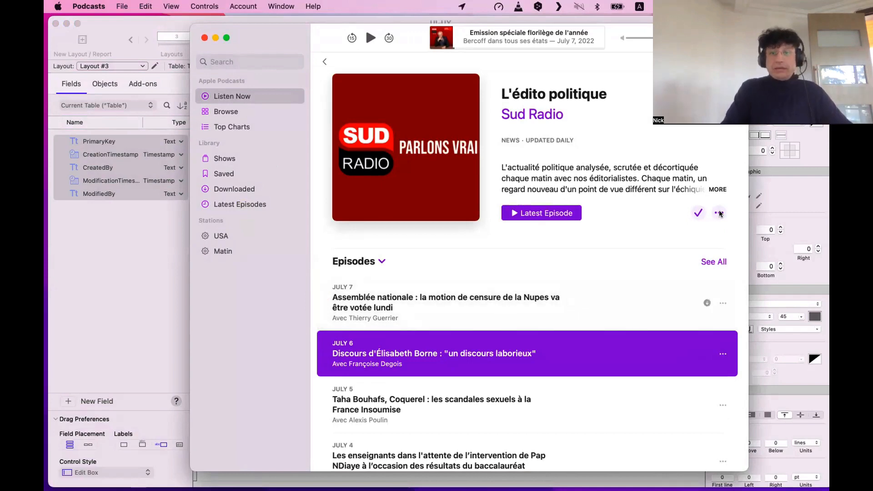
{"action": "left_click", "coordinate": [257, 96]}
{"action": "left_click", "coordinate": [256, 115]}
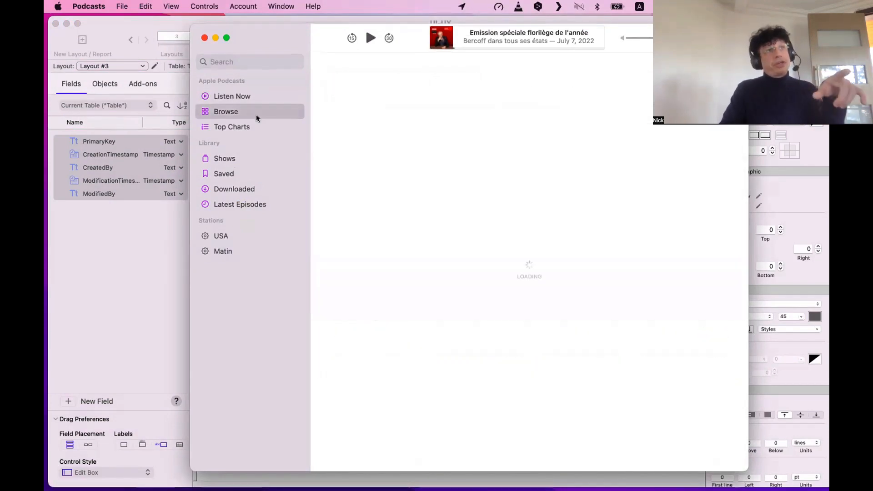
{"action": "left_click", "coordinate": [257, 128]}
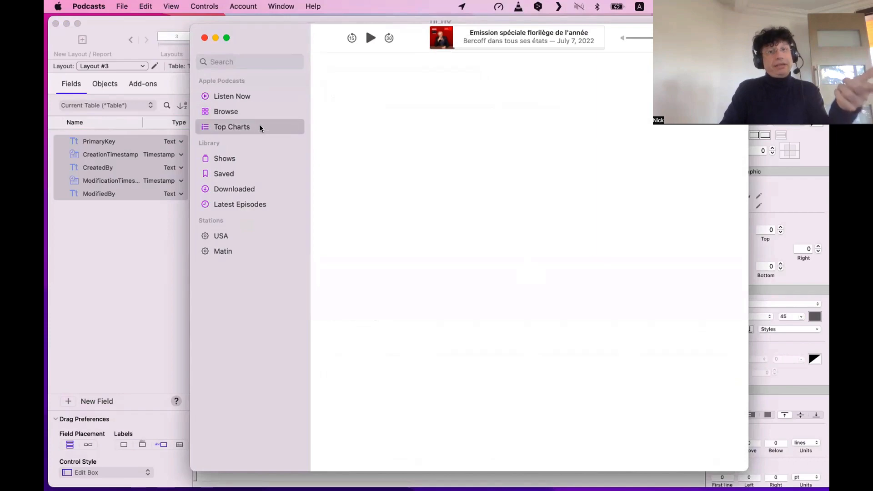
{"action": "left_click", "coordinate": [258, 111]}
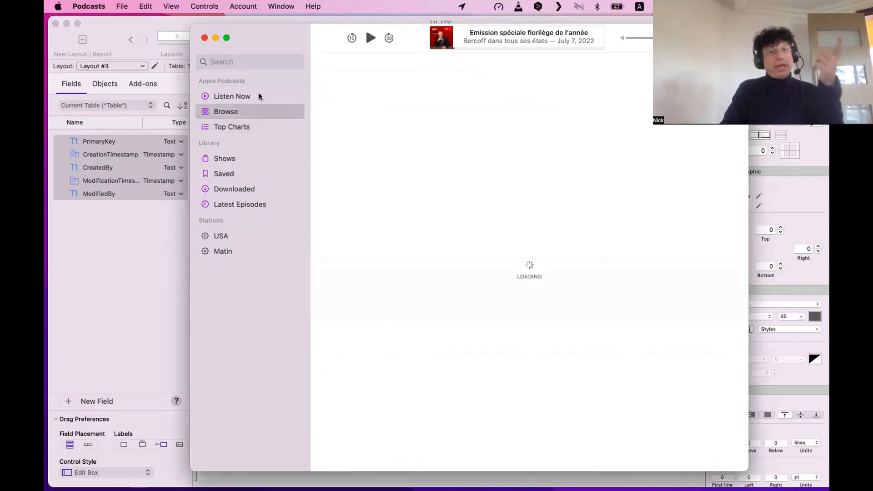
{"action": "left_click", "coordinate": [258, 94]}
Open the Sud Radio show, view its July 7, 6 and 5 episodes, then minimize Podcasts.
{"action": "left_click", "coordinate": [391, 191]}
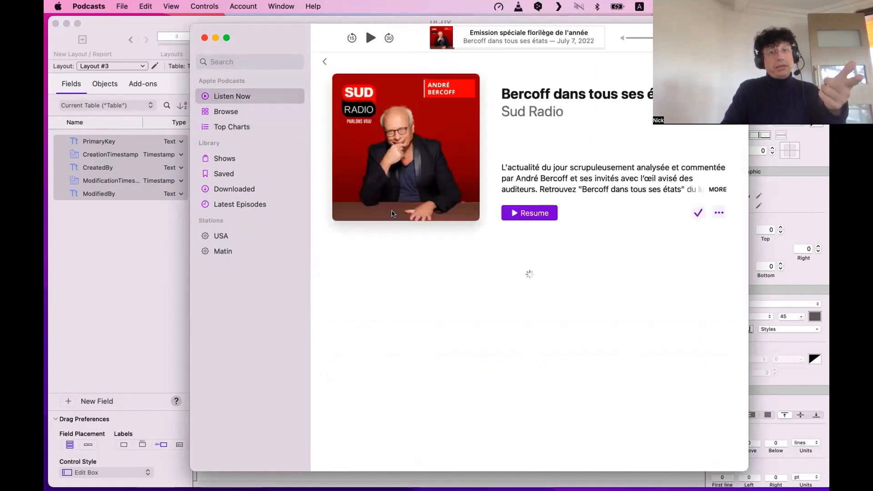
{"action": "left_click", "coordinate": [505, 298]}
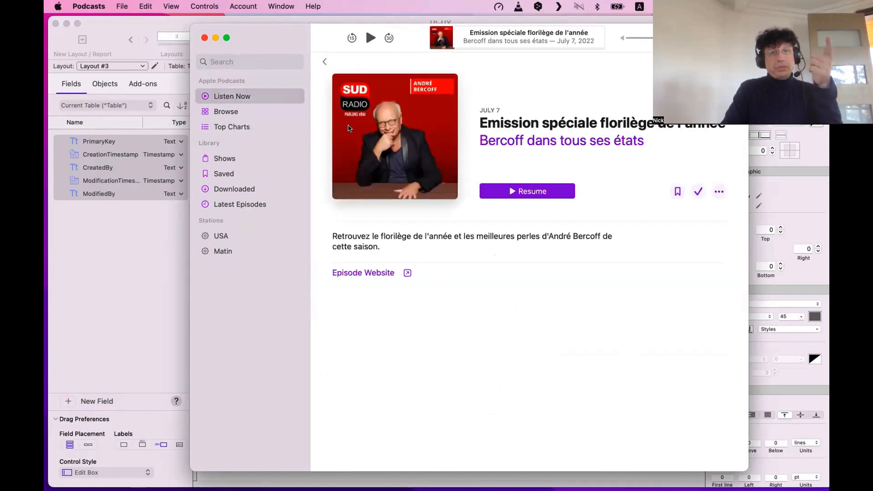
{"action": "key", "text": "super+bracketleft"}
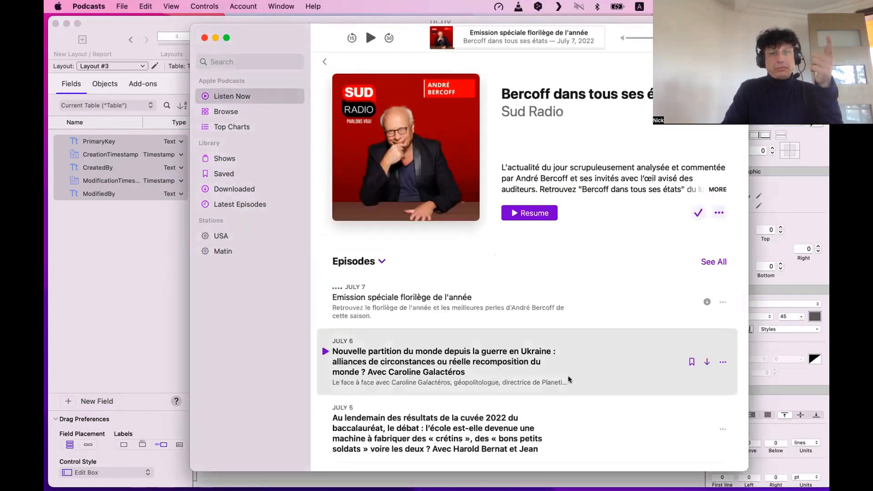
{"action": "left_click", "coordinate": [569, 380]}
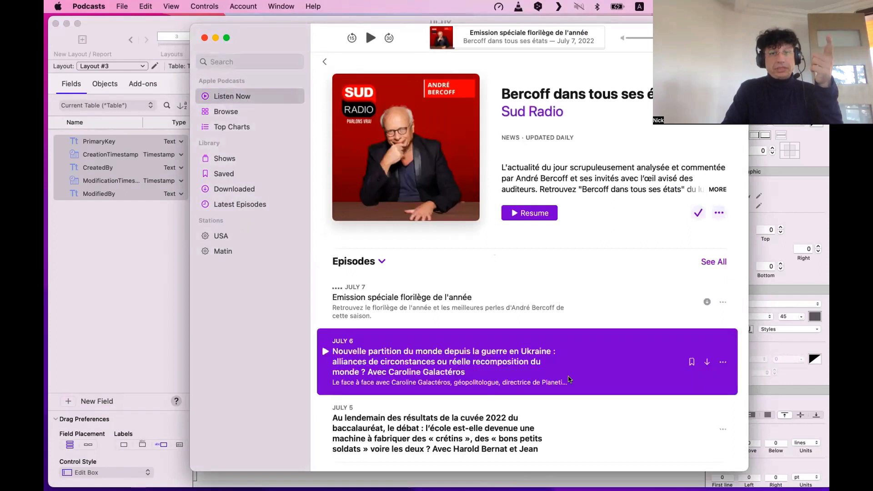
{"action": "left_click", "coordinate": [563, 425]}
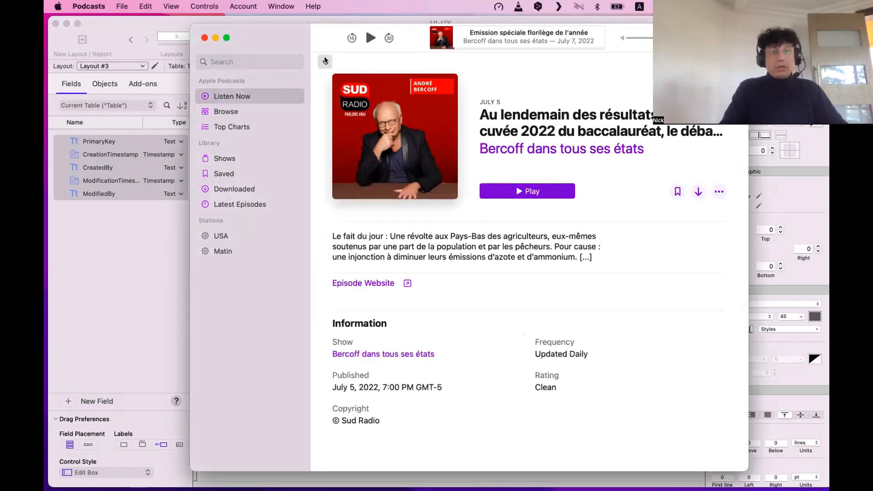
{"action": "left_click", "coordinate": [325, 60]}
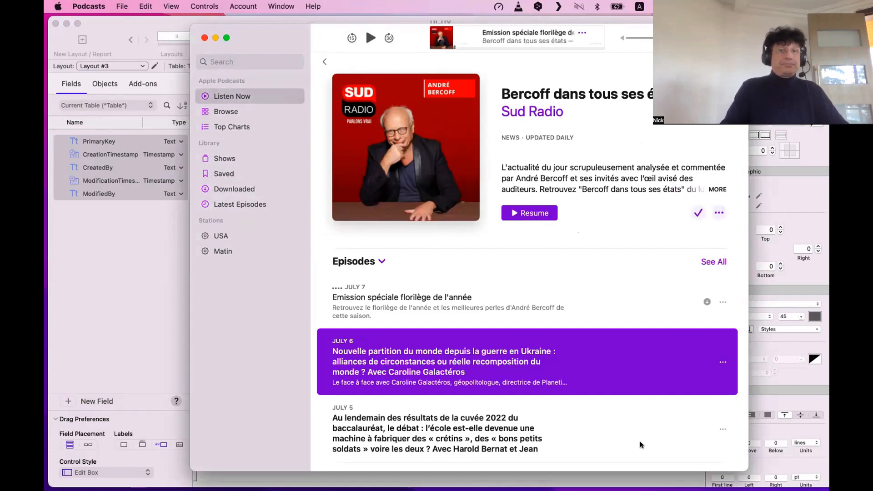
{"action": "key", "text": "super+m"}
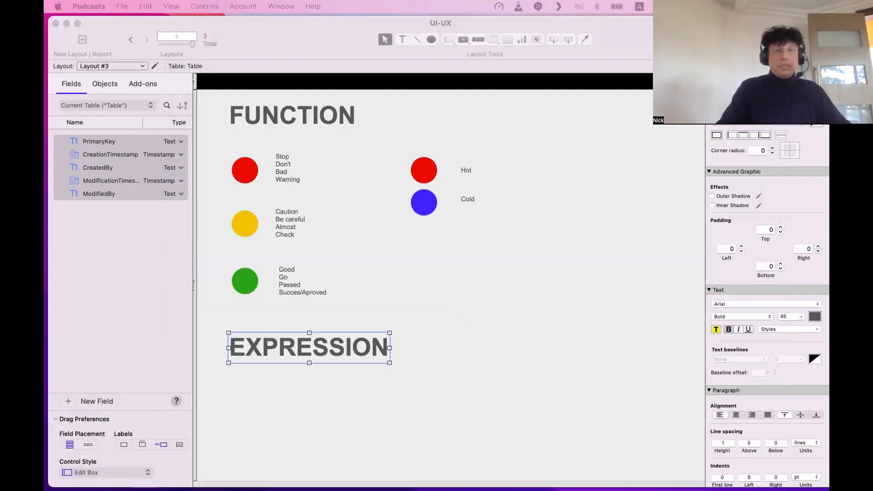
Draw a button labelled 'Validate' and place it below the EXPRESSION heading.
{"action": "left_click", "coordinate": [461, 40]}
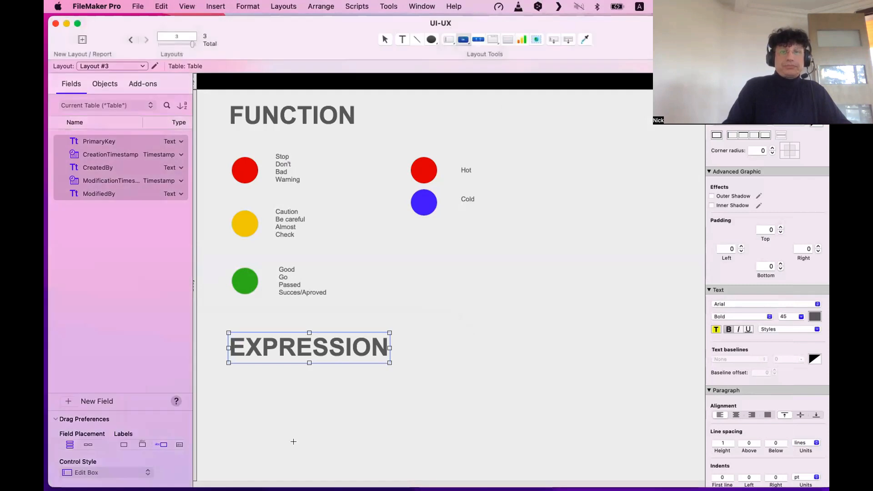
{"action": "mouse_move", "coordinate": [248, 385]}
{"action": "left_mouse_down"}
{"action": "mouse_move", "coordinate": [327, 398]}
{"action": "mouse_move", "coordinate": [324, 405]}
{"action": "left_mouse_up"}
{"action": "left_click", "coordinate": [378, 412]}
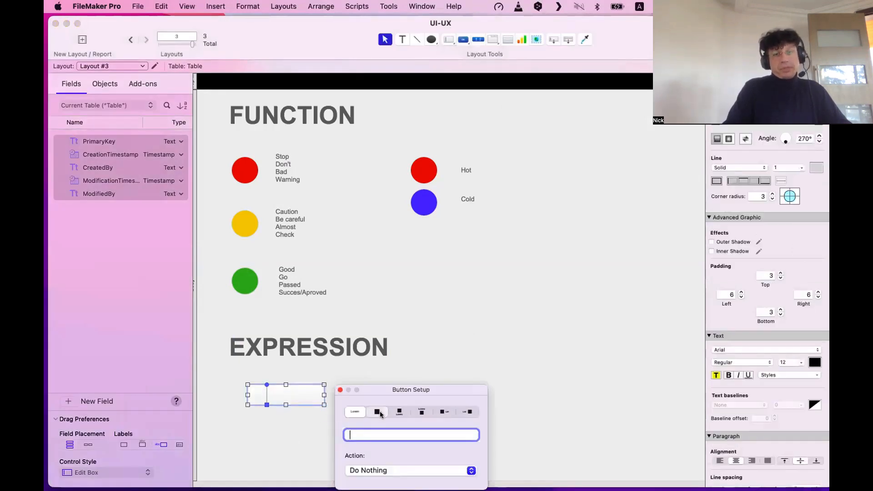
{"action": "left_click", "coordinate": [362, 412]}
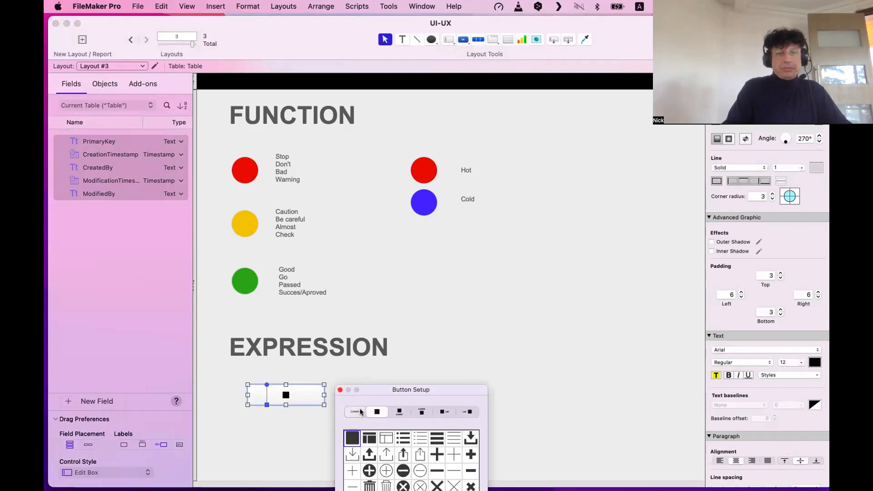
{"action": "left_click", "coordinate": [364, 435]}
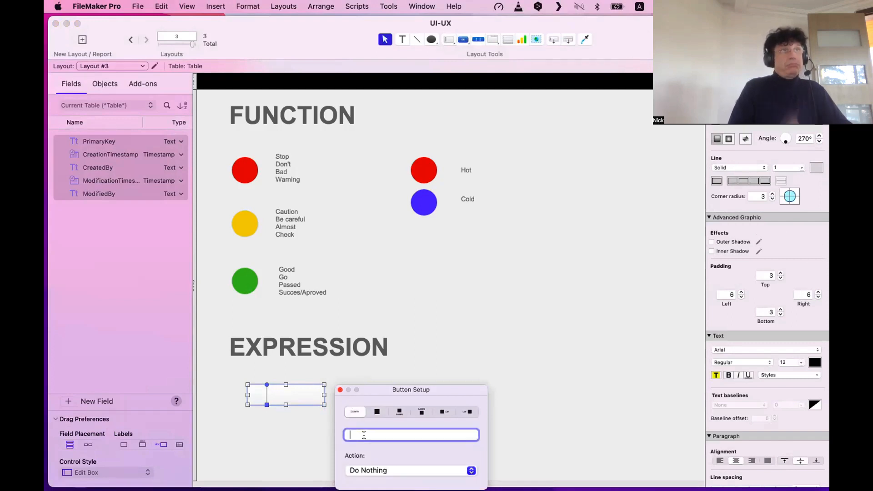
{"action": "type", "text": "Validate"}
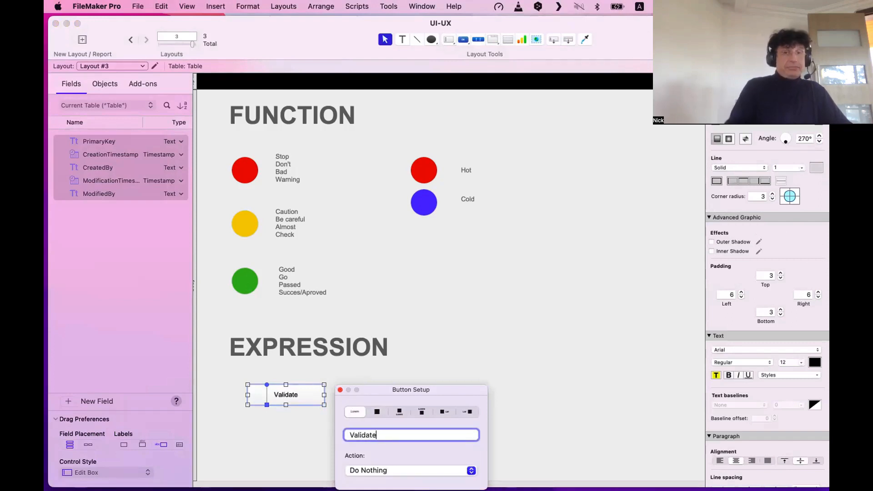
{"action": "left_click_drag", "start_coordinate": [282, 397], "coordinate": [468, 411]}
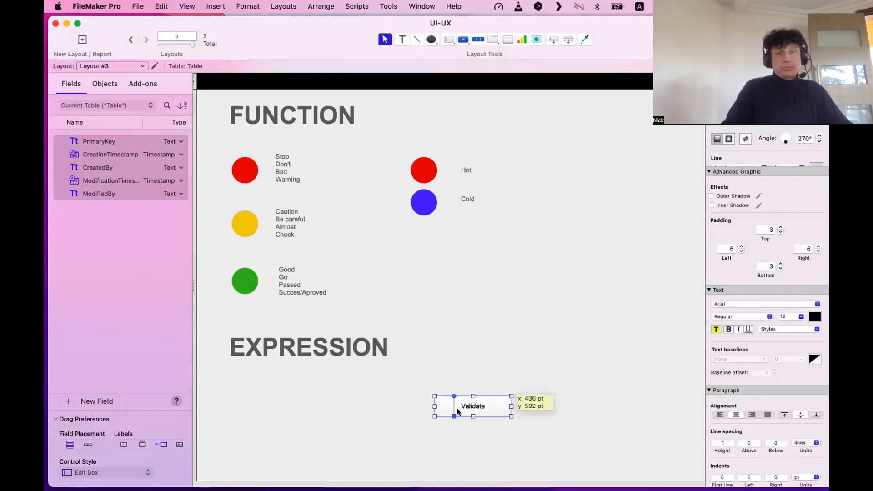
Style the Validate button blue with Accent Button 1, then reposition and narrow it.
{"action": "left_click", "coordinate": [751, 98]}
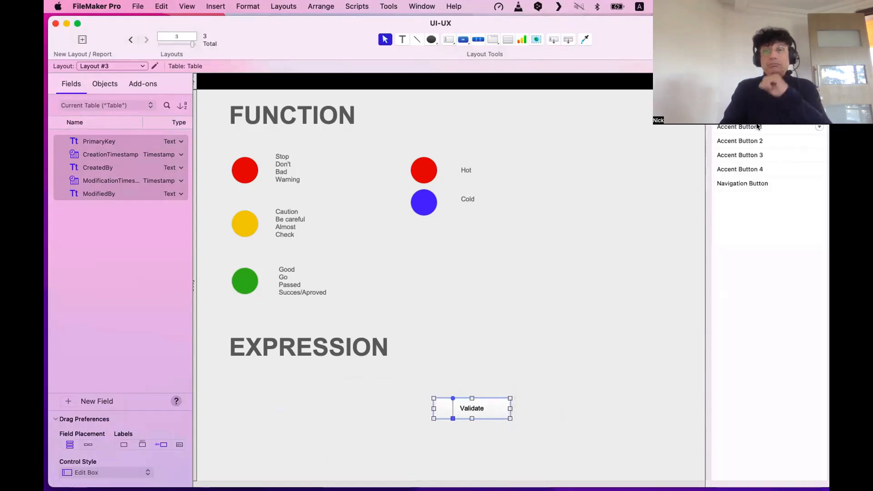
{"action": "left_click", "coordinate": [737, 129]}
{"action": "left_click", "coordinate": [517, 304]}
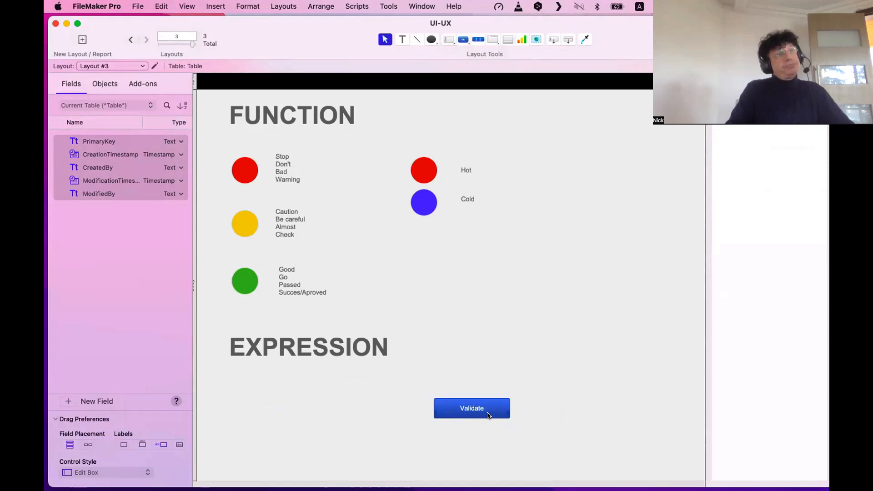
{"action": "left_click_drag", "start_coordinate": [478, 410], "coordinate": [455, 394]}
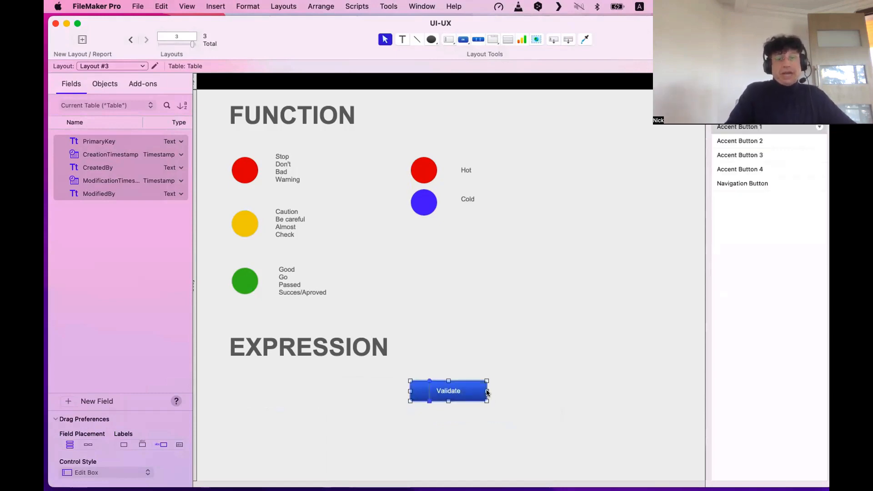
{"action": "left_click_drag", "start_coordinate": [482, 390], "coordinate": [479, 390]}
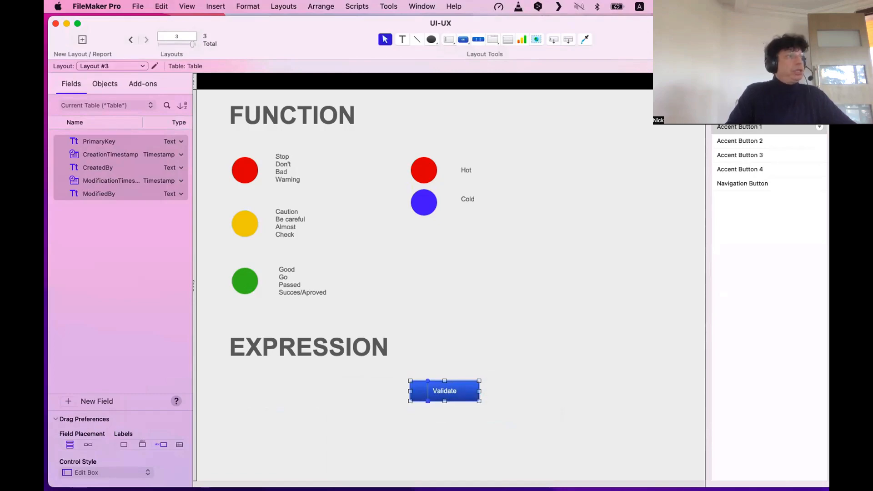
{"action": "key", "text": "super+Tab"}
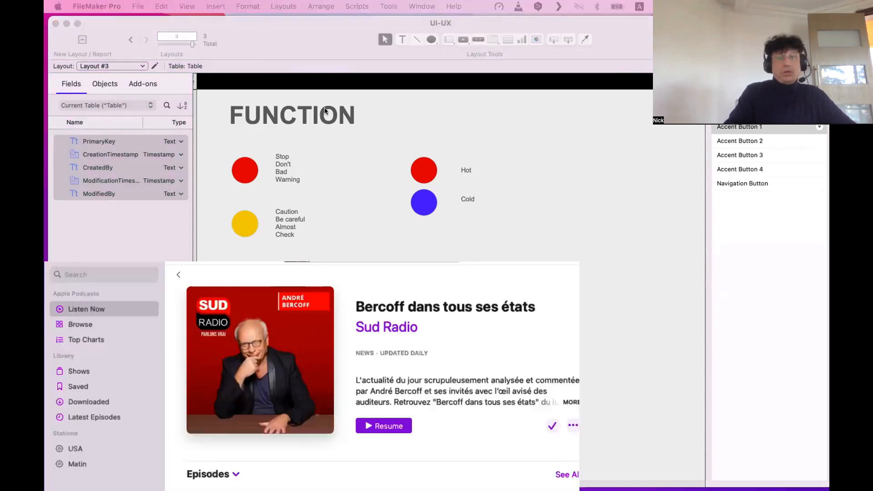
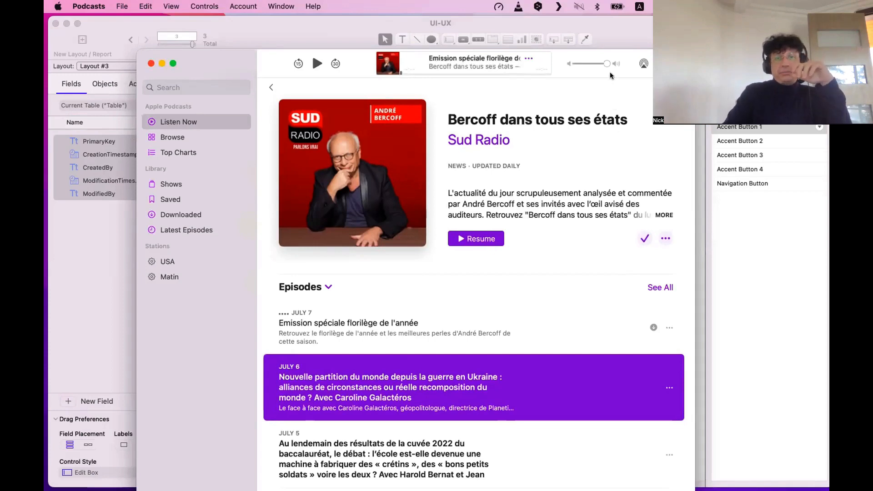
Move the Apple Podcasts window aside and close it with Cmd+W.
{"action": "left_click_drag", "start_coordinate": [500, 64], "coordinate": [563, 81]}
{"action": "key", "text": "super+w"}
Nudge the Validate button slightly left and down.
{"action": "left_click", "coordinate": [450, 394]}
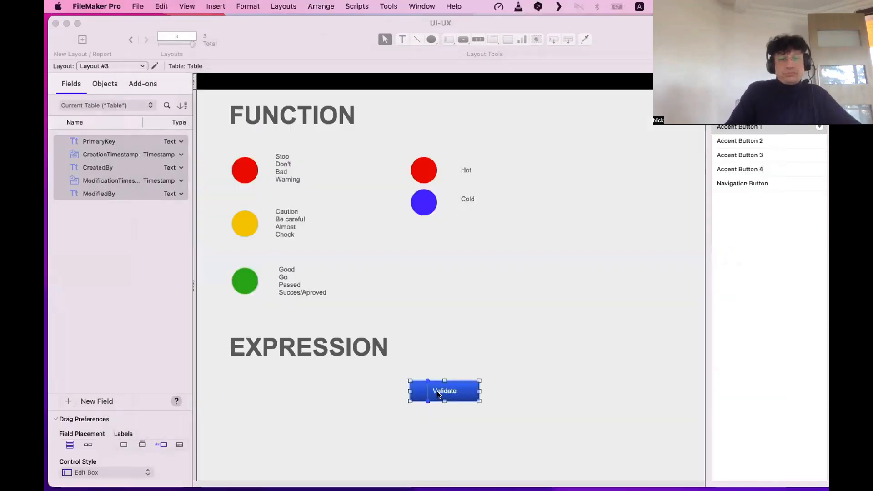
{"action": "left_click_drag", "start_coordinate": [451, 394], "coordinate": [446, 397]}
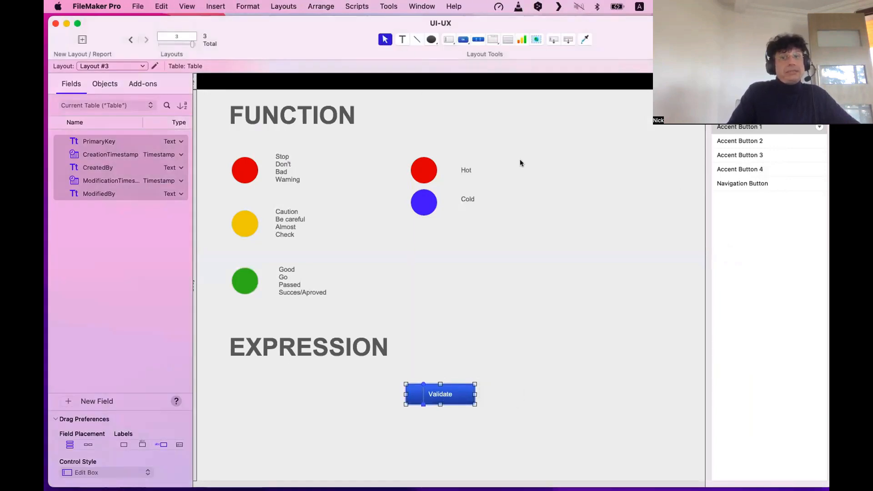
{"action": "left_click", "coordinate": [466, 127]}
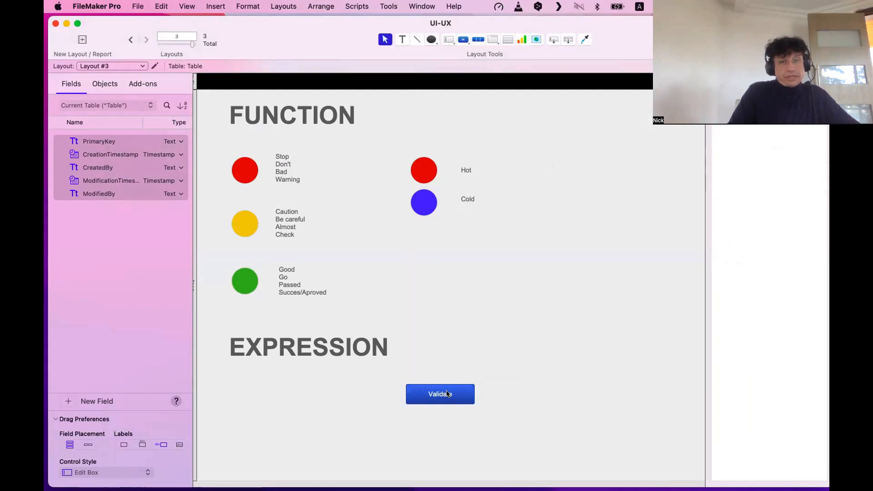
Duplicate Validate to its left and relabel the copy 'Cancel'.
{"action": "left_click_drag", "start_coordinate": [447, 395], "coordinate": [367, 397]}
{"action": "double_click", "coordinate": [367, 397]}
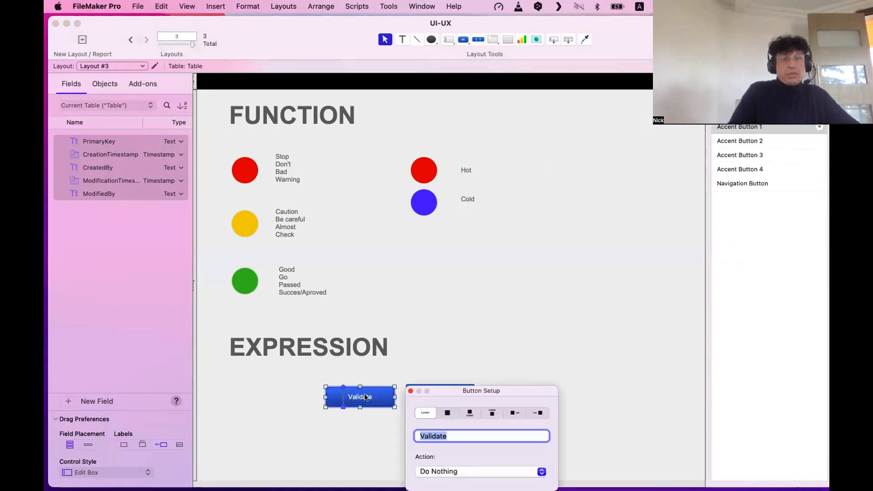
{"action": "type", "text": "Cancel"}
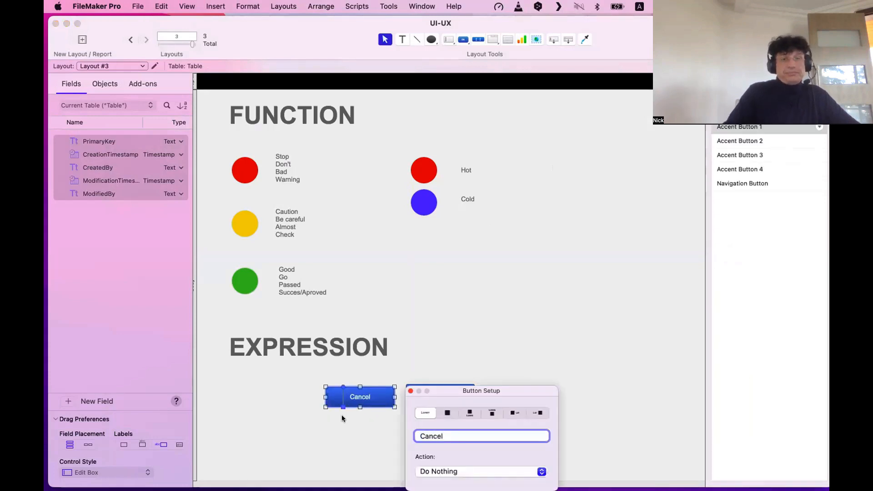
{"action": "left_click", "coordinate": [342, 414]}
{"action": "left_click", "coordinate": [355, 396]}
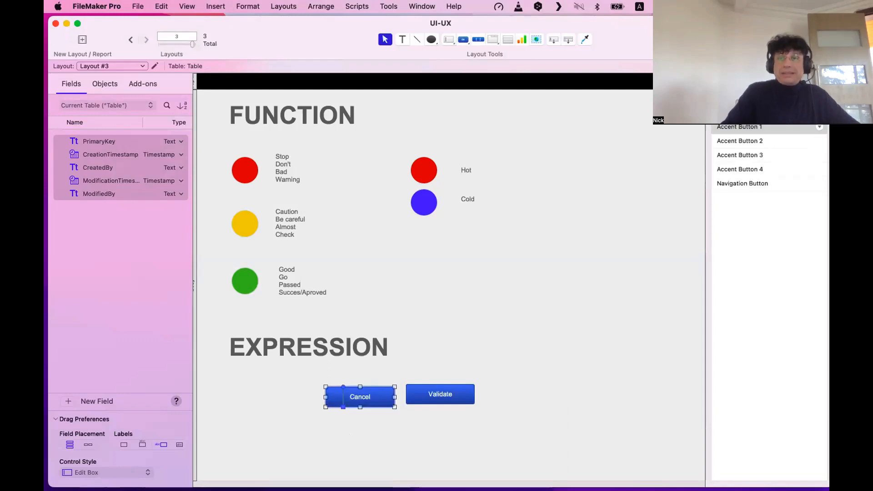
{"action": "scroll", "coordinate": [764, 166], "scroll_direction": "down", "scroll_amount": 5}
Give Cancel no fill, no border, corner radius 0 and black label text.
{"action": "left_click", "coordinate": [757, 147]}
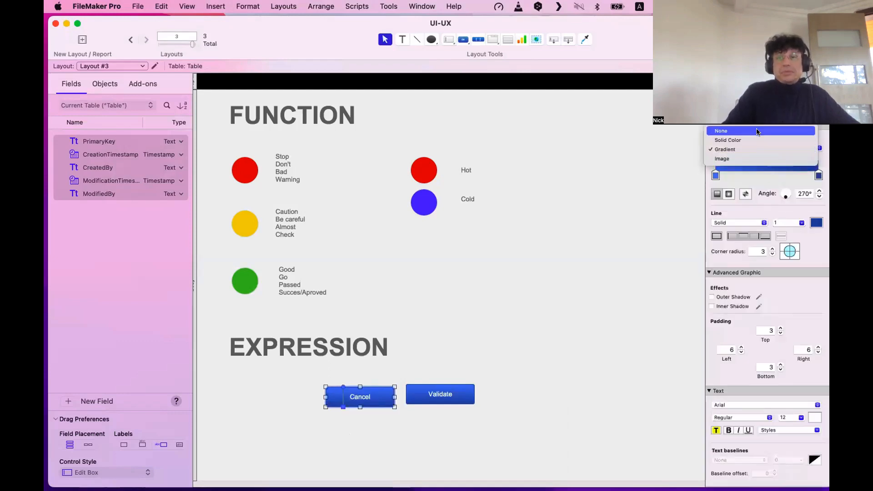
{"action": "left_click", "coordinate": [756, 129]}
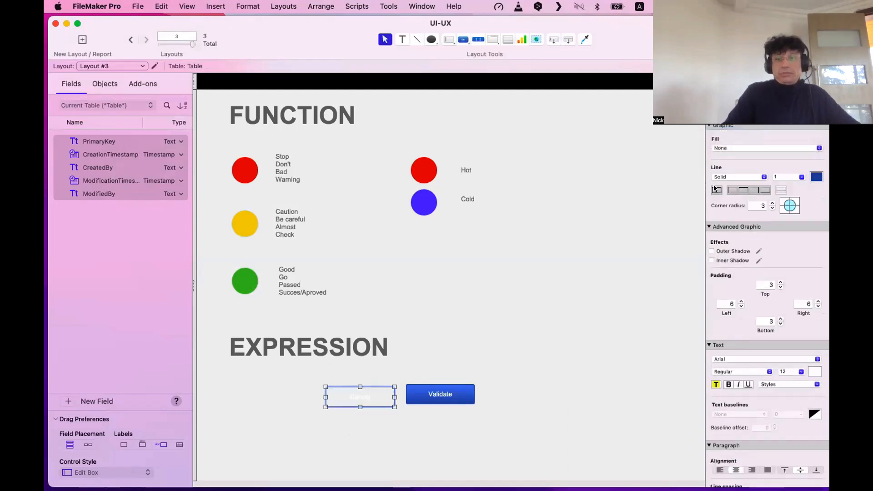
{"action": "left_click", "coordinate": [739, 177]}
{"action": "left_click", "coordinate": [739, 168]}
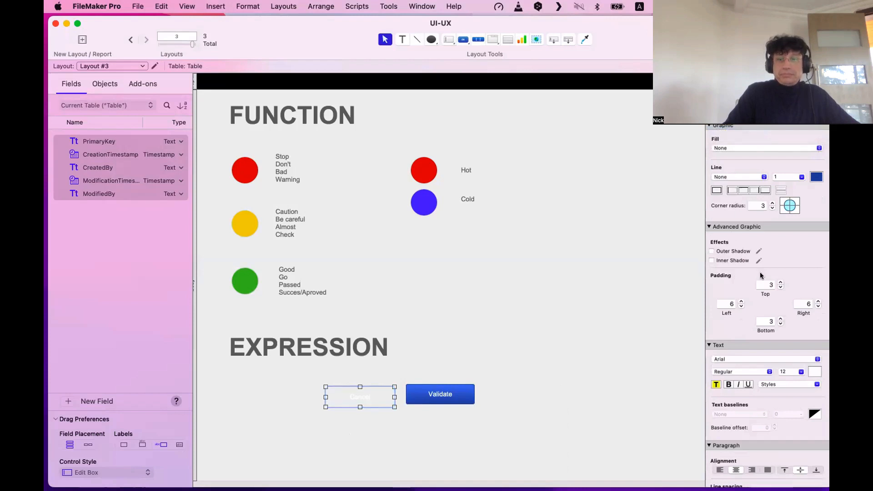
{"action": "double_click", "coordinate": [765, 205]}
{"action": "type", "text": "0"}
{"action": "key", "text": "Return"}
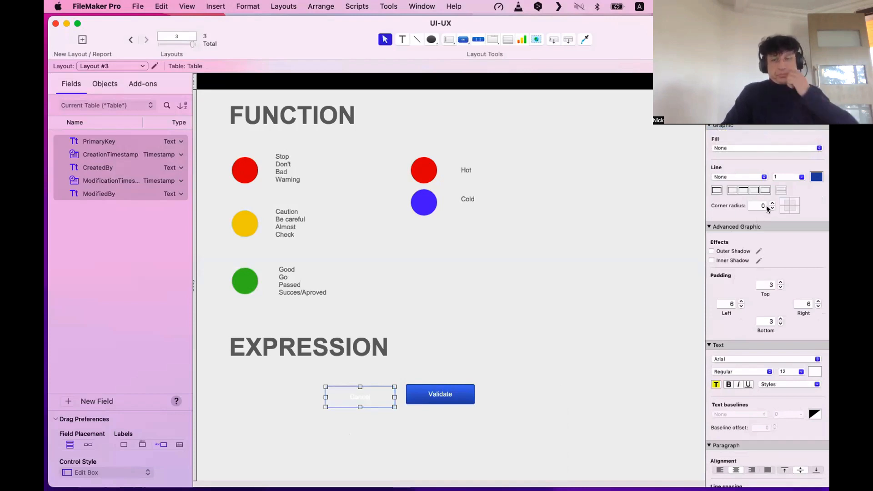
{"action": "left_click", "coordinate": [813, 371]}
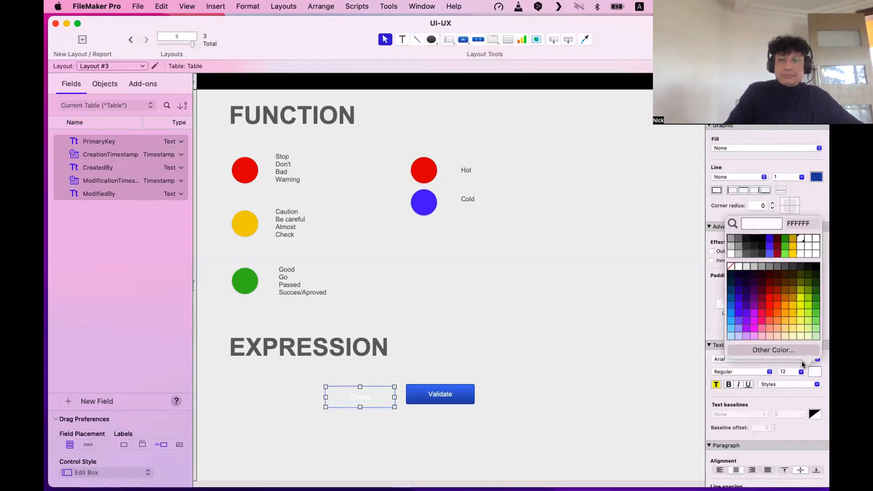
{"action": "left_click", "coordinate": [815, 268]}
Narrow the Cancel button, then move Cancel and Validate together right and down.
{"action": "left_click", "coordinate": [339, 396]}
{"action": "left_click", "coordinate": [328, 398]}
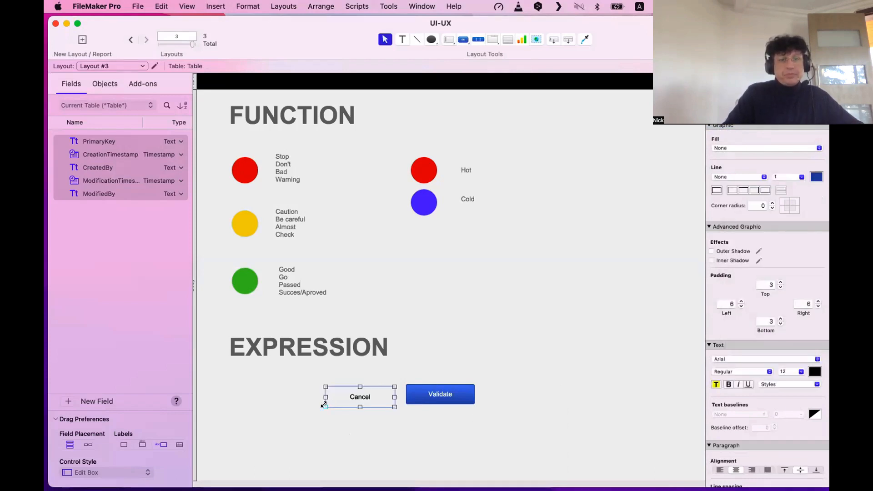
{"action": "left_click_drag", "start_coordinate": [324, 404], "coordinate": [369, 397]}
{"action": "left_click", "coordinate": [395, 431]}
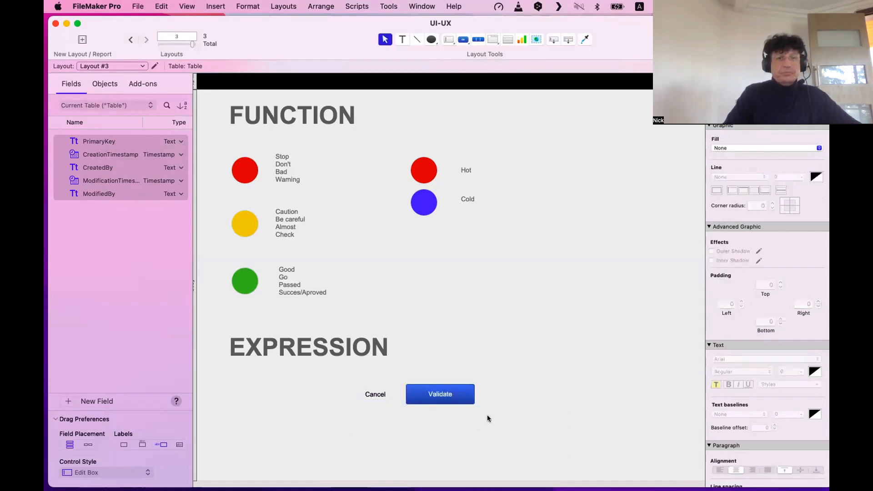
{"action": "left_click_drag", "start_coordinate": [487, 414], "coordinate": [352, 385]}
{"action": "left_click_drag", "start_coordinate": [436, 394], "coordinate": [486, 429]}
Move the Cancel and Validate pair back up, just beneath the EXPRESSION heading.
{"action": "left_click", "coordinate": [473, 386]}
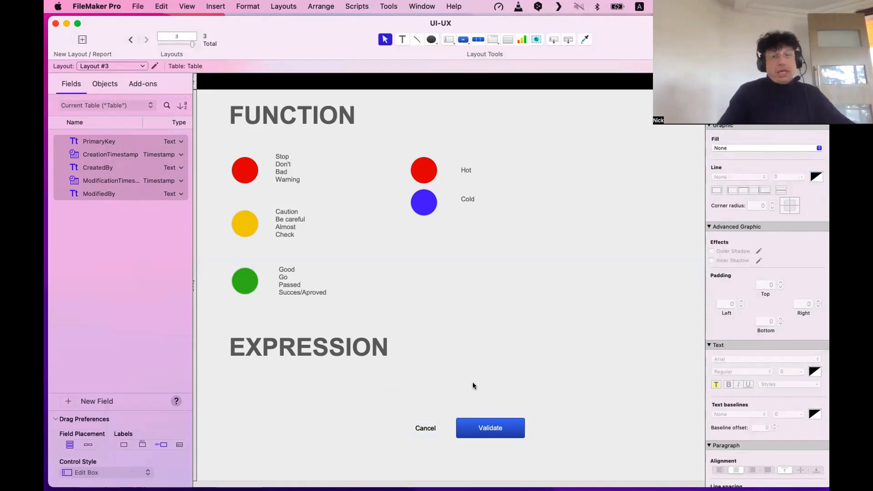
{"action": "left_click", "coordinate": [440, 429]}
{"action": "left_click", "coordinate": [477, 431], "text": "shift"}
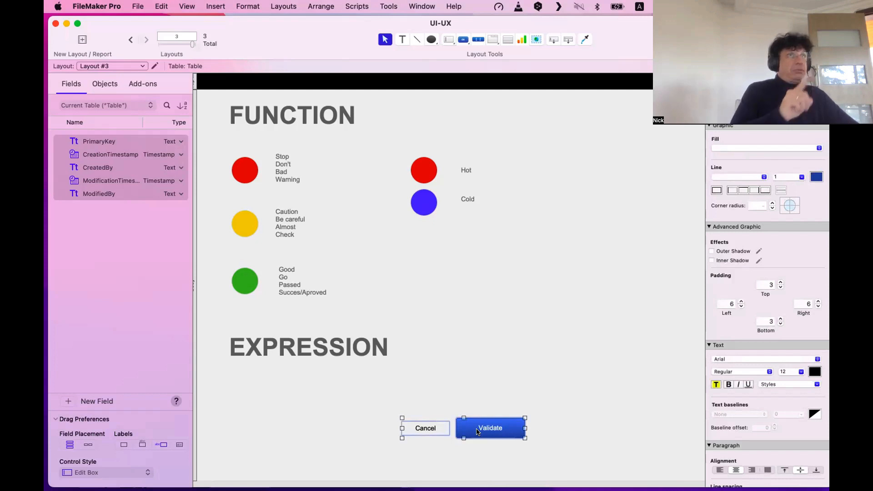
{"action": "left_click_drag", "start_coordinate": [477, 430], "coordinate": [449, 385]}
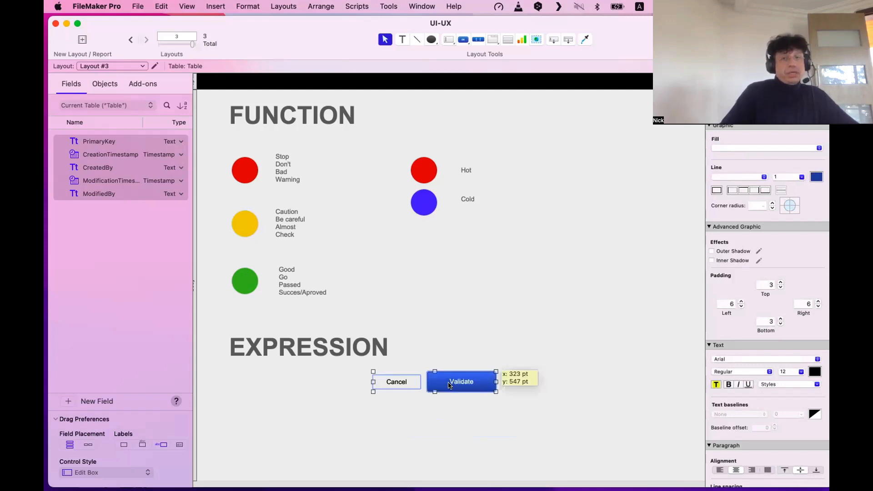
{"action": "left_click", "coordinate": [457, 419]}
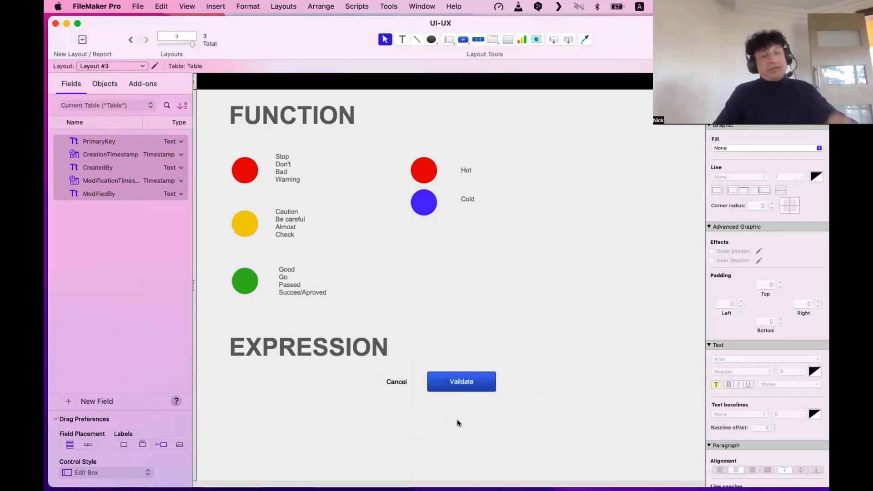
Duplicate the Cancel/Validate pair into a row below and remove the lower Validate's blue fill.
{"action": "left_click", "coordinate": [401, 384]}
{"action": "left_click", "coordinate": [450, 382], "text": "shift"}
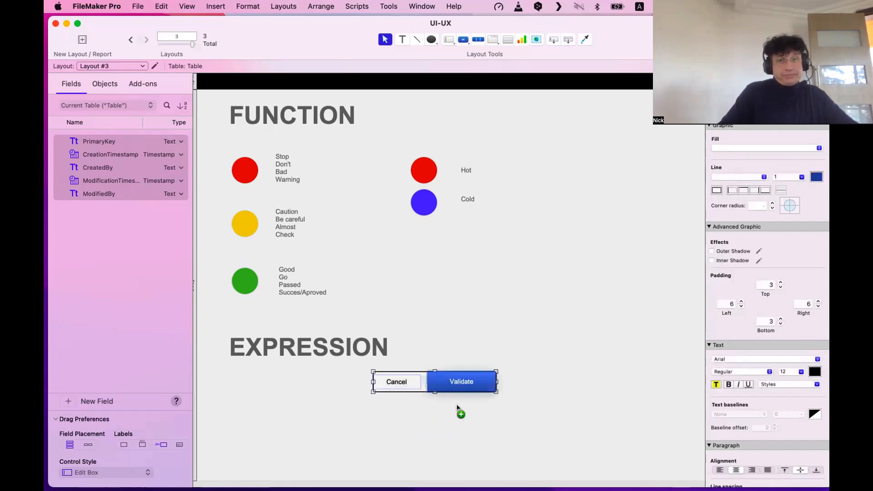
{"action": "left_click_drag", "start_coordinate": [450, 382], "coordinate": [452, 415]}
{"action": "left_click", "coordinate": [396, 382]}
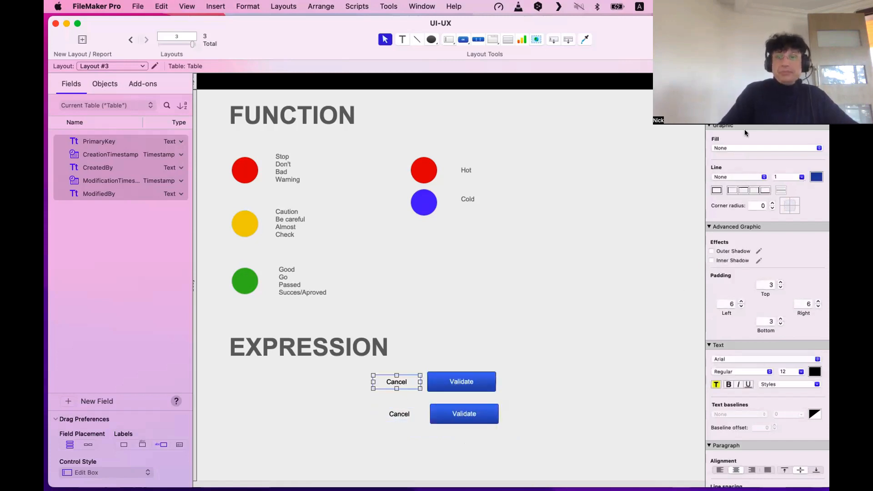
{"action": "left_click", "coordinate": [486, 411]}
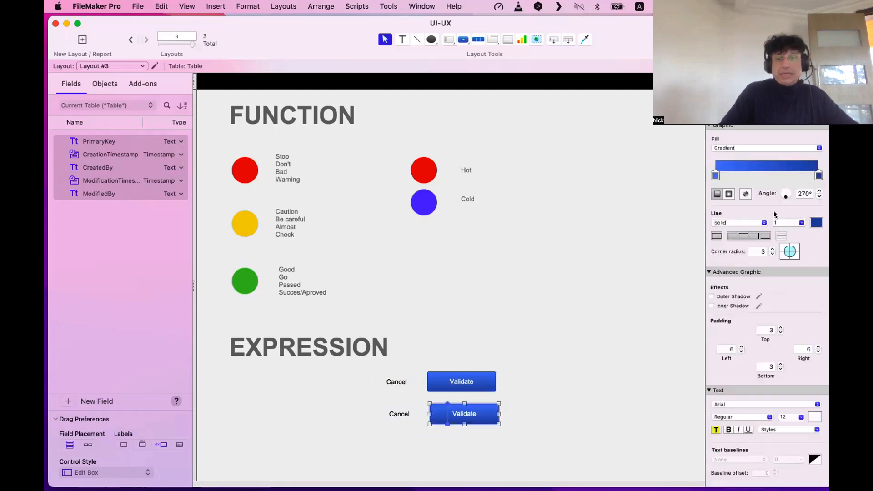
{"action": "left_click", "coordinate": [566, 388]}
Paste the blue Validate style onto lower Cancel, enlarge it, and set lower Validate flush beside it.
{"action": "left_click", "coordinate": [441, 385]}
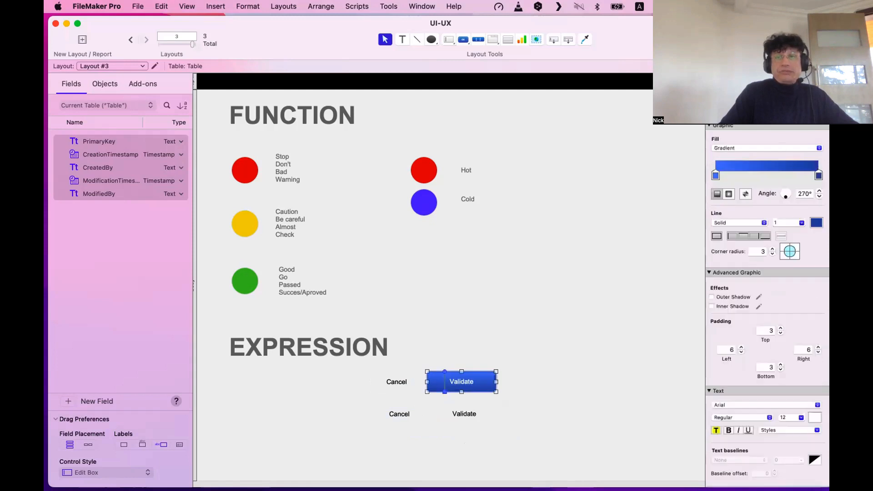
{"action": "left_click", "coordinate": [400, 413]}
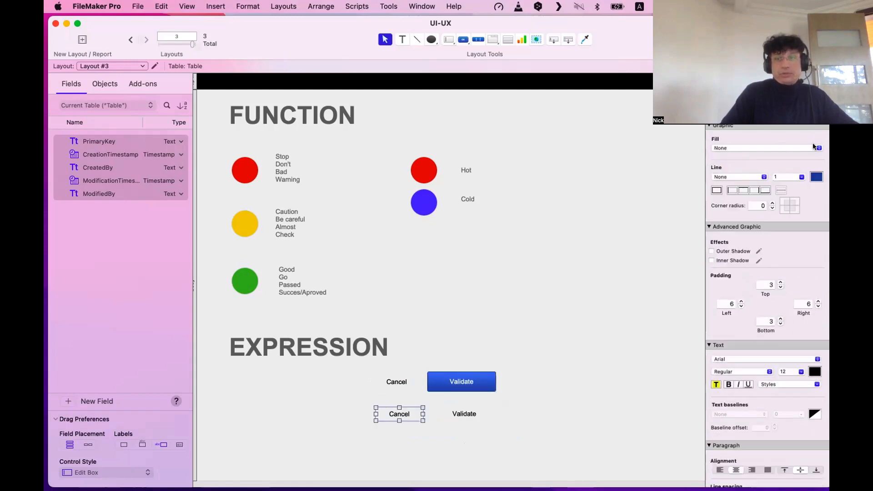
{"action": "key", "text": "super+alt+v"}
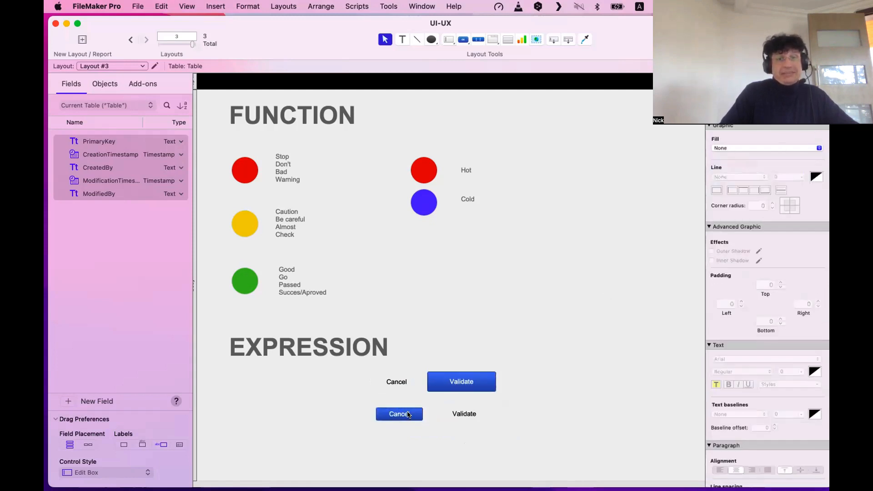
{"action": "left_click_drag", "start_coordinate": [374, 416], "coordinate": [352, 432]}
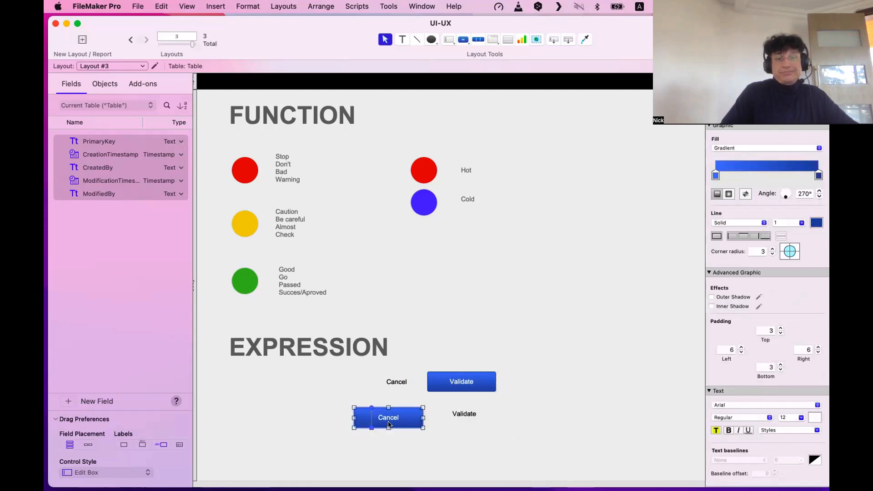
{"action": "left_click", "coordinate": [464, 410]}
{"action": "mouse_move", "coordinate": [464, 410]}
{"action": "left_mouse_down"}
{"action": "mouse_move", "coordinate": [486, 412]}
{"action": "mouse_move", "coordinate": [439, 417]}
{"action": "mouse_move", "coordinate": [455, 424]}
{"action": "left_mouse_up"}
{"action": "left_click", "coordinate": [436, 441]}
{"action": "key", "text": "Tab"}
{"action": "left_click", "coordinate": [452, 415], "text": "shift"}
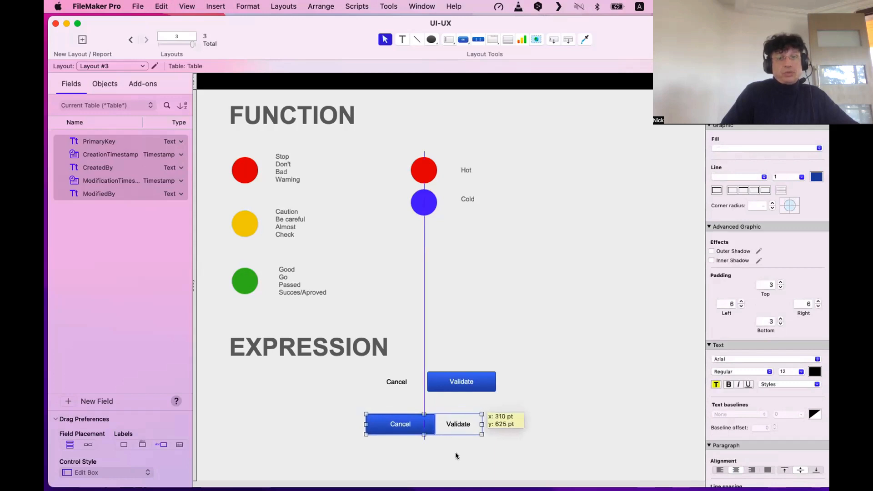
Deselect the second Cancel/Validate pair, now placed below the first.
{"action": "left_click", "coordinate": [454, 452]}
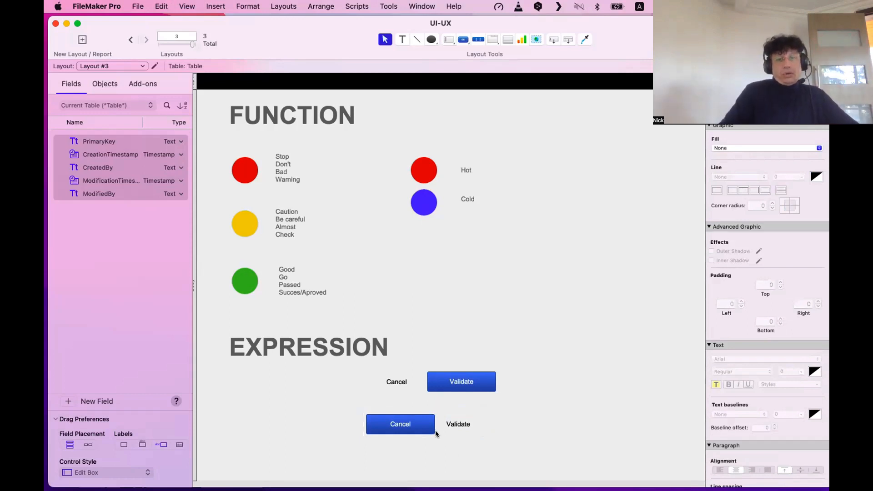
Duplicate the lower blue Cancel button just below itself.
{"action": "scroll", "coordinate": [421, 437], "scroll_direction": "down", "scroll_amount": 2}
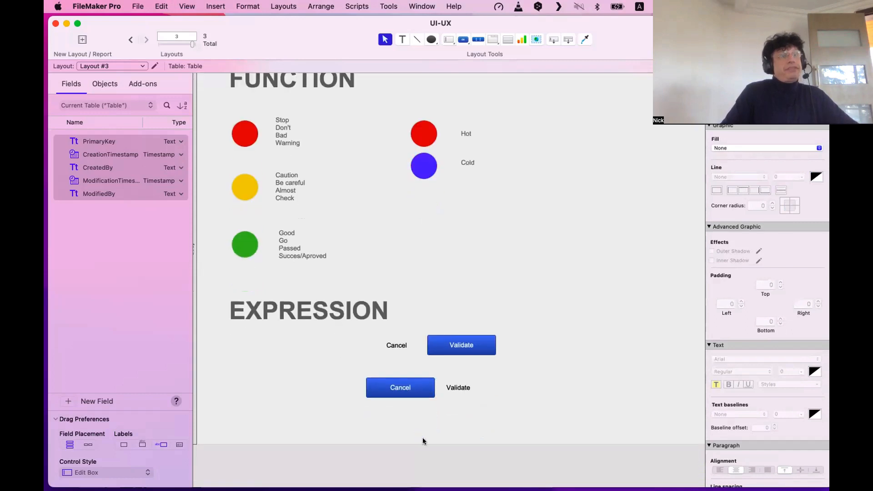
{"action": "left_click", "coordinate": [401, 388]}
{"action": "left_click_drag", "start_coordinate": [400, 387], "coordinate": [404, 415]}
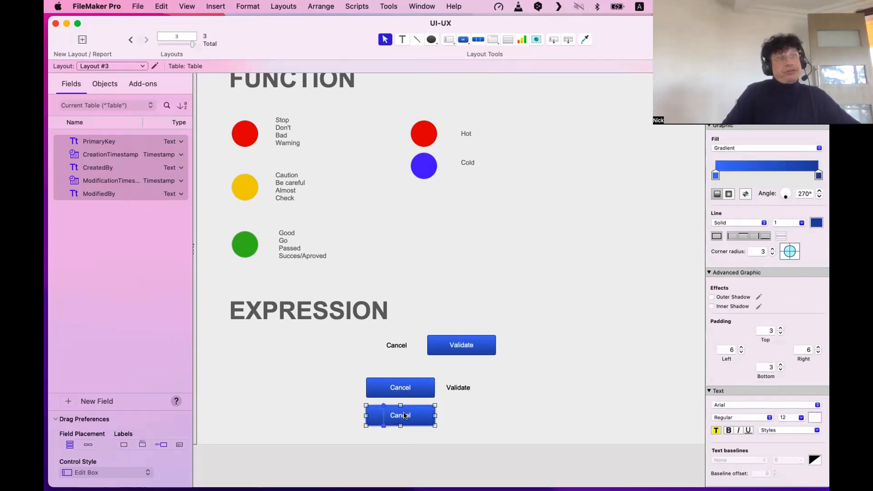
{"action": "left_click", "coordinate": [471, 342]}
{"action": "left_click", "coordinate": [400, 386], "text": "shift"}
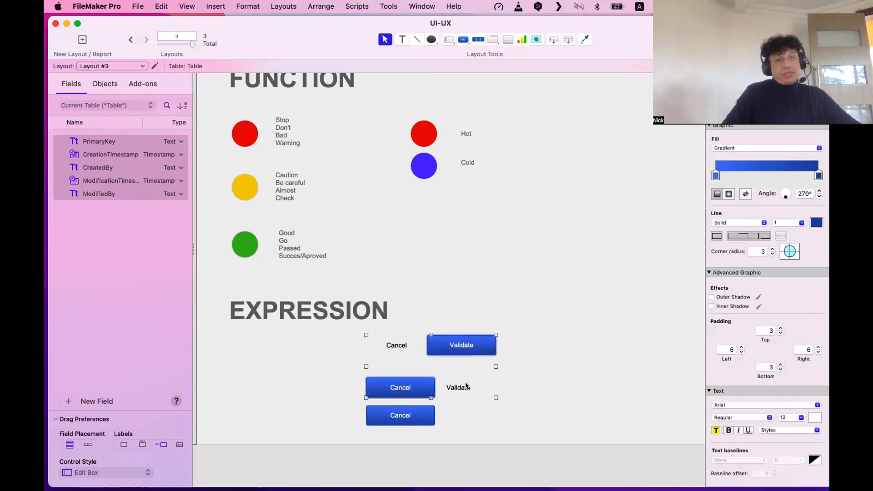
{"action": "left_click", "coordinate": [459, 388], "text": "shift"}
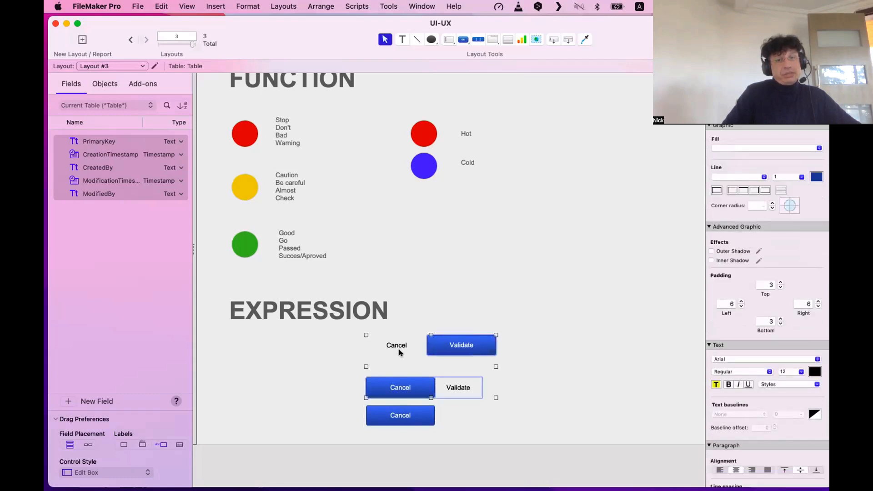
{"action": "left_click", "coordinate": [413, 423]}
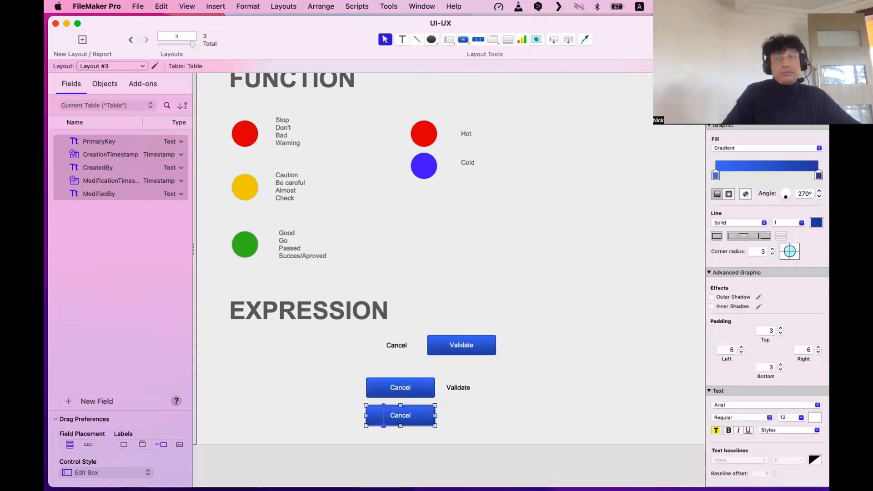
Relabel the copy 'Delete' and move it to the right of the upper Validate button.
{"action": "scroll", "coordinate": [769, 205], "scroll_direction": "up", "scroll_amount": 2}
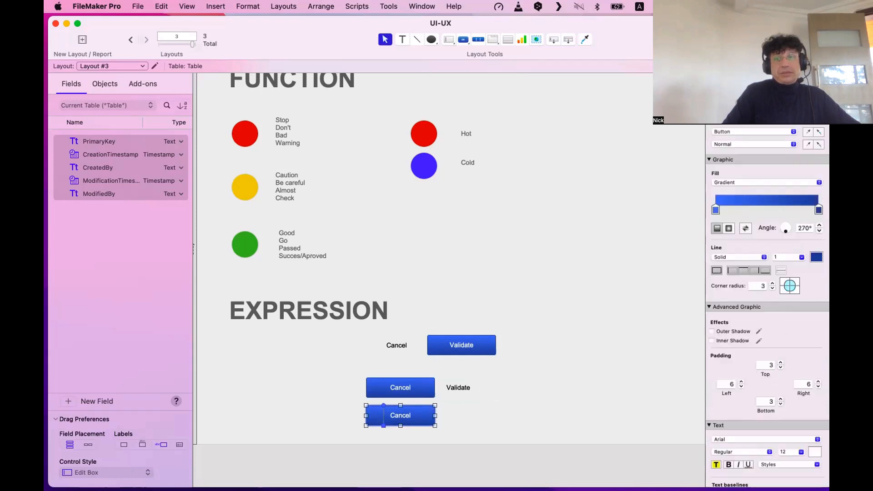
{"action": "double_click", "coordinate": [397, 414]}
{"action": "type", "text": "De"}
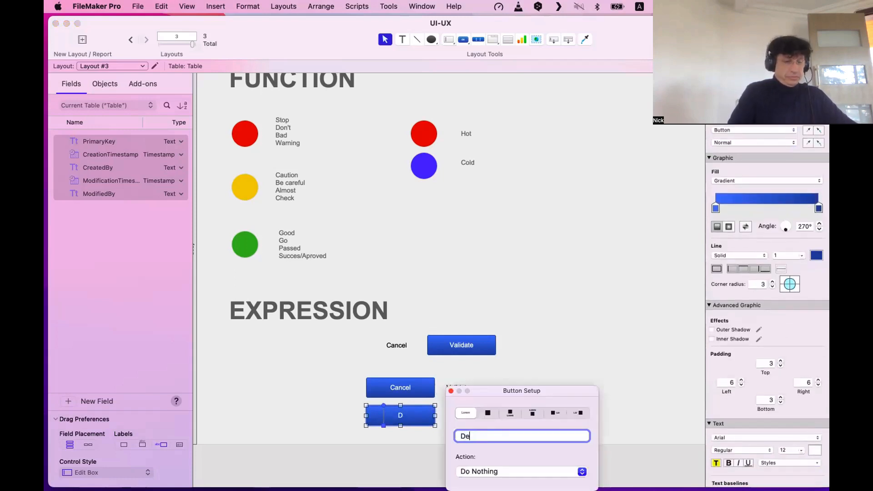
{"action": "type", "text": "lete"}
{"action": "left_click", "coordinate": [319, 415]}
{"action": "left_click", "coordinate": [393, 416]}
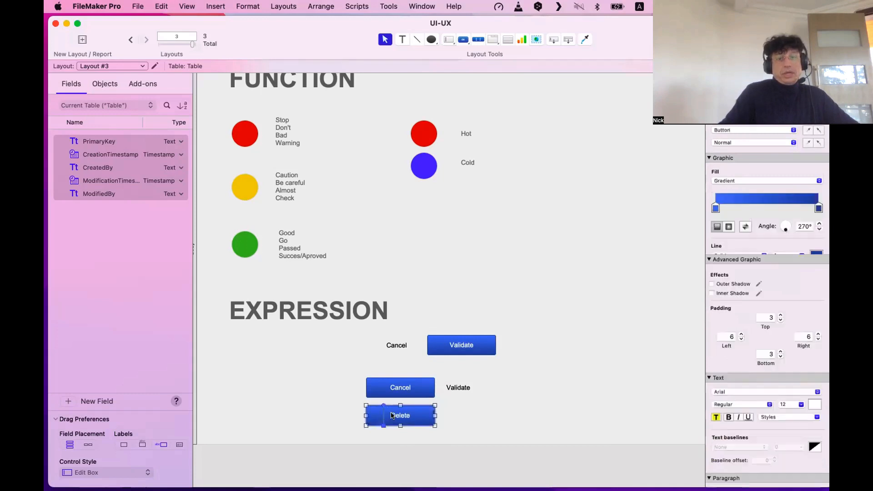
{"action": "left_click_drag", "start_coordinate": [394, 415], "coordinate": [531, 345]}
{"action": "left_click", "coordinate": [536, 372]}
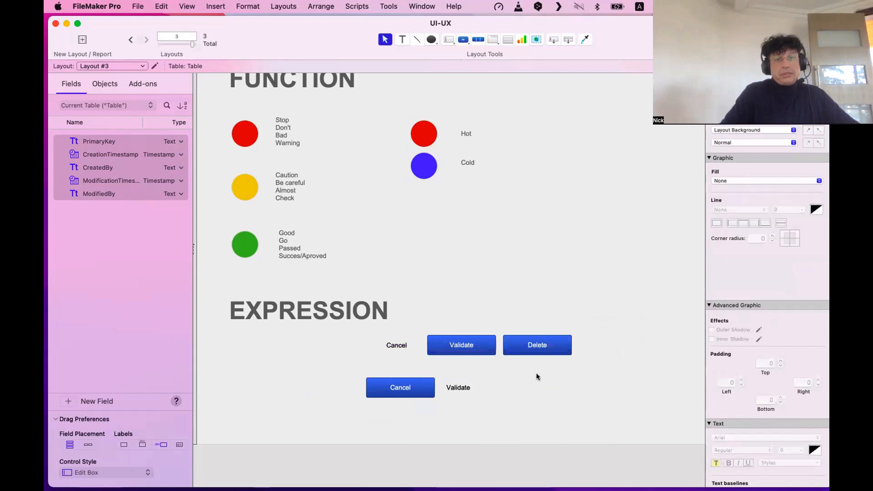
{"action": "left_click", "coordinate": [540, 348]}
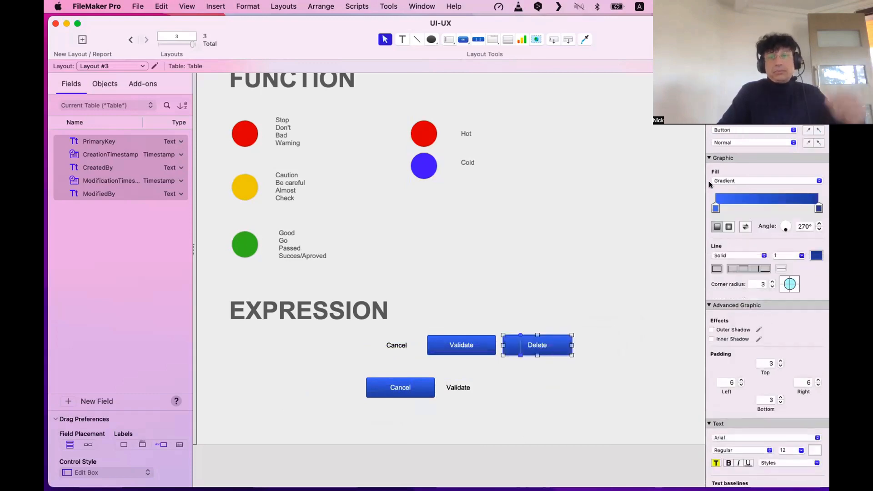
{"action": "left_click", "coordinate": [755, 106]}
Apply Accent Button 3 so the Delete button turns dark red.
{"action": "left_click", "coordinate": [640, 213]}
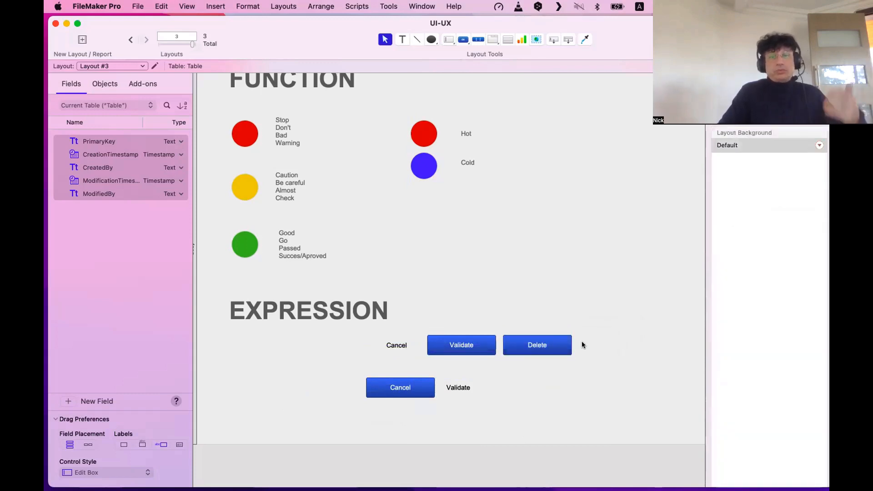
{"action": "left_click_drag", "start_coordinate": [602, 363], "coordinate": [394, 345]}
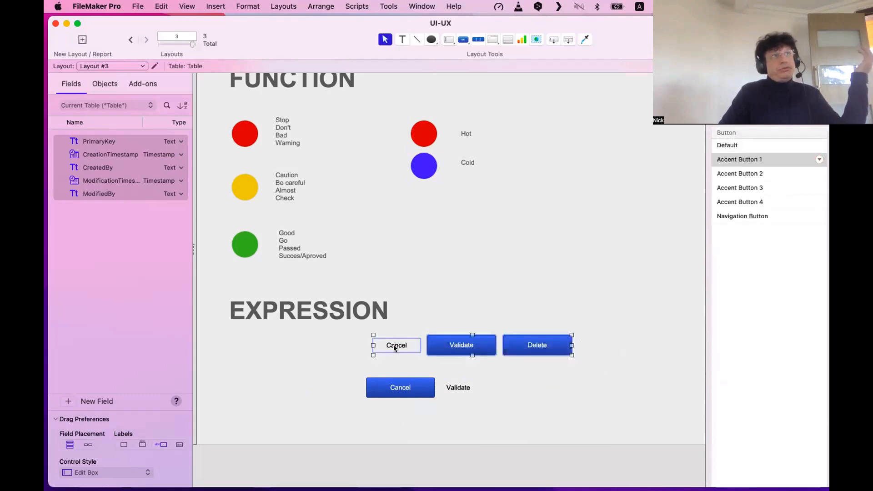
{"action": "left_click", "coordinate": [493, 319]}
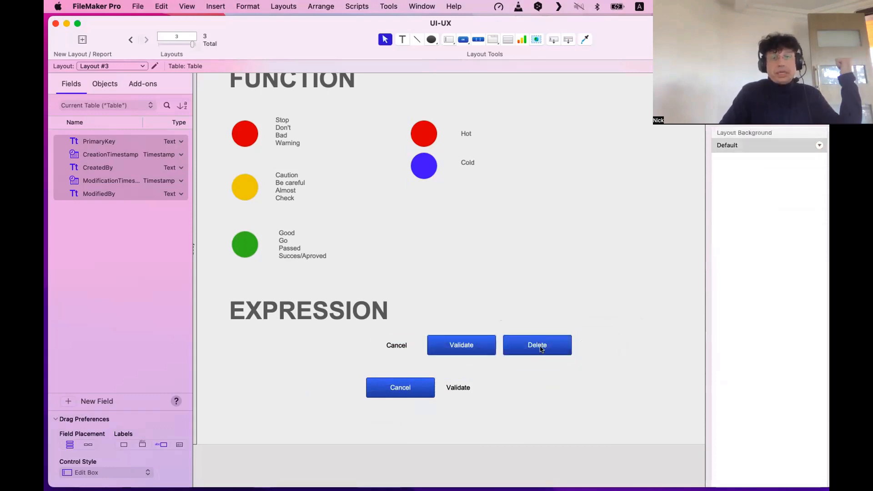
{"action": "left_click", "coordinate": [541, 348]}
{"action": "left_click", "coordinate": [759, 186]}
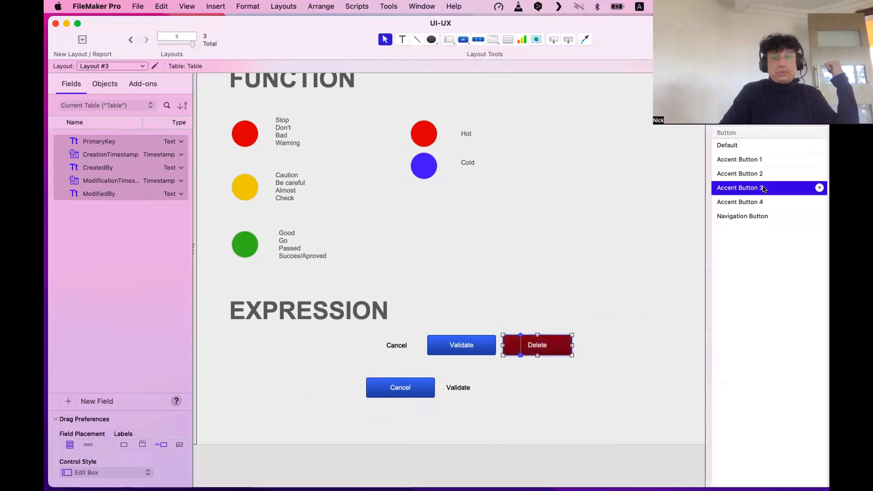
{"action": "left_click", "coordinate": [607, 240]}
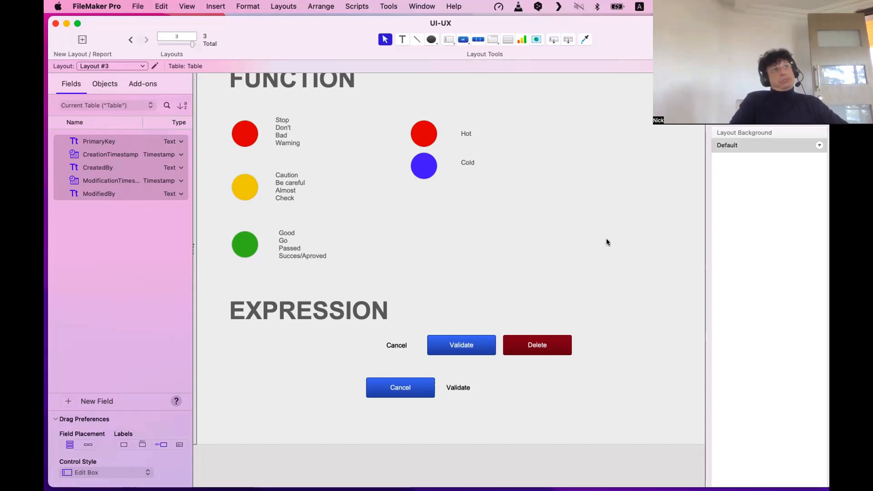
Scroll around the layout and briefly select the red Hot circle.
{"action": "scroll", "coordinate": [607, 239], "scroll_direction": "up", "scroll_amount": 1}
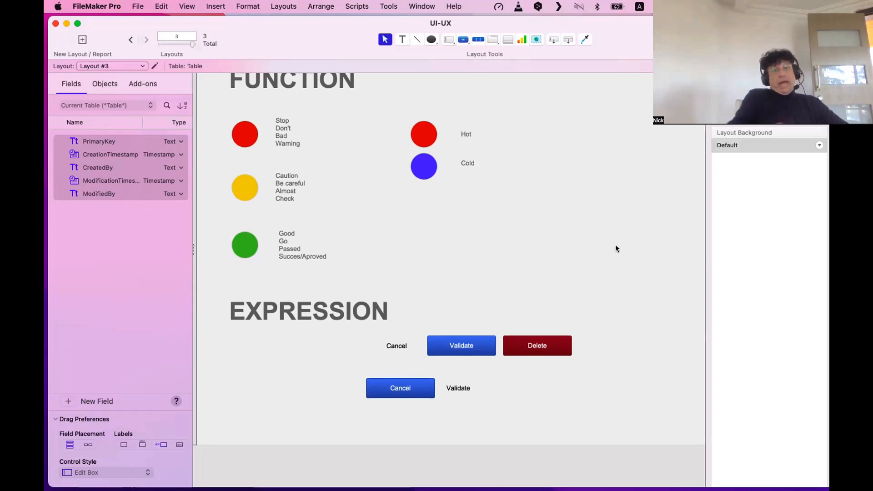
{"action": "scroll", "coordinate": [541, 242], "scroll_direction": "left", "scroll_amount": 1}
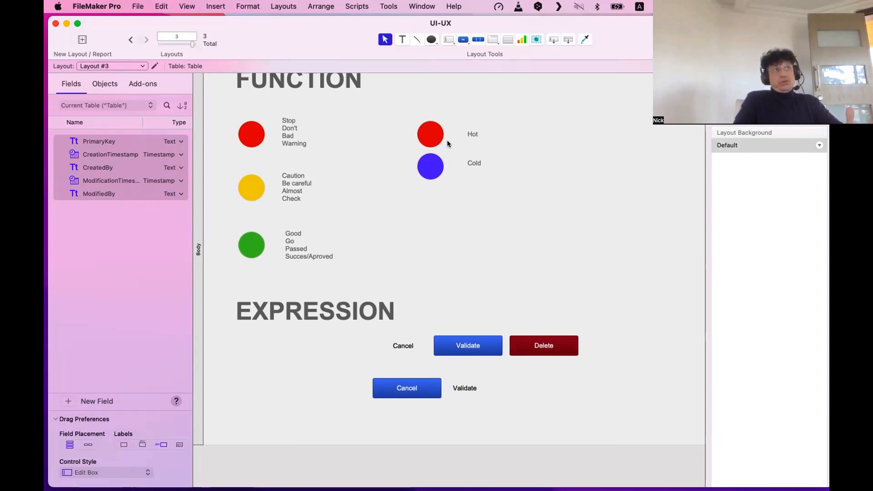
{"action": "scroll", "coordinate": [448, 143], "scroll_direction": "right", "scroll_amount": 1}
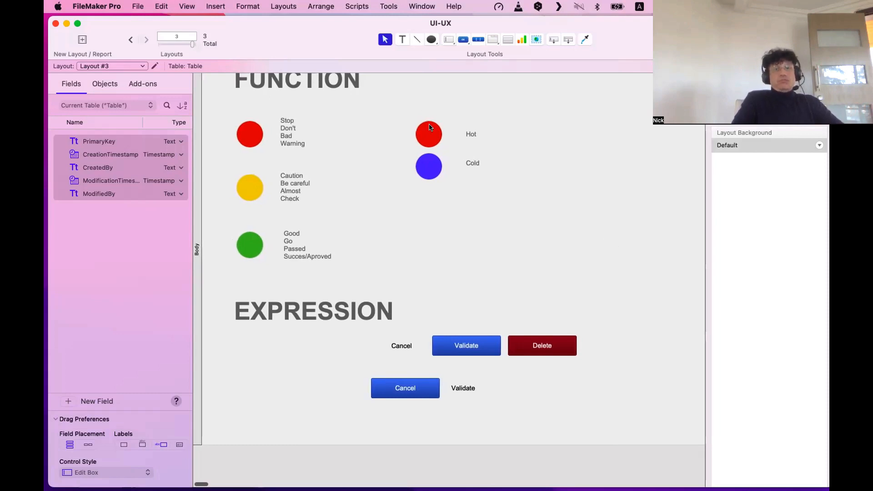
{"action": "left_click", "coordinate": [432, 131]}
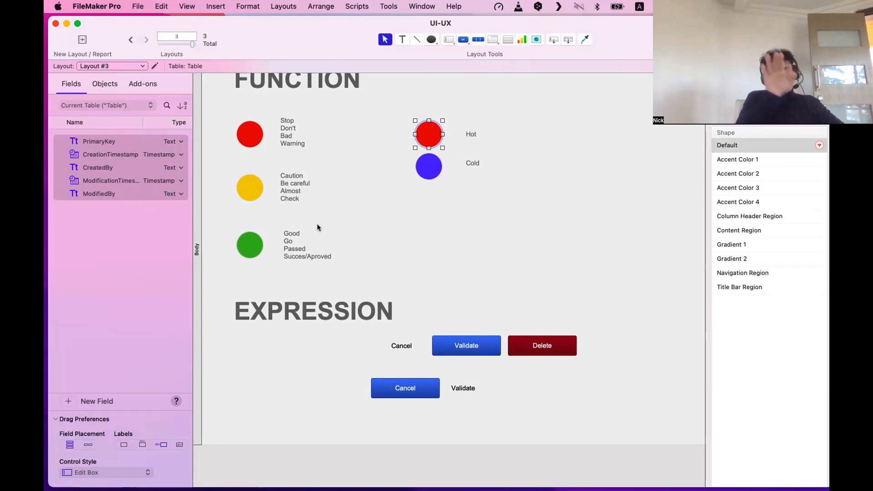
{"action": "left_click", "coordinate": [274, 130]}
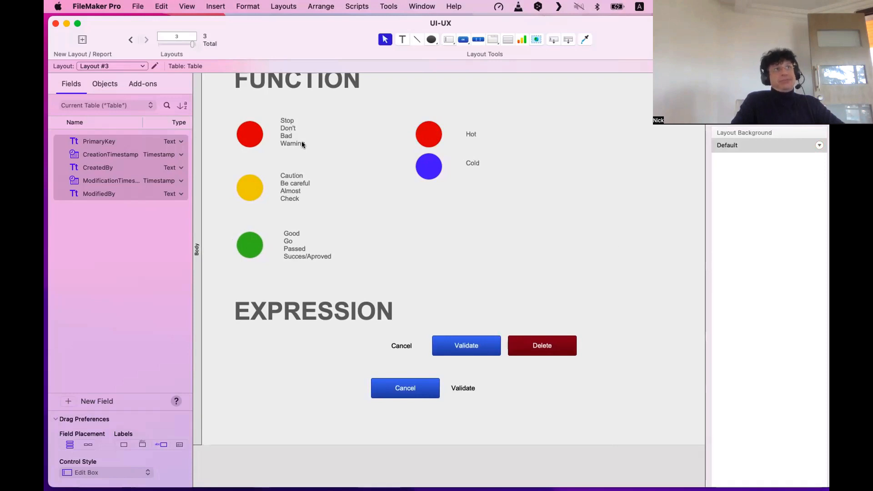
Try blue and then green accent styles on the Delete button.
{"action": "left_click", "coordinate": [562, 348]}
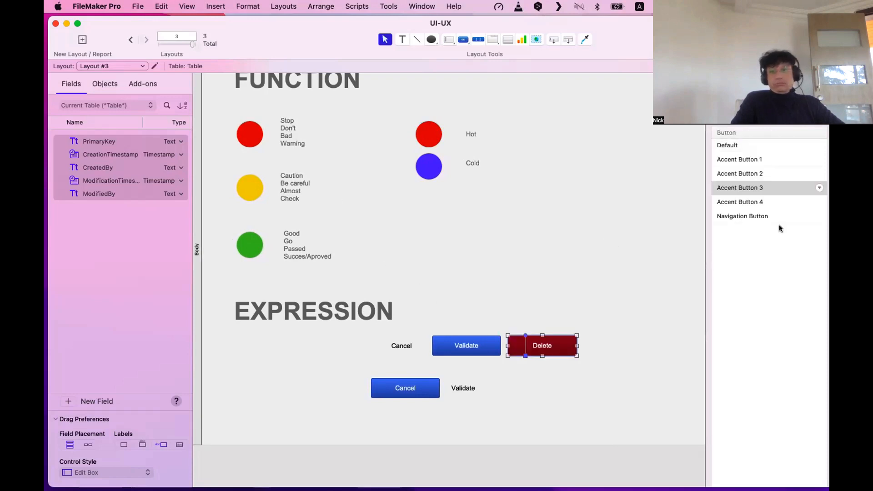
{"action": "left_click", "coordinate": [757, 161]}
{"action": "left_click", "coordinate": [686, 181]}
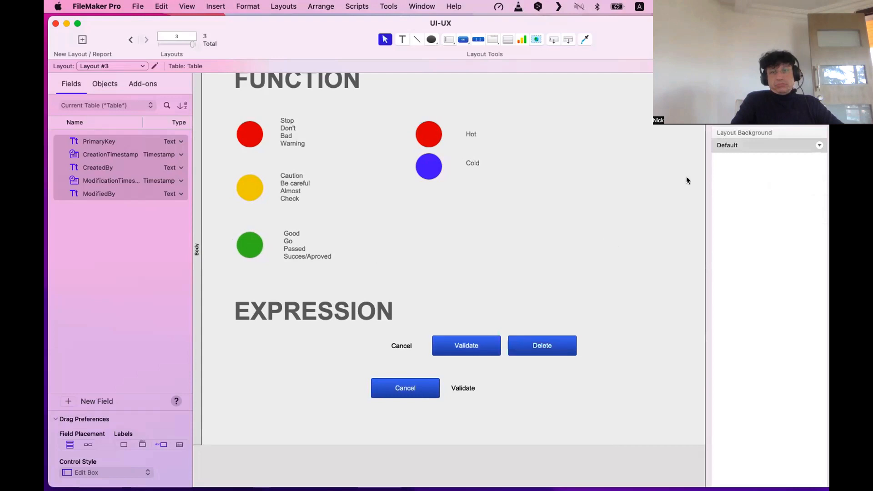
{"action": "left_click", "coordinate": [559, 344]}
{"action": "left_click", "coordinate": [764, 173]}
{"action": "left_click", "coordinate": [556, 246]}
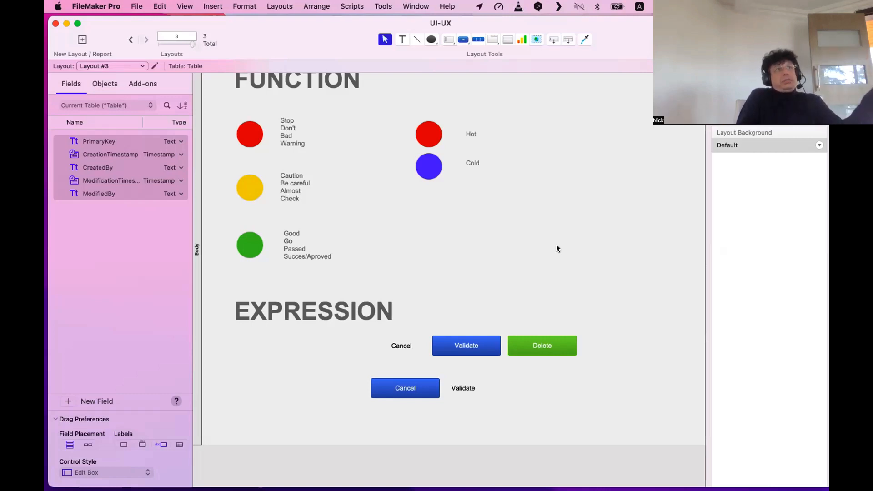
Switch the Delete button from a yellow accent to dark red Accent Button 3.
{"action": "scroll", "coordinate": [555, 350], "scroll_direction": "left", "scroll_amount": 1}
{"action": "left_click", "coordinate": [554, 350]}
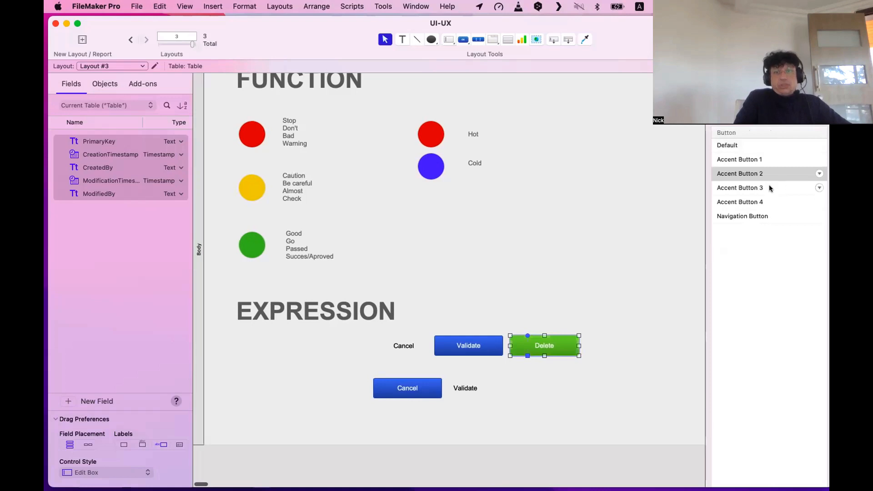
{"action": "left_click", "coordinate": [765, 200]}
{"action": "left_click", "coordinate": [746, 188]}
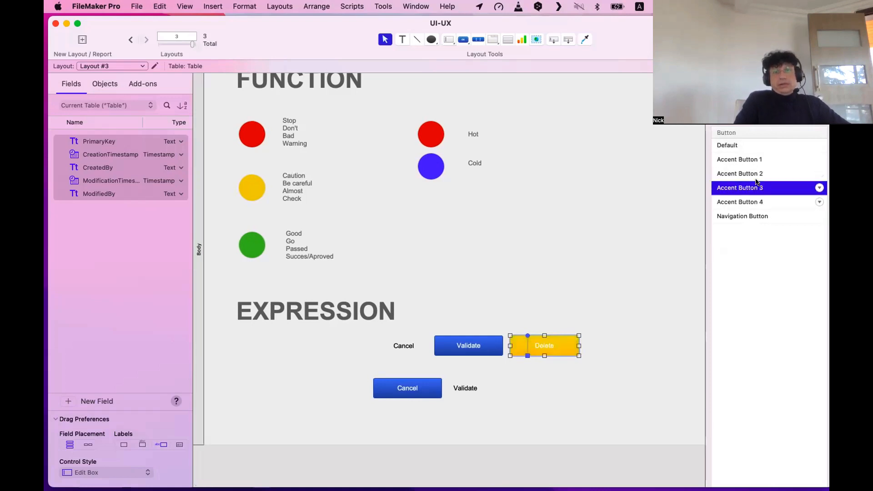
{"action": "left_click", "coordinate": [599, 246]}
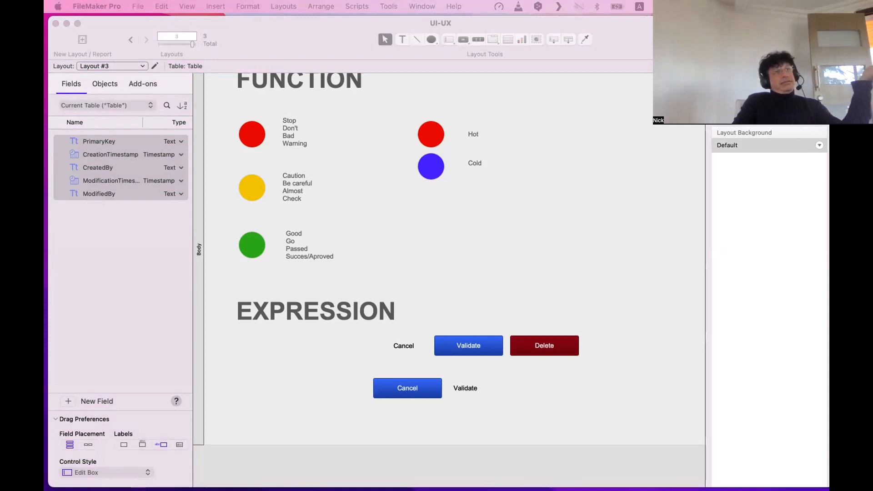
Switch from FileMaker Pro to Safari showing the quark.com home page.
{"action": "key", "text": "super+Tab"}
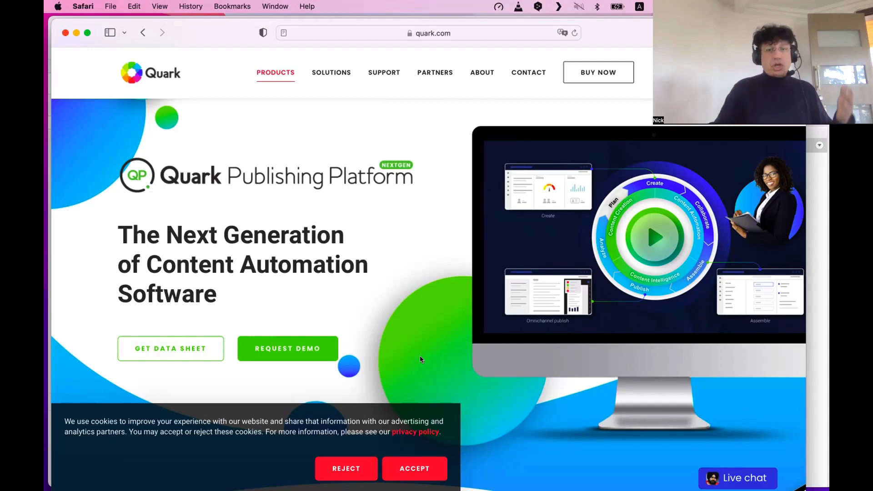
Accept quark.com's cookies, then scroll down to the footer and back to the top.
{"action": "scroll", "coordinate": [421, 474], "scroll_direction": "up", "scroll_amount": 1}
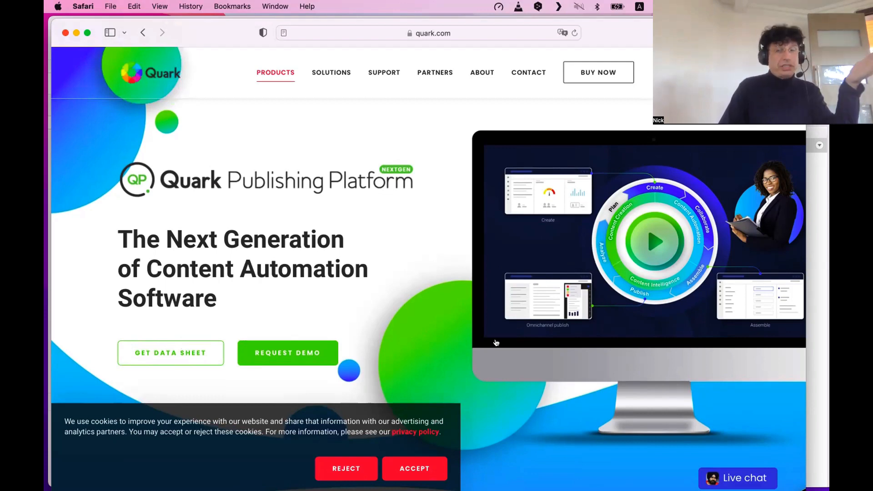
{"action": "left_click", "coordinate": [426, 466]}
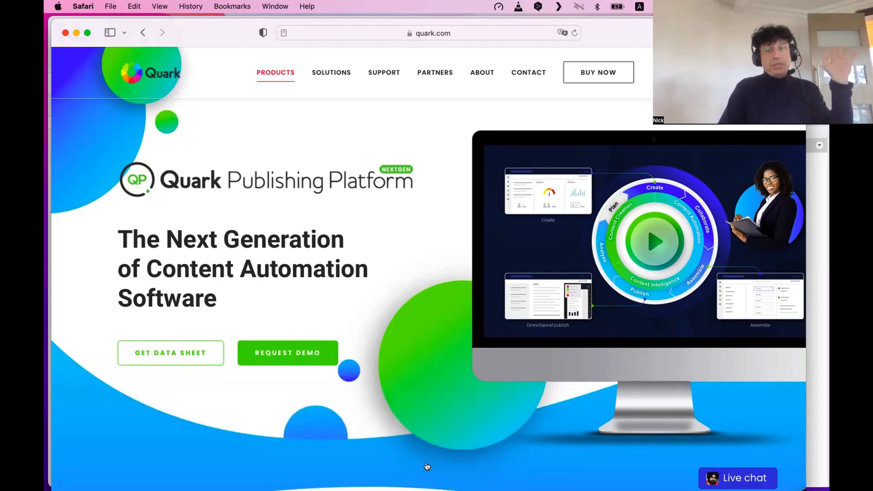
{"action": "scroll", "coordinate": [425, 458], "scroll_direction": "down", "scroll_amount": 15}
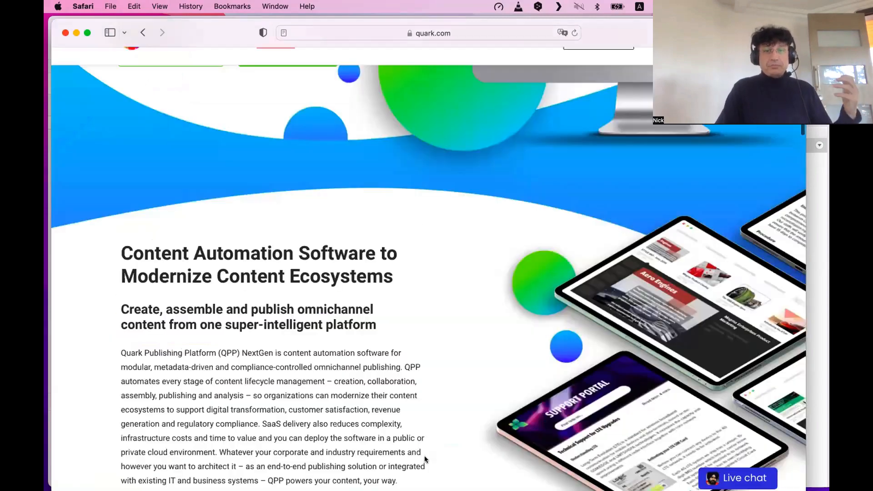
{"action": "scroll", "coordinate": [425, 457], "scroll_direction": "down", "scroll_amount": 5}
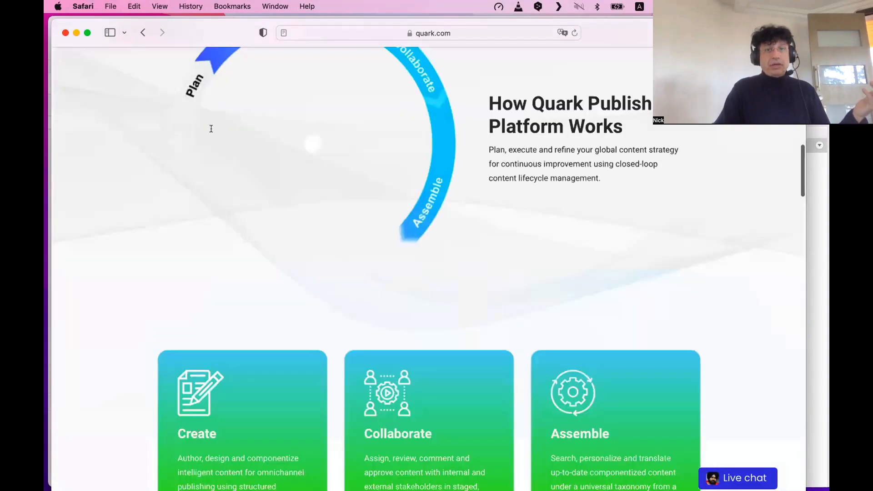
{"action": "scroll", "coordinate": [465, 183], "scroll_direction": "down", "scroll_amount": 8}
{"action": "scroll", "coordinate": [481, 338], "scroll_direction": "down", "scroll_amount": 10}
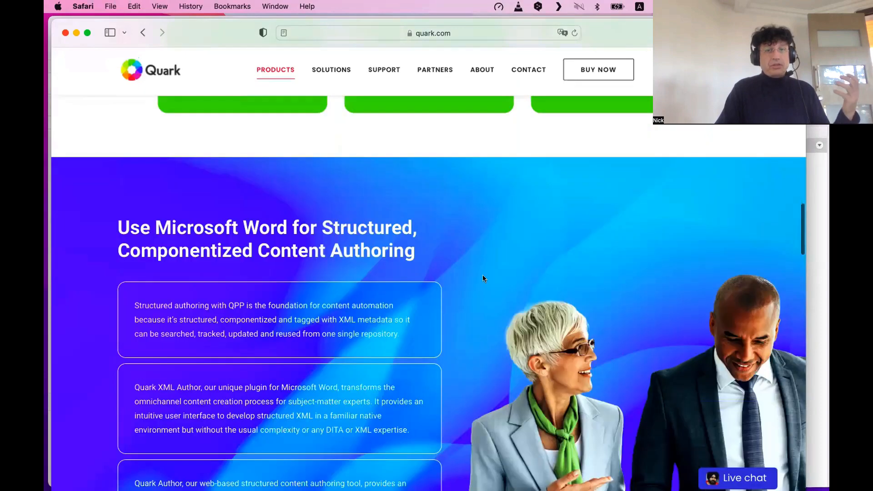
{"action": "scroll", "coordinate": [517, 302], "scroll_direction": "down", "scroll_amount": 15}
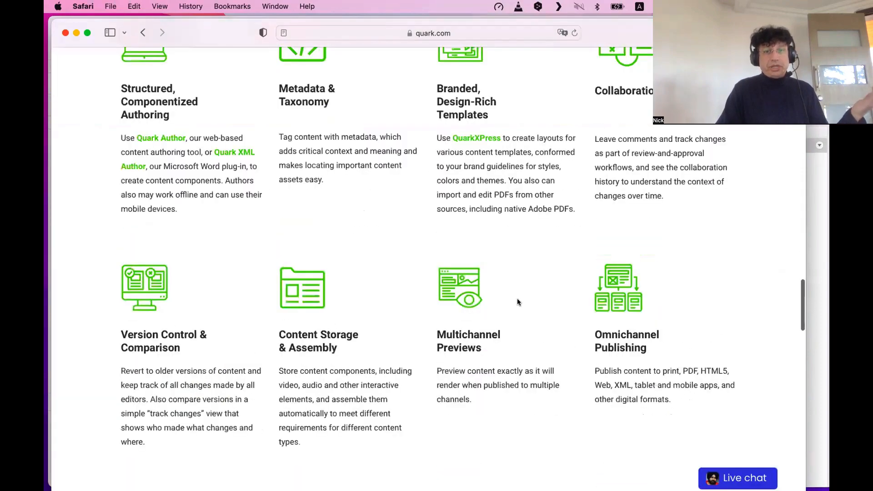
{"action": "scroll", "coordinate": [511, 311], "scroll_direction": "down", "scroll_amount": 5}
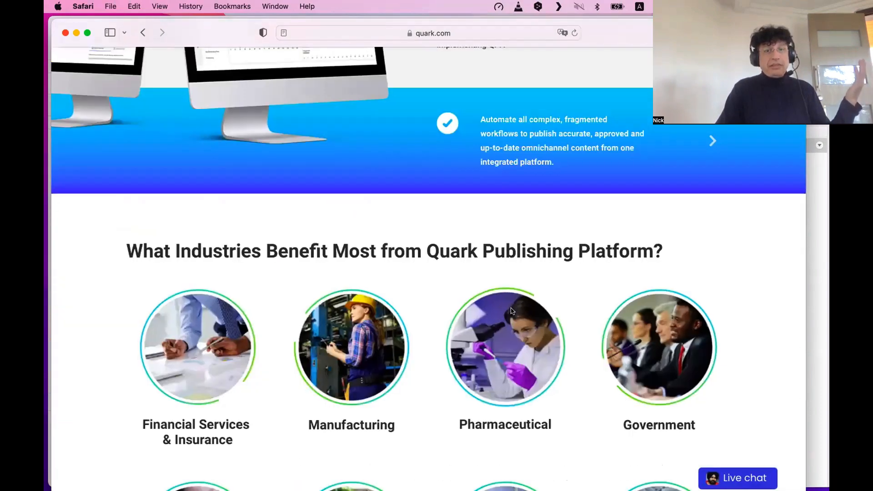
{"action": "scroll", "coordinate": [512, 311], "scroll_direction": "down", "scroll_amount": 15}
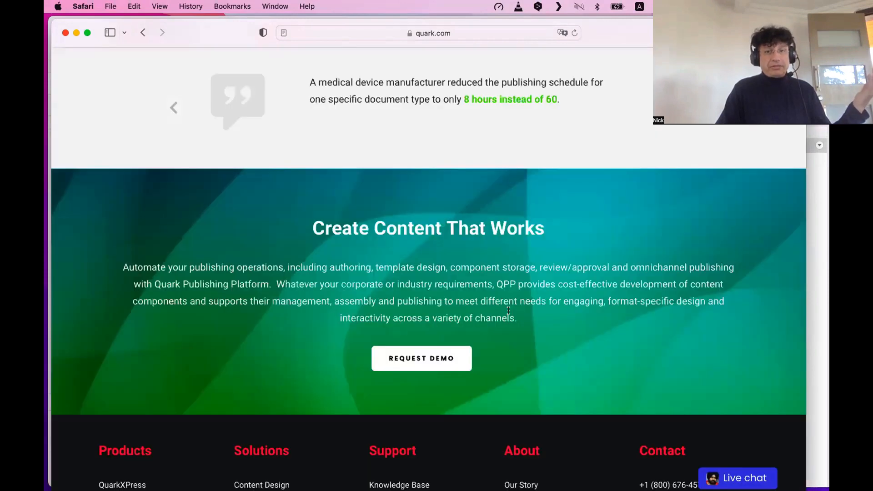
{"action": "scroll", "coordinate": [508, 311], "scroll_direction": "down", "scroll_amount": 5}
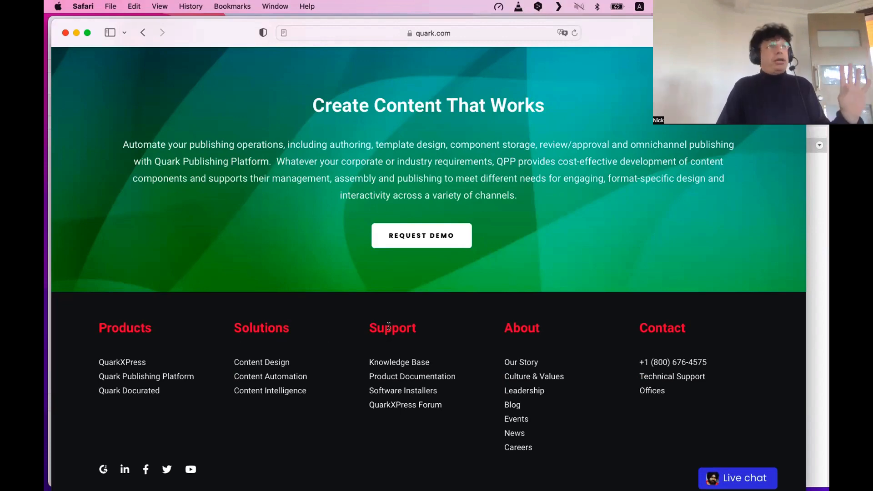
{"action": "scroll", "coordinate": [389, 326], "scroll_direction": "up", "scroll_amount": 15}
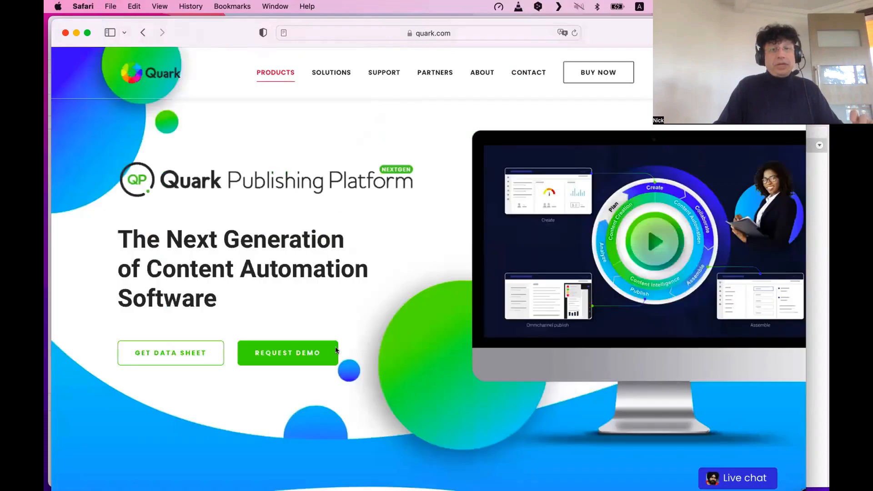
Scroll down quark.com, then drag Safari down and right to uncover the FileMaker UI-UX layout.
{"action": "scroll", "coordinate": [430, 349], "scroll_direction": "down", "scroll_amount": 10}
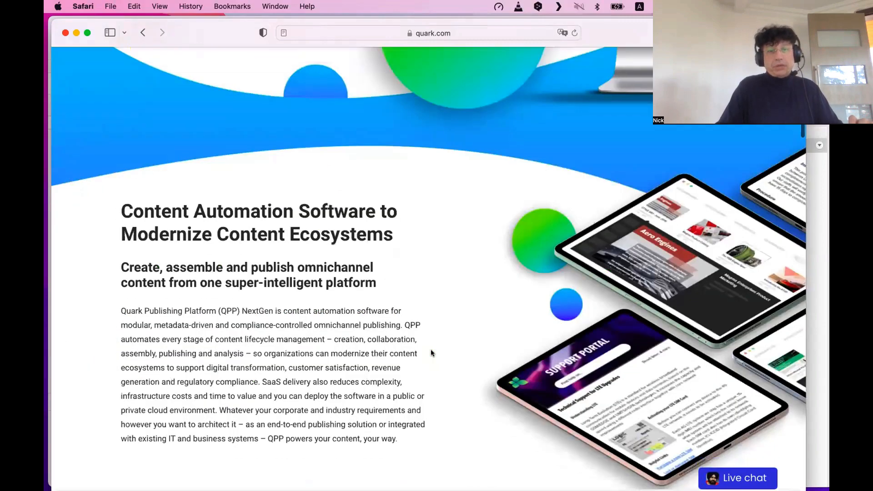
{"action": "scroll", "coordinate": [380, 372], "scroll_direction": "down", "scroll_amount": 15}
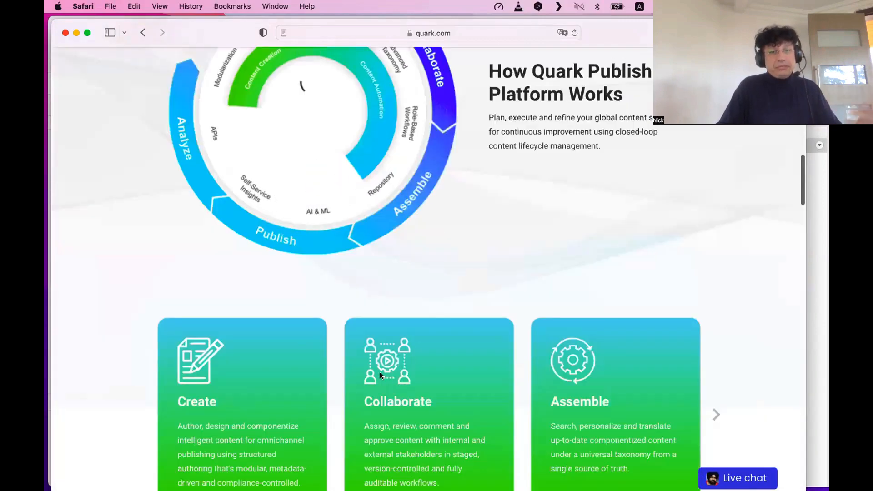
{"action": "scroll", "coordinate": [380, 372], "scroll_direction": "down", "scroll_amount": 20}
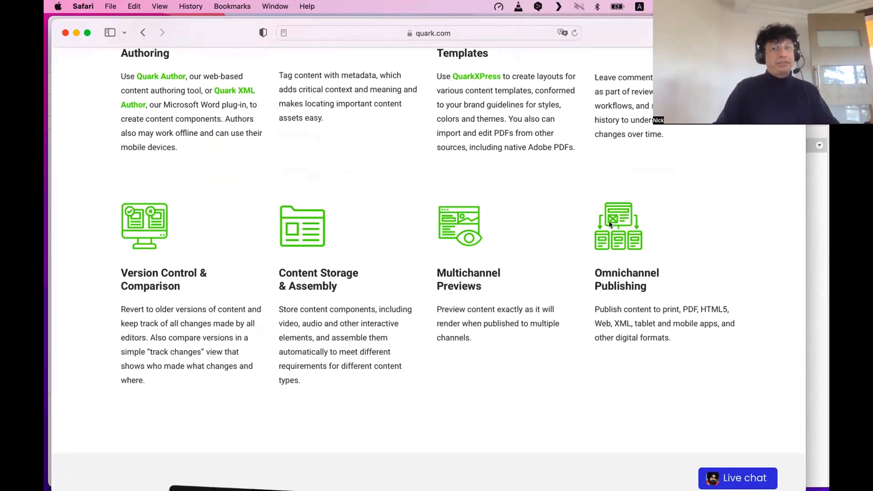
{"action": "scroll", "coordinate": [607, 224], "scroll_direction": "down", "scroll_amount": 10}
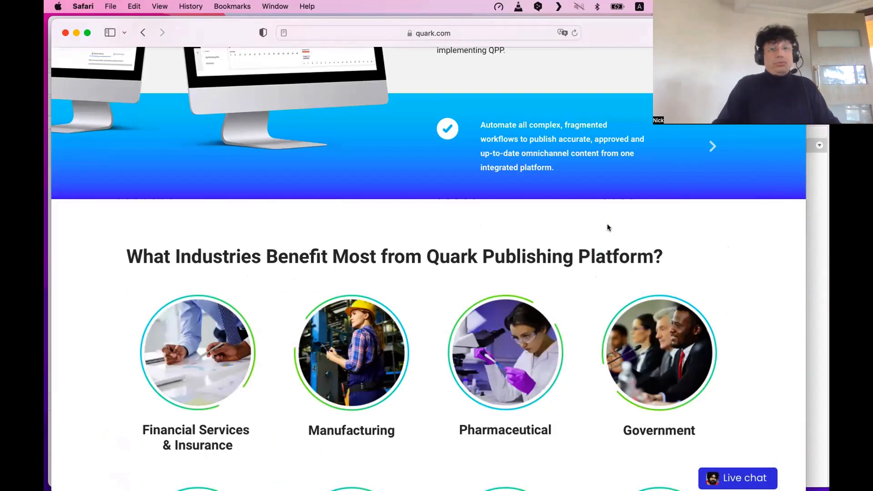
{"action": "scroll", "coordinate": [607, 230], "scroll_direction": "down", "scroll_amount": 3}
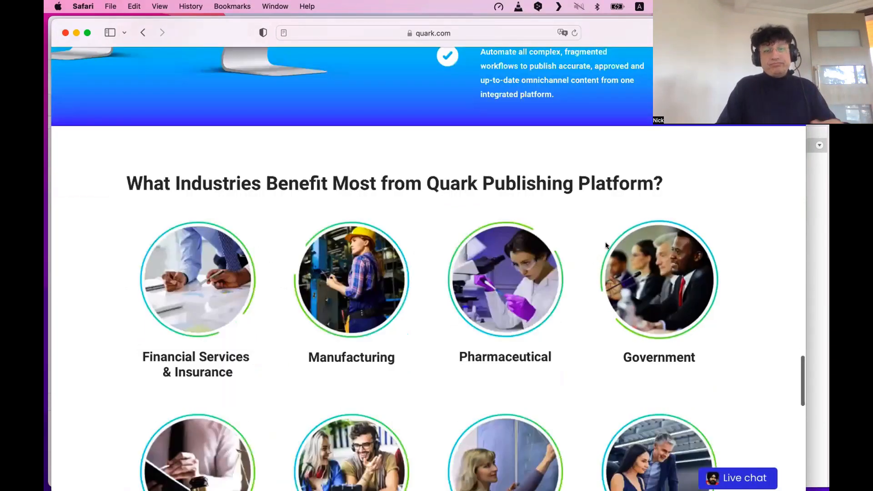
{"action": "scroll", "coordinate": [605, 243], "scroll_direction": "down", "scroll_amount": 10}
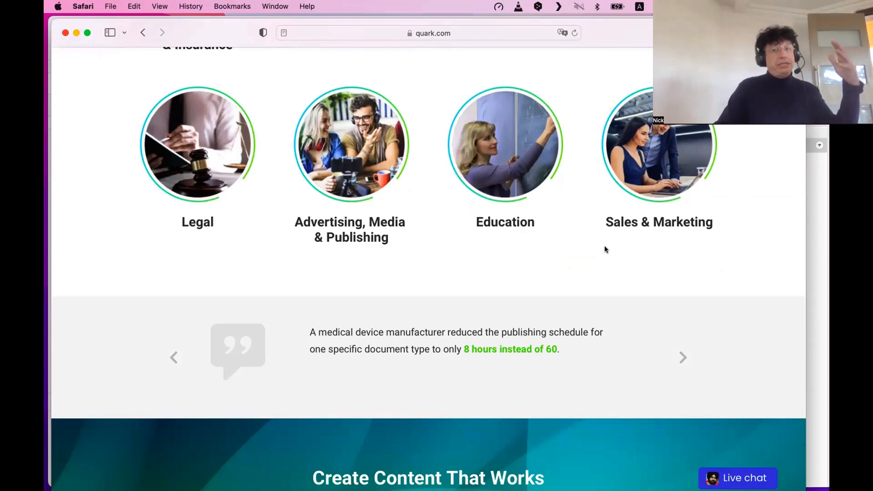
{"action": "scroll", "coordinate": [604, 247], "scroll_direction": "down", "scroll_amount": 5}
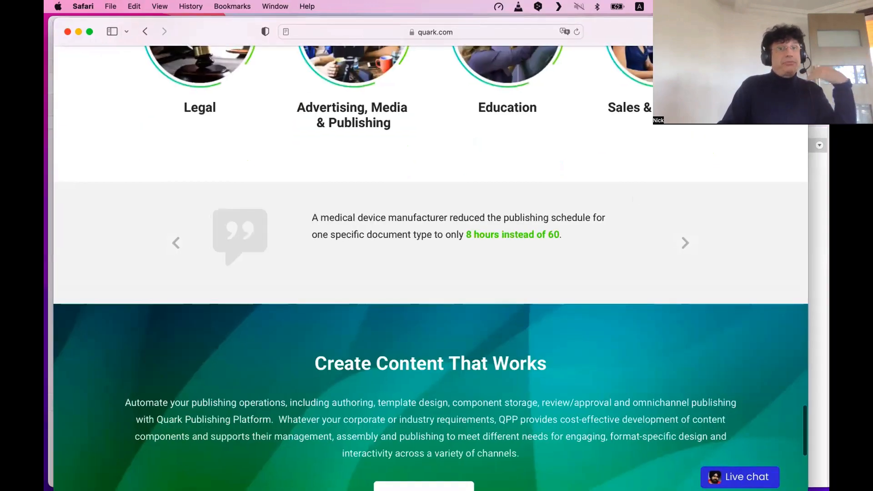
{"action": "left_click_drag", "start_coordinate": [630, 32], "coordinate": [576, 115]}
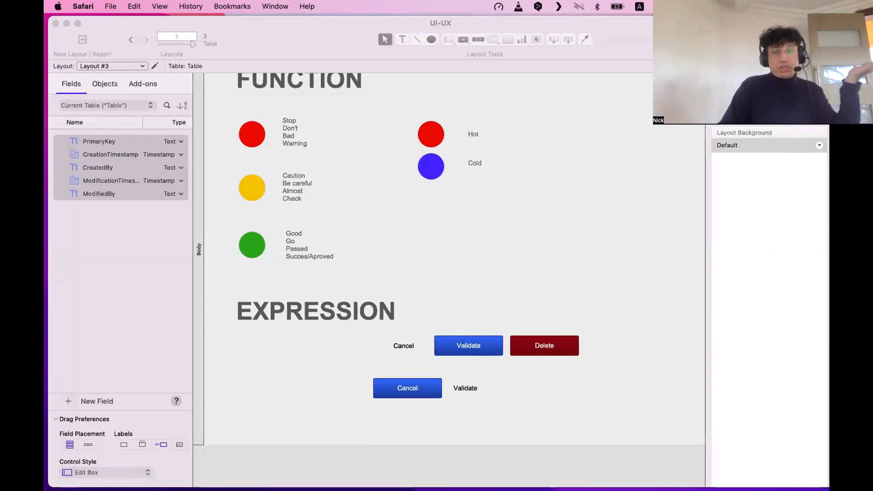
Activate the FileMaker UI-UX layout window and scroll up to show the Top part above FUNCTION.
{"action": "left_click", "coordinate": [580, 151]}
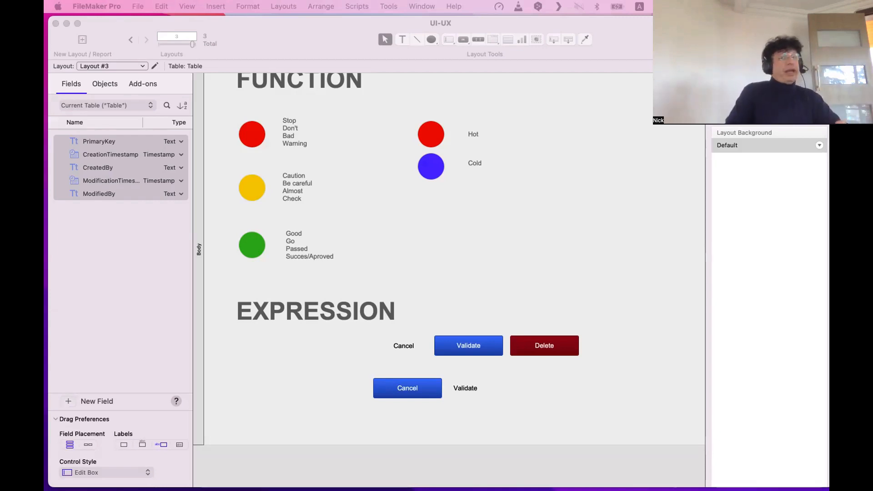
{"action": "left_click", "coordinate": [467, 245]}
{"action": "scroll", "coordinate": [467, 246], "scroll_direction": "up", "scroll_amount": 2}
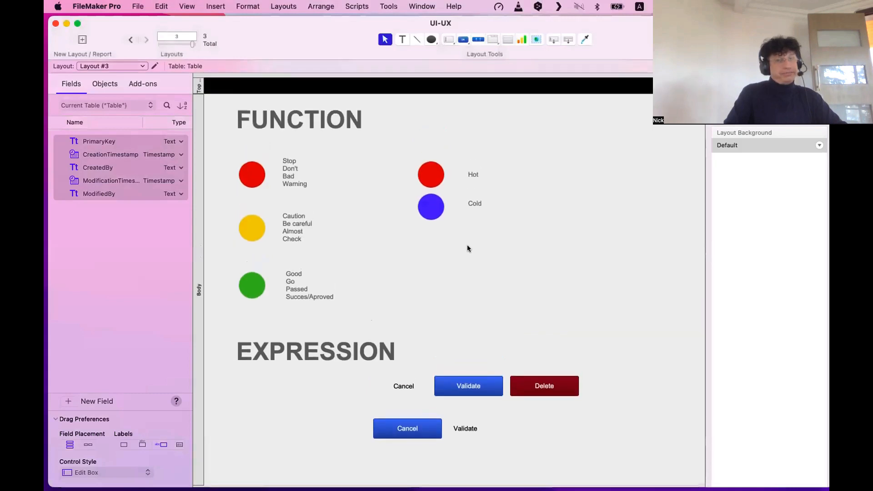